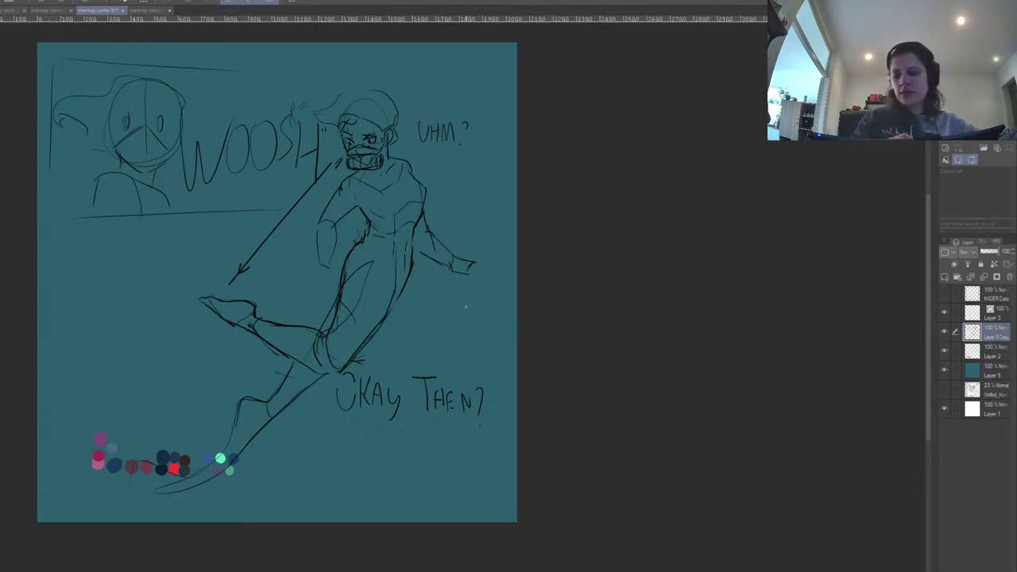
Lower the opacity of the black sketch layer to 26% so it can serve as a guide.
{"action": "left_click", "coordinate": [945, 332]}
{"action": "left_click", "coordinate": [945, 333]}
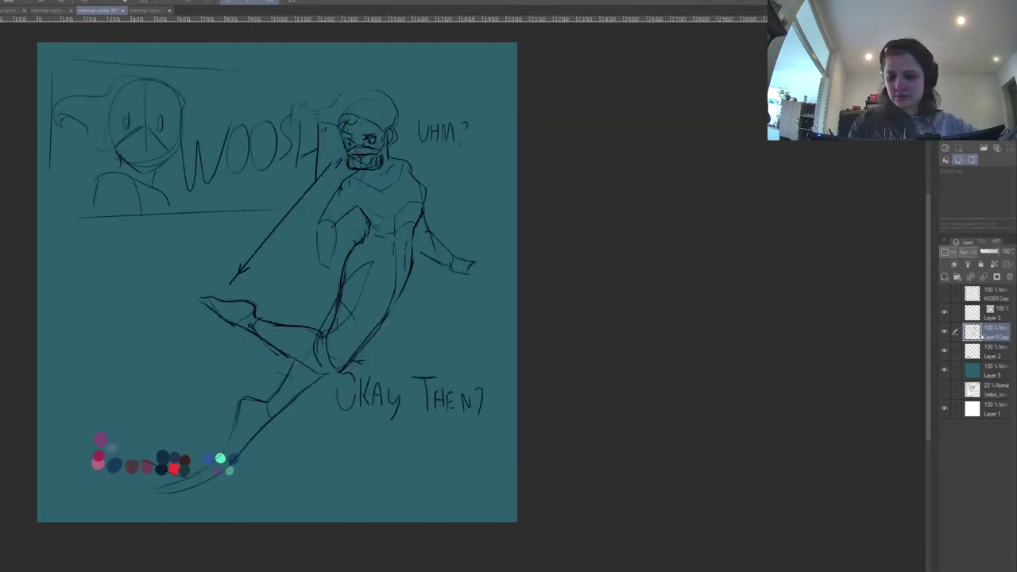
{"action": "left_click", "coordinate": [985, 250]}
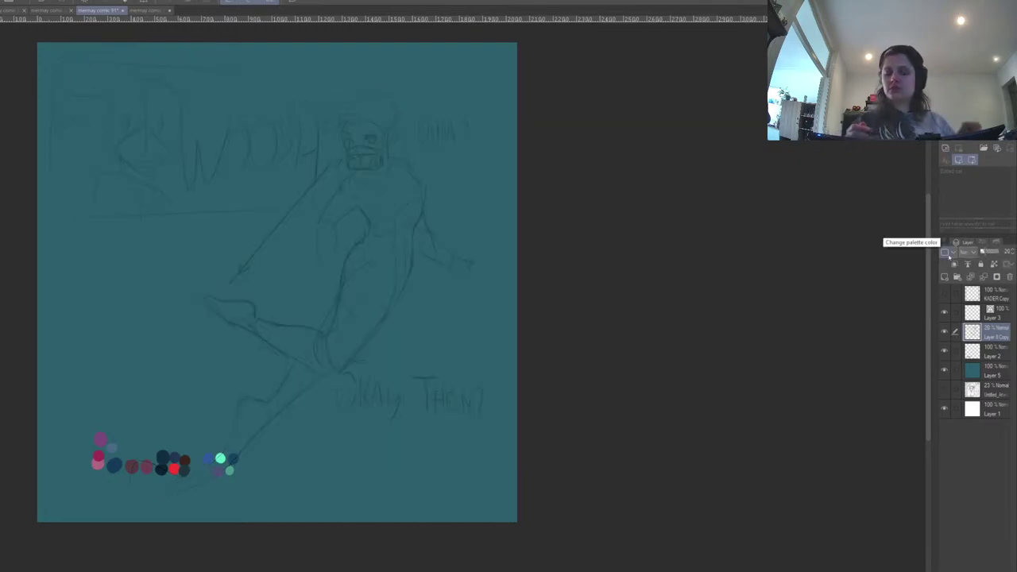
{"action": "key", "text": "Up"}
{"action": "key", "text": "Up"}
{"action": "key", "text": "Up"}
{"action": "key", "text": "Up"}
{"action": "key", "text": "Up"}
{"action": "key", "text": "Up"}
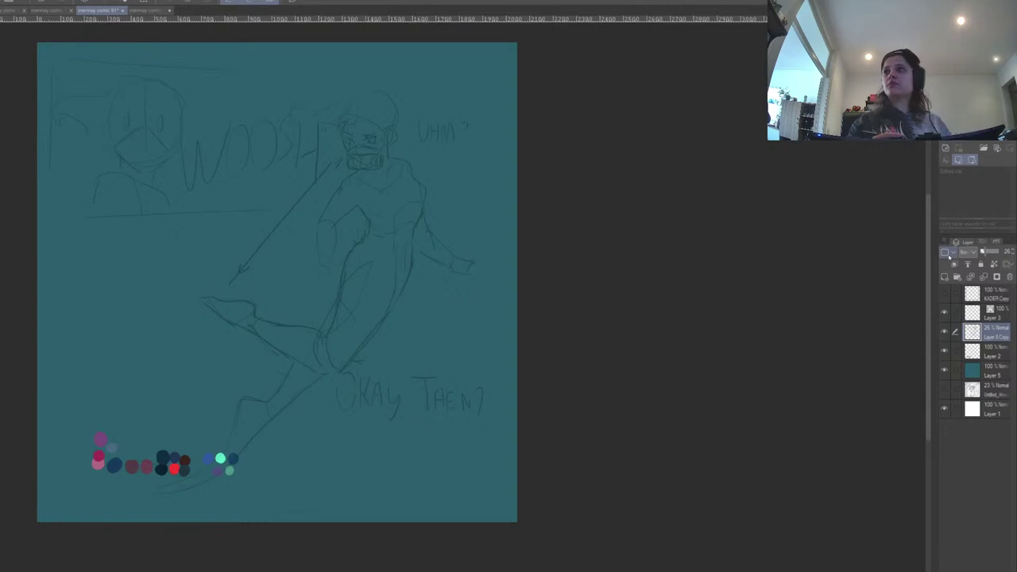
Draw a black rectangular panel frame on Layer 3 around the sketched head and WOOSH lettering.
{"action": "key", "text": "ctrl+plus"}
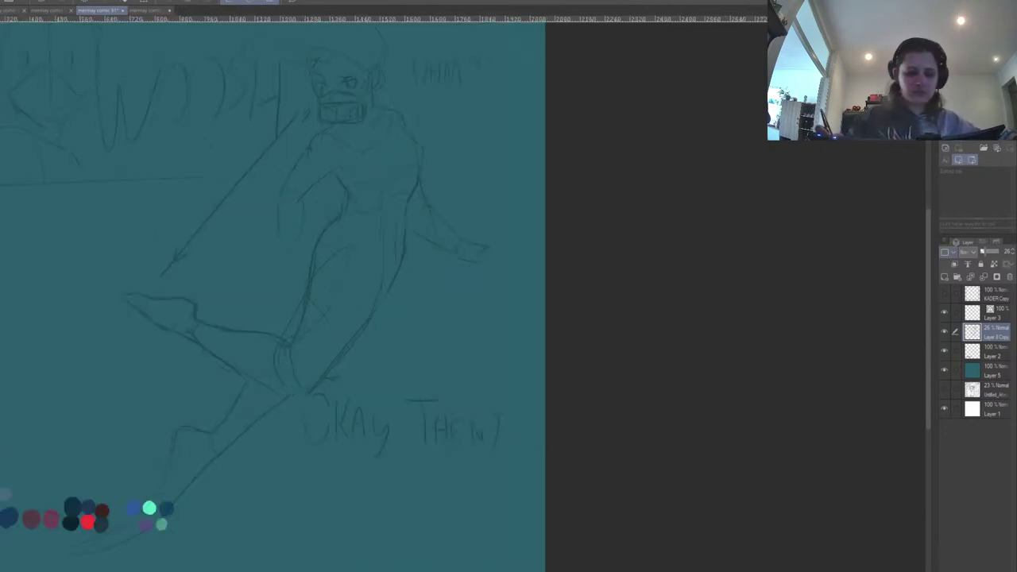
{"action": "mouse_move", "coordinate": [202, 302]}
{"action": "left_mouse_down"}
{"action": "mouse_move", "coordinate": [340, 479]}
{"action": "mouse_move", "coordinate": [391, 503]}
{"action": "left_mouse_up"}
{"action": "mouse_move", "coordinate": [117, 174]}
{"action": "left_mouse_down"}
{"action": "mouse_move", "coordinate": [341, 338]}
{"action": "mouse_move", "coordinate": [402, 350]}
{"action": "left_mouse_up"}
{"action": "key", "text": "ctrl+z"}
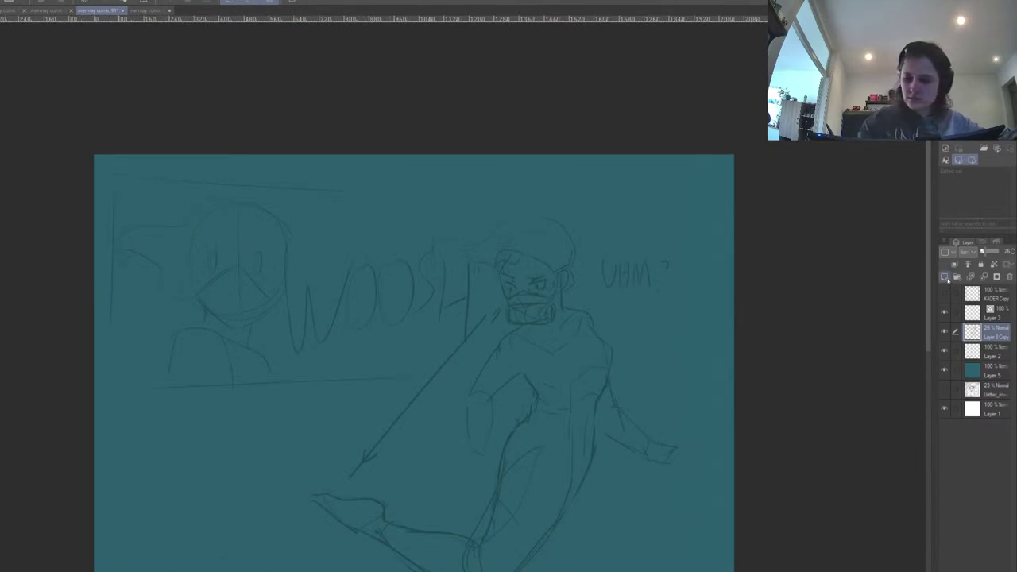
{"action": "left_click", "coordinate": [990, 313]}
{"action": "left_click_drag", "start_coordinate": [193, 237], "coordinate": [345, 356]}
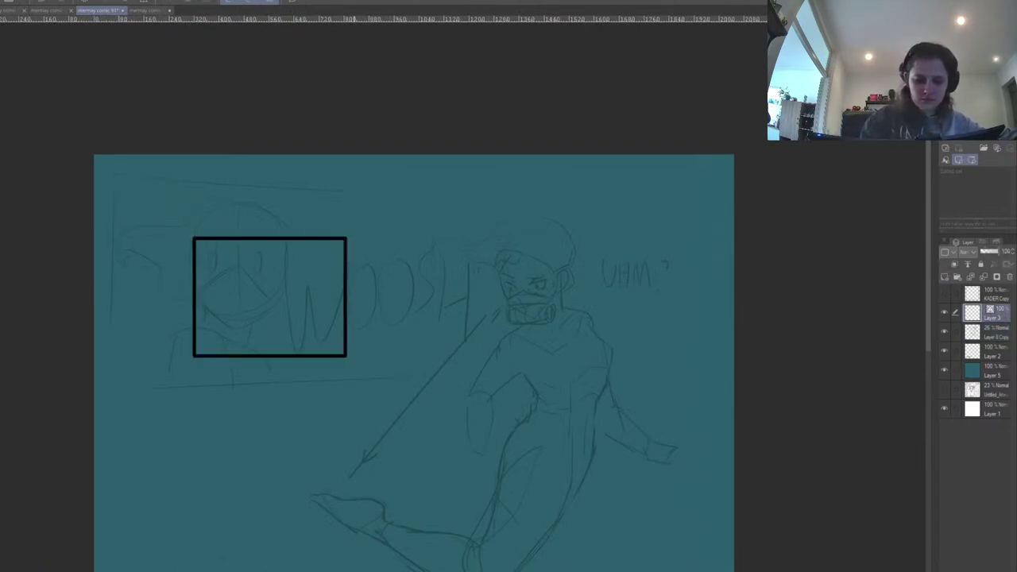
{"action": "key", "text": "ctrl+z"}
{"action": "mouse_move", "coordinate": [119, 178]}
{"action": "left_mouse_down"}
{"action": "mouse_move", "coordinate": [339, 367]}
{"action": "mouse_move", "coordinate": [487, 379]}
{"action": "left_mouse_up"}
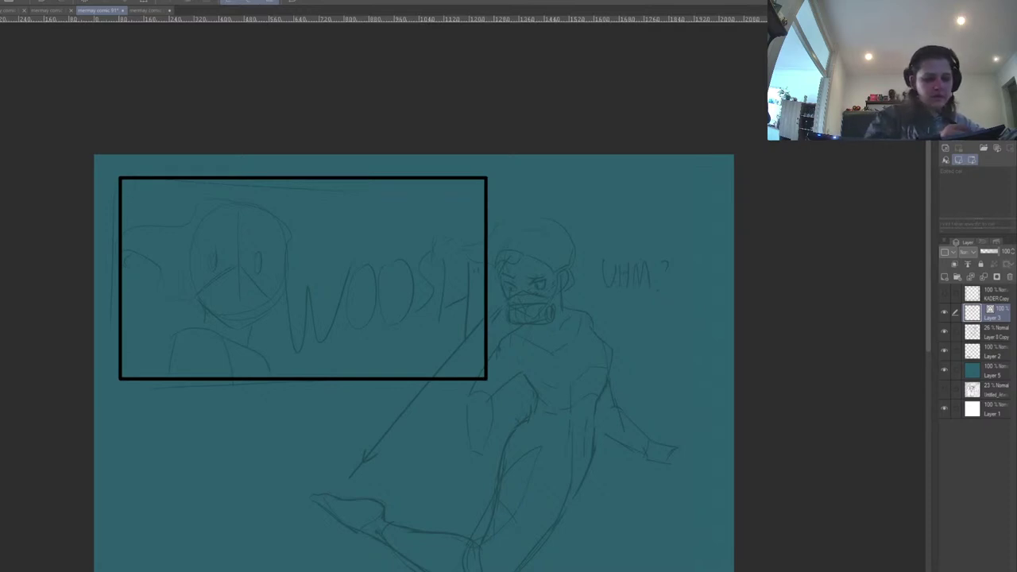
{"action": "left_click_drag", "start_coordinate": [316, 395], "coordinate": [522, 327]}
{"action": "key", "text": "ctrl+z"}
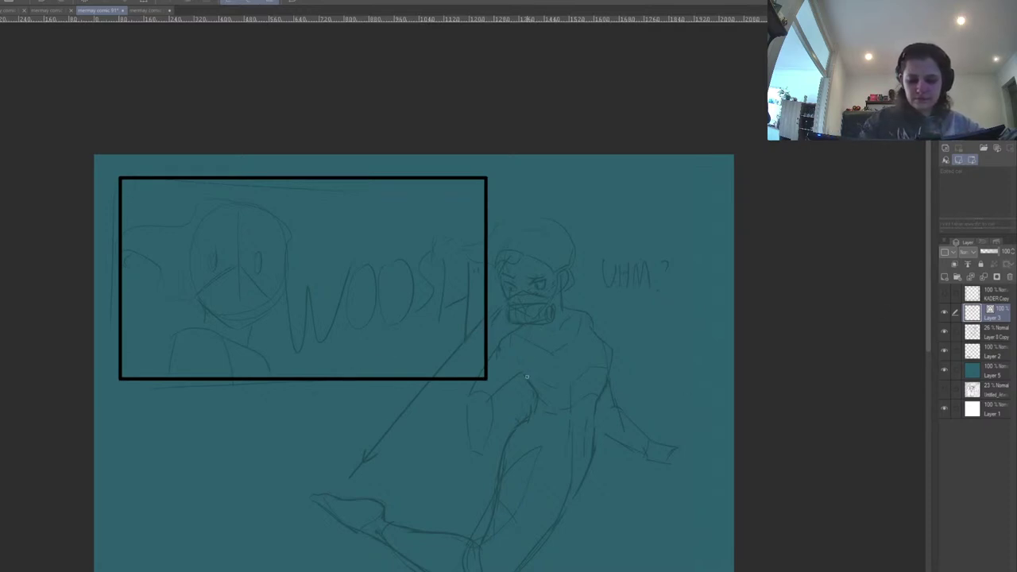
{"action": "mouse_move", "coordinate": [173, 270]}
{"action": "left_mouse_down"}
{"action": "mouse_move", "coordinate": [292, 298]}
{"action": "mouse_move", "coordinate": [509, 295]}
{"action": "left_mouse_up"}
{"action": "key", "text": "ctrl+z"}
Ink the standing figure's near eye on Layer 3, with its upper lid, angled brow and lower edge.
{"action": "left_click_drag", "start_coordinate": [591, 383], "coordinate": [562, 319]}
{"action": "key", "text": "ctrl+plus"}
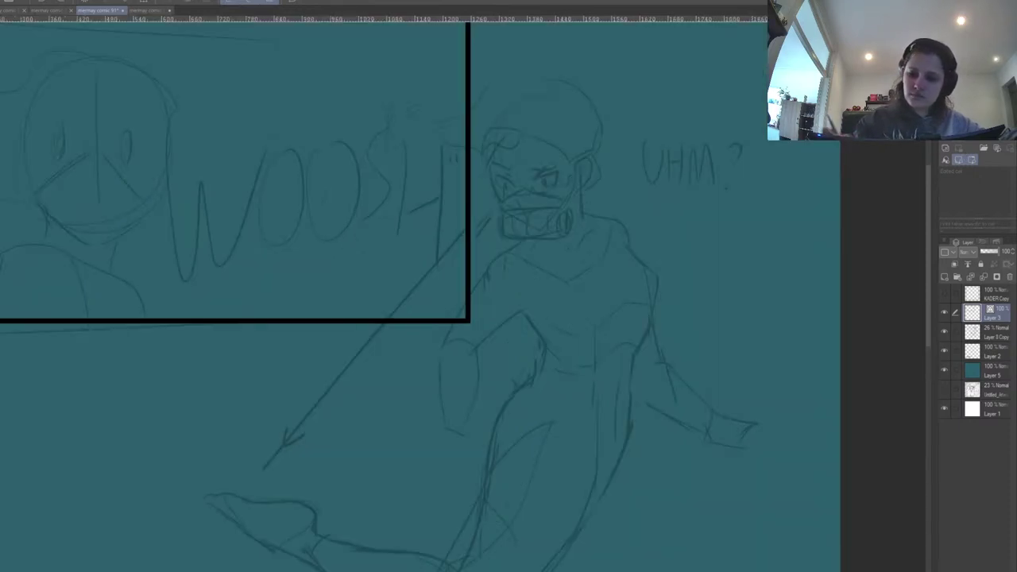
{"action": "key", "text": "ctrl+plus"}
{"action": "key", "text": "ctrl+plus"}
{"action": "mouse_move", "coordinate": [378, 279]}
{"action": "left_mouse_down"}
{"action": "mouse_move", "coordinate": [412, 264]}
{"action": "mouse_move", "coordinate": [404, 284]}
{"action": "left_mouse_up"}
{"action": "key", "text": "ctrl+z"}
{"action": "key", "text": "ctrl+z"}
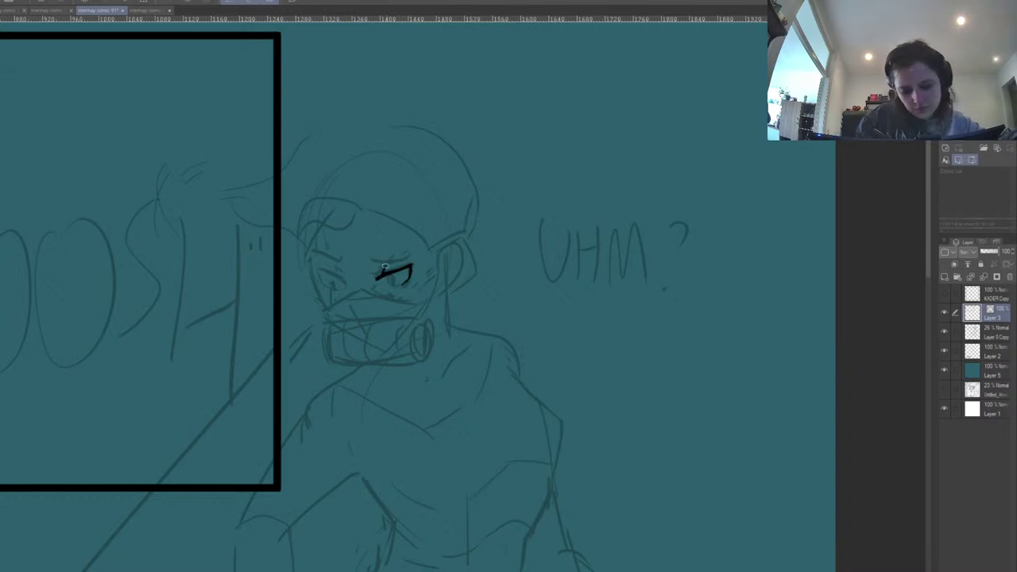
{"action": "left_click_drag", "start_coordinate": [380, 266], "coordinate": [407, 259]}
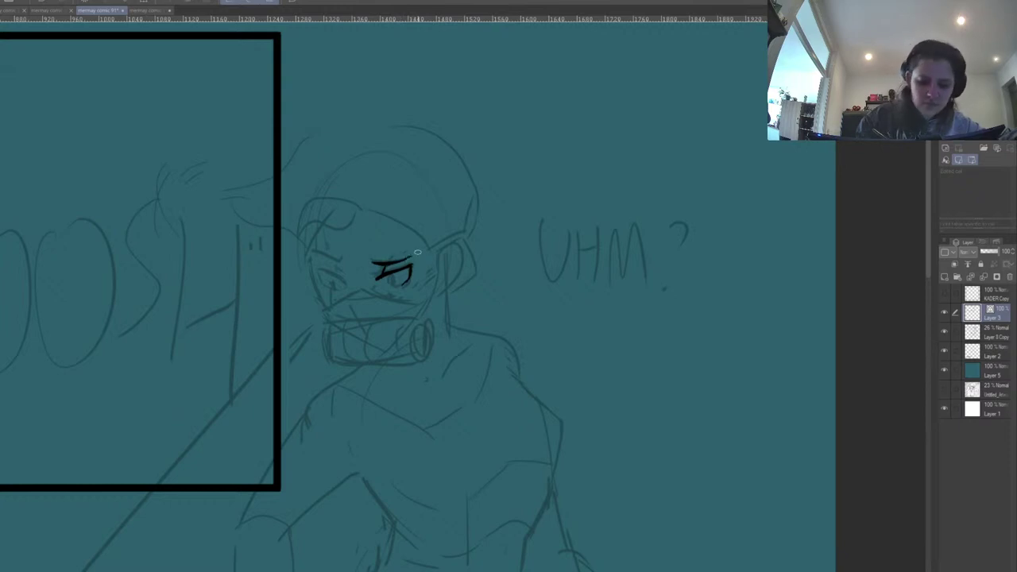
{"action": "key", "text": "h"}
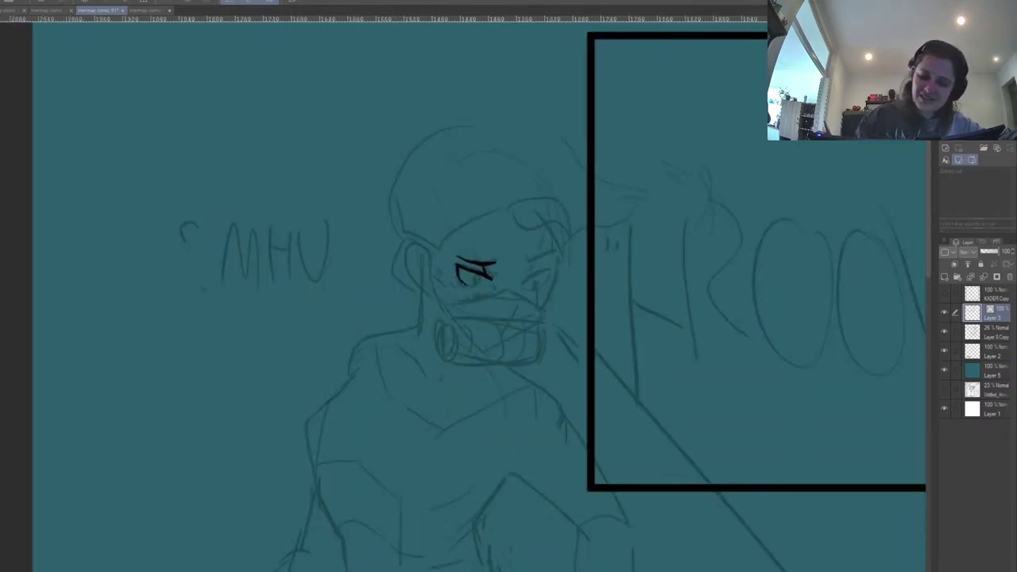
{"action": "left_click_drag", "start_coordinate": [467, 284], "coordinate": [482, 283]}
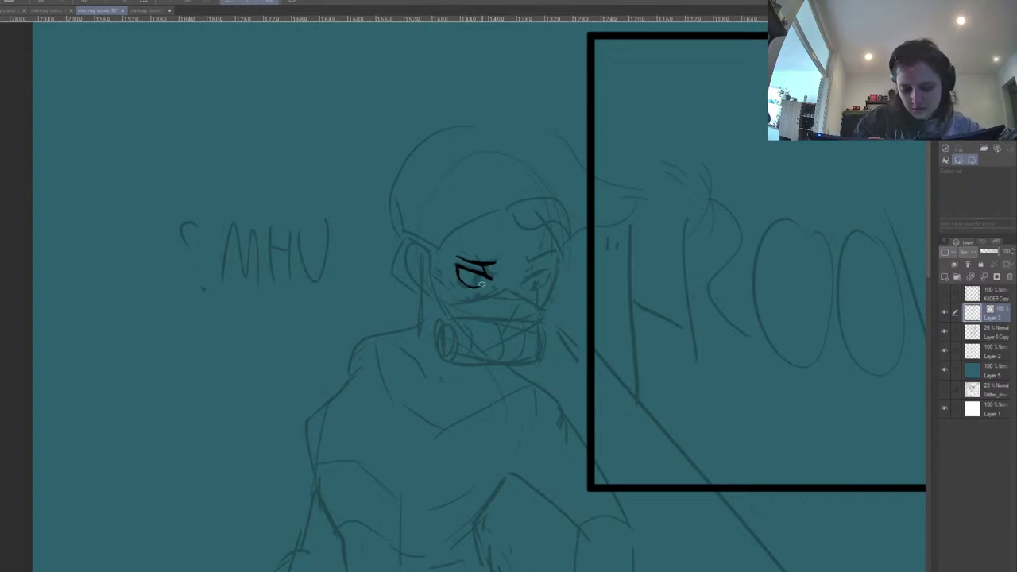
Ink the figure's far eye and its angled brow over the face sketch.
{"action": "left_click_drag", "start_coordinate": [636, 238], "coordinate": [437, 286]}
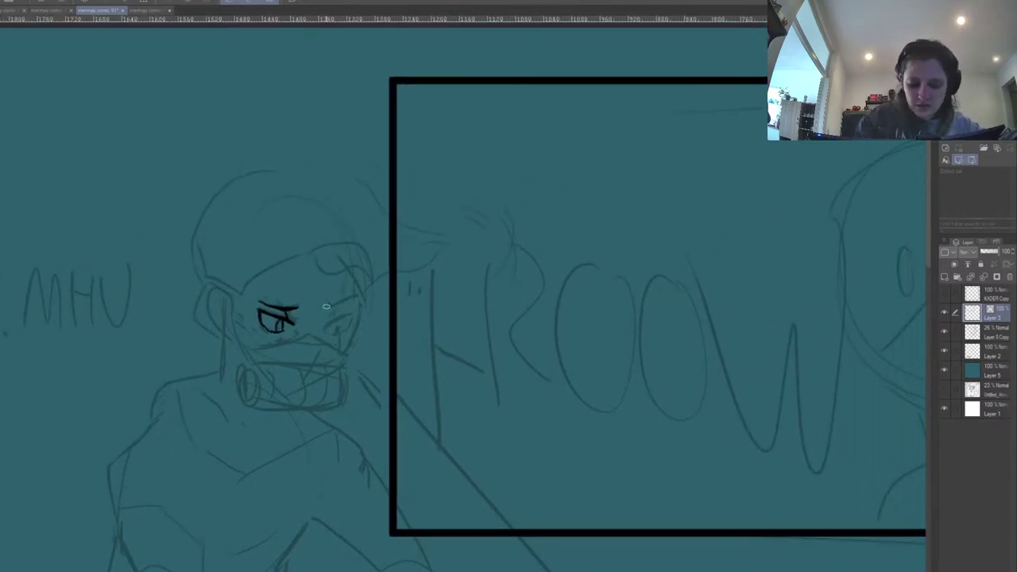
{"action": "left_click_drag", "start_coordinate": [325, 308], "coordinate": [355, 299]}
{"action": "key", "text": "ctrl+z"}
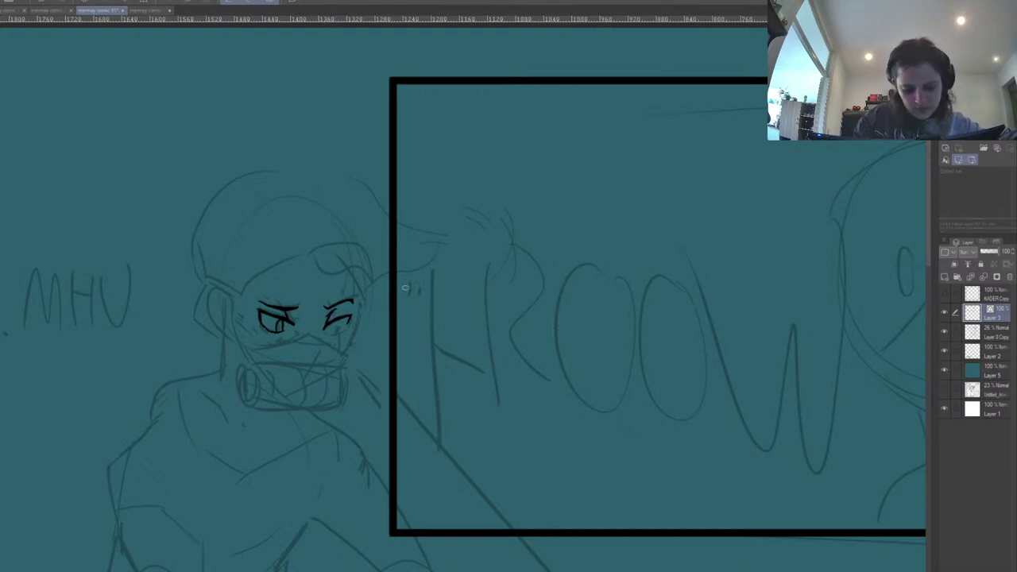
{"action": "left_click", "coordinate": [971, 131]}
Ink the mask's peaked upper edge and near side edge, and add the pupil to the far eye.
{"action": "left_click_drag", "start_coordinate": [701, 248], "coordinate": [482, 219]}
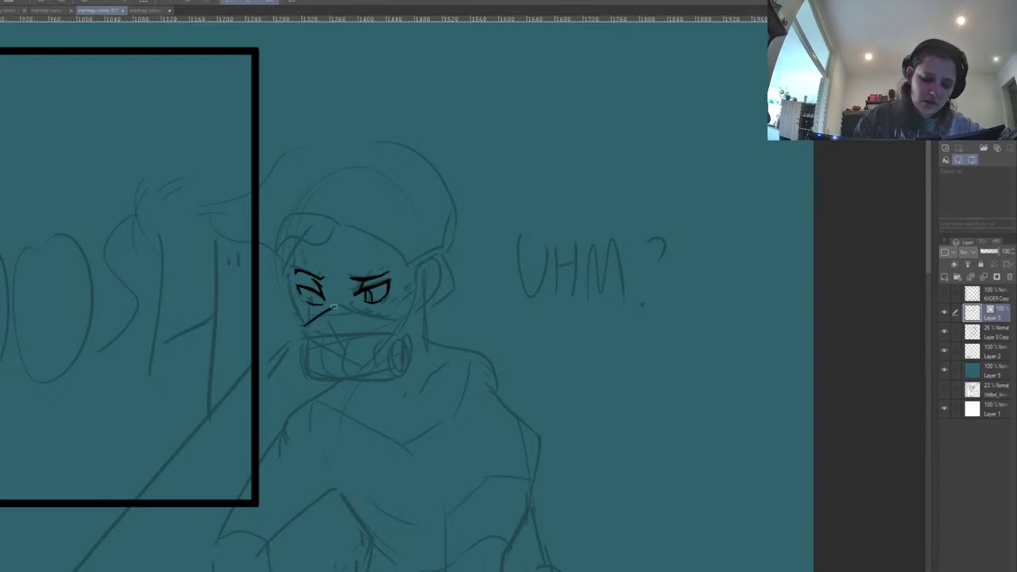
{"action": "mouse_move", "coordinate": [303, 328]}
{"action": "left_mouse_down"}
{"action": "mouse_move", "coordinate": [337, 309]}
{"action": "mouse_move", "coordinate": [404, 314]}
{"action": "left_mouse_up"}
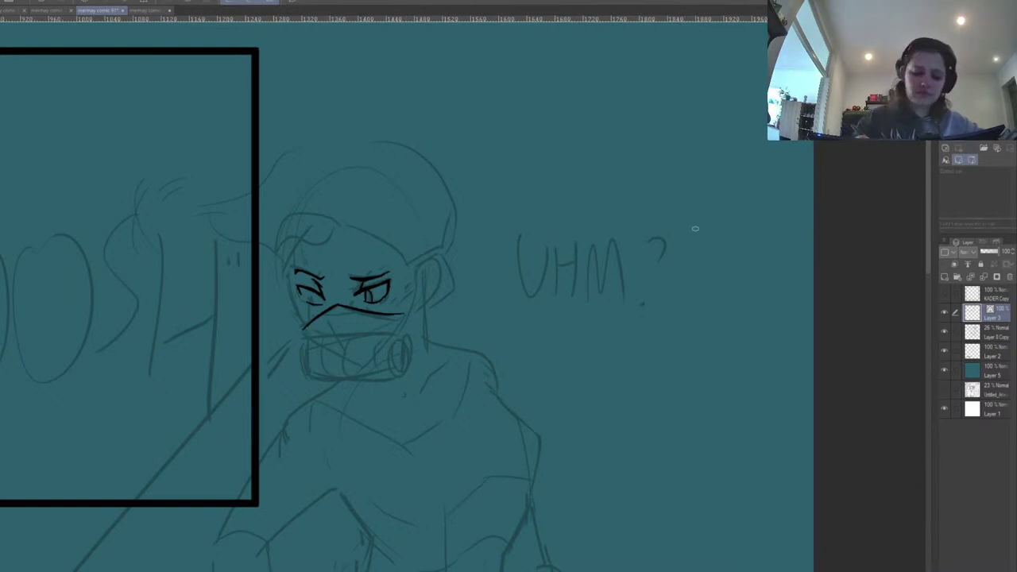
{"action": "key", "text": "h"}
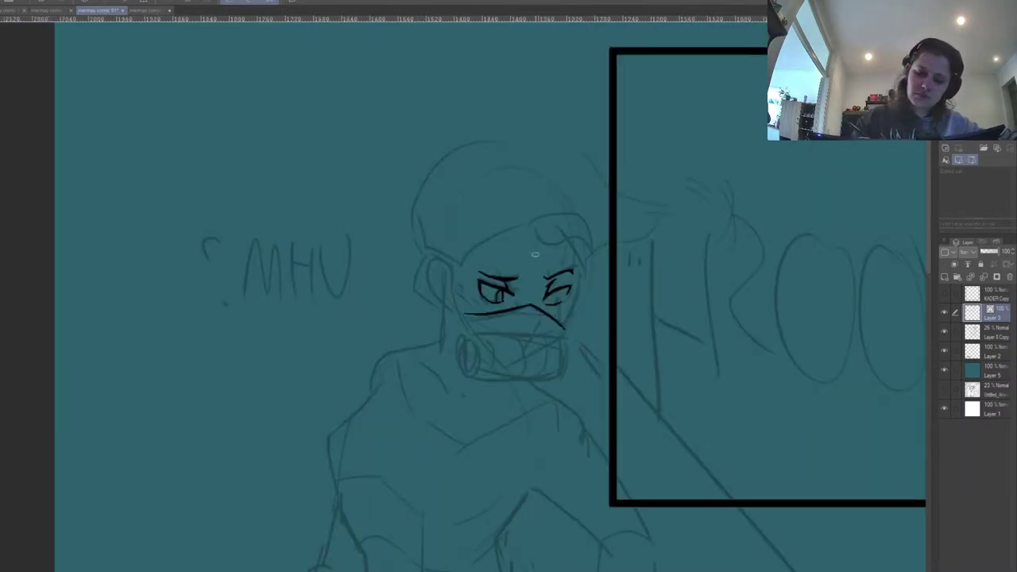
{"action": "left_click_drag", "start_coordinate": [704, 276], "coordinate": [479, 306]}
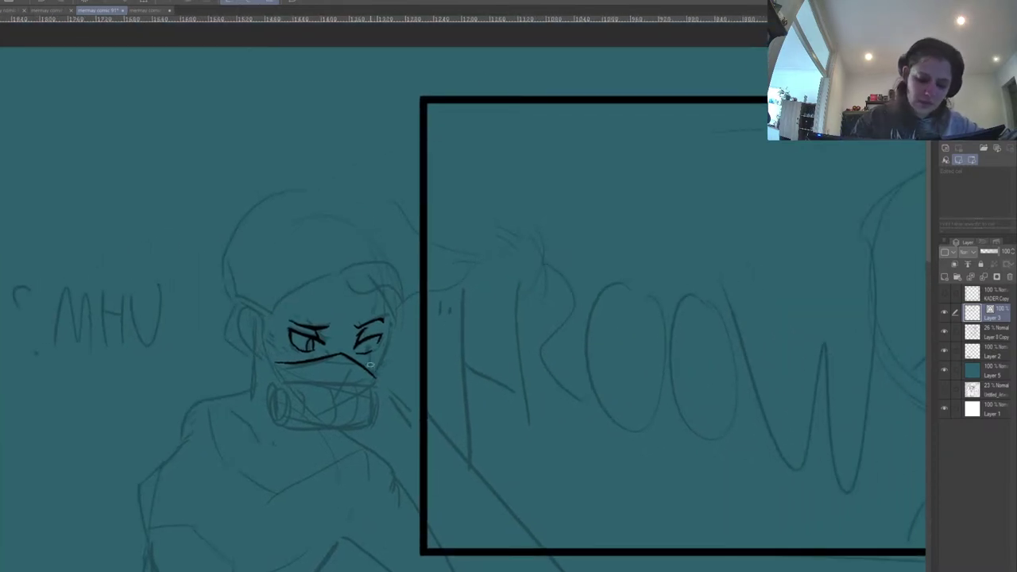
{"action": "left_click_drag", "start_coordinate": [276, 364], "coordinate": [287, 386]}
{"action": "key", "text": "ctrl+z"}
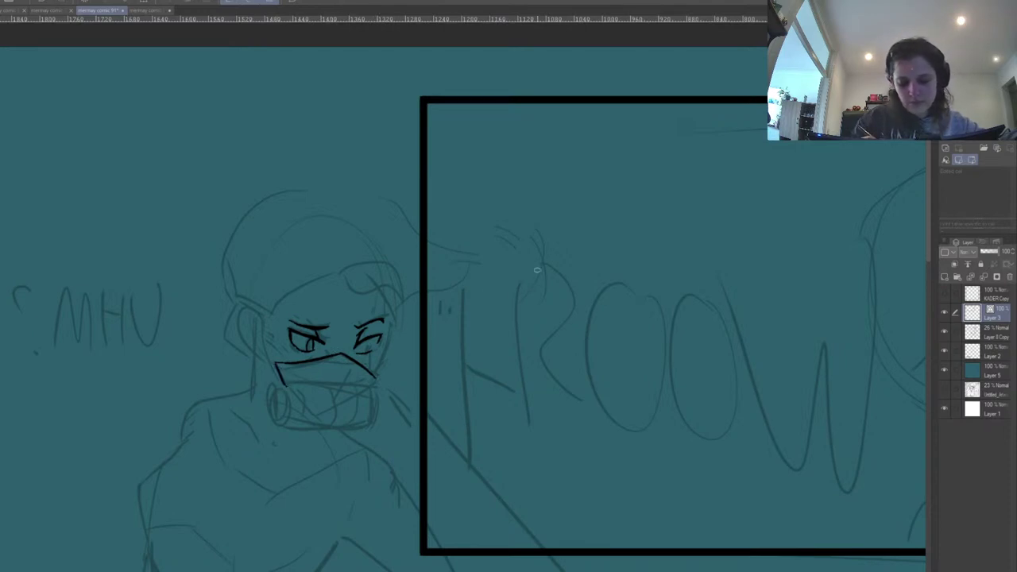
{"action": "left_click_drag", "start_coordinate": [365, 353], "coordinate": [370, 344]}
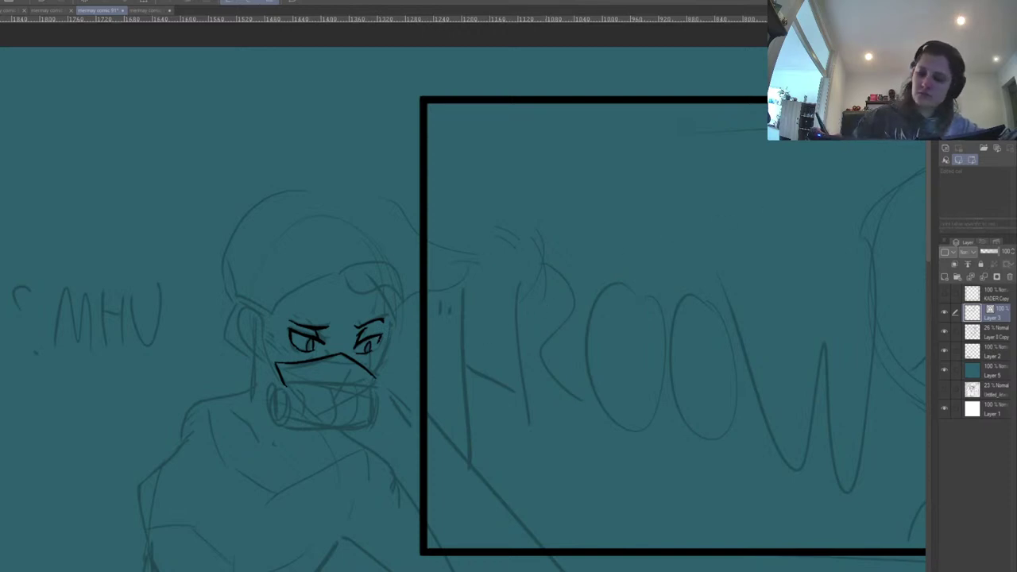
Ink the far contour of the face from the forehead down to the mask, doubling the line.
{"action": "key", "text": "h"}
{"action": "left_click_drag", "start_coordinate": [650, 304], "coordinate": [465, 274]}
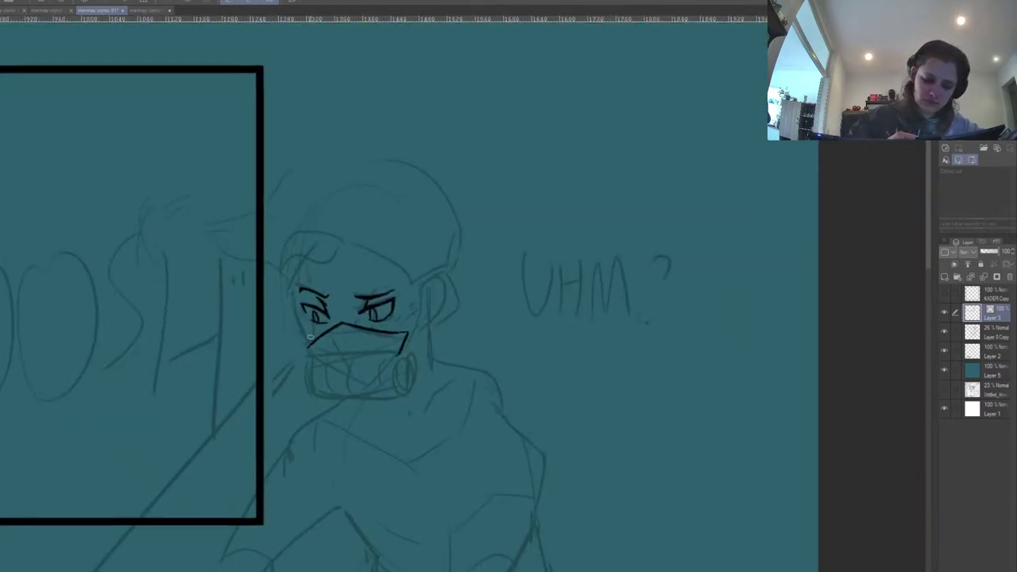
{"action": "left_click_drag", "start_coordinate": [308, 340], "coordinate": [294, 268]}
{"action": "key", "text": "ctrl+z"}
{"action": "mouse_move", "coordinate": [310, 343]}
{"action": "left_mouse_down"}
{"action": "mouse_move", "coordinate": [294, 299]}
{"action": "mouse_move", "coordinate": [311, 254]}
{"action": "left_mouse_up"}
{"action": "key", "text": "ctrl+z"}
{"action": "left_click_drag", "start_coordinate": [313, 344], "coordinate": [296, 268]}
{"action": "mouse_move", "coordinate": [488, 242]}
{"action": "left_mouse_down"}
{"action": "mouse_move", "coordinate": [558, 172]}
{"action": "mouse_move", "coordinate": [514, 217]}
{"action": "left_mouse_up"}
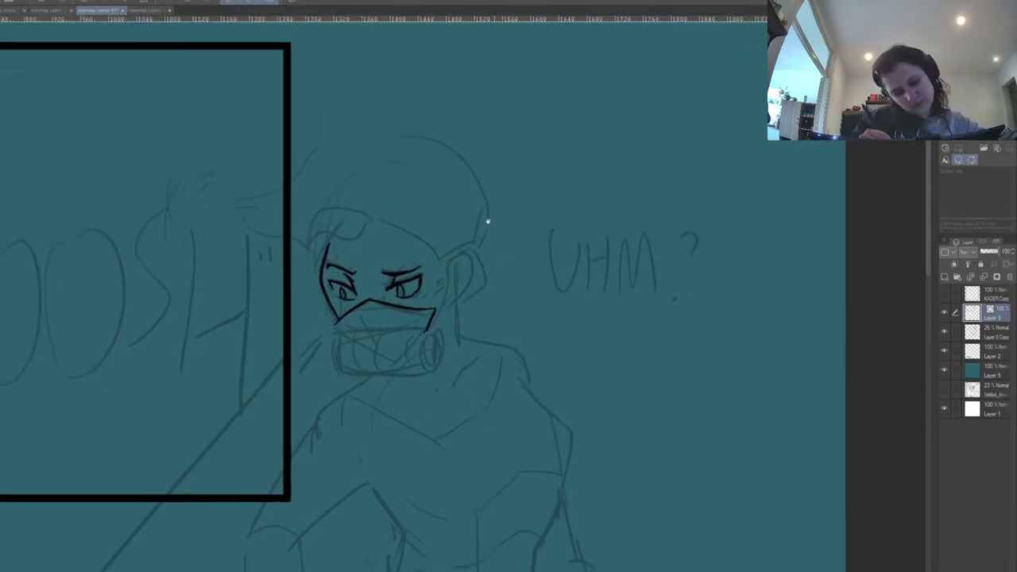
{"action": "key", "text": "ctrl+z"}
{"action": "left_click_drag", "start_coordinate": [327, 244], "coordinate": [335, 319]}
{"action": "left_click_drag", "start_coordinate": [329, 244], "coordinate": [338, 320]}
{"action": "left_click_drag", "start_coordinate": [499, 199], "coordinate": [498, 171]}
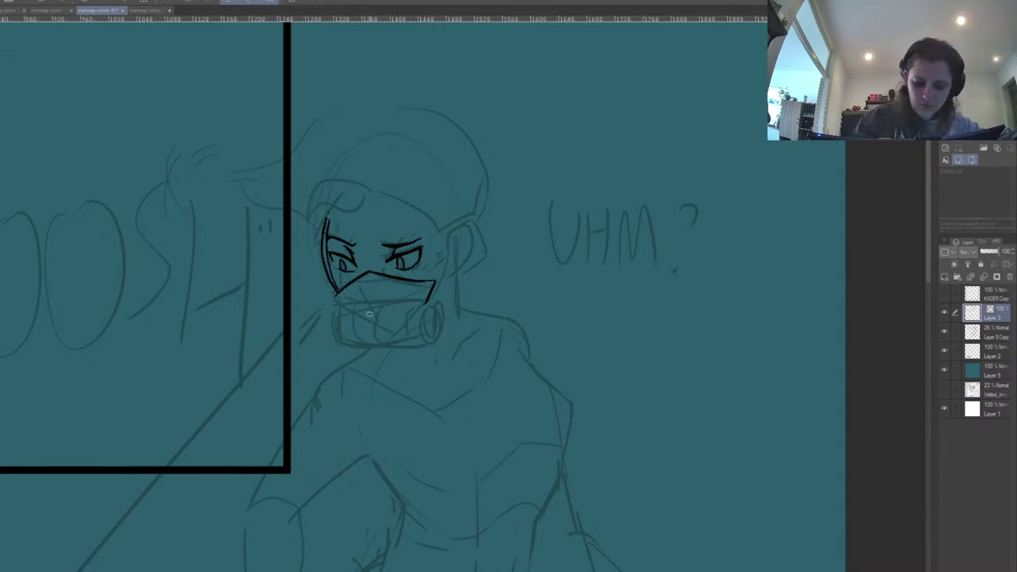
Ink the curved far end of the cylindrical filter on the mask.
{"action": "left_click_drag", "start_coordinate": [340, 304], "coordinate": [339, 342]}
{"action": "key", "text": "ctrl+z"}
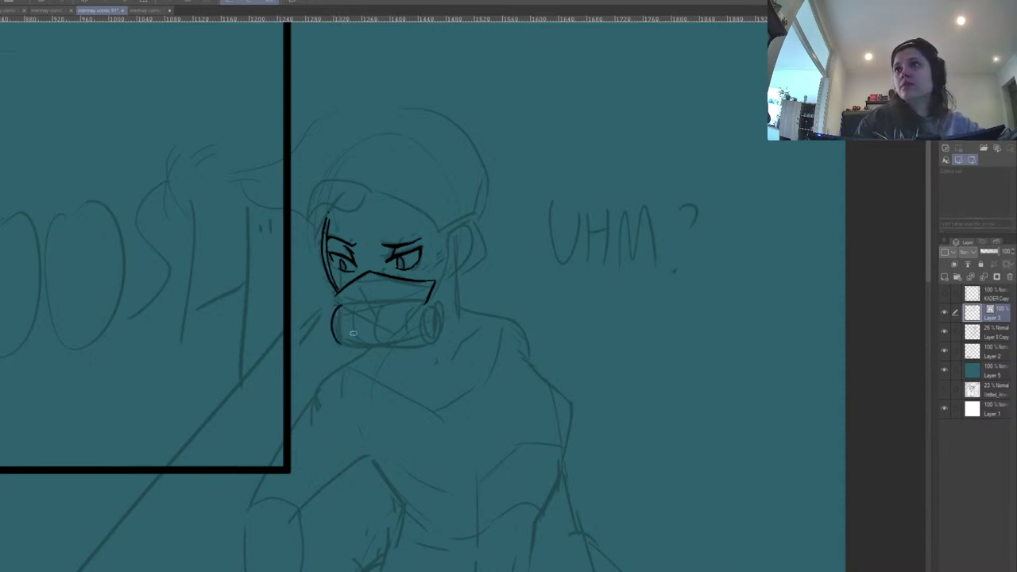
{"action": "left_click_drag", "start_coordinate": [341, 342], "coordinate": [387, 347]}
{"action": "key", "text": "ctrl+z"}
{"action": "key", "text": "ctrl+z"}
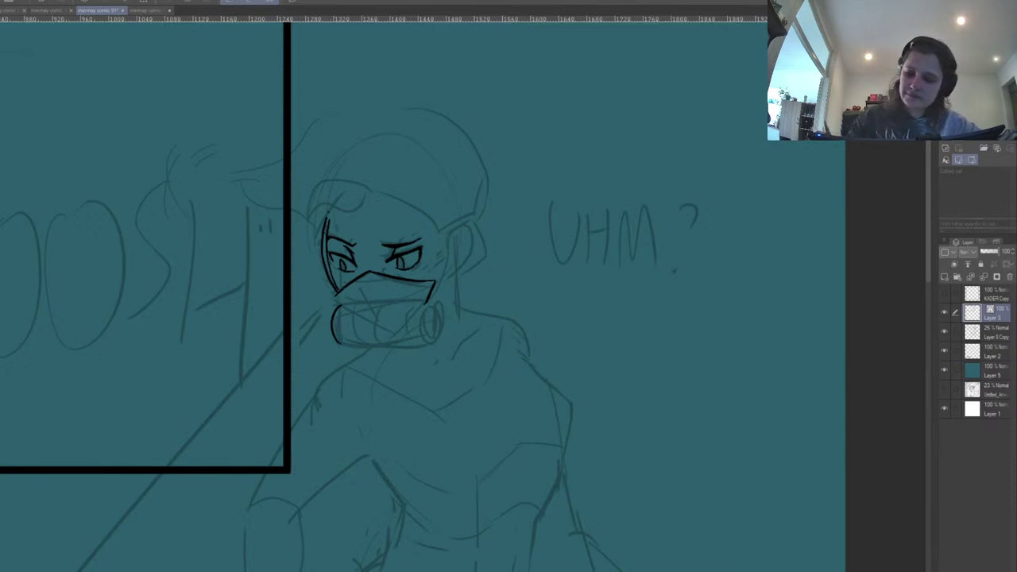
Complete the mask's cylindrical filter with an oval near end and long upper and lower edges.
{"action": "key", "text": "h"}
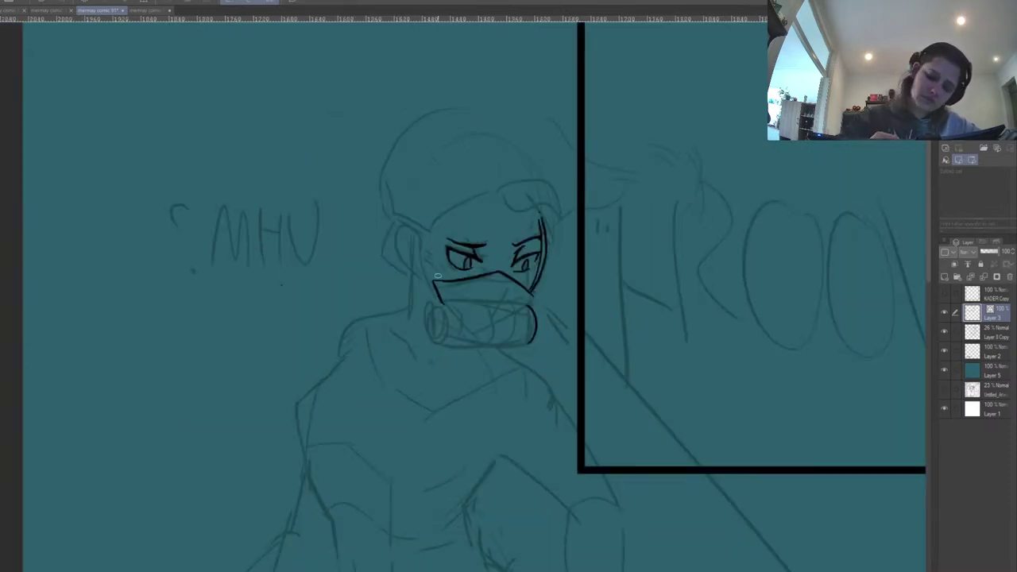
{"action": "mouse_move", "coordinate": [434, 307]}
{"action": "left_mouse_down"}
{"action": "mouse_move", "coordinate": [448, 331]}
{"action": "mouse_move", "coordinate": [430, 309]}
{"action": "mouse_move", "coordinate": [430, 335]}
{"action": "mouse_move", "coordinate": [446, 319]}
{"action": "mouse_move", "coordinate": [430, 323]}
{"action": "mouse_move", "coordinate": [437, 341]}
{"action": "mouse_move", "coordinate": [482, 343]}
{"action": "left_mouse_up"}
{"action": "key", "text": "ctrl+z"}
{"action": "key", "text": "ctrl+z"}
{"action": "key", "text": "ctrl+z"}
{"action": "mouse_move", "coordinate": [445, 306]}
{"action": "left_mouse_down"}
{"action": "mouse_move", "coordinate": [439, 334]}
{"action": "mouse_move", "coordinate": [453, 311]}
{"action": "mouse_move", "coordinate": [438, 334]}
{"action": "mouse_move", "coordinate": [453, 344]}
{"action": "mouse_move", "coordinate": [444, 306]}
{"action": "mouse_move", "coordinate": [444, 355]}
{"action": "mouse_move", "coordinate": [480, 358]}
{"action": "mouse_move", "coordinate": [443, 337]}
{"action": "mouse_move", "coordinate": [502, 341]}
{"action": "left_mouse_up"}
{"action": "key", "text": "ctrl+z"}
{"action": "key", "text": "ctrl+z"}
{"action": "left_click_drag", "start_coordinate": [439, 343], "coordinate": [534, 340]}
{"action": "mouse_move", "coordinate": [447, 304]}
{"action": "left_mouse_down"}
{"action": "mouse_move", "coordinate": [501, 303]}
{"action": "mouse_move", "coordinate": [449, 304]}
{"action": "mouse_move", "coordinate": [530, 307]}
{"action": "left_mouse_up"}
{"action": "key", "text": "ctrl+z"}
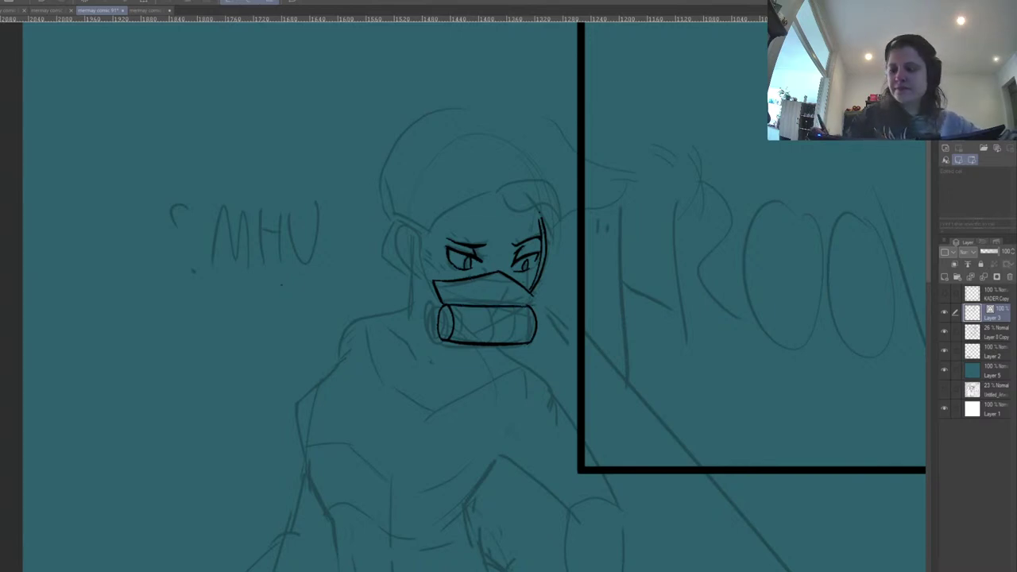
Ink the mask's short strap beside the cheek and the shoulder line descending from beneath the filter.
{"action": "key", "text": "h"}
{"action": "left_click_drag", "start_coordinate": [666, 244], "coordinate": [769, 215]}
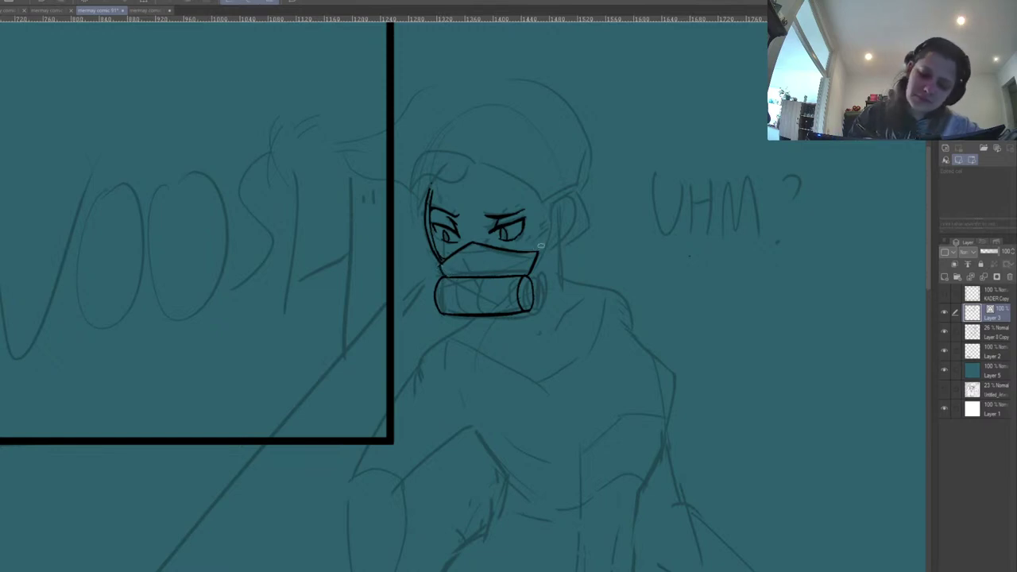
{"action": "left_click_drag", "start_coordinate": [539, 254], "coordinate": [552, 245]}
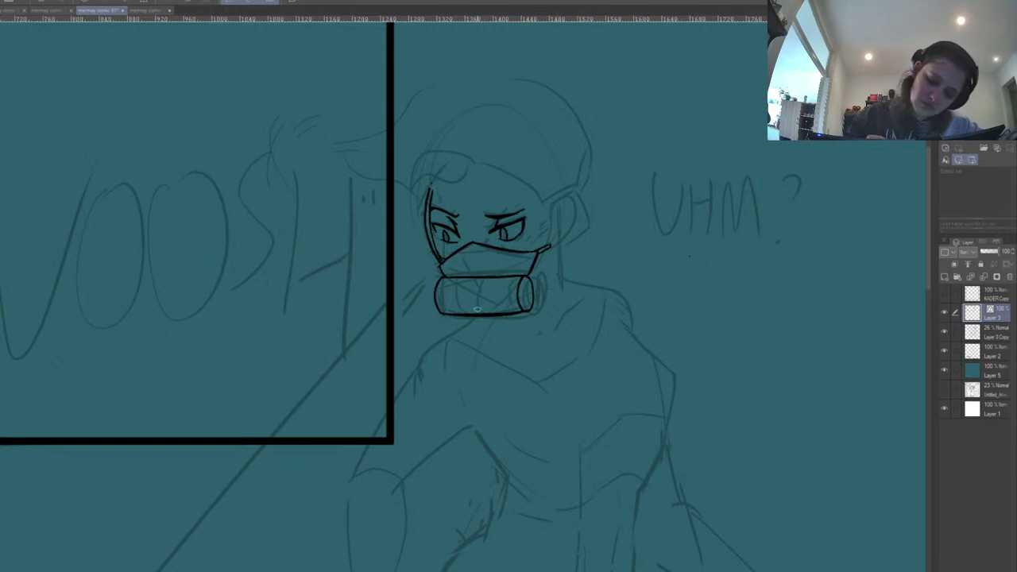
{"action": "left_click_drag", "start_coordinate": [474, 318], "coordinate": [419, 368]}
{"action": "left_click_drag", "start_coordinate": [498, 357], "coordinate": [557, 320]}
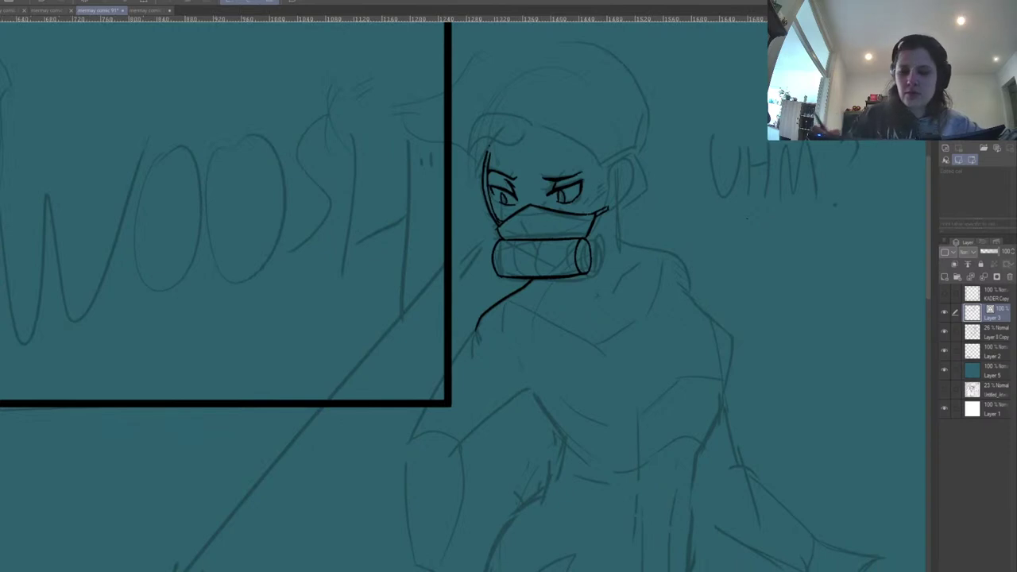
Ink a short vertical neck line below the ear on the near side of the mask.
{"action": "key", "text": "h"}
{"action": "left_click_drag", "start_coordinate": [437, 330], "coordinate": [541, 340]}
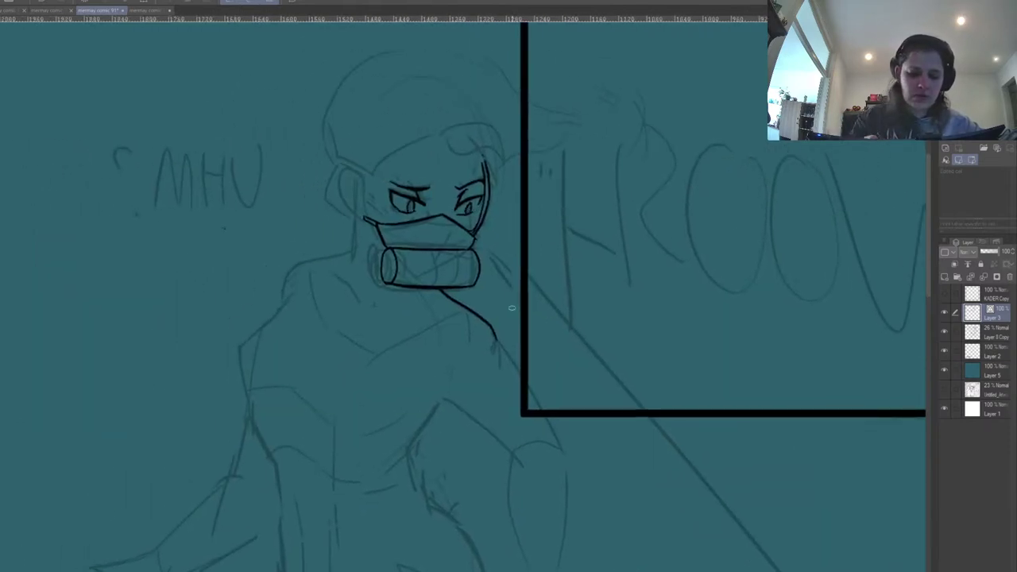
{"action": "left_click_drag", "start_coordinate": [358, 223], "coordinate": [360, 256]}
{"action": "key", "text": "ctrl+z"}
{"action": "left_click_drag", "start_coordinate": [359, 221], "coordinate": [361, 267]}
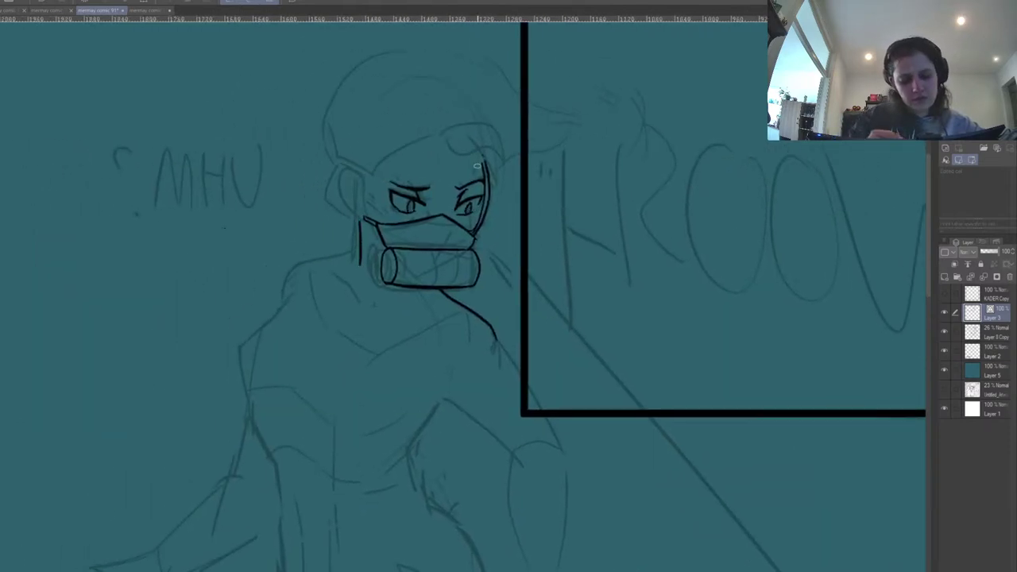
Ink the curved outline of the ear, running from the mask strap up to the hairline.
{"action": "key", "text": "h"}
{"action": "mouse_move", "coordinate": [506, 180]}
{"action": "left_mouse_down"}
{"action": "mouse_move", "coordinate": [505, 213]}
{"action": "mouse_move", "coordinate": [518, 194]}
{"action": "mouse_move", "coordinate": [506, 198]}
{"action": "mouse_move", "coordinate": [511, 186]}
{"action": "mouse_move", "coordinate": [498, 222]}
{"action": "left_mouse_up"}
{"action": "key", "text": "ctrl+z"}
{"action": "key", "text": "ctrl+z"}
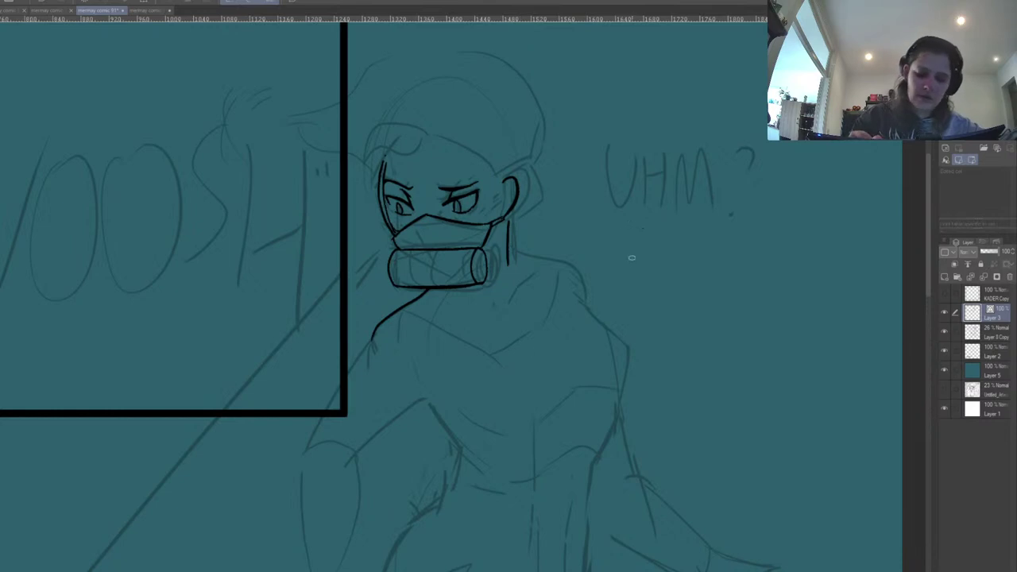
{"action": "key", "text": "ctrl+z"}
{"action": "left_click_drag", "start_coordinate": [501, 220], "coordinate": [505, 175]}
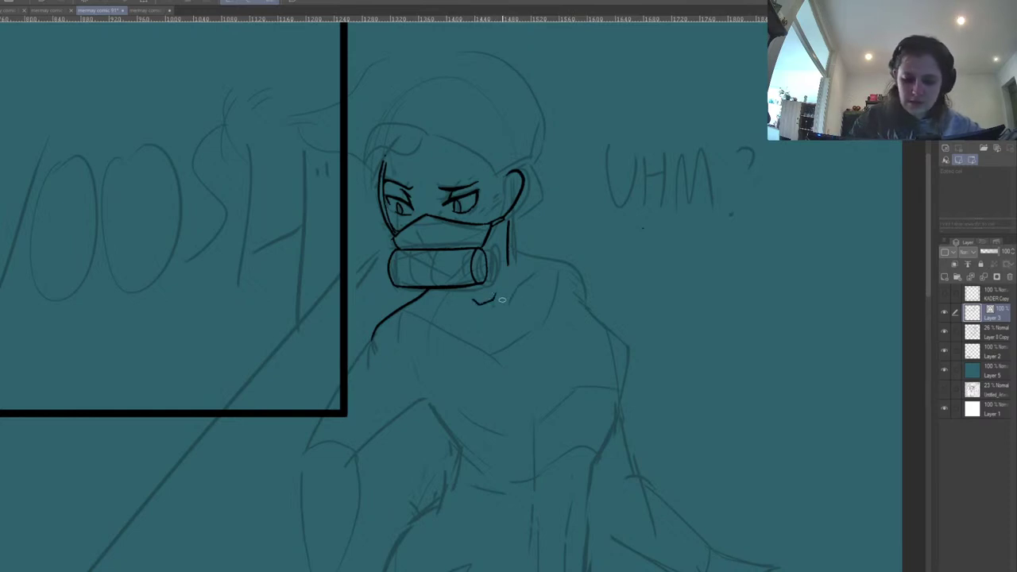
Ink the throat notch and both collarbone lines at the base of the neck, and flip the canvas view horizontally.
{"action": "left_click_drag", "start_coordinate": [484, 300], "coordinate": [525, 276]}
{"action": "left_click_drag", "start_coordinate": [474, 300], "coordinate": [437, 303]}
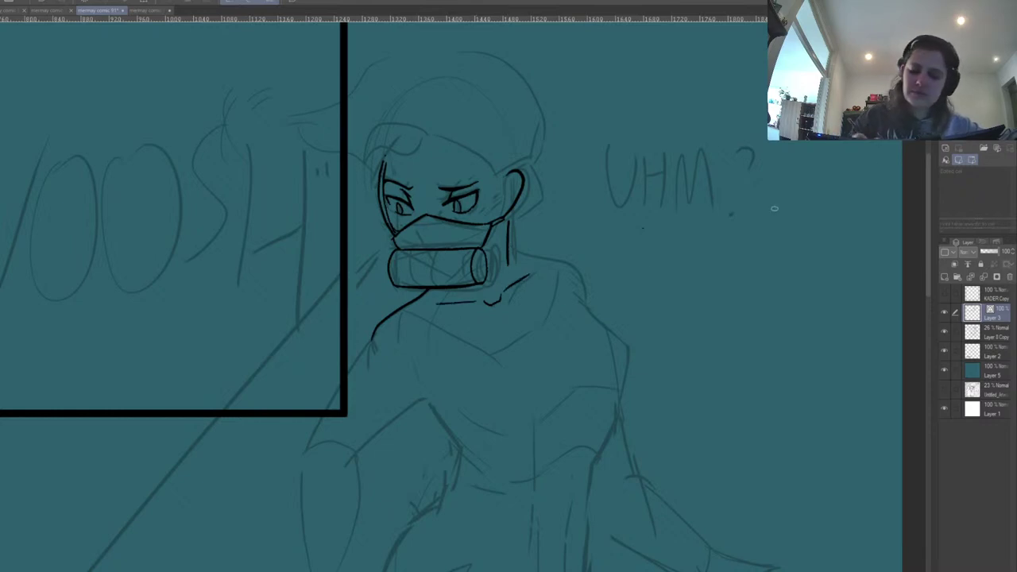
{"action": "key", "text": "h"}
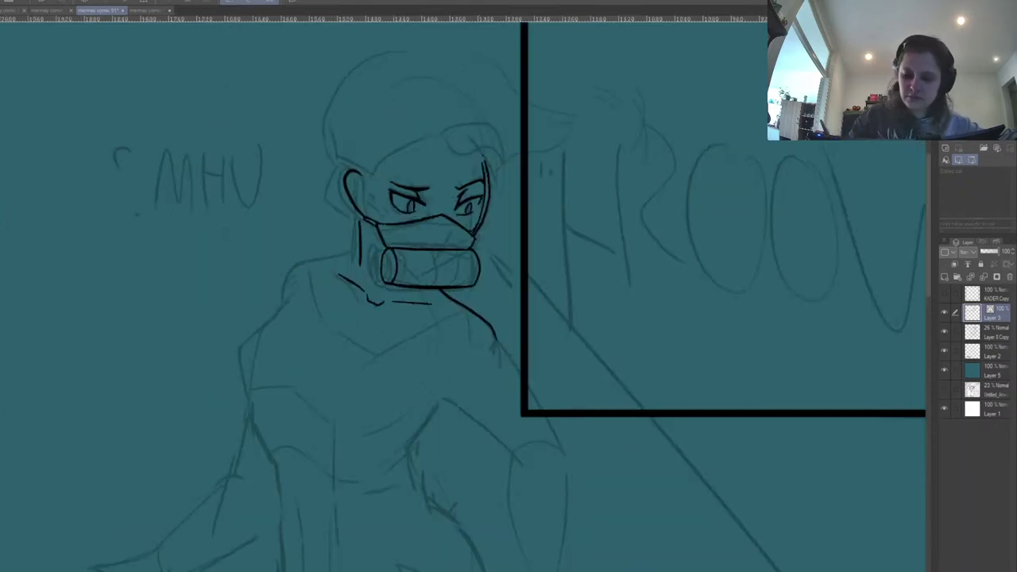
Ink the shoulder beside the neck line, continuing down the arm's top and the side of the torso past the waist.
{"action": "mouse_move", "coordinate": [359, 249]}
{"action": "left_mouse_down"}
{"action": "mouse_move", "coordinate": [278, 278]}
{"action": "mouse_move", "coordinate": [278, 299]}
{"action": "left_mouse_up"}
{"action": "left_click_drag", "start_coordinate": [561, 261], "coordinate": [680, 215]}
{"action": "mouse_move", "coordinate": [404, 249]}
{"action": "left_mouse_down"}
{"action": "mouse_move", "coordinate": [360, 297]}
{"action": "mouse_move", "coordinate": [371, 355]}
{"action": "left_mouse_up"}
{"action": "key", "text": "ctrl+z"}
{"action": "left_click_drag", "start_coordinate": [504, 334], "coordinate": [529, 240]}
{"action": "left_click_drag", "start_coordinate": [396, 256], "coordinate": [418, 325]}
{"action": "mouse_move", "coordinate": [419, 326]}
{"action": "left_mouse_down"}
{"action": "mouse_move", "coordinate": [435, 288]}
{"action": "mouse_move", "coordinate": [441, 346]}
{"action": "left_mouse_up"}
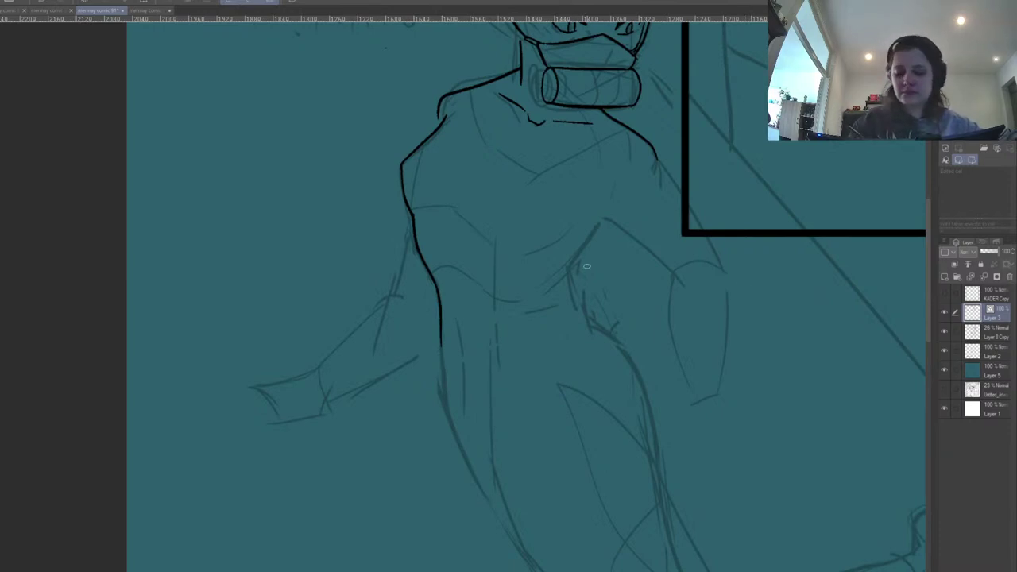
Ink the opposite torso edge from the armpit to the waist and the curved line beneath the chest.
{"action": "left_click_drag", "start_coordinate": [600, 221], "coordinate": [569, 274]}
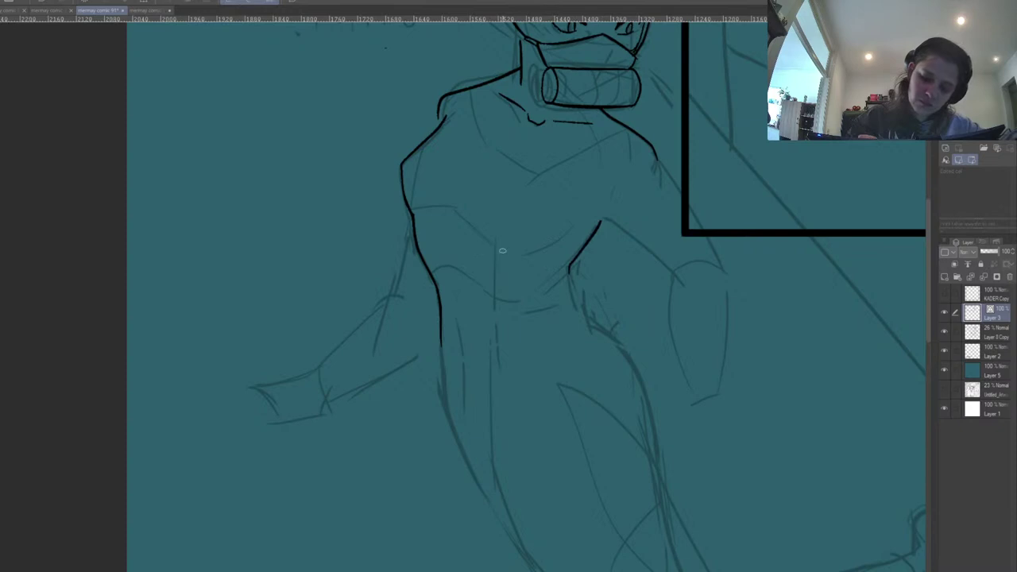
{"action": "mouse_move", "coordinate": [482, 237]}
{"action": "left_mouse_down"}
{"action": "mouse_move", "coordinate": [530, 255]}
{"action": "mouse_move", "coordinate": [552, 249]}
{"action": "left_mouse_up"}
{"action": "key", "text": "ctrl+z"}
{"action": "left_click_drag", "start_coordinate": [748, 264], "coordinate": [684, 343]}
Ink the scooped neckline of the top from one shoulder to the other.
{"action": "mouse_move", "coordinate": [417, 168]}
{"action": "left_mouse_down"}
{"action": "mouse_move", "coordinate": [420, 234]}
{"action": "mouse_move", "coordinate": [467, 263]}
{"action": "mouse_move", "coordinate": [563, 212]}
{"action": "left_mouse_up"}
{"action": "key", "text": "ctrl+z"}
{"action": "left_click_drag", "start_coordinate": [476, 264], "coordinate": [567, 210]}
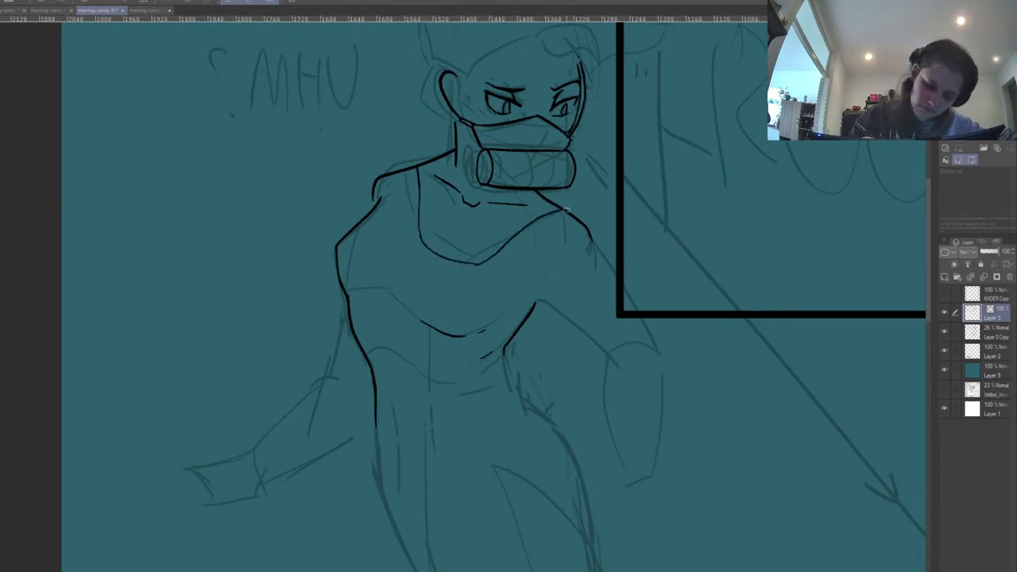
Flip the canvas view back and ink the mask's upper strap running above the ear.
{"action": "left_click_drag", "start_coordinate": [716, 209], "coordinate": [630, 336]}
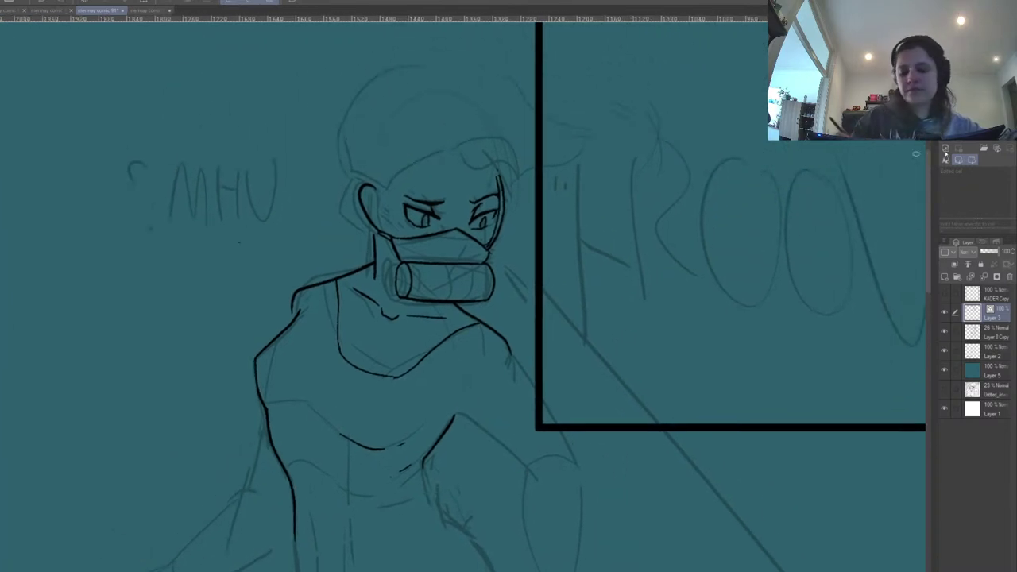
{"action": "key", "text": "h"}
{"action": "left_click_drag", "start_coordinate": [582, 153], "coordinate": [607, 213]}
{"action": "left_click_drag", "start_coordinate": [508, 245], "coordinate": [538, 237]}
{"action": "key", "text": "ctrl+z"}
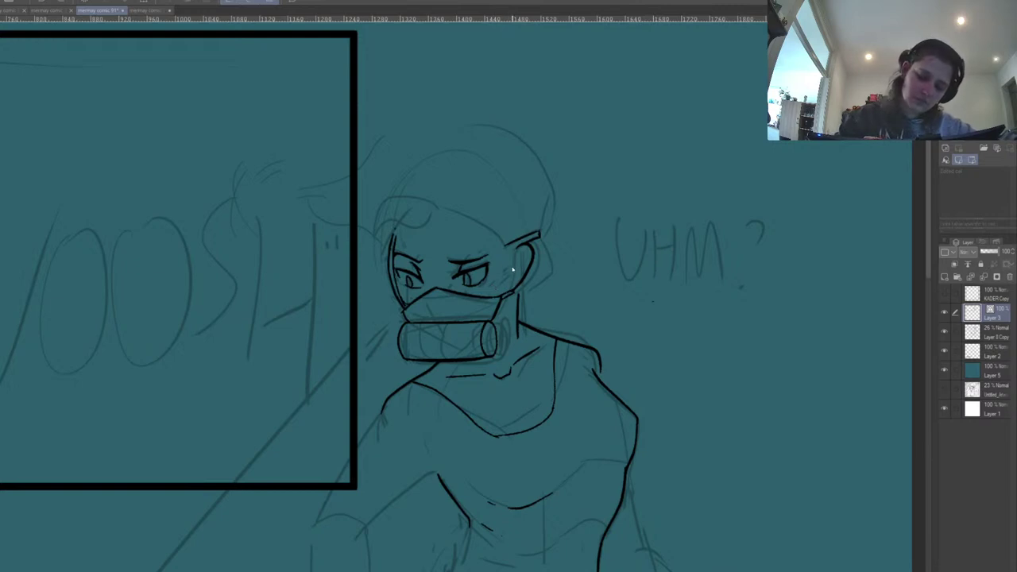
{"action": "key", "text": "ctrl+z"}
Ink the sideburn strand in front of the ear, the inner ear line and the contour behind the ear.
{"action": "left_click_drag", "start_coordinate": [500, 296], "coordinate": [505, 250]}
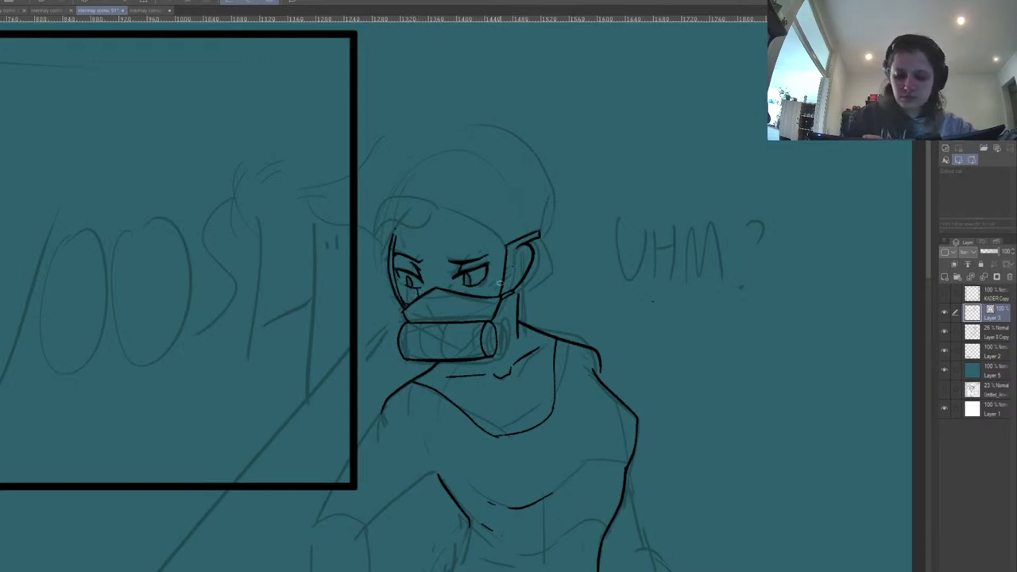
{"action": "mouse_move", "coordinate": [492, 296]}
{"action": "left_mouse_down"}
{"action": "mouse_move", "coordinate": [501, 246]}
{"action": "mouse_move", "coordinate": [517, 278]}
{"action": "mouse_move", "coordinate": [524, 251]}
{"action": "left_mouse_up"}
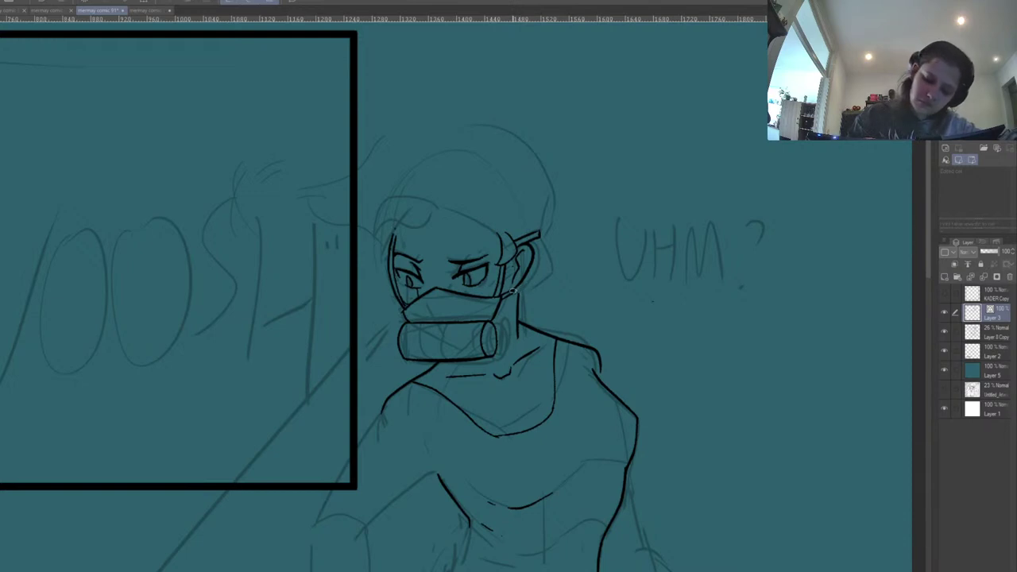
{"action": "mouse_move", "coordinate": [516, 295]}
{"action": "left_mouse_down"}
{"action": "mouse_move", "coordinate": [545, 266]}
{"action": "mouse_move", "coordinate": [540, 236]}
{"action": "left_mouse_up"}
Flip the canvas view and ink the hair's outer outline over the head, ending in two windswept locks near the panel frame.
{"action": "mouse_move", "coordinate": [677, 266]}
{"action": "left_mouse_down"}
{"action": "mouse_move", "coordinate": [738, 205]}
{"action": "mouse_move", "coordinate": [733, 222]}
{"action": "left_mouse_up"}
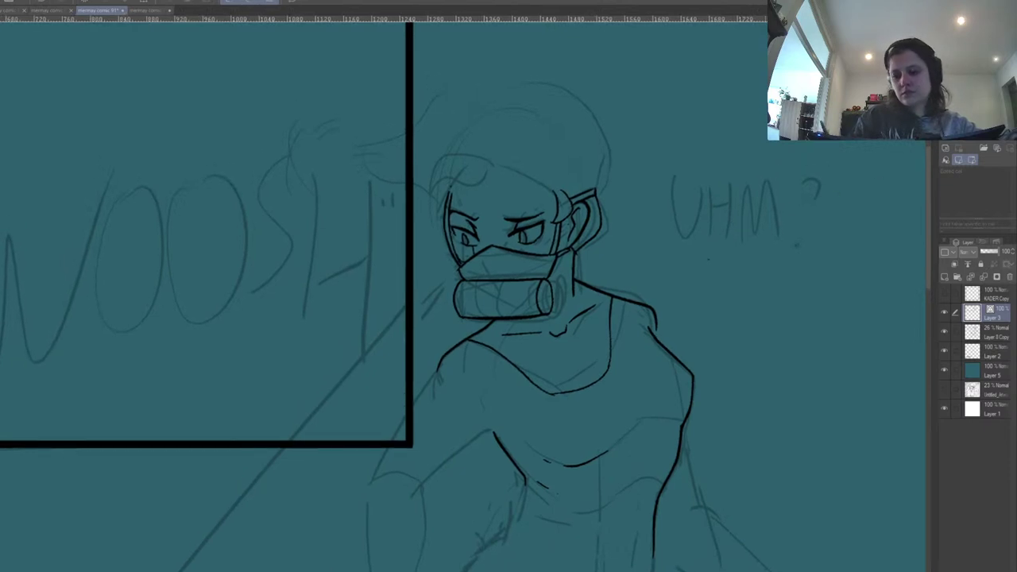
{"action": "key", "text": "h"}
{"action": "left_click_drag", "start_coordinate": [498, 257], "coordinate": [530, 343]}
{"action": "mouse_move", "coordinate": [305, 278]}
{"action": "left_mouse_down"}
{"action": "mouse_move", "coordinate": [299, 231]}
{"action": "mouse_move", "coordinate": [312, 203]}
{"action": "mouse_move", "coordinate": [386, 177]}
{"action": "mouse_move", "coordinate": [438, 192]}
{"action": "mouse_move", "coordinate": [450, 171]}
{"action": "mouse_move", "coordinate": [461, 182]}
{"action": "mouse_move", "coordinate": [446, 171]}
{"action": "mouse_move", "coordinate": [420, 216]}
{"action": "left_mouse_up"}
{"action": "key", "text": "ctrl+z"}
{"action": "key", "text": "ctrl+z"}
{"action": "mouse_move", "coordinate": [442, 170]}
{"action": "left_mouse_down"}
{"action": "mouse_move", "coordinate": [439, 213]}
{"action": "mouse_move", "coordinate": [475, 204]}
{"action": "mouse_move", "coordinate": [463, 208]}
{"action": "mouse_move", "coordinate": [498, 215]}
{"action": "mouse_move", "coordinate": [539, 248]}
{"action": "left_mouse_up"}
{"action": "key", "text": "ctrl+z"}
{"action": "mouse_move", "coordinate": [465, 205]}
{"action": "left_mouse_down"}
{"action": "mouse_move", "coordinate": [513, 233]}
{"action": "mouse_move", "coordinate": [548, 228]}
{"action": "mouse_move", "coordinate": [542, 255]}
{"action": "mouse_move", "coordinate": [459, 280]}
{"action": "left_mouse_up"}
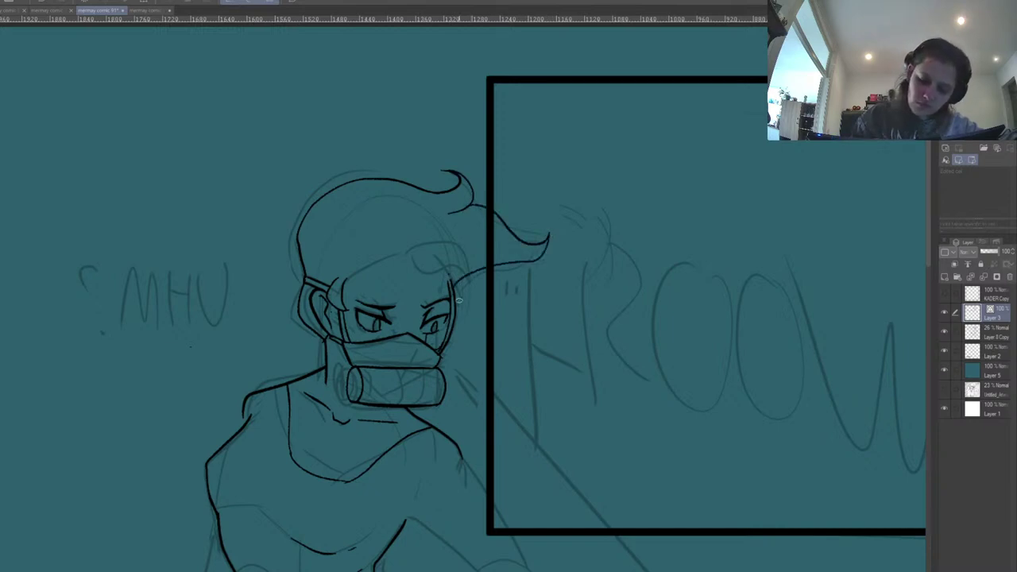
Ink the curled forelock over the forehead and the hairline running from it to the sideburn, flipping the canvas view back.
{"action": "mouse_move", "coordinate": [419, 247]}
{"action": "left_mouse_down"}
{"action": "mouse_move", "coordinate": [470, 273]}
{"action": "mouse_move", "coordinate": [417, 270]}
{"action": "mouse_move", "coordinate": [421, 255]}
{"action": "mouse_move", "coordinate": [526, 247]}
{"action": "mouse_move", "coordinate": [450, 285]}
{"action": "left_mouse_up"}
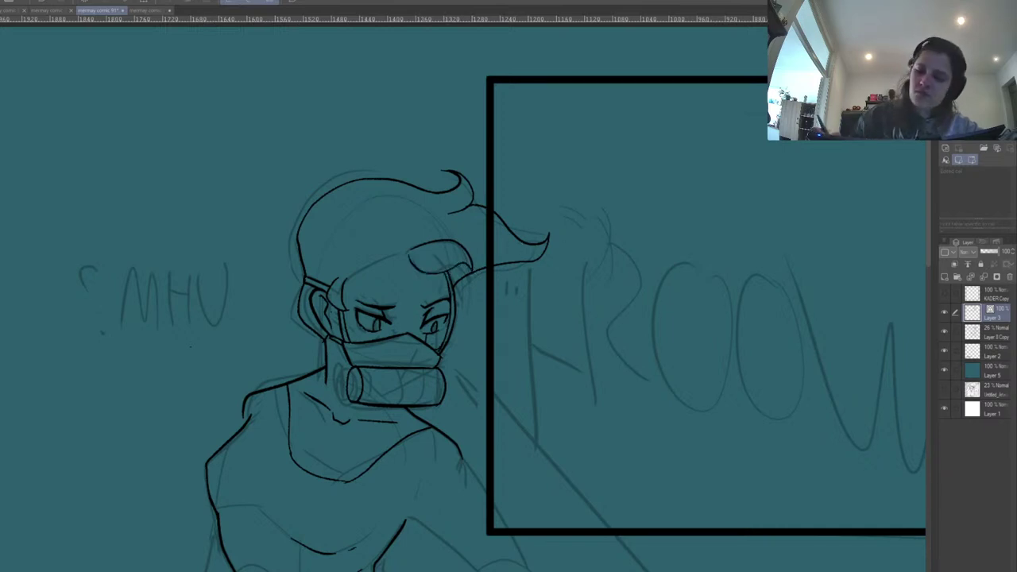
{"action": "key", "text": "h"}
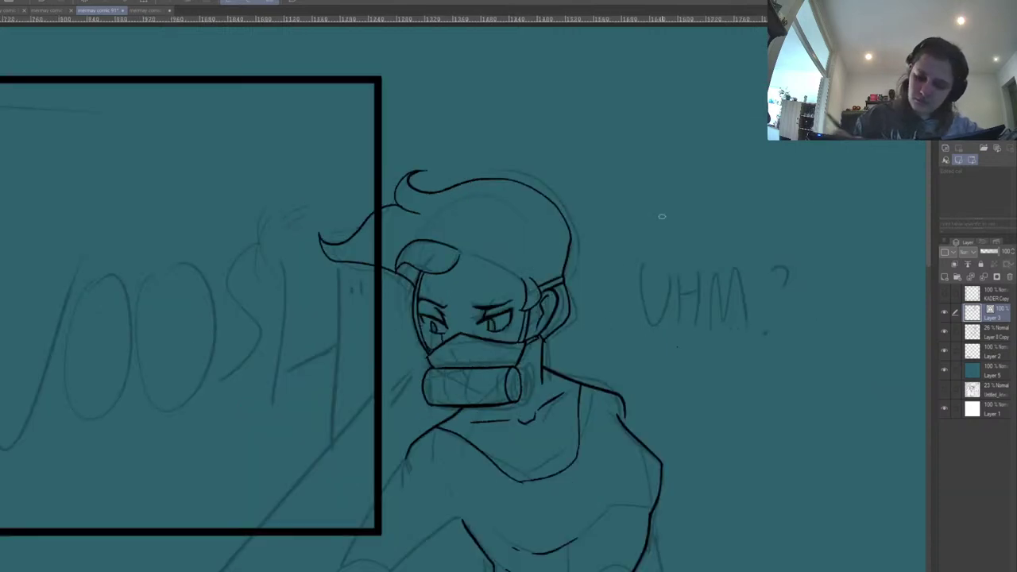
{"action": "left_click_drag", "start_coordinate": [461, 255], "coordinate": [521, 286]}
{"action": "key", "text": "ctrl+z"}
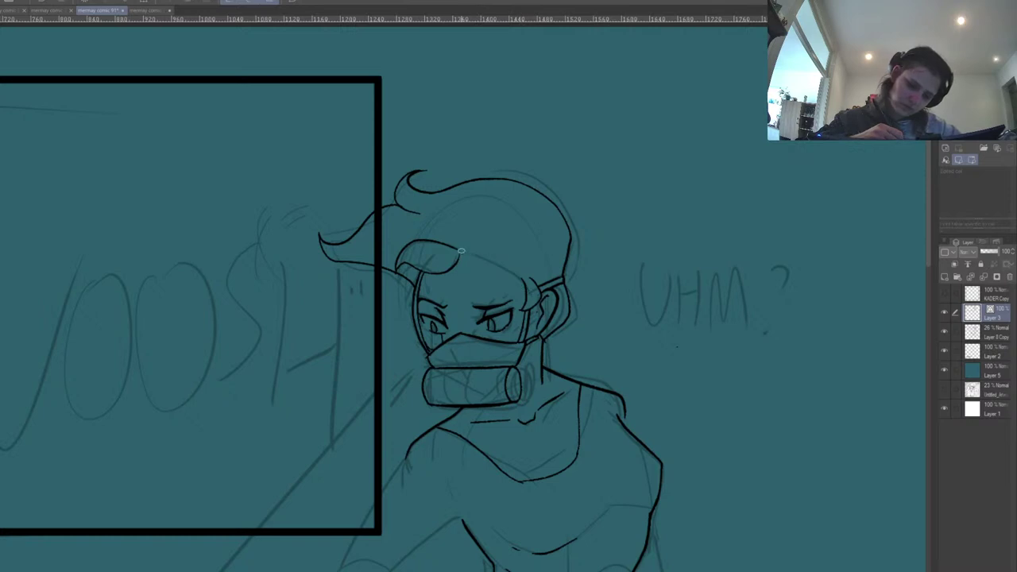
{"action": "left_click_drag", "start_coordinate": [459, 251], "coordinate": [523, 288]}
{"action": "left_click_drag", "start_coordinate": [462, 254], "coordinate": [525, 295]}
{"action": "key", "text": "ctrl+z"}
{"action": "left_click_drag", "start_coordinate": [462, 256], "coordinate": [521, 290]}
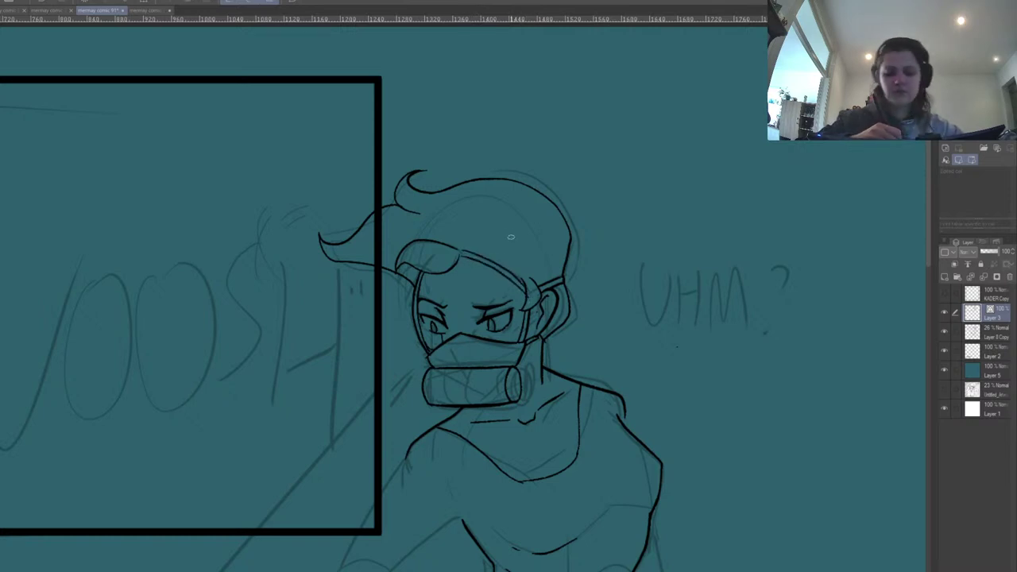
Ink a curved inner hair line rising from the forelock and sweeping back across the crown.
{"action": "left_click_drag", "start_coordinate": [403, 237], "coordinate": [523, 230]}
{"action": "key", "text": "ctrl+z"}
{"action": "mouse_move", "coordinate": [410, 240]}
{"action": "left_mouse_down"}
{"action": "mouse_move", "coordinate": [451, 201]}
{"action": "mouse_move", "coordinate": [531, 230]}
{"action": "mouse_move", "coordinate": [498, 210]}
{"action": "left_mouse_up"}
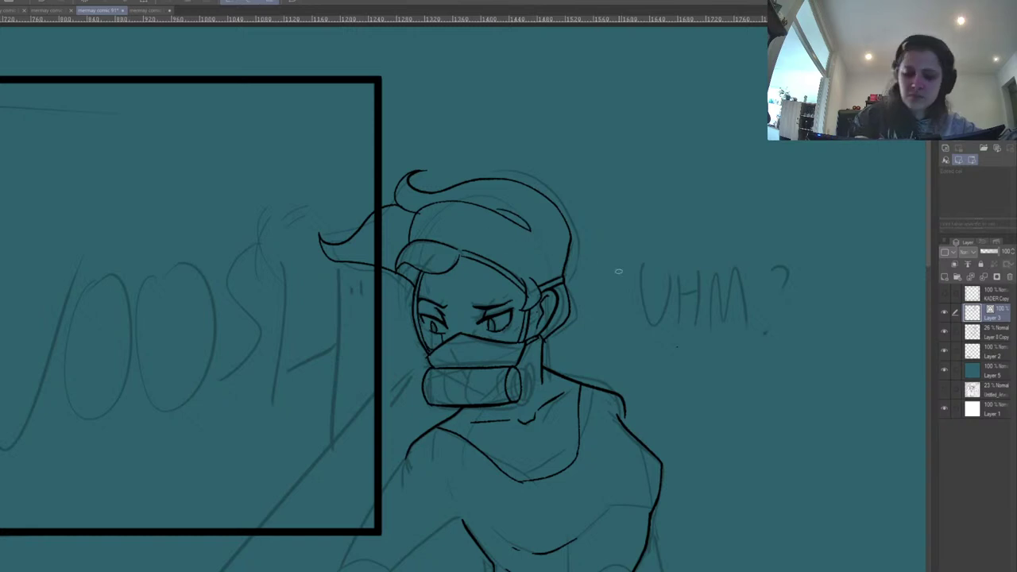
{"action": "key", "text": "ctrl+z"}
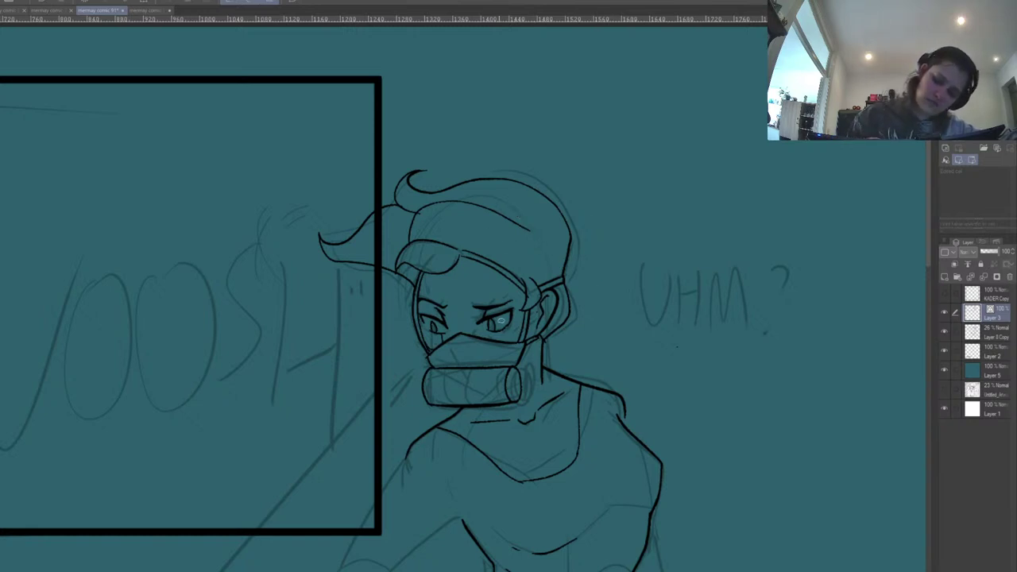
Ink both edges of the upper arm beside the panel frame, from shoulder and armpit down to the elbow.
{"action": "mouse_move", "coordinate": [607, 338]}
{"action": "left_mouse_down"}
{"action": "mouse_move", "coordinate": [647, 200]}
{"action": "mouse_move", "coordinate": [666, 185]}
{"action": "left_mouse_up"}
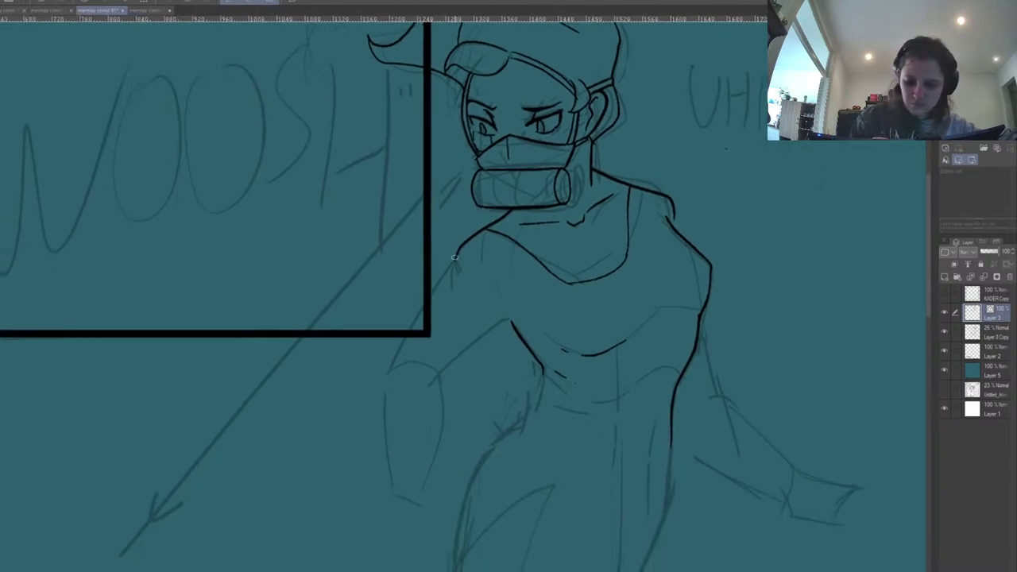
{"action": "mouse_move", "coordinate": [461, 248]}
{"action": "left_mouse_down"}
{"action": "mouse_move", "coordinate": [392, 356]}
{"action": "mouse_move", "coordinate": [389, 372]}
{"action": "mouse_move", "coordinate": [456, 253]}
{"action": "mouse_move", "coordinate": [387, 386]}
{"action": "mouse_move", "coordinate": [389, 373]}
{"action": "mouse_move", "coordinate": [387, 405]}
{"action": "mouse_move", "coordinate": [503, 325]}
{"action": "left_mouse_up"}
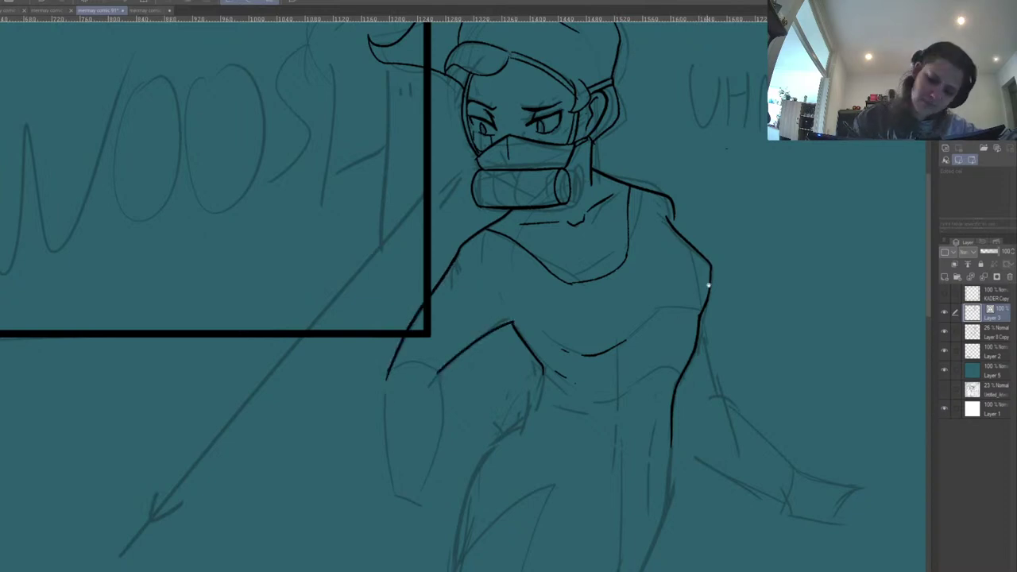
Ink the waist and hip outline below the armpit down to the upper thigh, with a short belly crease.
{"action": "left_click_drag", "start_coordinate": [705, 294], "coordinate": [665, 201]}
{"action": "mouse_move", "coordinate": [502, 303]}
{"action": "left_mouse_down"}
{"action": "mouse_move", "coordinate": [491, 345]}
{"action": "mouse_move", "coordinate": [527, 274]}
{"action": "left_mouse_up"}
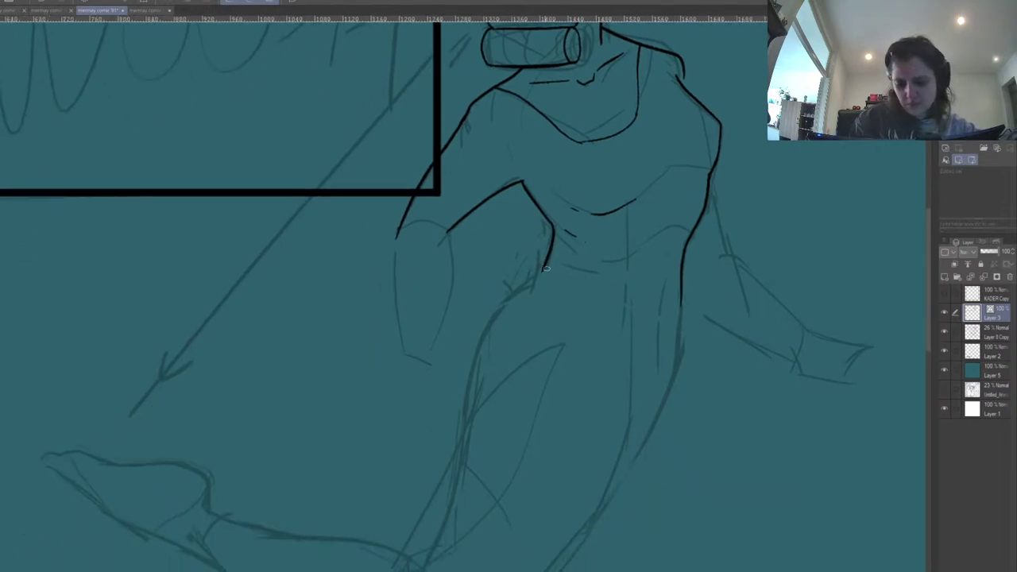
{"action": "left_click_drag", "start_coordinate": [585, 261], "coordinate": [612, 257]}
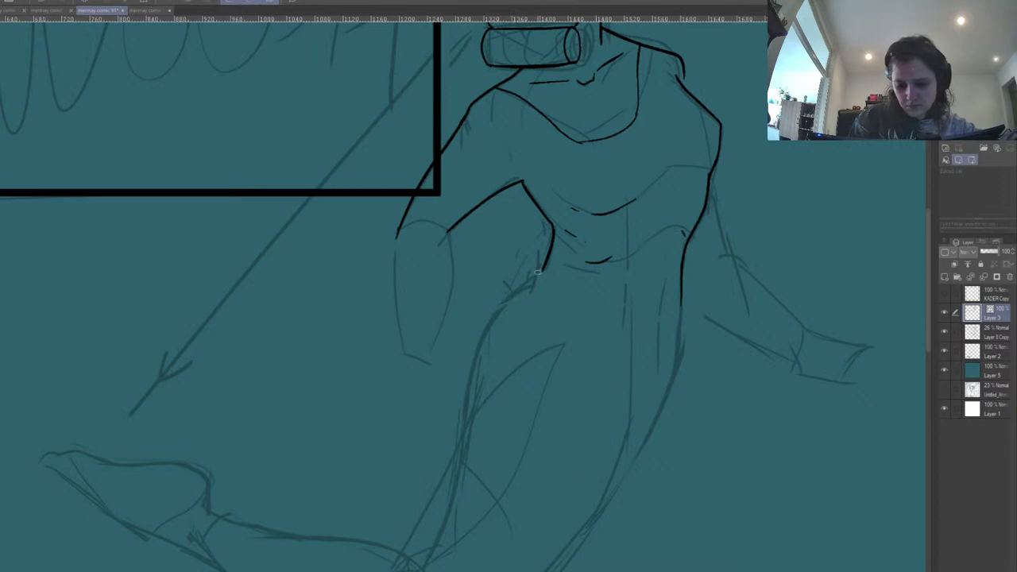
{"action": "mouse_move", "coordinate": [534, 275]}
{"action": "left_mouse_down"}
{"action": "mouse_move", "coordinate": [492, 313]}
{"action": "mouse_move", "coordinate": [475, 397]}
{"action": "left_mouse_up"}
{"action": "scroll", "coordinate": [680, 282], "scroll_direction": "down", "scroll_amount": 1}
{"action": "left_click_drag", "start_coordinate": [680, 282], "coordinate": [682, 268]}
{"action": "key", "text": "ctrl+z"}
{"action": "mouse_move", "coordinate": [578, 200]}
{"action": "left_mouse_down"}
{"action": "mouse_move", "coordinate": [530, 243]}
{"action": "mouse_move", "coordinate": [510, 326]}
{"action": "mouse_move", "coordinate": [613, 263]}
{"action": "left_mouse_up"}
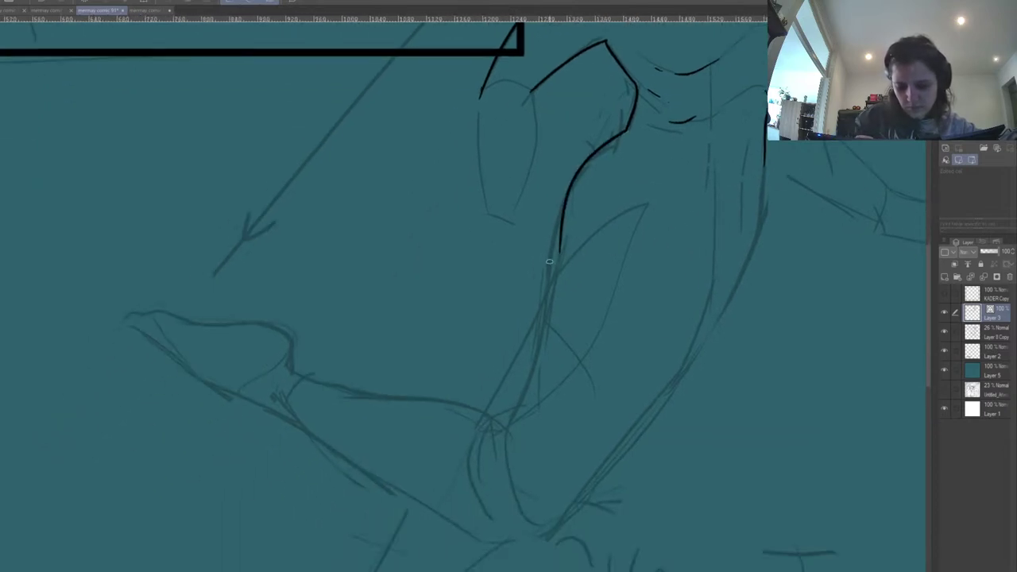
Ink the long thigh line down to the knee and join its upper end diagonally to the waist outline.
{"action": "mouse_move", "coordinate": [723, 208]}
{"action": "left_mouse_down"}
{"action": "mouse_move", "coordinate": [687, 338]}
{"action": "mouse_move", "coordinate": [529, 546]}
{"action": "left_mouse_up"}
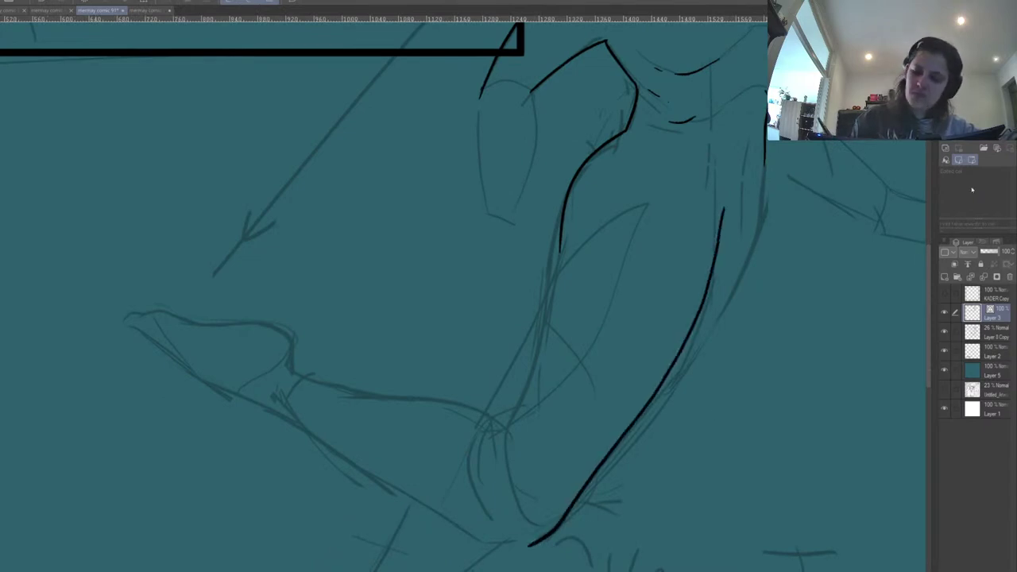
{"action": "key", "text": "h"}
{"action": "left_click_drag", "start_coordinate": [726, 290], "coordinate": [783, 306]}
{"action": "left_click_drag", "start_coordinate": [278, 262], "coordinate": [236, 196]}
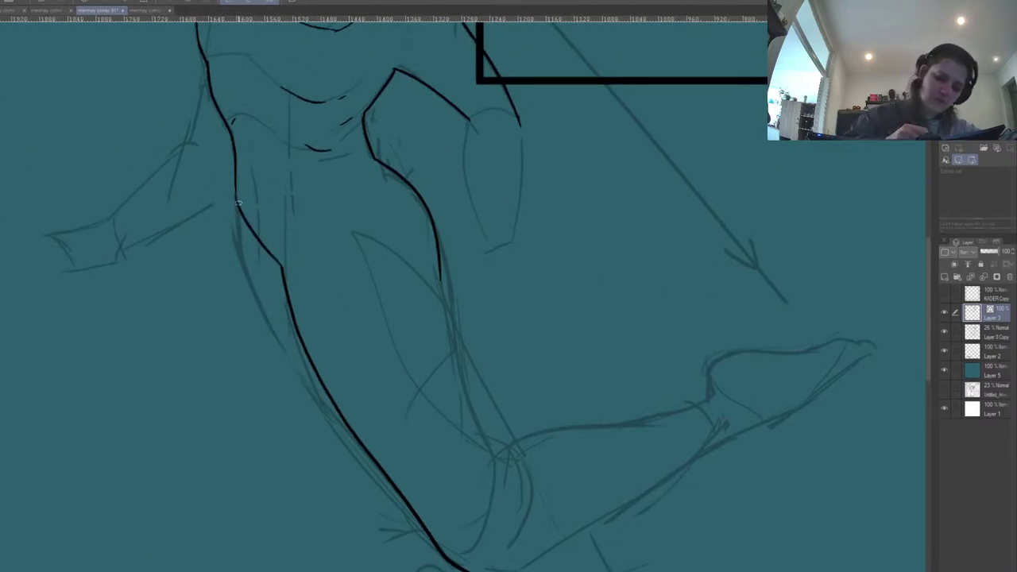
Ink the outer thigh contour from the hip down to the knee, redrawing the first stroke.
{"action": "mouse_move", "coordinate": [237, 203]}
{"action": "left_mouse_down"}
{"action": "mouse_move", "coordinate": [247, 277]}
{"action": "mouse_move", "coordinate": [280, 355]}
{"action": "mouse_move", "coordinate": [346, 442]}
{"action": "left_mouse_up"}
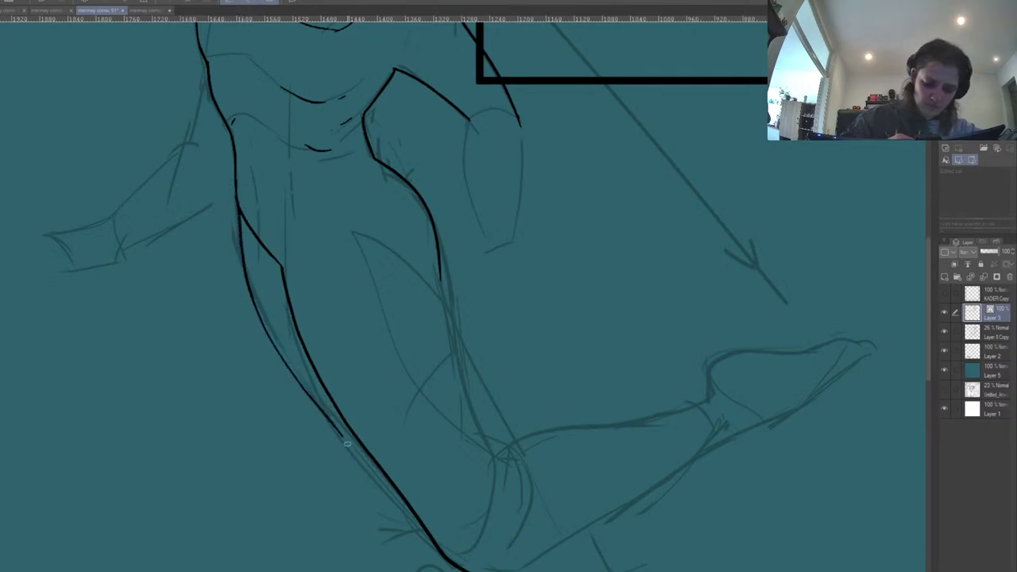
{"action": "scroll", "coordinate": [662, 249], "scroll_direction": "down", "scroll_amount": 5}
{"action": "key", "text": "ctrl+z"}
{"action": "mouse_move", "coordinate": [229, 67]}
{"action": "left_mouse_down"}
{"action": "mouse_move", "coordinate": [255, 182]}
{"action": "mouse_move", "coordinate": [312, 296]}
{"action": "mouse_move", "coordinate": [399, 378]}
{"action": "left_mouse_up"}
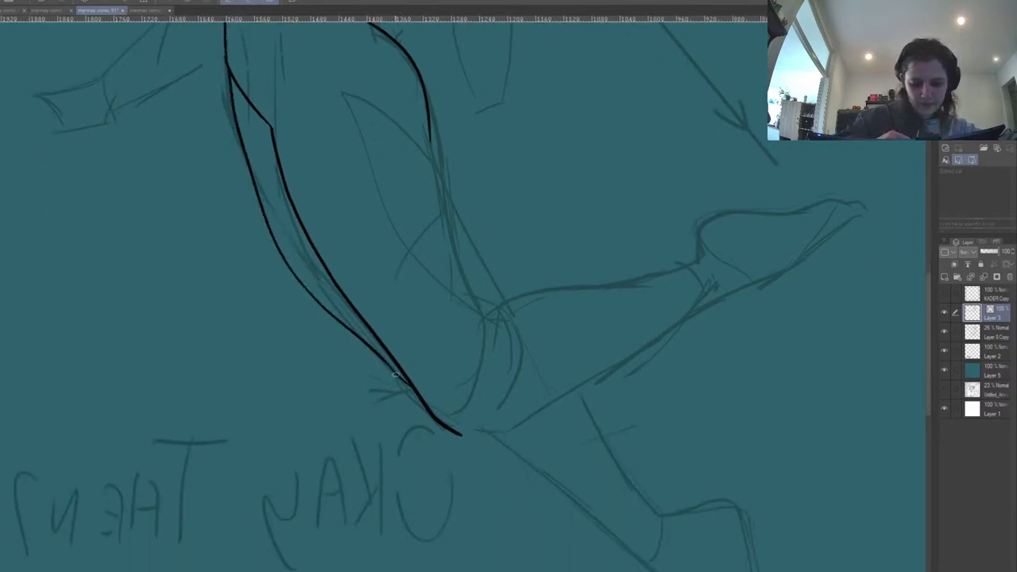
Ink the back of the thigh, the calf up to the heel, and the shin line from the knee to the toes.
{"action": "left_click_drag", "start_coordinate": [685, 281], "coordinate": [691, 345]}
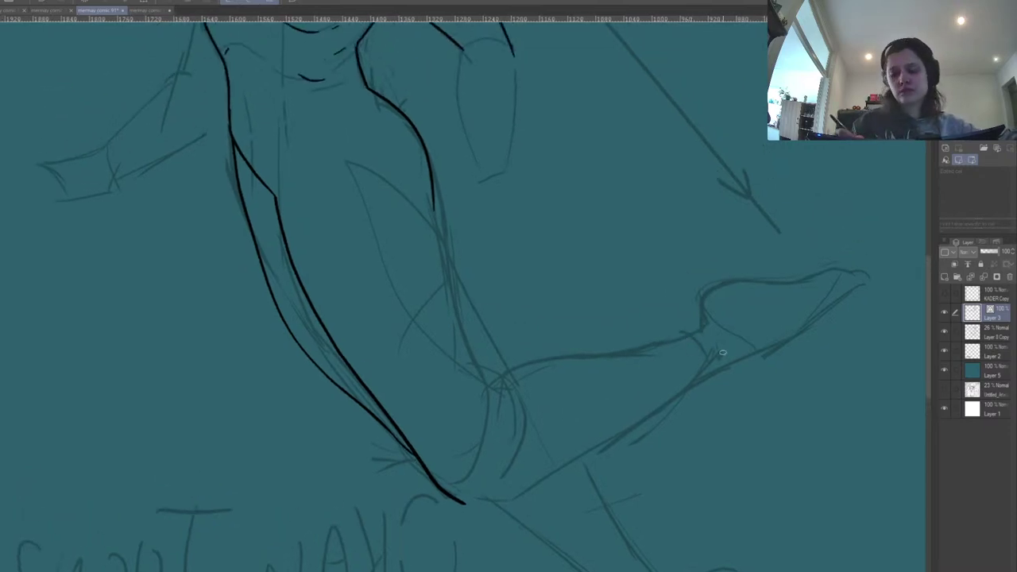
{"action": "mouse_move", "coordinate": [434, 208]}
{"action": "left_mouse_down"}
{"action": "mouse_move", "coordinate": [487, 381]}
{"action": "mouse_move", "coordinate": [527, 361]}
{"action": "mouse_move", "coordinate": [623, 355]}
{"action": "mouse_move", "coordinate": [703, 332]}
{"action": "left_mouse_up"}
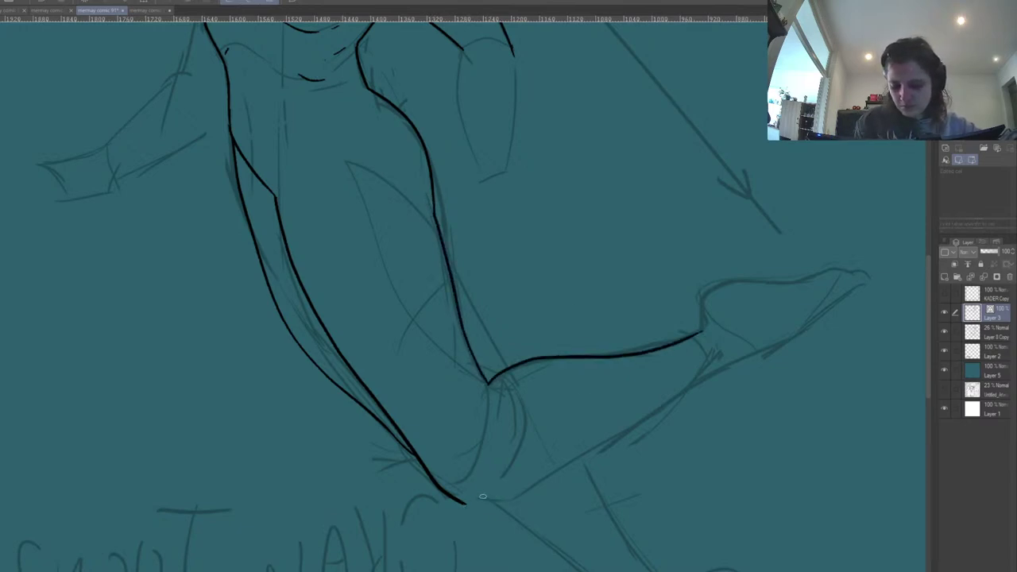
{"action": "mouse_move", "coordinate": [466, 501]}
{"action": "left_mouse_down"}
{"action": "mouse_move", "coordinate": [538, 480]}
{"action": "mouse_move", "coordinate": [783, 345]}
{"action": "left_mouse_up"}
{"action": "key", "text": "ctrl+z"}
{"action": "left_click_drag", "start_coordinate": [728, 370], "coordinate": [866, 283]}
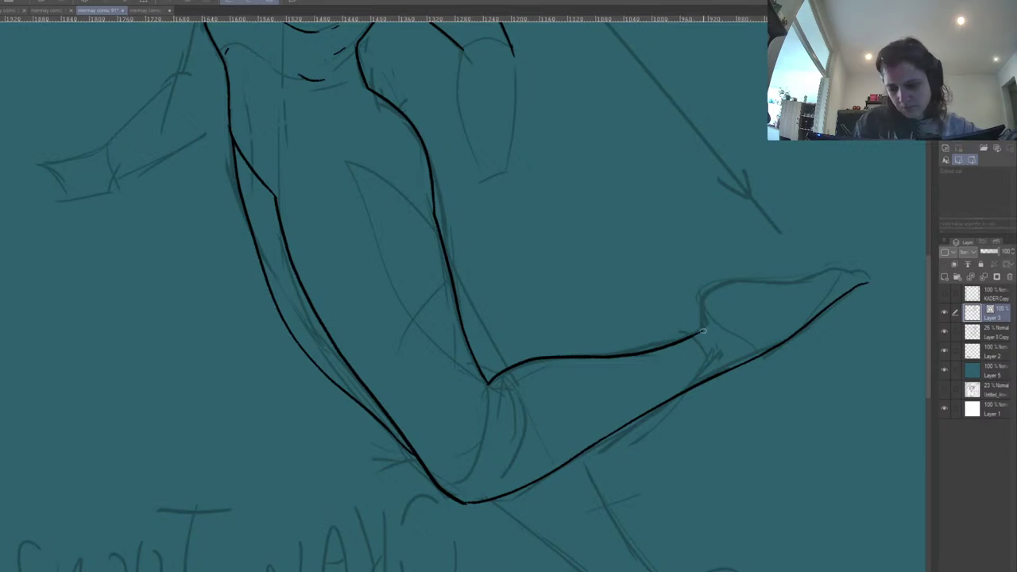
Ink the raised foot's heel and sole, closing the outline at the toes.
{"action": "mouse_move", "coordinate": [699, 333]}
{"action": "left_mouse_down"}
{"action": "mouse_move", "coordinate": [702, 301]}
{"action": "mouse_move", "coordinate": [717, 282]}
{"action": "mouse_move", "coordinate": [773, 282]}
{"action": "mouse_move", "coordinate": [727, 281]}
{"action": "mouse_move", "coordinate": [756, 282]}
{"action": "left_mouse_up"}
{"action": "key", "text": "ctrl+z"}
{"action": "mouse_move", "coordinate": [704, 333]}
{"action": "left_mouse_down"}
{"action": "mouse_move", "coordinate": [713, 291]}
{"action": "mouse_move", "coordinate": [759, 282]}
{"action": "left_mouse_up"}
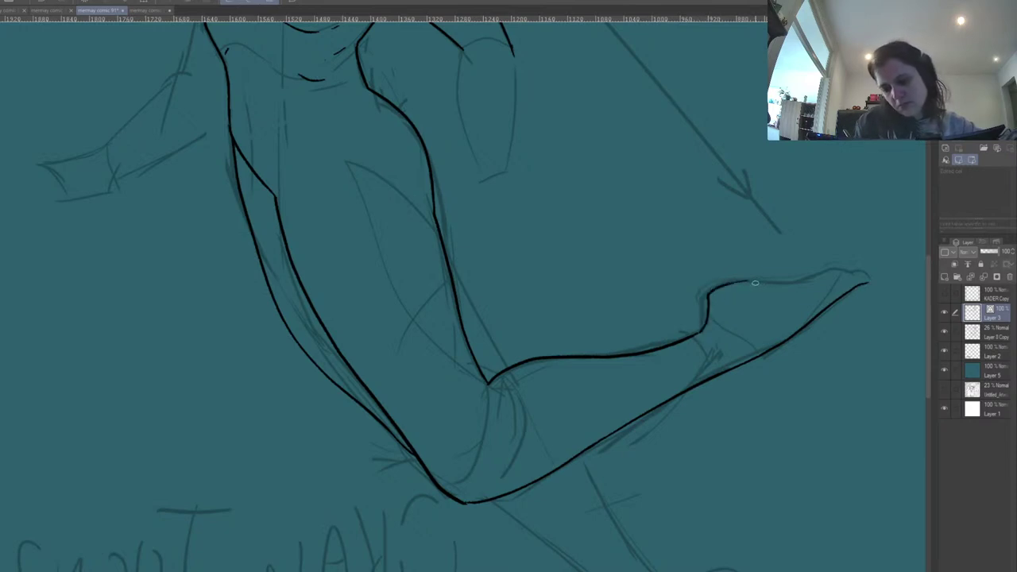
{"action": "key", "text": "ctrl+z"}
{"action": "mouse_move", "coordinate": [698, 336]}
{"action": "left_mouse_down"}
{"action": "mouse_move", "coordinate": [709, 290]}
{"action": "mouse_move", "coordinate": [767, 285]}
{"action": "mouse_move", "coordinate": [702, 300]}
{"action": "mouse_move", "coordinate": [693, 336]}
{"action": "left_mouse_up"}
{"action": "key", "text": "ctrl+z"}
{"action": "key", "text": "ctrl+z"}
{"action": "left_click_drag", "start_coordinate": [716, 283], "coordinate": [785, 282]}
{"action": "key", "text": "ctrl+z"}
{"action": "left_click_drag", "start_coordinate": [722, 282], "coordinate": [783, 280]}
{"action": "key", "text": "ctrl+z"}
{"action": "mouse_move", "coordinate": [715, 283]}
{"action": "left_mouse_down"}
{"action": "mouse_move", "coordinate": [869, 274]}
{"action": "mouse_move", "coordinate": [871, 284]}
{"action": "left_mouse_up"}
{"action": "key", "text": "ctrl+z"}
{"action": "key", "text": "ctrl+z"}
Flip the canvas view back and ink the curved lines at the ankle and heel of the raised foot.
{"action": "key", "text": "h"}
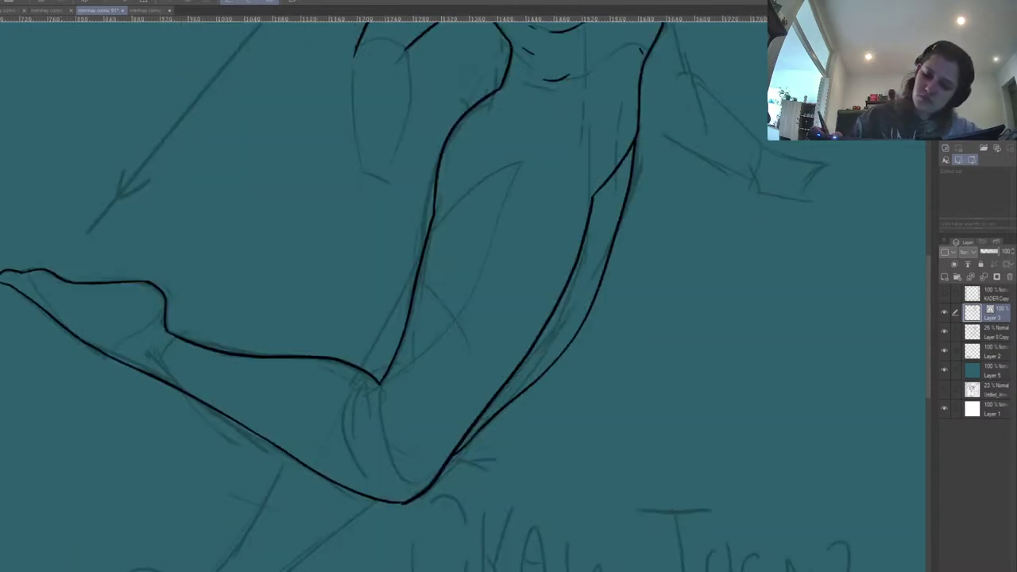
{"action": "mouse_move", "coordinate": [154, 376]}
{"action": "left_mouse_down"}
{"action": "mouse_move", "coordinate": [162, 345]}
{"action": "mouse_move", "coordinate": [184, 338]}
{"action": "left_mouse_up"}
{"action": "mouse_move", "coordinate": [108, 355]}
{"action": "left_mouse_down"}
{"action": "mouse_move", "coordinate": [151, 325]}
{"action": "mouse_move", "coordinate": [165, 298]}
{"action": "left_mouse_up"}
Ink the pointed, curved panel on the thigh, running from the hip edge down toward the knee crease.
{"action": "left_click_drag", "start_coordinate": [485, 255], "coordinate": [469, 207]}
{"action": "key", "text": "ctrl+z"}
{"action": "mouse_move", "coordinate": [366, 336]}
{"action": "left_mouse_down"}
{"action": "mouse_move", "coordinate": [357, 369]}
{"action": "mouse_move", "coordinate": [368, 392]}
{"action": "left_mouse_up"}
{"action": "left_click_drag", "start_coordinate": [561, 313], "coordinate": [481, 408]}
Ink the suit seam down the abdomen to the thigh and extend the under-chest line across to the torso's side.
{"action": "mouse_move", "coordinate": [307, 375]}
{"action": "left_mouse_down"}
{"action": "mouse_move", "coordinate": [324, 348]}
{"action": "mouse_move", "coordinate": [411, 289]}
{"action": "mouse_move", "coordinate": [386, 324]}
{"action": "mouse_move", "coordinate": [355, 415]}
{"action": "mouse_move", "coordinate": [259, 528]}
{"action": "left_mouse_up"}
{"action": "scroll", "coordinate": [449, 304], "scroll_direction": "up", "scroll_amount": 3}
{"action": "scroll", "coordinate": [448, 304], "scroll_direction": "right", "scroll_amount": 1}
{"action": "key", "text": "ctrl+z"}
{"action": "left_click_drag", "start_coordinate": [402, 271], "coordinate": [445, 435]}
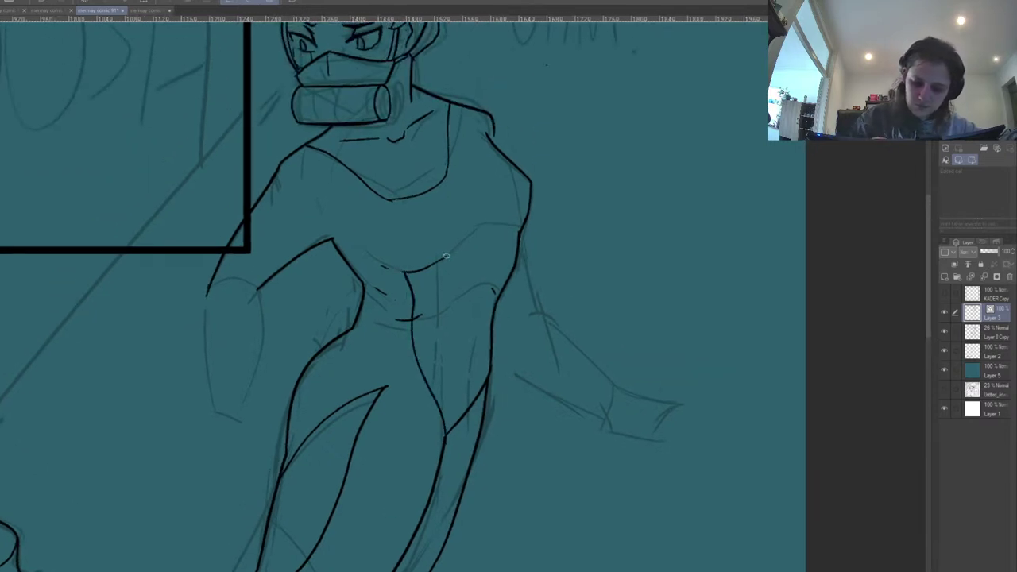
{"action": "mouse_move", "coordinate": [438, 259]}
{"action": "left_mouse_down"}
{"action": "mouse_move", "coordinate": [489, 225]}
{"action": "mouse_move", "coordinate": [523, 227]}
{"action": "left_mouse_up"}
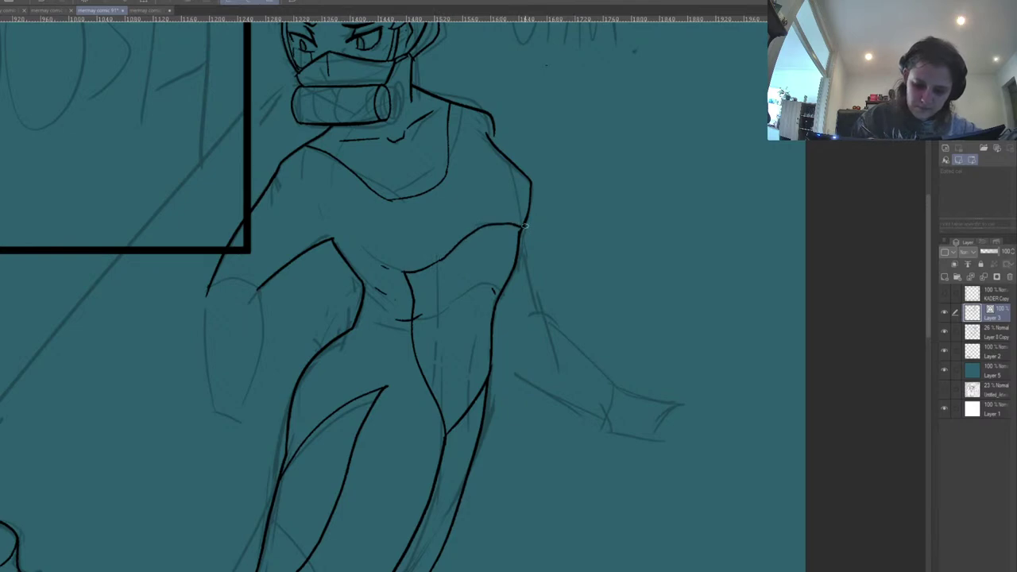
{"action": "scroll", "coordinate": [639, 159], "scroll_direction": "down", "scroll_amount": 2}
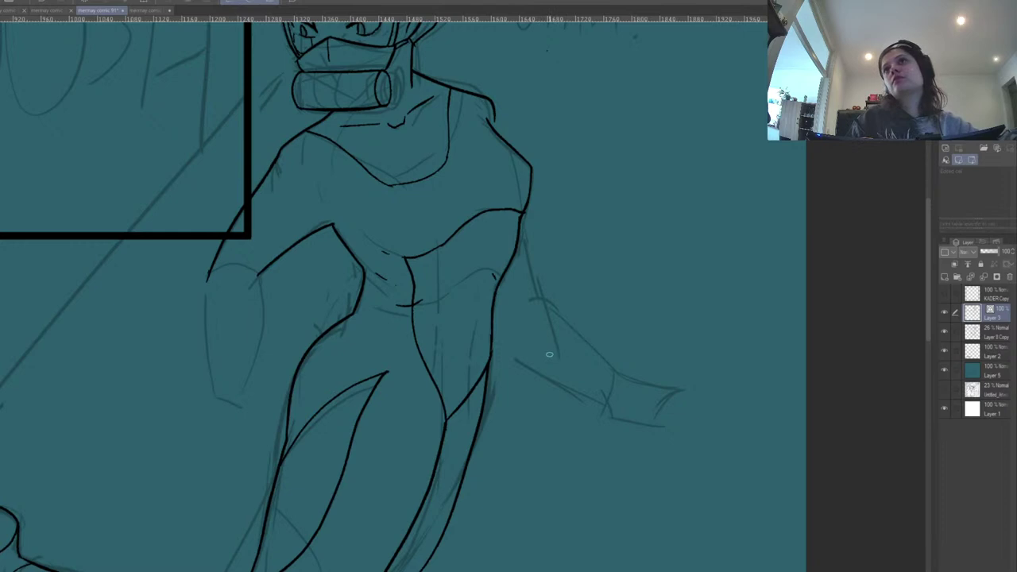
{"action": "scroll", "coordinate": [553, 355], "scroll_direction": "down", "scroll_amount": 2}
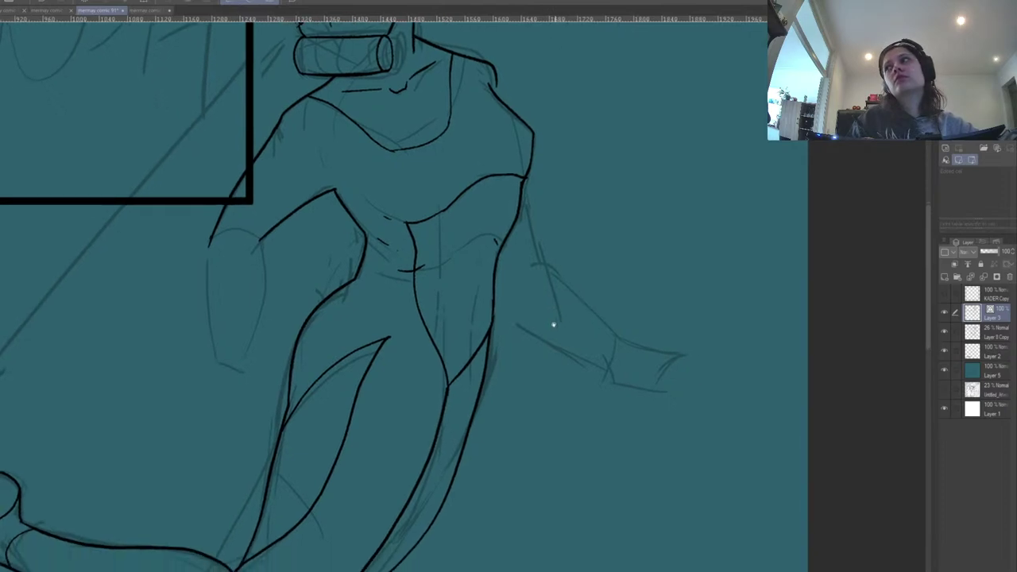
{"action": "left_click_drag", "start_coordinate": [525, 177], "coordinate": [530, 215]}
{"action": "key", "text": "ctrl+z"}
{"action": "left_click_drag", "start_coordinate": [525, 177], "coordinate": [541, 264]}
{"action": "key", "text": "ctrl+z"}
{"action": "mouse_move", "coordinate": [523, 177]}
{"action": "left_mouse_down"}
{"action": "mouse_move", "coordinate": [537, 263]}
{"action": "mouse_move", "coordinate": [501, 316]}
{"action": "left_mouse_up"}
{"action": "key", "text": "ctrl+z"}
Flip the canvas view and ink the outstretched arm from the armpit around the elbow to the wrist, including the forearm's underside.
{"action": "mouse_move", "coordinate": [494, 280]}
{"action": "left_mouse_down"}
{"action": "mouse_move", "coordinate": [513, 330]}
{"action": "mouse_move", "coordinate": [749, 327]}
{"action": "left_mouse_up"}
{"action": "key", "text": "h"}
{"action": "key", "text": "ctrl+z"}
{"action": "mouse_move", "coordinate": [608, 254]}
{"action": "left_mouse_down"}
{"action": "mouse_move", "coordinate": [581, 303]}
{"action": "mouse_move", "coordinate": [557, 316]}
{"action": "left_mouse_up"}
{"action": "left_click_drag", "start_coordinate": [567, 234], "coordinate": [480, 311]}
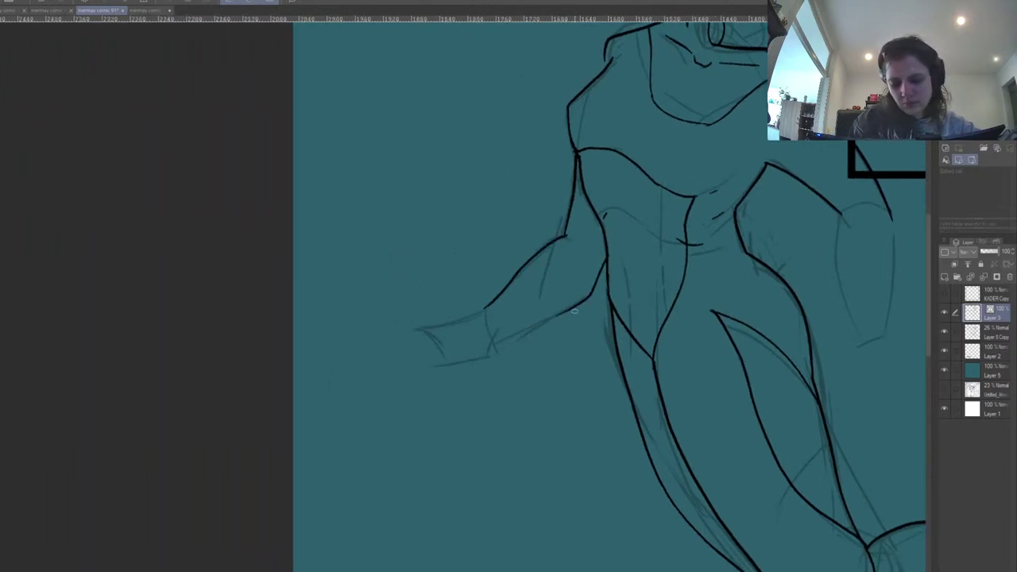
{"action": "key", "text": "ctrl+z"}
{"action": "mouse_move", "coordinate": [573, 305]}
{"action": "left_mouse_down"}
{"action": "mouse_move", "coordinate": [491, 348]}
{"action": "mouse_move", "coordinate": [499, 343]}
{"action": "left_mouse_up"}
{"action": "key", "text": "ctrl+z"}
{"action": "left_click_drag", "start_coordinate": [572, 308], "coordinate": [477, 350]}
Ink the inner edge of the other arm's forearm, from the elbow down to the wrist.
{"action": "left_click_drag", "start_coordinate": [737, 256], "coordinate": [617, 426]}
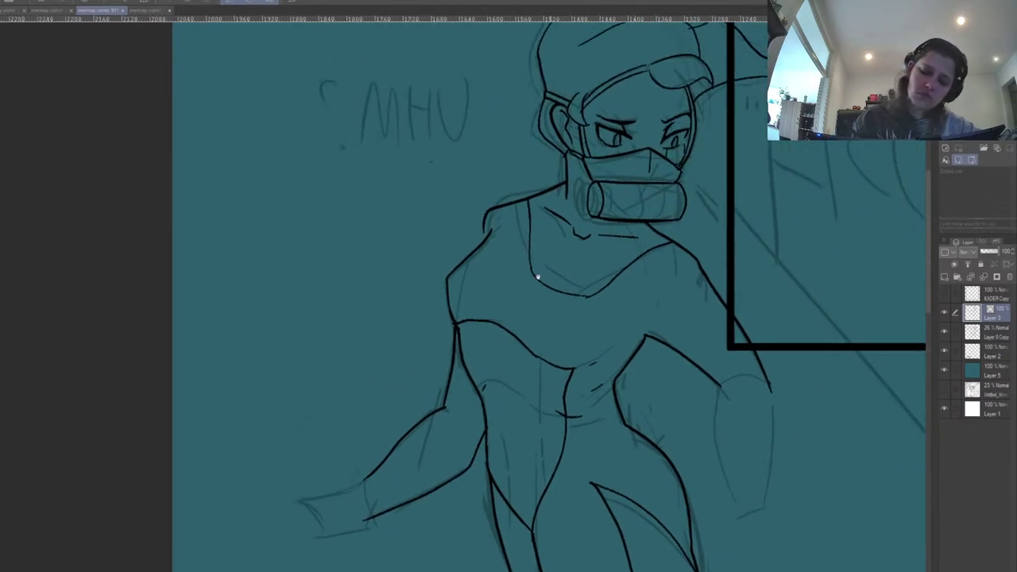
{"action": "mouse_move", "coordinate": [835, 248]}
{"action": "left_mouse_down"}
{"action": "mouse_move", "coordinate": [818, 223]}
{"action": "mouse_move", "coordinate": [806, 302]}
{"action": "mouse_move", "coordinate": [711, 332]}
{"action": "mouse_move", "coordinate": [725, 324]}
{"action": "mouse_move", "coordinate": [691, 259]}
{"action": "left_mouse_up"}
{"action": "left_click_drag", "start_coordinate": [558, 308], "coordinate": [576, 338]}
{"action": "left_click_drag", "start_coordinate": [700, 331], "coordinate": [700, 212]}
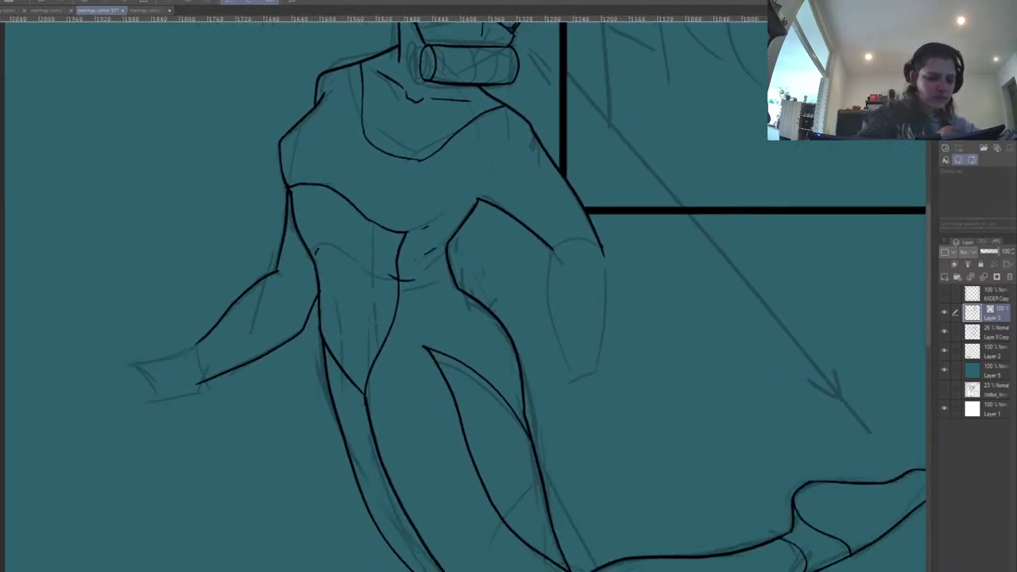
{"action": "left_click_drag", "start_coordinate": [655, 287], "coordinate": [578, 267]}
{"action": "left_click_drag", "start_coordinate": [478, 229], "coordinate": [490, 371]}
{"action": "left_click_drag", "start_coordinate": [606, 294], "coordinate": [682, 284]}
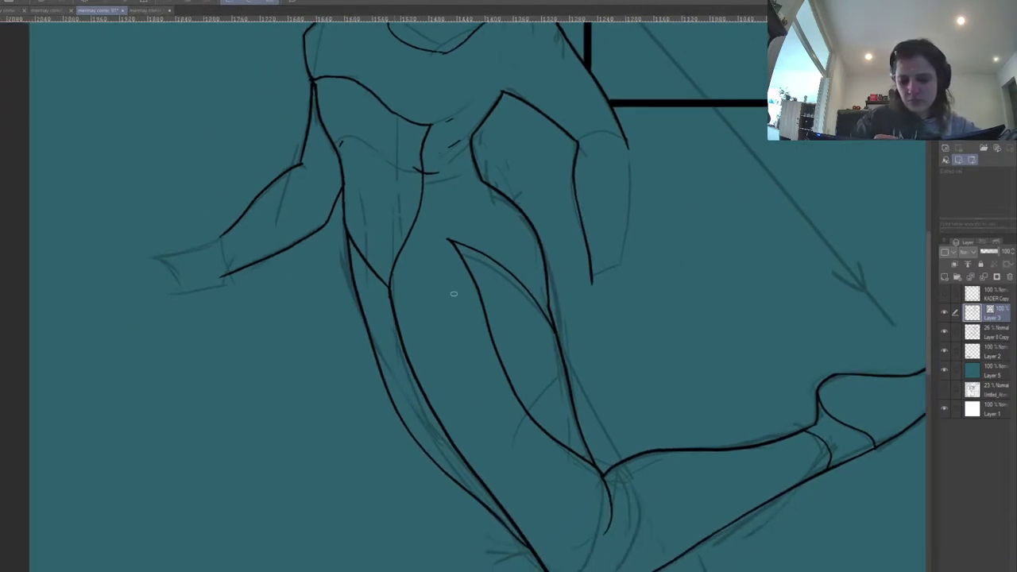
Ink both edges of the extended lower leg below the bent knee and a small anklebone mark on the raised foot.
{"action": "left_click", "coordinate": [944, 332]}
{"action": "left_click", "coordinate": [944, 333]}
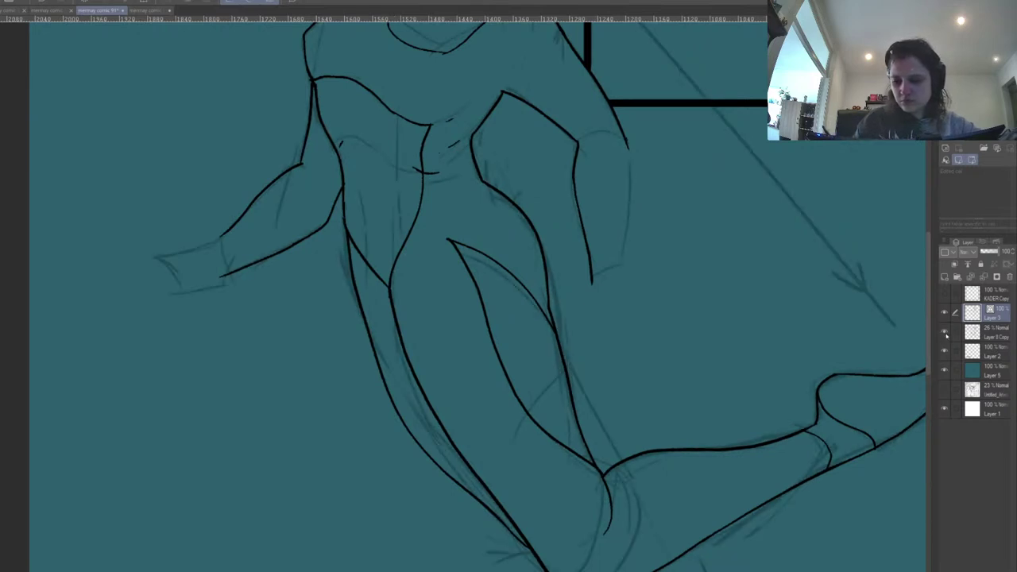
{"action": "left_click", "coordinate": [994, 332]}
{"action": "left_click_drag", "start_coordinate": [650, 410], "coordinate": [457, 194]}
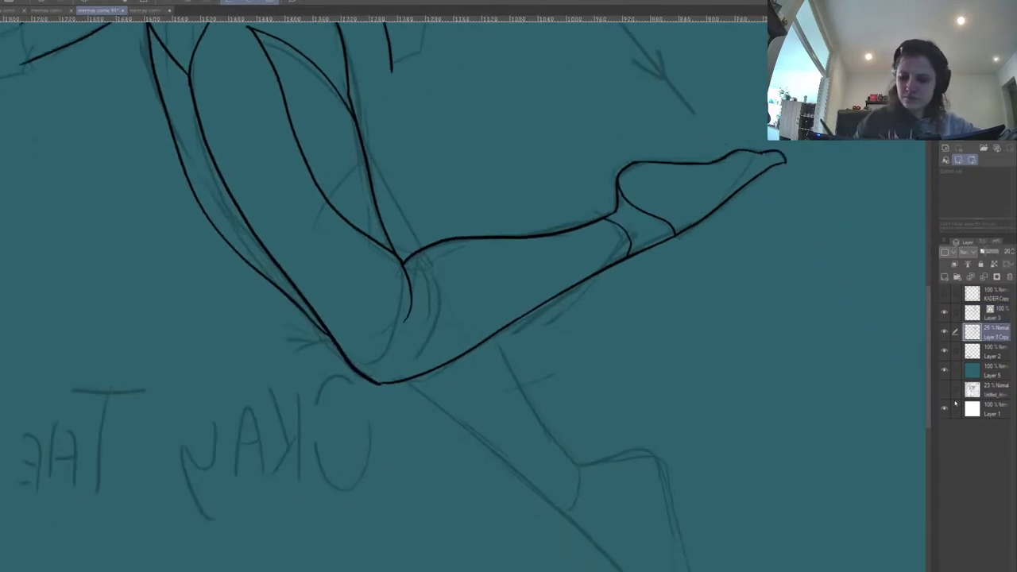
{"action": "left_click", "coordinate": [992, 313]}
{"action": "mouse_move", "coordinate": [487, 340]}
{"action": "left_mouse_down"}
{"action": "mouse_move", "coordinate": [544, 432]}
{"action": "mouse_move", "coordinate": [591, 466]}
{"action": "left_mouse_up"}
{"action": "left_click_drag", "start_coordinate": [402, 380], "coordinate": [587, 526]}
{"action": "left_click_drag", "start_coordinate": [633, 196], "coordinate": [648, 174]}
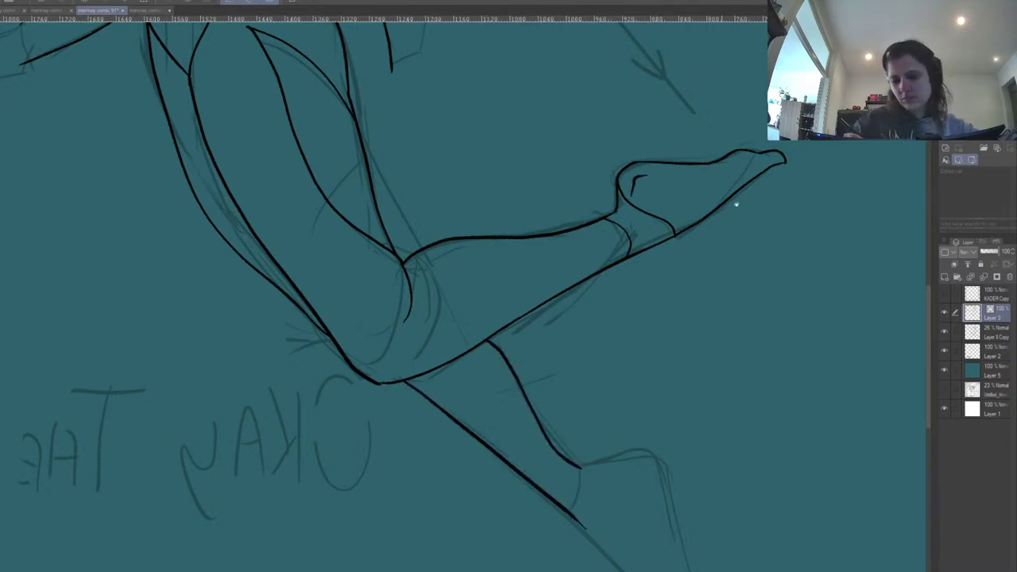
Close the extended leg's ankle with a curved line and flip the canvas view back.
{"action": "left_click_drag", "start_coordinate": [781, 273], "coordinate": [707, 131]}
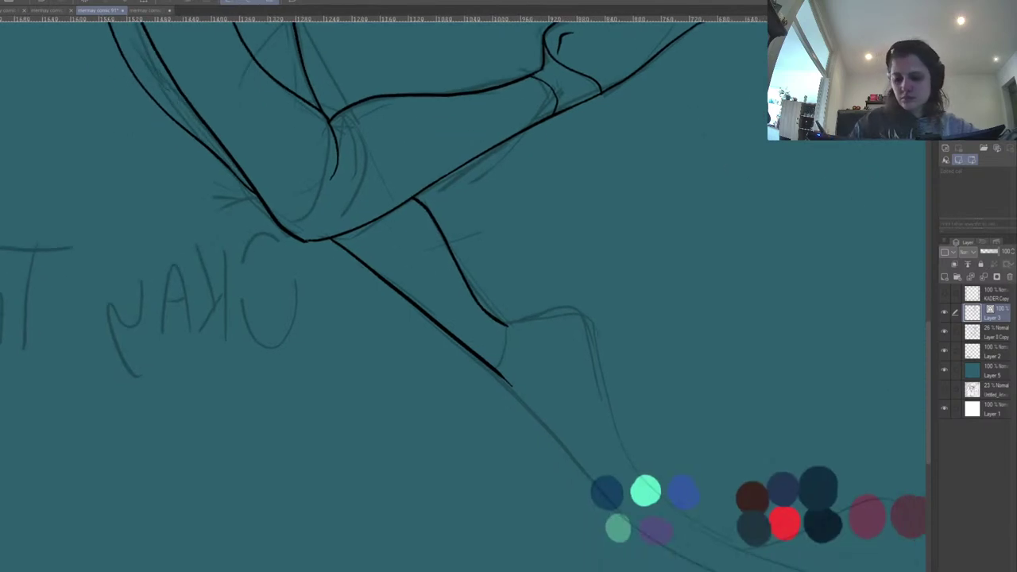
{"action": "left_click_drag", "start_coordinate": [497, 369], "coordinate": [506, 324]}
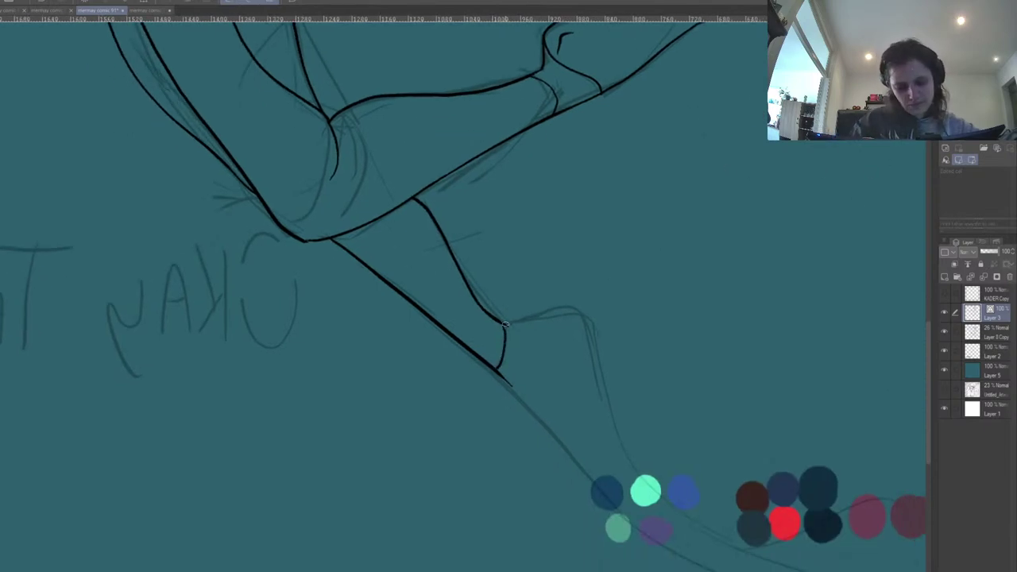
{"action": "key", "text": "h"}
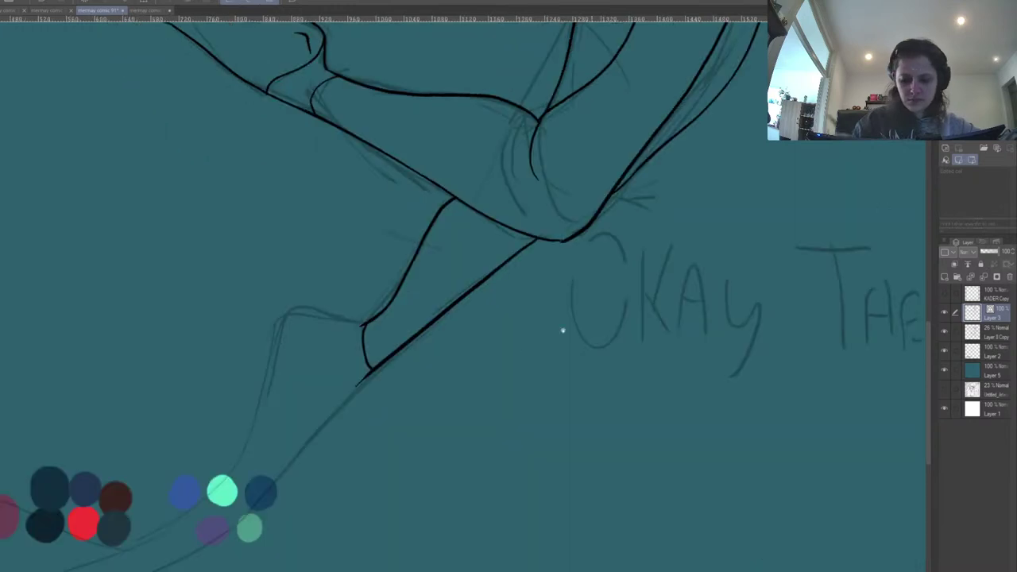
{"action": "left_click_drag", "start_coordinate": [461, 294], "coordinate": [705, 252]}
Try to ink a long, rounded fin sweeping from the extended leg's ankle across the color swatches.
{"action": "mouse_move", "coordinate": [617, 327]}
{"action": "left_mouse_down"}
{"action": "mouse_move", "coordinate": [567, 377]}
{"action": "mouse_move", "coordinate": [307, 550]}
{"action": "mouse_move", "coordinate": [204, 470]}
{"action": "left_mouse_up"}
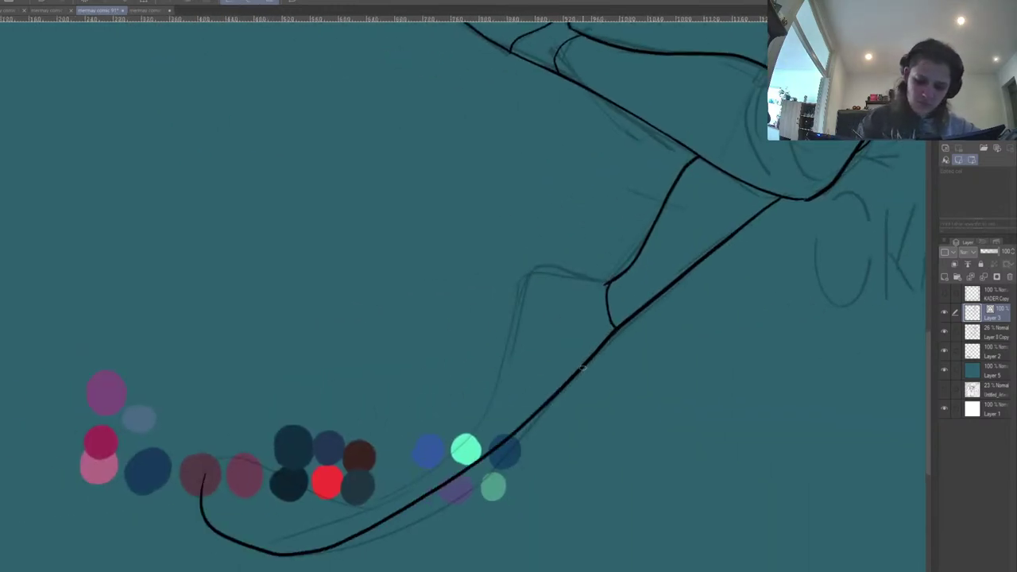
{"action": "key", "text": "ctrl+z"}
{"action": "mouse_move", "coordinate": [610, 337]}
{"action": "left_mouse_down"}
{"action": "mouse_move", "coordinate": [348, 553]}
{"action": "mouse_move", "coordinate": [259, 440]}
{"action": "mouse_move", "coordinate": [380, 479]}
{"action": "mouse_move", "coordinate": [439, 452]}
{"action": "left_mouse_up"}
{"action": "key", "text": "ctrl+z"}
{"action": "key", "text": "ctrl+z"}
{"action": "mouse_move", "coordinate": [259, 440]}
{"action": "left_mouse_down"}
{"action": "mouse_move", "coordinate": [397, 475]}
{"action": "mouse_move", "coordinate": [474, 427]}
{"action": "left_mouse_up"}
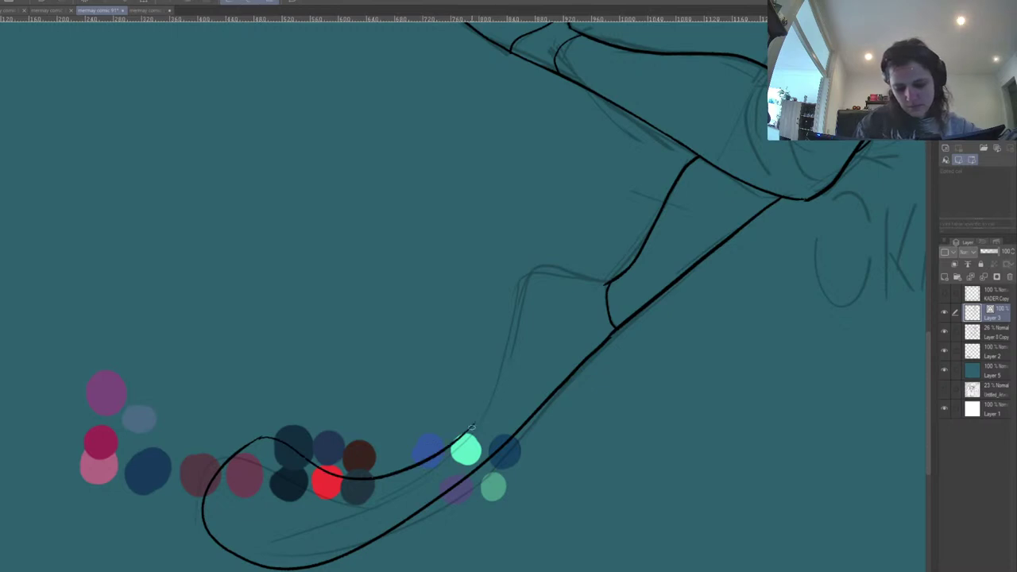
{"action": "key", "text": "ctrl+z"}
{"action": "key", "text": "ctrl+z"}
Ink a shorter rounded fin at the end of the extended leg, with a straight ridge line inside it.
{"action": "mouse_move", "coordinate": [600, 345]}
{"action": "left_mouse_down"}
{"action": "mouse_move", "coordinate": [252, 505]}
{"action": "mouse_move", "coordinate": [314, 415]}
{"action": "left_mouse_up"}
{"action": "key", "text": "ctrl+z"}
{"action": "mouse_move", "coordinate": [255, 513]}
{"action": "left_mouse_down"}
{"action": "mouse_move", "coordinate": [334, 459]}
{"action": "mouse_move", "coordinate": [413, 462]}
{"action": "mouse_move", "coordinate": [460, 437]}
{"action": "left_mouse_up"}
{"action": "key", "text": "ctrl+z"}
{"action": "key", "text": "ctrl+z"}
{"action": "mouse_move", "coordinate": [405, 467]}
{"action": "left_mouse_down"}
{"action": "mouse_move", "coordinate": [468, 435]}
{"action": "mouse_move", "coordinate": [564, 360]}
{"action": "left_mouse_up"}
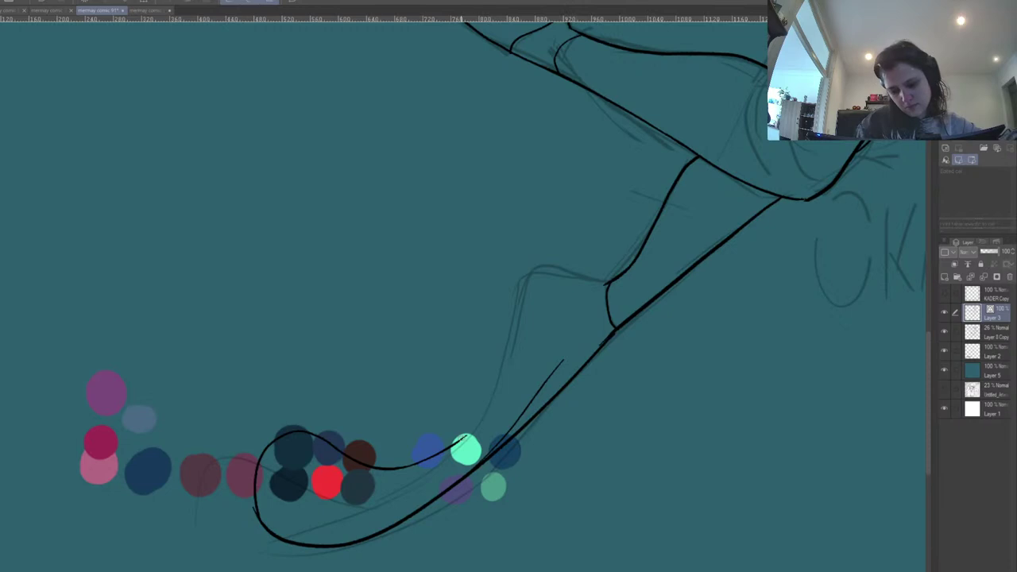
Ink the extended foot's heel down to the fin and add a second curved line at the ankle.
{"action": "mouse_move", "coordinate": [475, 430]}
{"action": "left_mouse_down"}
{"action": "mouse_move", "coordinate": [541, 277]}
{"action": "mouse_move", "coordinate": [614, 280]}
{"action": "mouse_move", "coordinate": [603, 321]}
{"action": "mouse_move", "coordinate": [615, 333]}
{"action": "left_mouse_up"}
{"action": "key", "text": "ctrl+z"}
{"action": "key", "text": "ctrl+z"}
{"action": "left_click_drag", "start_coordinate": [780, 282], "coordinate": [636, 409]}
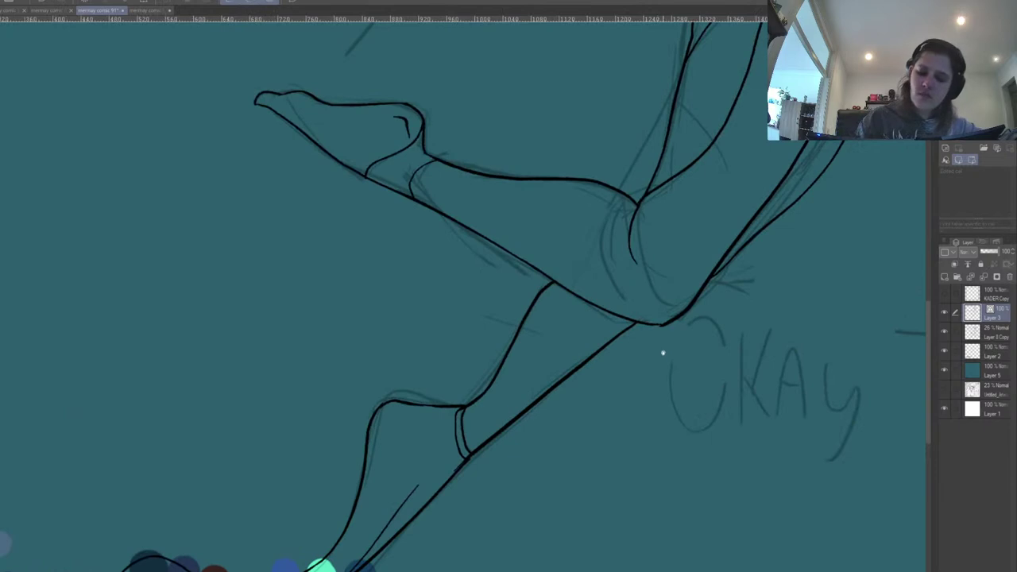
Examine the whole inked figure's pose and proportions in the normal and mirrored canvas views.
{"action": "key", "text": "ctrl+minus"}
{"action": "key", "text": "ctrl+minus"}
{"action": "key", "text": "ctrl+minus"}
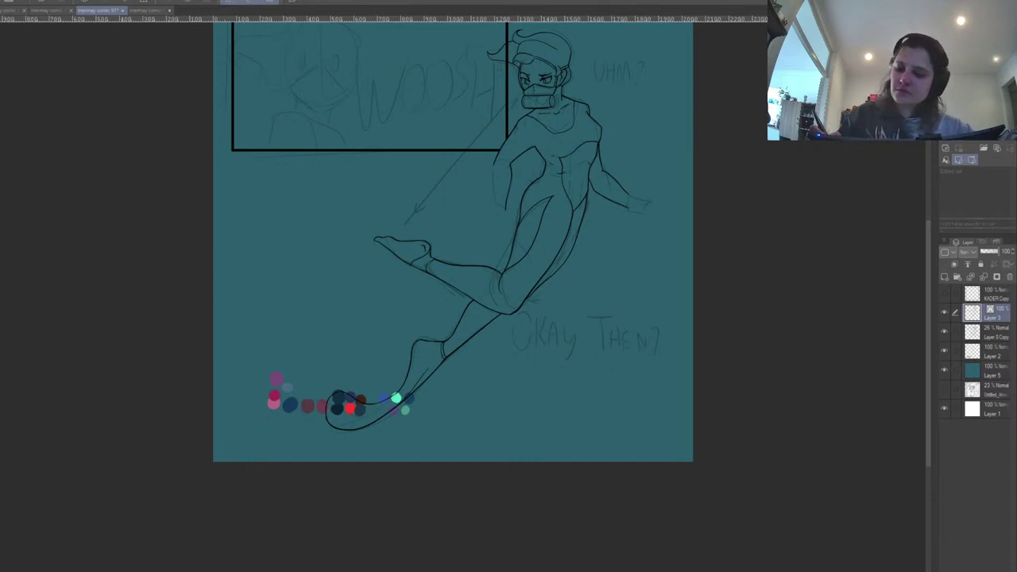
{"action": "key", "text": "h"}
{"action": "left_click_drag", "start_coordinate": [638, 208], "coordinate": [824, 299]}
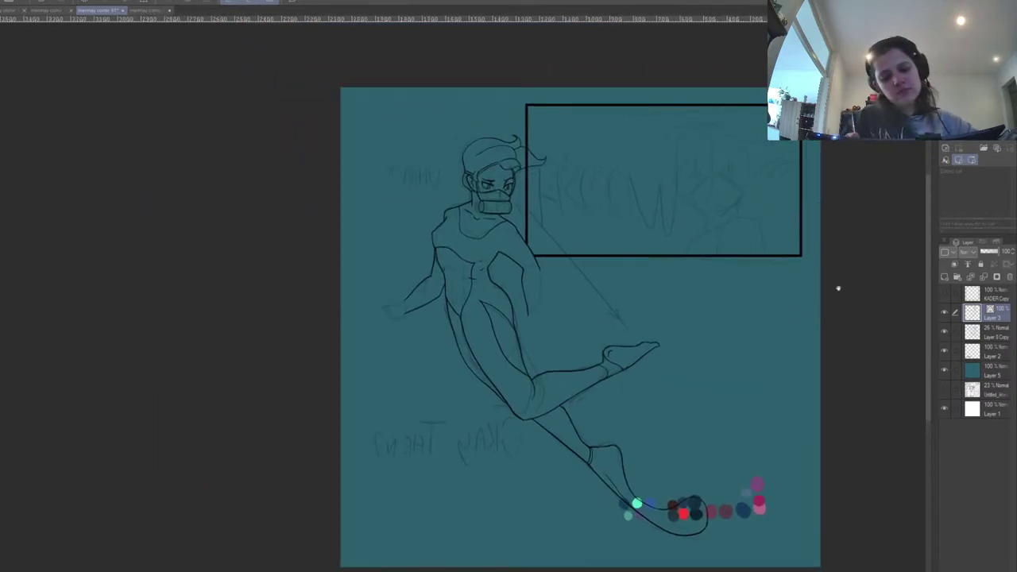
{"action": "key", "text": "ctrl+plus"}
{"action": "key", "text": "ctrl+plus"}
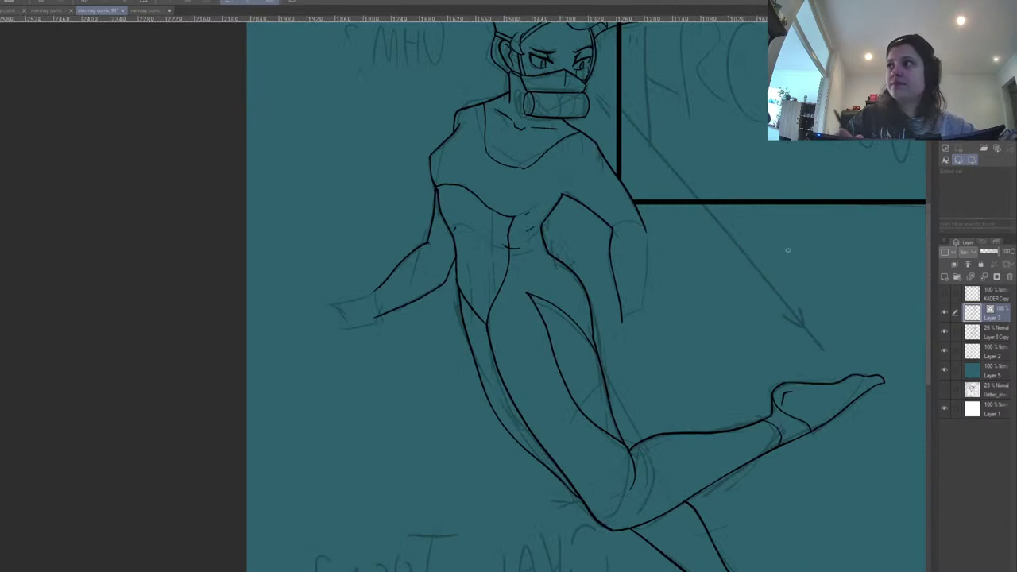
{"action": "left_click_drag", "start_coordinate": [621, 320], "coordinate": [768, 246]}
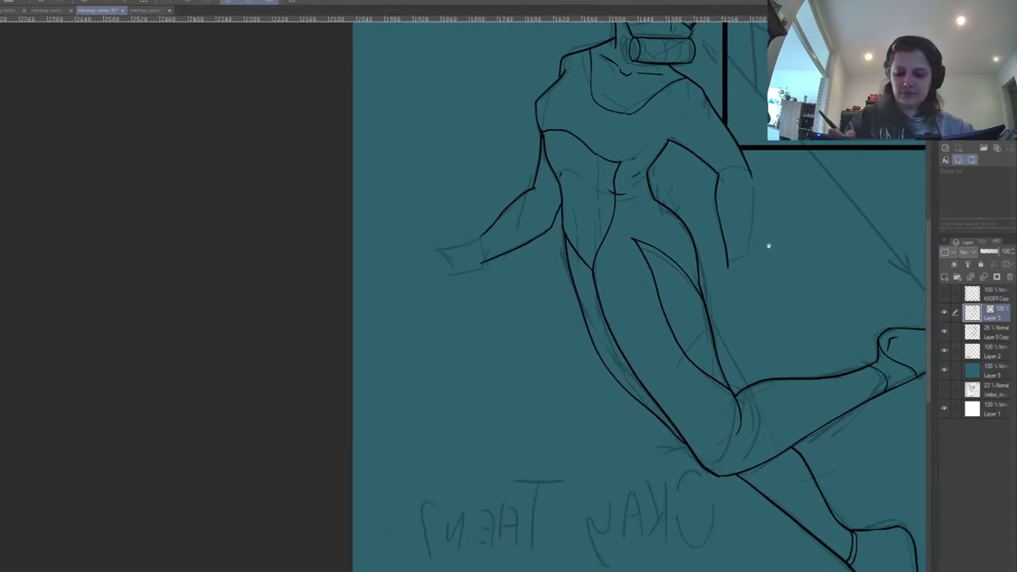
{"action": "left_click_drag", "start_coordinate": [802, 214], "coordinate": [833, 245]}
Ink a short line at the wrist on the underside of the outstretched arm.
{"action": "key", "text": "ctrl+plus"}
{"action": "key", "text": "ctrl+z"}
{"action": "left_click_drag", "start_coordinate": [563, 286], "coordinate": [552, 302]}
{"action": "left_click_drag", "start_coordinate": [713, 275], "coordinate": [706, 325]}
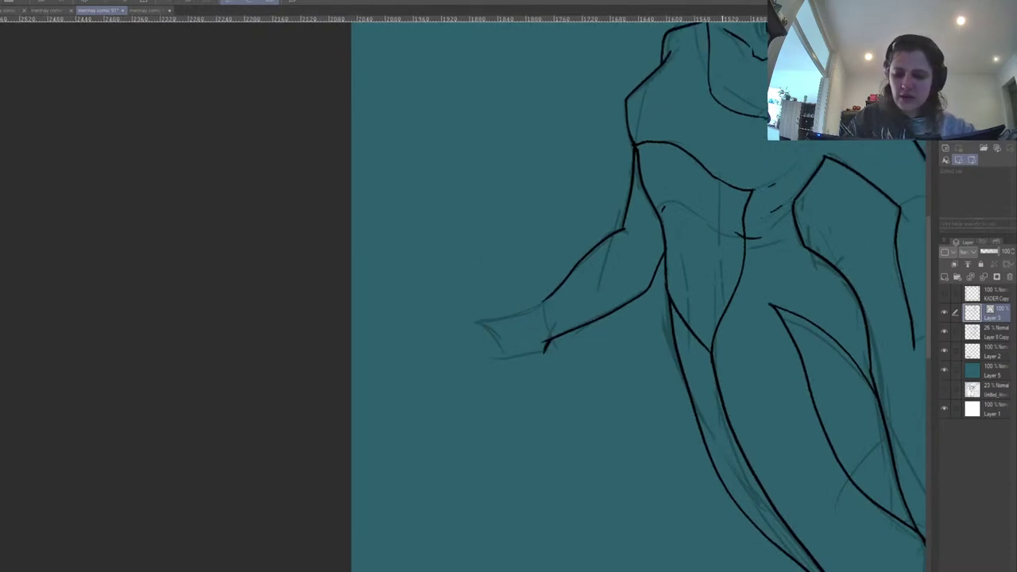
{"action": "left_click_drag", "start_coordinate": [544, 301], "coordinate": [515, 329]}
{"action": "key", "text": "ctrl+z"}
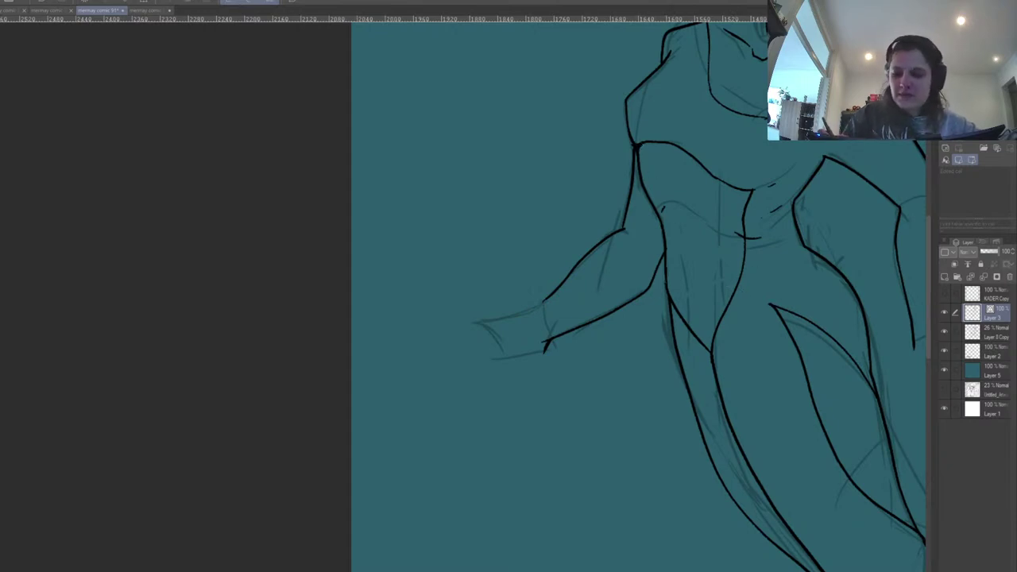
Extend the outstretched arm's upper edge past the wrist along the back of the hand.
{"action": "left_click_drag", "start_coordinate": [794, 204], "coordinate": [749, 208]}
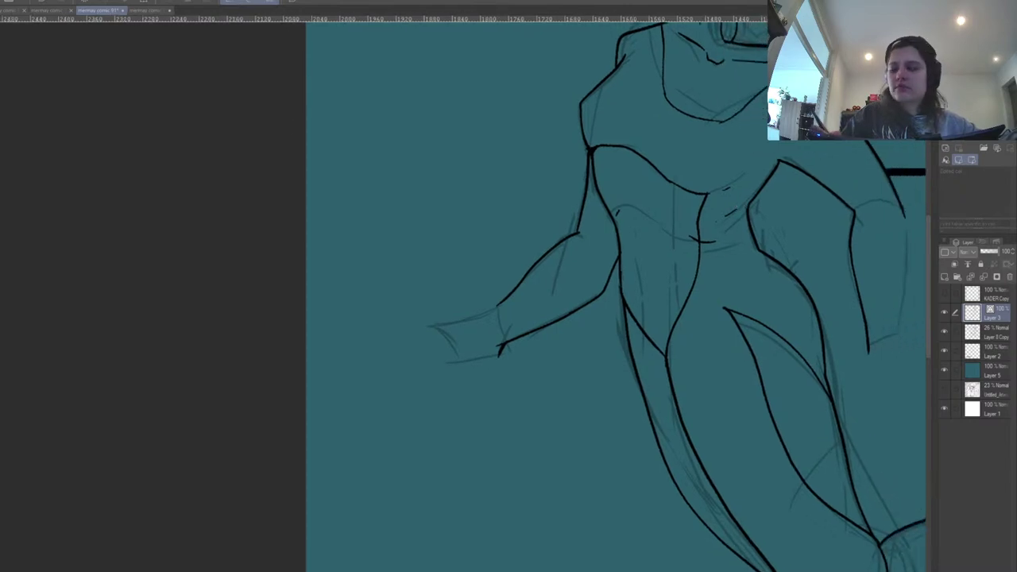
{"action": "key", "text": "ctrl+minus"}
{"action": "key", "text": "ctrl+minus"}
{"action": "key", "text": "ctrl+minus"}
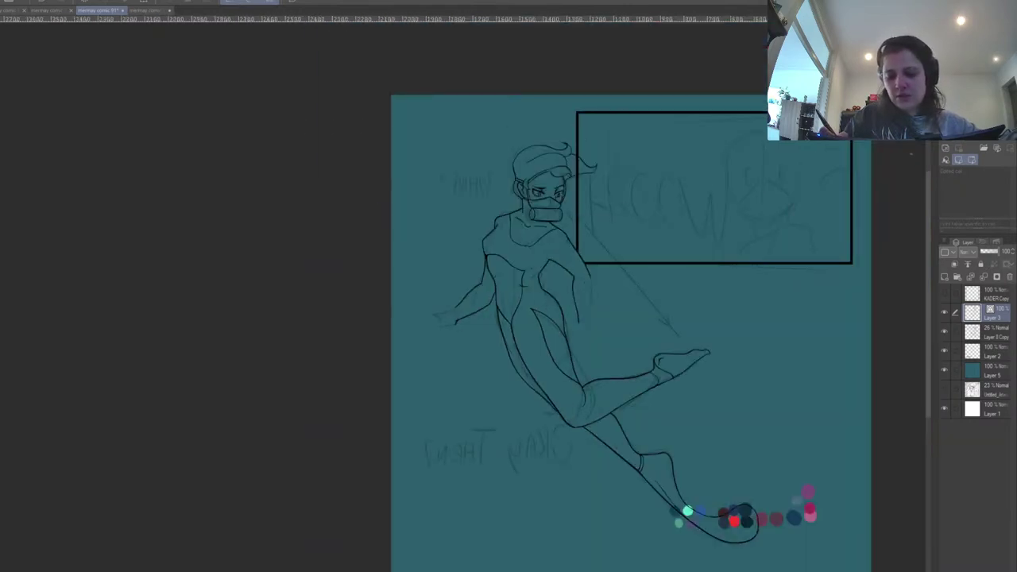
{"action": "scroll", "coordinate": [739, 517], "scroll_direction": "up", "scroll_amount": 2}
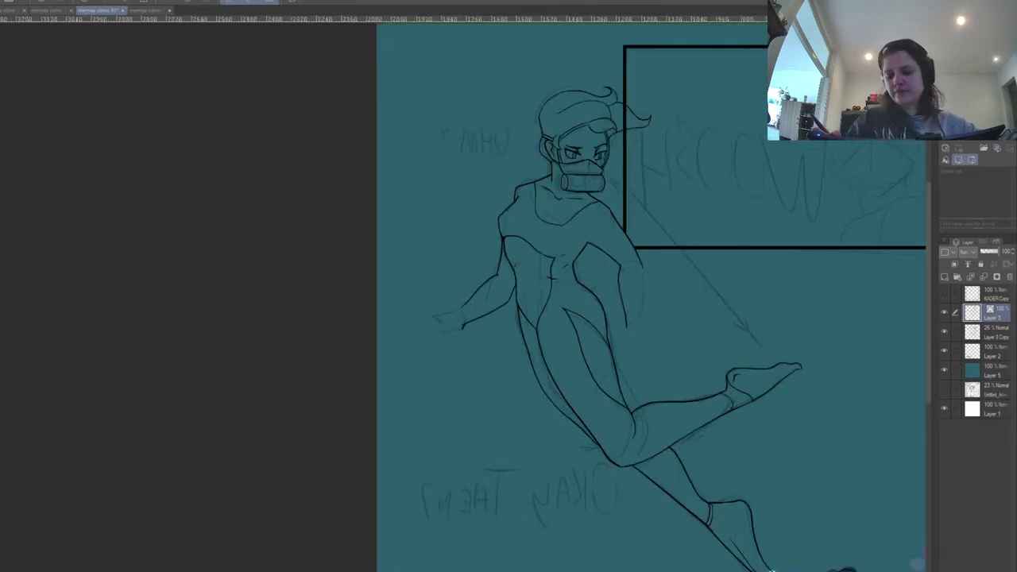
{"action": "left_click_drag", "start_coordinate": [788, 277], "coordinate": [728, 274]}
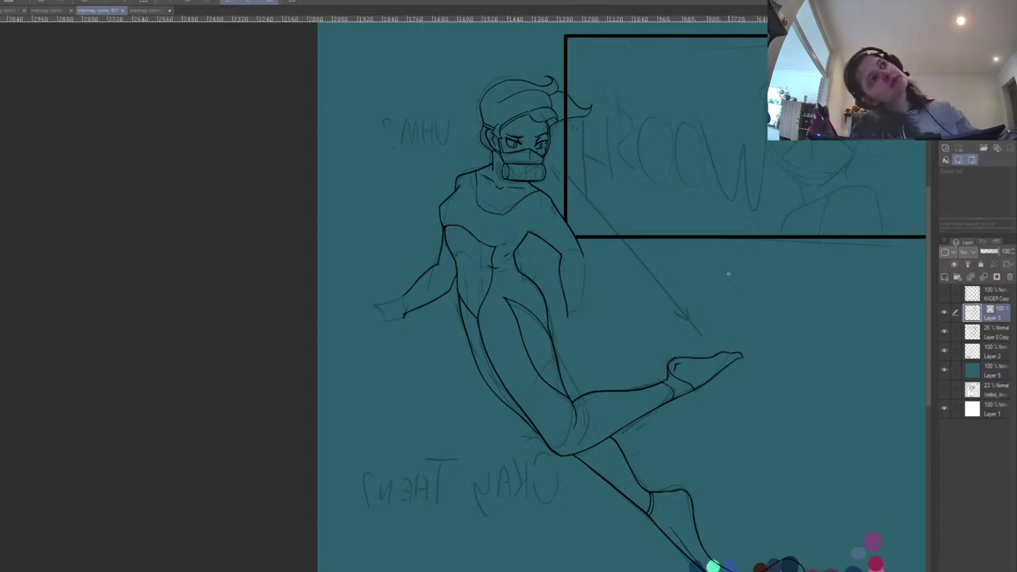
{"action": "key", "text": "ctrl+plus"}
{"action": "key", "text": "ctrl+plus"}
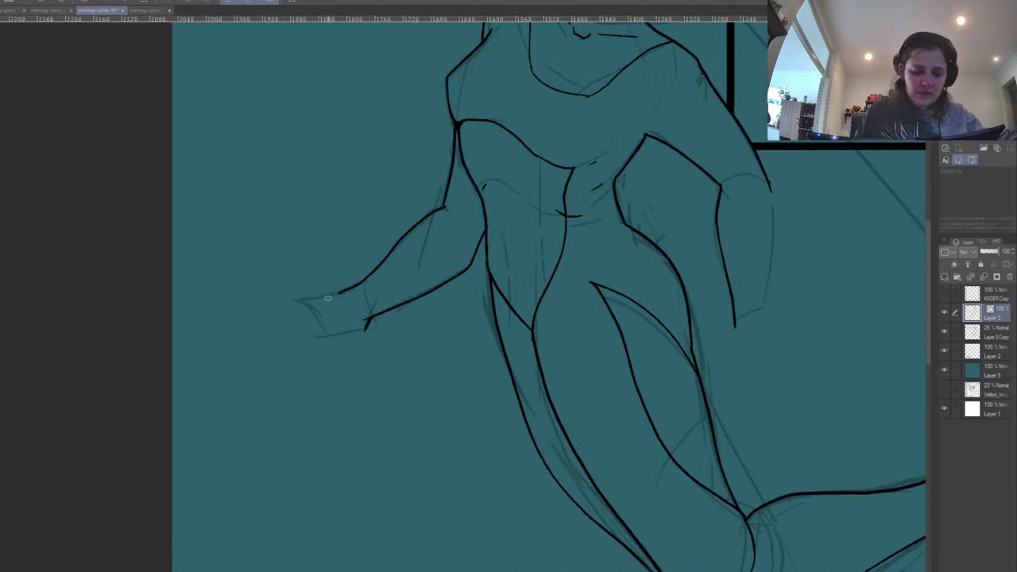
{"action": "left_click_drag", "start_coordinate": [369, 274], "coordinate": [312, 302]}
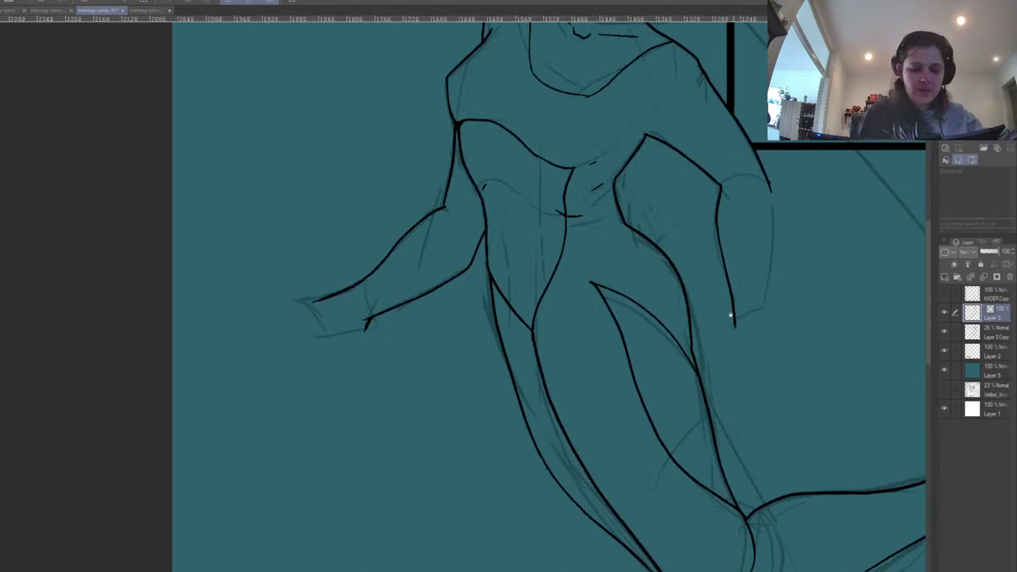
Ink the outer edge of the forearm nearest the panel frame, from the elbow down to the wrist.
{"action": "left_click_drag", "start_coordinate": [735, 312], "coordinate": [438, 389]}
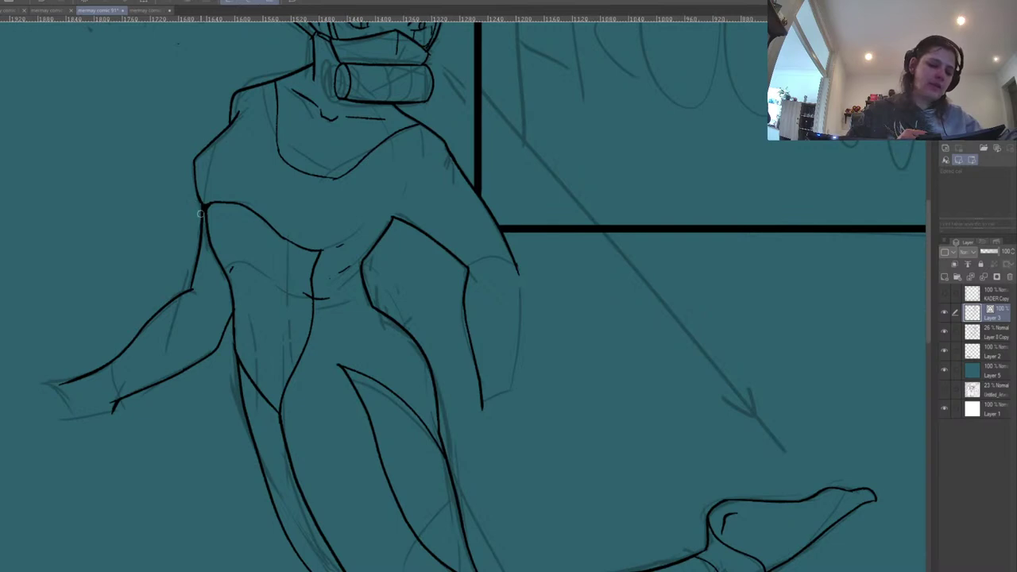
{"action": "left_click_drag", "start_coordinate": [426, 198], "coordinate": [418, 302]}
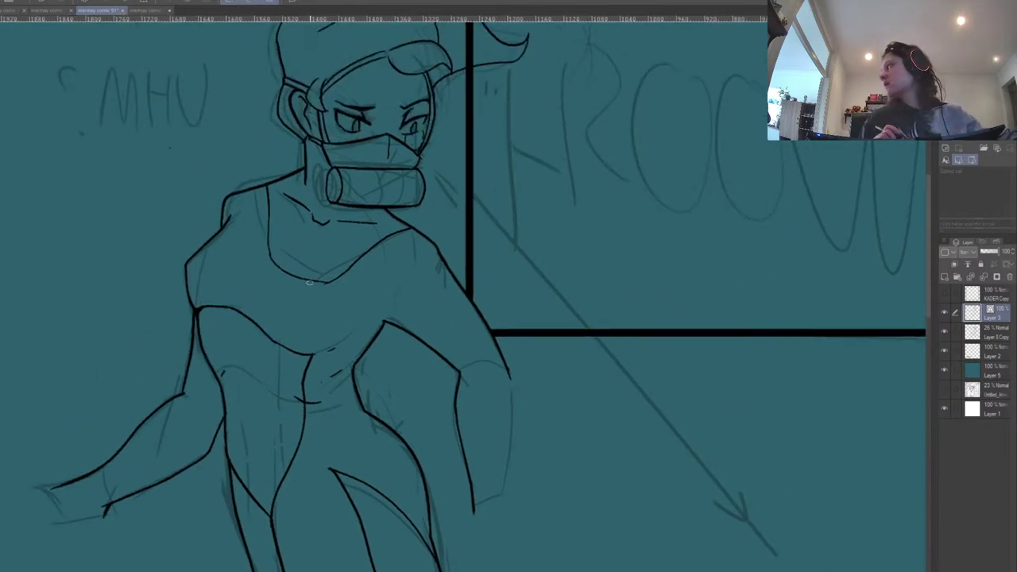
{"action": "key", "text": "ctrl+z"}
{"action": "mouse_move", "coordinate": [509, 375]}
{"action": "left_mouse_down"}
{"action": "mouse_move", "coordinate": [511, 441]}
{"action": "mouse_move", "coordinate": [504, 484]}
{"action": "left_mouse_up"}
{"action": "key", "text": "ctrl+z"}
{"action": "key", "text": "ctrl+z"}
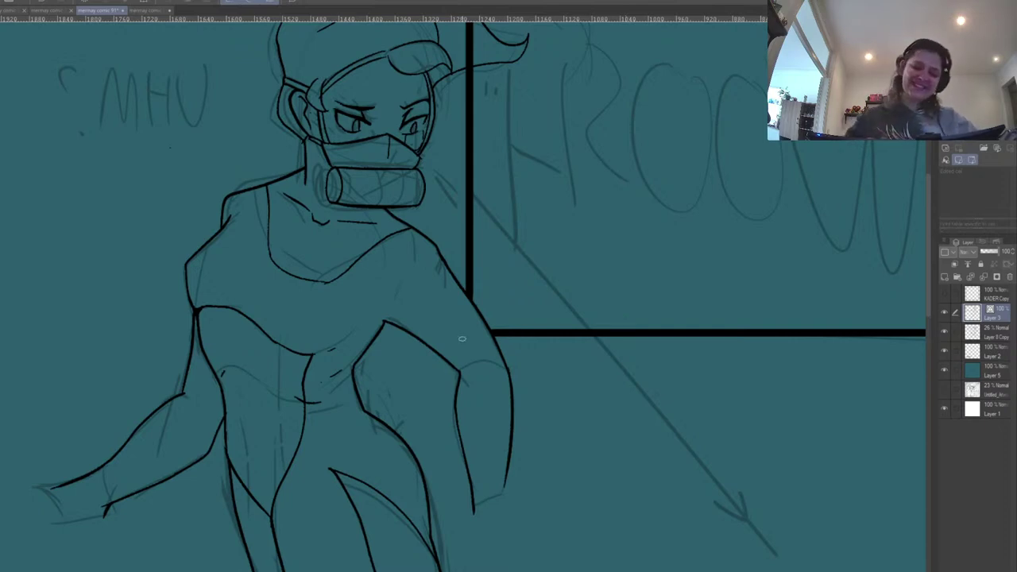
Examine the inked arms, torso, legs and feet for missing or uneven lines.
{"action": "left_click_drag", "start_coordinate": [502, 334], "coordinate": [607, 221]}
{"action": "left_click_drag", "start_coordinate": [472, 359], "coordinate": [564, 216]}
{"action": "left_click_drag", "start_coordinate": [549, 399], "coordinate": [564, 327]}
{"action": "scroll", "coordinate": [563, 327], "scroll_direction": "down", "scroll_amount": 1}
{"action": "scroll", "coordinate": [580, 200], "scroll_direction": "up", "scroll_amount": 1}
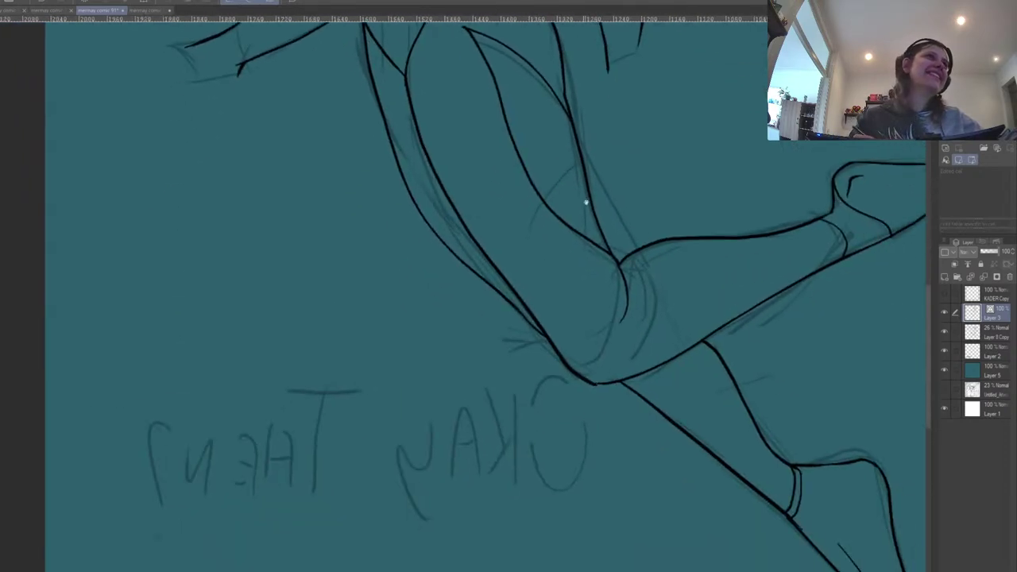
{"action": "left_click_drag", "start_coordinate": [645, 244], "coordinate": [629, 438]}
{"action": "left_click_drag", "start_coordinate": [589, 328], "coordinate": [622, 429]}
{"action": "left_click_drag", "start_coordinate": [587, 347], "coordinate": [594, 480]}
{"action": "scroll", "coordinate": [594, 481], "scroll_direction": "down", "scroll_amount": 2}
{"action": "scroll", "coordinate": [522, 357], "scroll_direction": "up", "scroll_amount": 3}
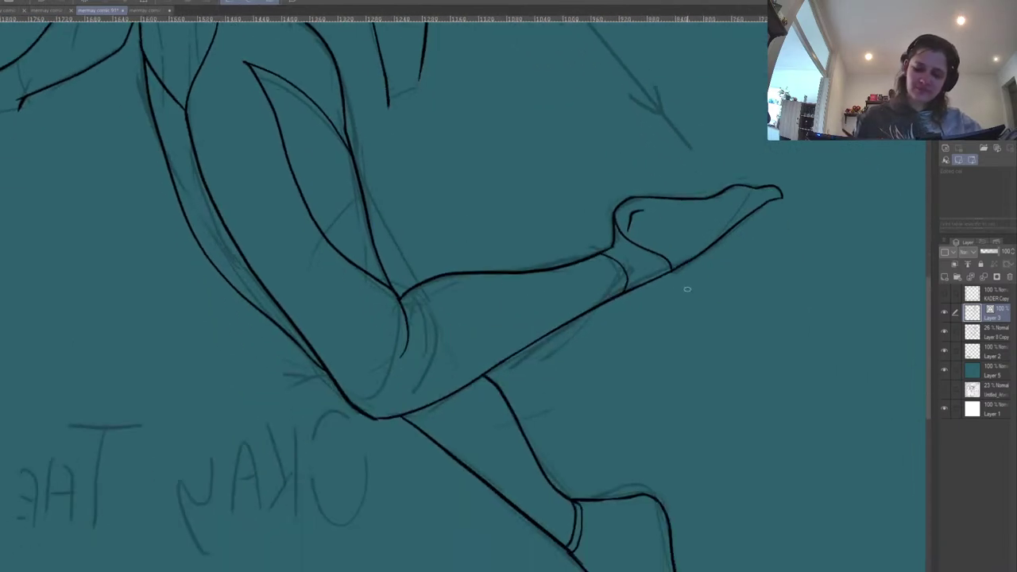
{"action": "left_click_drag", "start_coordinate": [758, 308], "coordinate": [686, 195]}
{"action": "left_click_drag", "start_coordinate": [579, 286], "coordinate": [699, 437]}
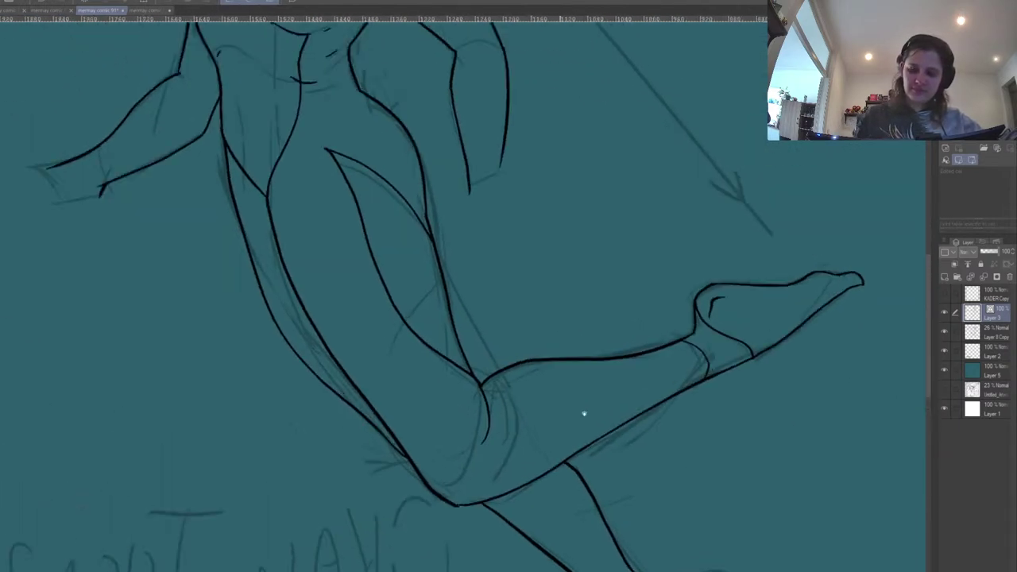
{"action": "left_click_drag", "start_coordinate": [477, 222], "coordinate": [590, 429]}
{"action": "left_click_drag", "start_coordinate": [600, 295], "coordinate": [630, 317]}
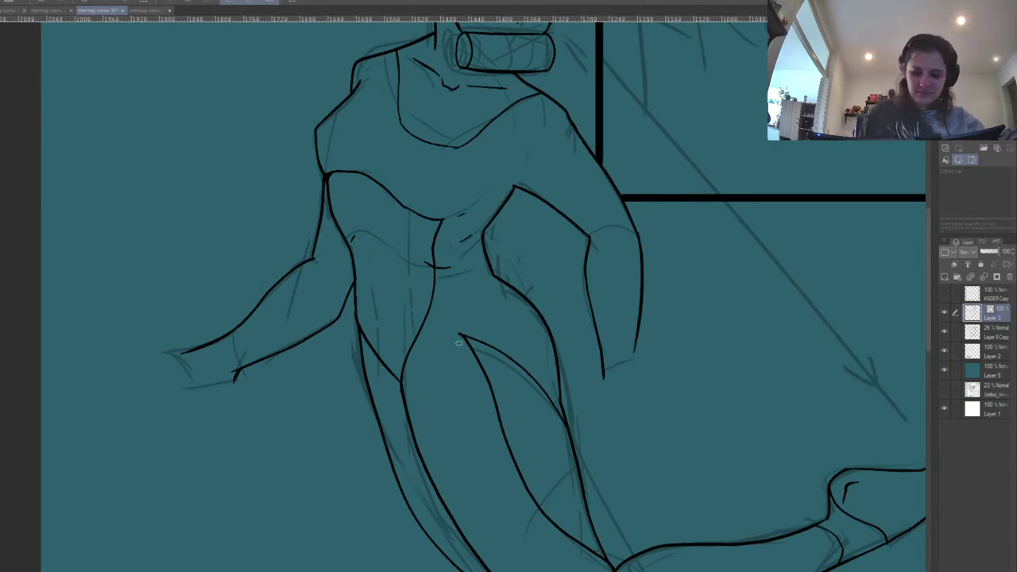
Switch to the faded sketch layer and rough in the palm and thumb of the outstretched hand.
{"action": "left_click", "coordinate": [989, 337]}
{"action": "mouse_move", "coordinate": [178, 356]}
{"action": "left_mouse_down"}
{"action": "mouse_move", "coordinate": [206, 391]}
{"action": "mouse_move", "coordinate": [205, 347]}
{"action": "mouse_move", "coordinate": [213, 385]}
{"action": "left_mouse_up"}
{"action": "key", "text": "ctrl+z"}
{"action": "key", "text": "ctrl+z"}
{"action": "mouse_move", "coordinate": [218, 345]}
{"action": "left_mouse_down"}
{"action": "mouse_move", "coordinate": [197, 384]}
{"action": "mouse_move", "coordinate": [228, 380]}
{"action": "mouse_move", "coordinate": [178, 401]}
{"action": "left_mouse_up"}
{"action": "left_click_drag", "start_coordinate": [177, 357], "coordinate": [143, 413]}
{"action": "key", "text": "ctrl+z"}
Rough in the fingers of the outstretched hand beyond the palm on the faded sketch layer.
{"action": "left_click_drag", "start_coordinate": [165, 354], "coordinate": [116, 364]}
{"action": "key", "text": "ctrl+z"}
{"action": "key", "text": "ctrl+z"}
{"action": "mouse_move", "coordinate": [181, 353]}
{"action": "left_mouse_down"}
{"action": "mouse_move", "coordinate": [136, 353]}
{"action": "mouse_move", "coordinate": [125, 373]}
{"action": "mouse_move", "coordinate": [160, 366]}
{"action": "left_mouse_up"}
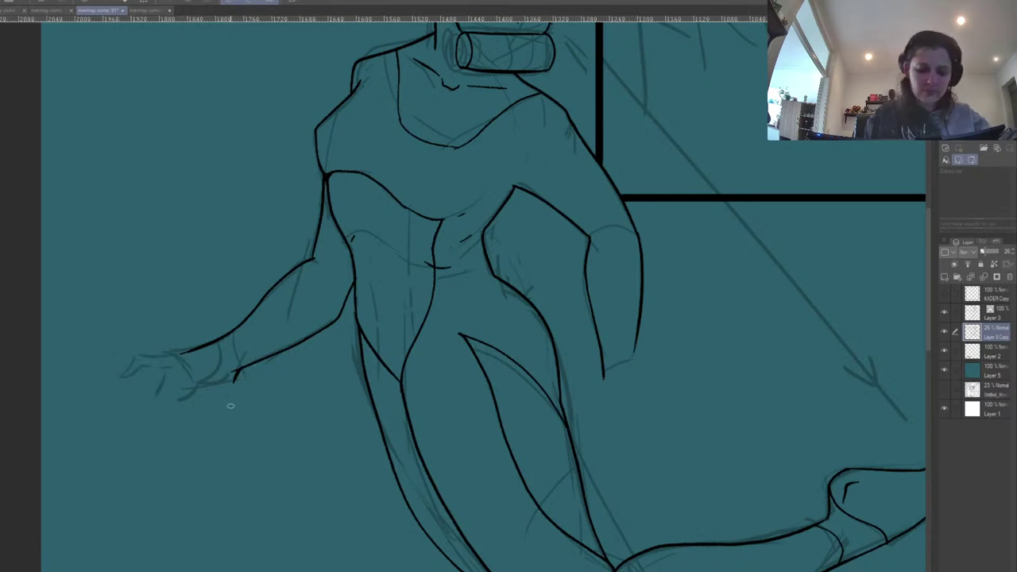
{"action": "left_click_drag", "start_coordinate": [162, 373], "coordinate": [134, 418]}
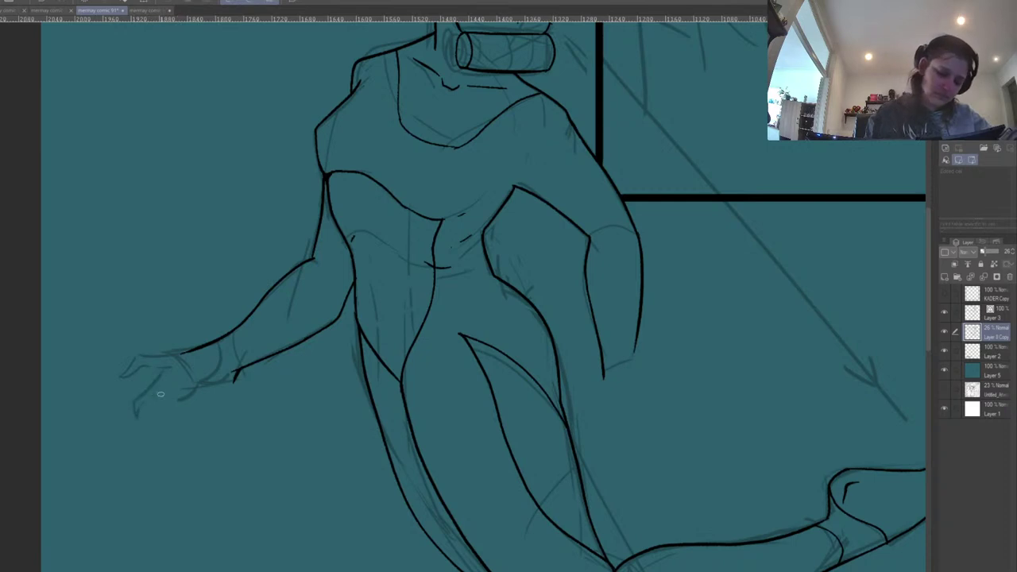
{"action": "key", "text": "ctrl+z"}
{"action": "key", "text": "ctrl+z"}
{"action": "left_click_drag", "start_coordinate": [166, 368], "coordinate": [119, 396]}
{"action": "mouse_move", "coordinate": [118, 396]}
{"action": "left_mouse_down"}
{"action": "mouse_move", "coordinate": [171, 370]}
{"action": "mouse_move", "coordinate": [138, 373]}
{"action": "mouse_move", "coordinate": [158, 396]}
{"action": "left_mouse_up"}
{"action": "key", "text": "ctrl+z"}
{"action": "key", "text": "ctrl+z"}
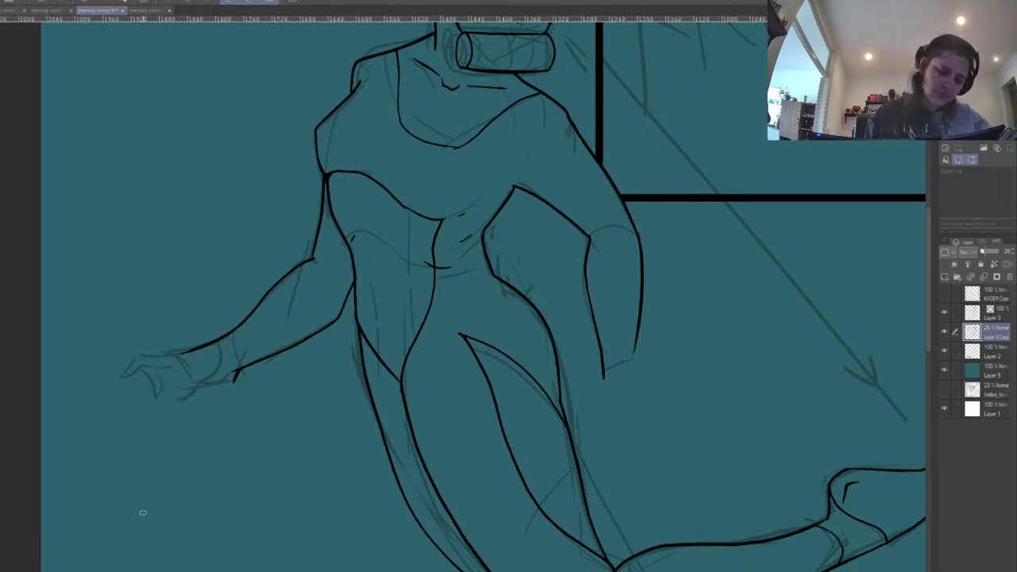
{"action": "mouse_move", "coordinate": [504, 244]}
{"action": "left_mouse_down"}
{"action": "mouse_move", "coordinate": [405, 406]}
{"action": "mouse_move", "coordinate": [495, 242]}
{"action": "left_mouse_up"}
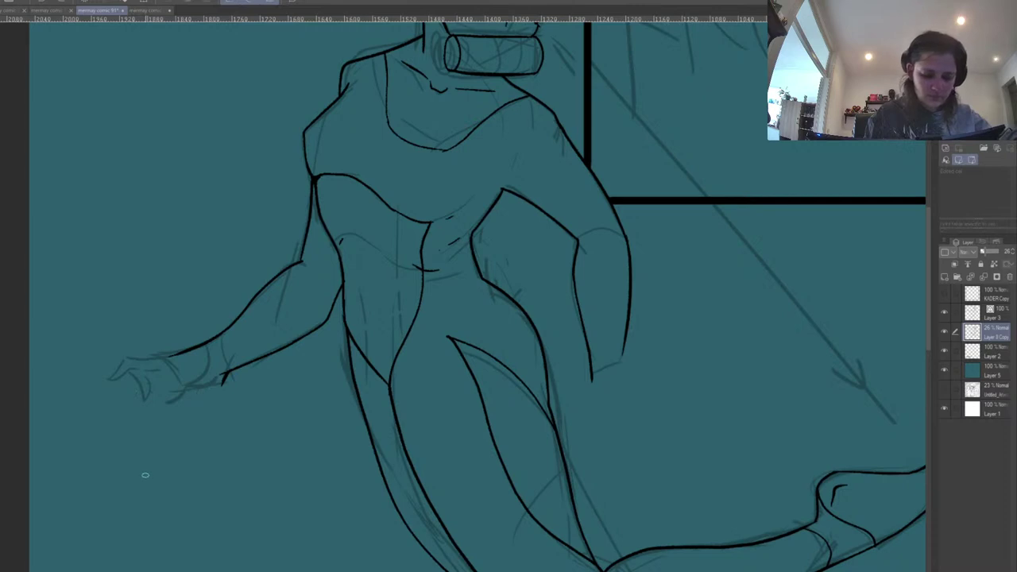
Erase the rough outstretched hand and resketch its wrist and palm with the fingers pointing away from the body.
{"action": "key", "text": "e"}
{"action": "left_click_drag", "start_coordinate": [99, 334], "coordinate": [148, 384]}
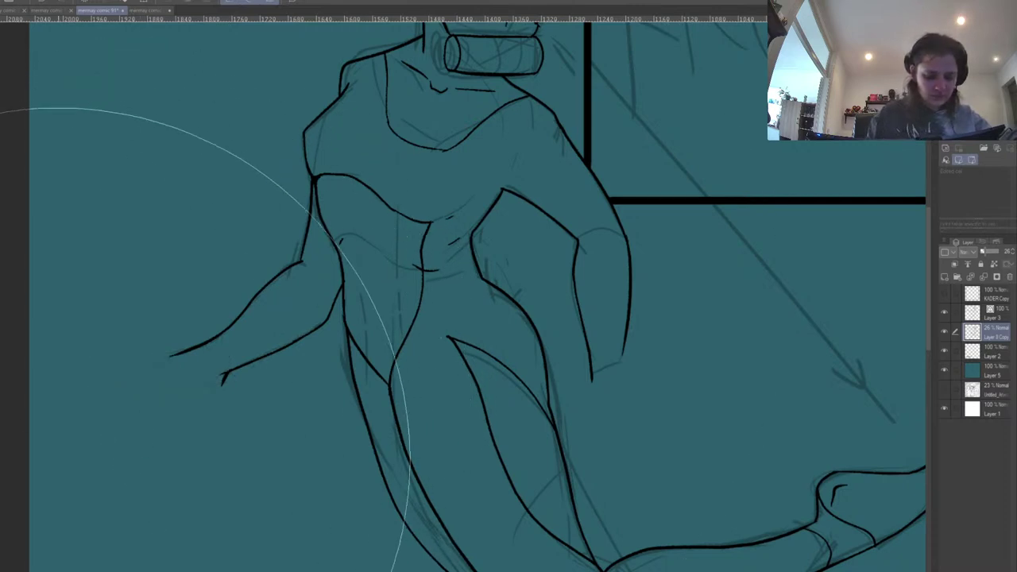
{"action": "mouse_move", "coordinate": [194, 358]}
{"action": "left_mouse_down"}
{"action": "mouse_move", "coordinate": [253, 378]}
{"action": "mouse_move", "coordinate": [194, 354]}
{"action": "mouse_move", "coordinate": [182, 371]}
{"action": "mouse_move", "coordinate": [195, 358]}
{"action": "mouse_move", "coordinate": [178, 362]}
{"action": "mouse_move", "coordinate": [189, 363]}
{"action": "mouse_move", "coordinate": [189, 349]}
{"action": "mouse_move", "coordinate": [185, 370]}
{"action": "mouse_move", "coordinate": [215, 373]}
{"action": "left_mouse_up"}
{"action": "key", "text": "ctrl+z"}
{"action": "key", "text": "ctrl+z"}
{"action": "key", "text": "ctrl+z"}
{"action": "mouse_move", "coordinate": [347, 367]}
{"action": "left_mouse_down"}
{"action": "mouse_move", "coordinate": [256, 448]}
{"action": "mouse_move", "coordinate": [282, 410]}
{"action": "left_mouse_up"}
{"action": "key", "text": "ctrl+z"}
{"action": "mouse_move", "coordinate": [151, 421]}
{"action": "left_mouse_down"}
{"action": "mouse_move", "coordinate": [109, 431]}
{"action": "mouse_move", "coordinate": [71, 419]}
{"action": "mouse_move", "coordinate": [44, 434]}
{"action": "mouse_move", "coordinate": [91, 422]}
{"action": "left_mouse_up"}
{"action": "key", "text": "ctrl+z"}
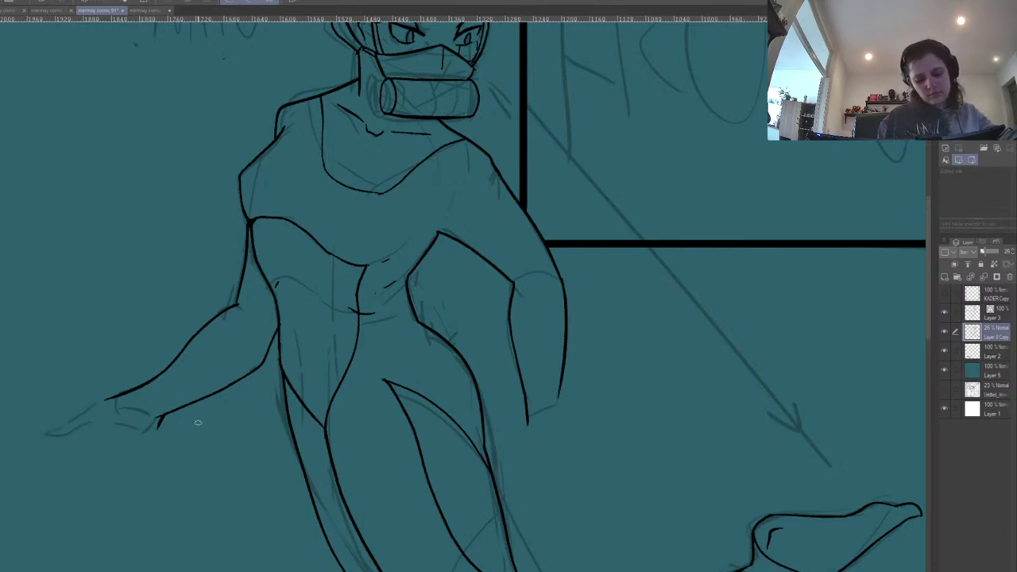
Try spread fingertips on the resketched outstretched hand, then undo the finger strokes back to the palm.
{"action": "left_click_drag", "start_coordinate": [331, 385], "coordinate": [340, 379]}
{"action": "key", "text": "ctrl+z"}
{"action": "mouse_move", "coordinate": [77, 432]}
{"action": "left_mouse_down"}
{"action": "mouse_move", "coordinate": [61, 450]}
{"action": "mouse_move", "coordinate": [89, 437]}
{"action": "left_mouse_up"}
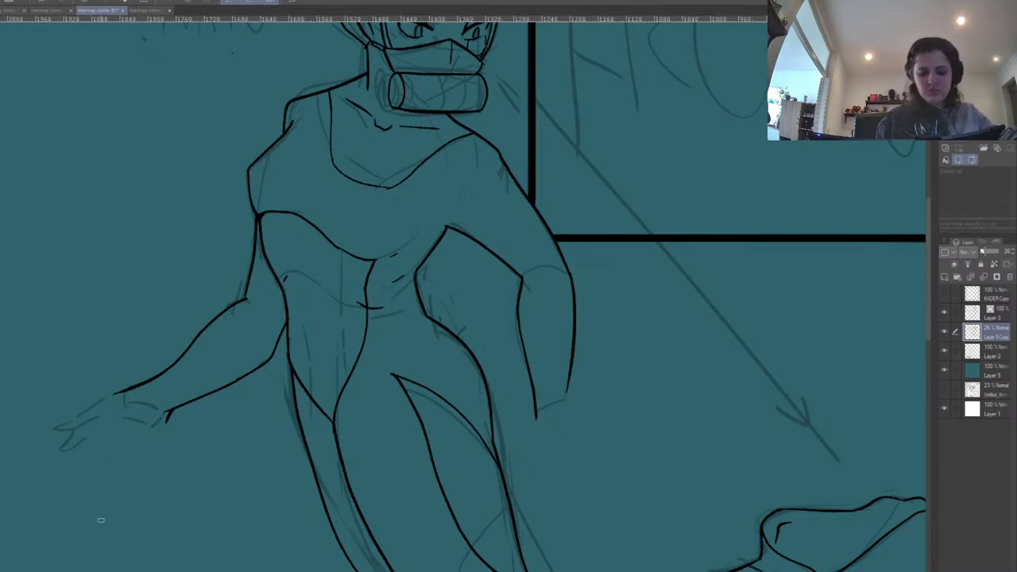
{"action": "key", "text": "ctrl+z"}
{"action": "key", "text": "ctrl+z"}
{"action": "key", "text": "ctrl+z"}
{"action": "key", "text": "ctrl+z"}
{"action": "key", "text": "ctrl+z"}
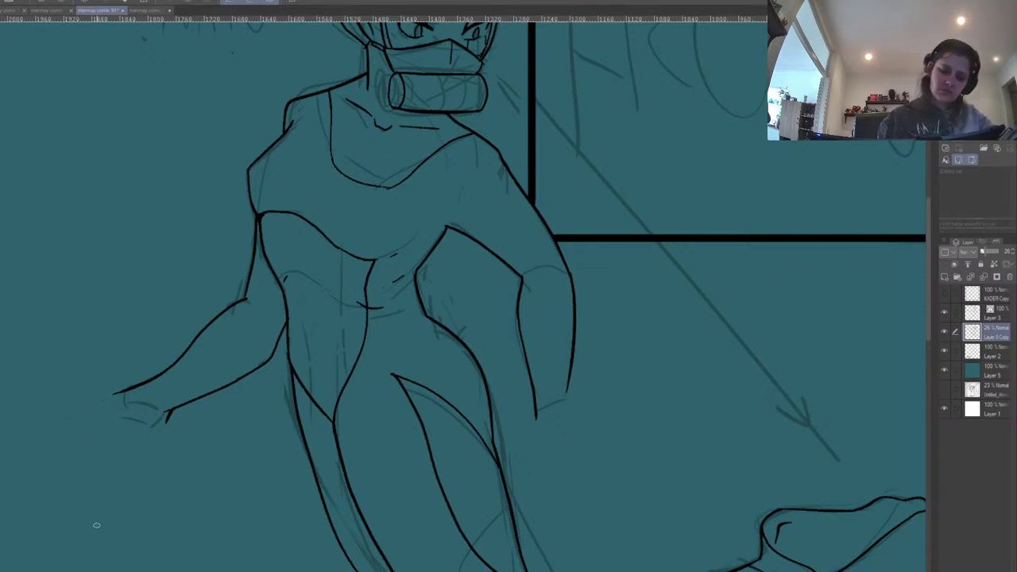
Sketch the outstretched hand's long tapered fingers, angular back of the hand and short thumb below the wrist.
{"action": "mouse_move", "coordinate": [140, 391]}
{"action": "left_mouse_down"}
{"action": "mouse_move", "coordinate": [118, 373]}
{"action": "mouse_move", "coordinate": [89, 383]}
{"action": "mouse_move", "coordinate": [131, 394]}
{"action": "mouse_move", "coordinate": [114, 372]}
{"action": "mouse_move", "coordinate": [86, 392]}
{"action": "mouse_move", "coordinate": [165, 396]}
{"action": "mouse_move", "coordinate": [152, 430]}
{"action": "mouse_move", "coordinate": [111, 390]}
{"action": "mouse_move", "coordinate": [105, 413]}
{"action": "mouse_move", "coordinate": [121, 416]}
{"action": "mouse_move", "coordinate": [112, 391]}
{"action": "mouse_move", "coordinate": [147, 420]}
{"action": "left_mouse_up"}
{"action": "key", "text": "ctrl+z"}
{"action": "mouse_move", "coordinate": [79, 395]}
{"action": "left_mouse_down"}
{"action": "mouse_move", "coordinate": [64, 391]}
{"action": "mouse_move", "coordinate": [110, 398]}
{"action": "mouse_move", "coordinate": [117, 415]}
{"action": "left_mouse_up"}
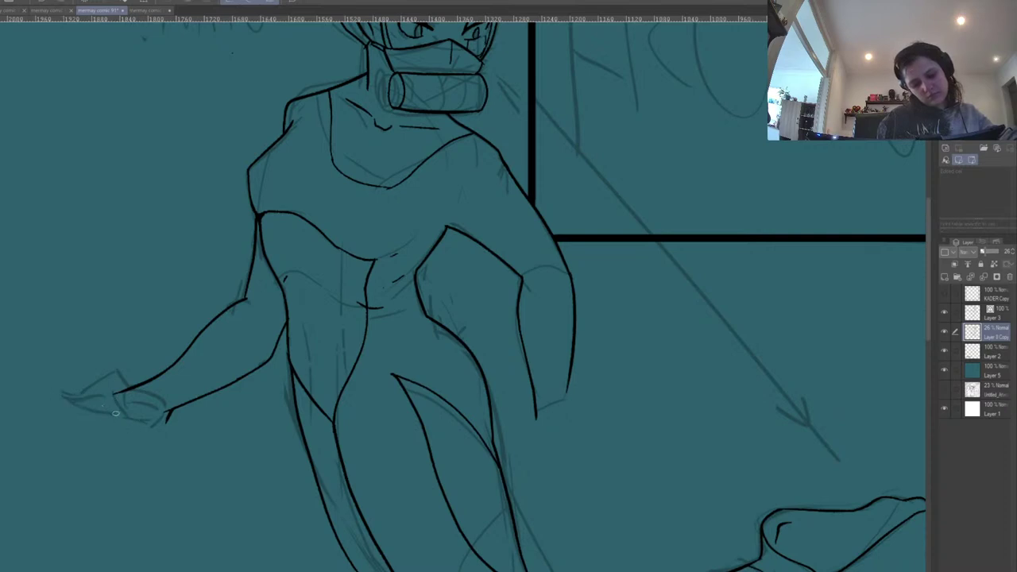
{"action": "key", "text": "ctrl+z"}
{"action": "key", "text": "ctrl+z"}
{"action": "mouse_move", "coordinate": [63, 393]}
{"action": "left_mouse_down"}
{"action": "mouse_move", "coordinate": [101, 394]}
{"action": "mouse_move", "coordinate": [119, 410]}
{"action": "mouse_move", "coordinate": [100, 405]}
{"action": "mouse_move", "coordinate": [105, 396]}
{"action": "mouse_move", "coordinate": [86, 407]}
{"action": "mouse_move", "coordinate": [115, 410]}
{"action": "left_mouse_up"}
{"action": "left_click_drag", "start_coordinate": [304, 396], "coordinate": [297, 386]}
{"action": "left_click_drag", "start_coordinate": [159, 408], "coordinate": [157, 424]}
Sketch the hanging hand below the forearm near the panel frame, with the palm, thumb and spread fingers.
{"action": "key", "text": "ctrl+minus"}
{"action": "key", "text": "ctrl+minus"}
{"action": "key", "text": "ctrl+minus"}
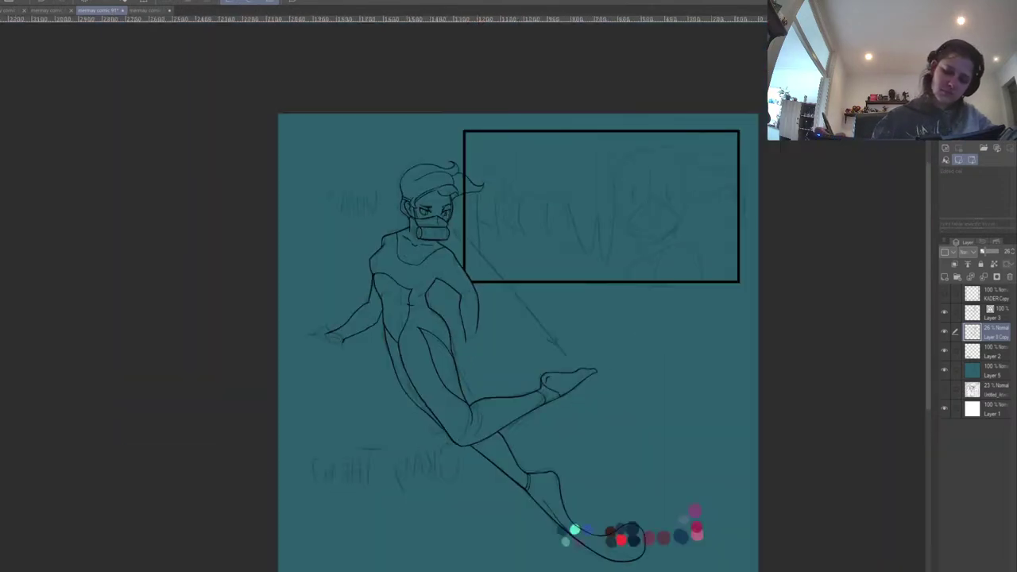
{"action": "key", "text": "ctrl+plus"}
{"action": "key", "text": "ctrl+plus"}
{"action": "key", "text": "ctrl+plus"}
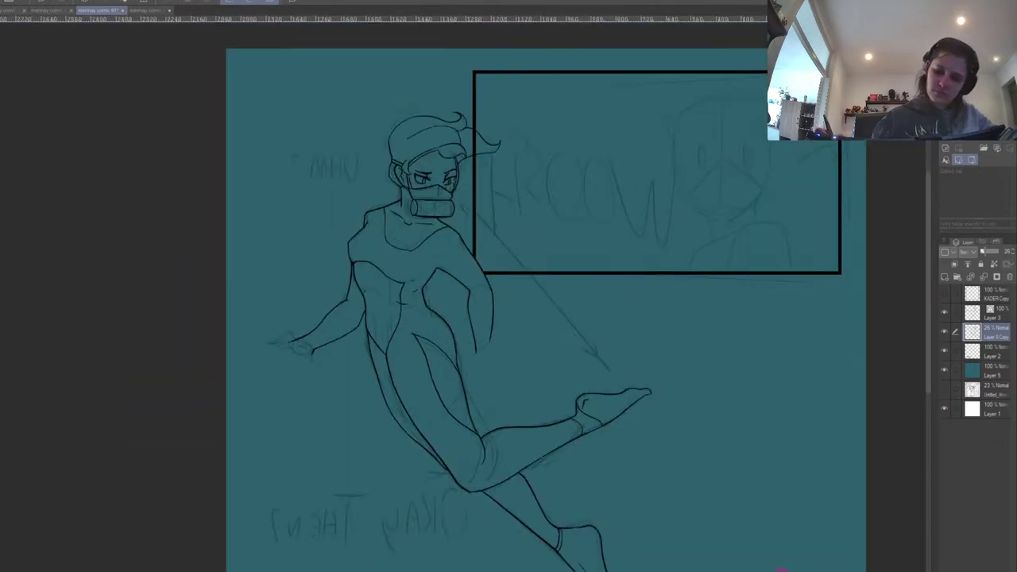
{"action": "left_click_drag", "start_coordinate": [688, 300], "coordinate": [460, 163]}
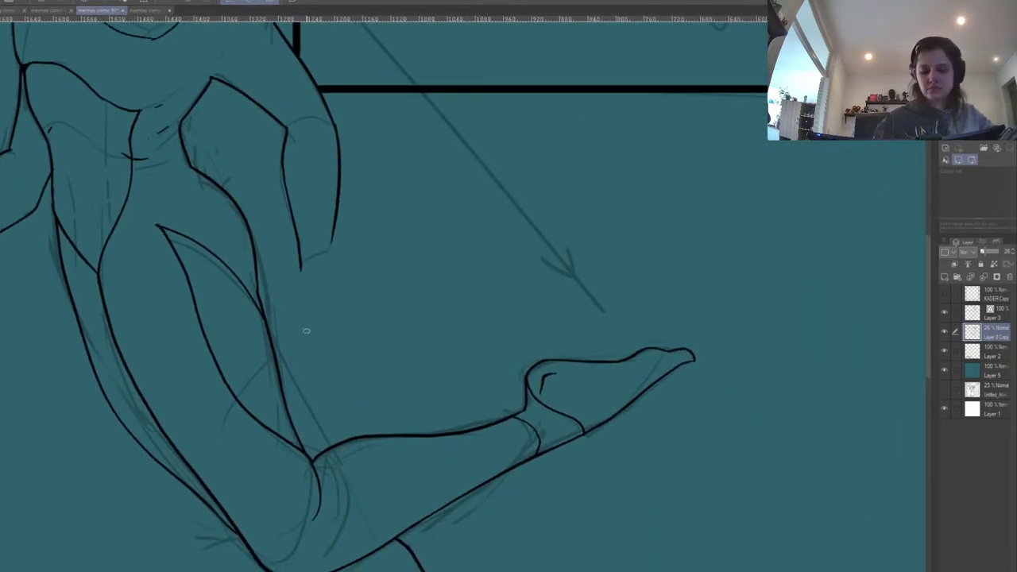
{"action": "mouse_move", "coordinate": [303, 264]}
{"action": "left_mouse_down"}
{"action": "mouse_move", "coordinate": [278, 305]}
{"action": "mouse_move", "coordinate": [286, 332]}
{"action": "mouse_move", "coordinate": [295, 307]}
{"action": "mouse_move", "coordinate": [306, 341]}
{"action": "mouse_move", "coordinate": [326, 322]}
{"action": "left_mouse_up"}
{"action": "key", "text": "ctrl+z"}
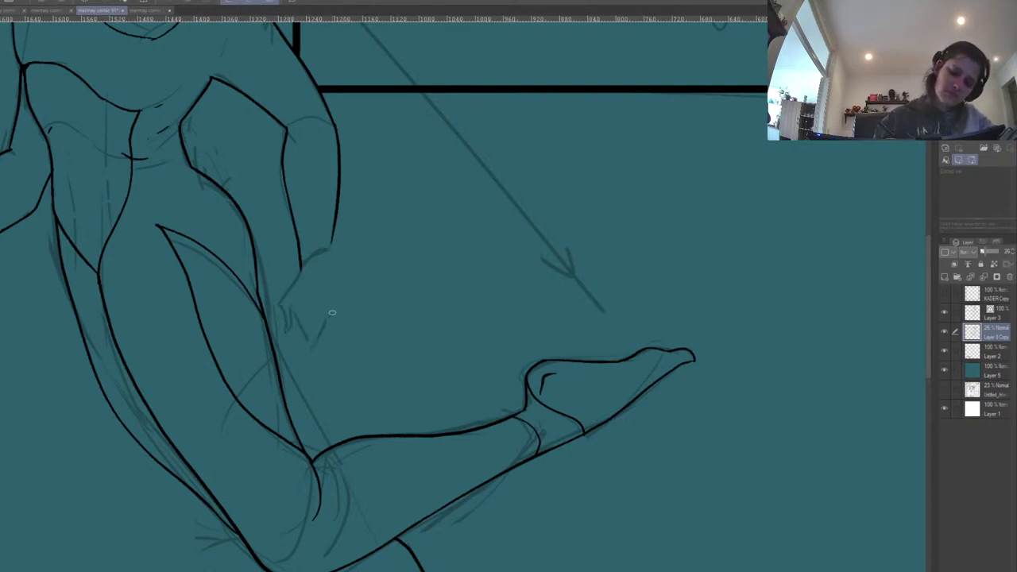
{"action": "left_click_drag", "start_coordinate": [332, 256], "coordinate": [346, 303]}
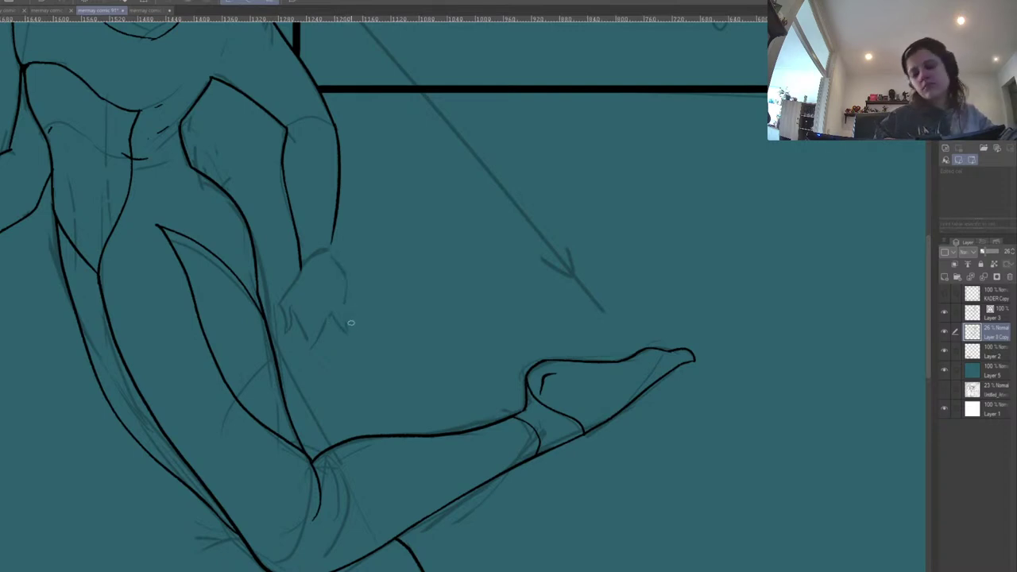
Switch to the ink layer, Layer 3, and ink the hanging hand's palm, thumb and fingers over the sketch.
{"action": "left_click_drag", "start_coordinate": [429, 341], "coordinate": [500, 358]}
{"action": "mouse_move", "coordinate": [477, 281]}
{"action": "left_mouse_down"}
{"action": "mouse_move", "coordinate": [480, 323]}
{"action": "mouse_move", "coordinate": [480, 298]}
{"action": "mouse_move", "coordinate": [613, 281]}
{"action": "mouse_move", "coordinate": [558, 308]}
{"action": "left_mouse_up"}
{"action": "scroll", "coordinate": [445, 309], "scroll_direction": "down", "scroll_amount": 5}
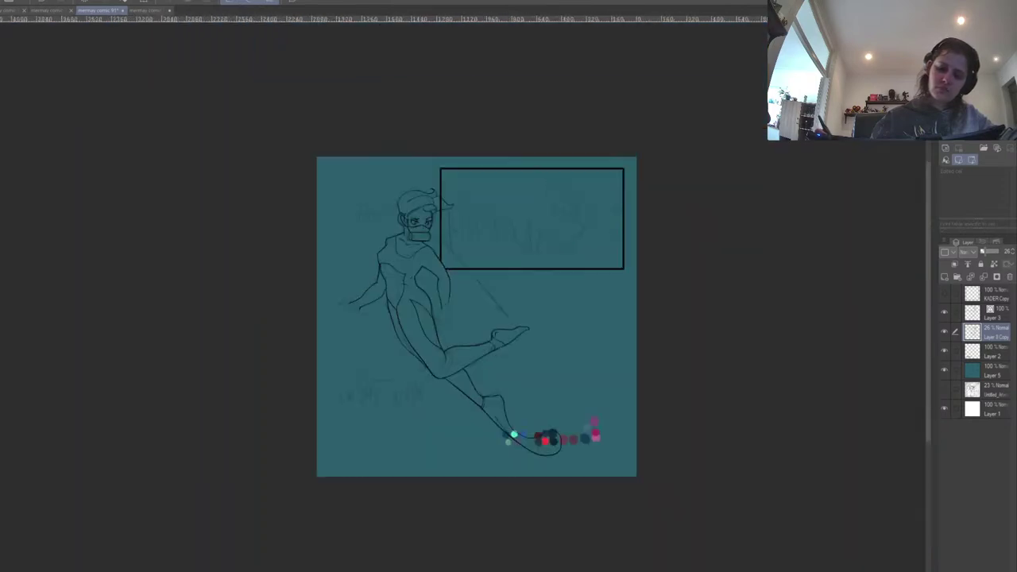
{"action": "scroll", "coordinate": [437, 310], "scroll_direction": "up", "scroll_amount": 5}
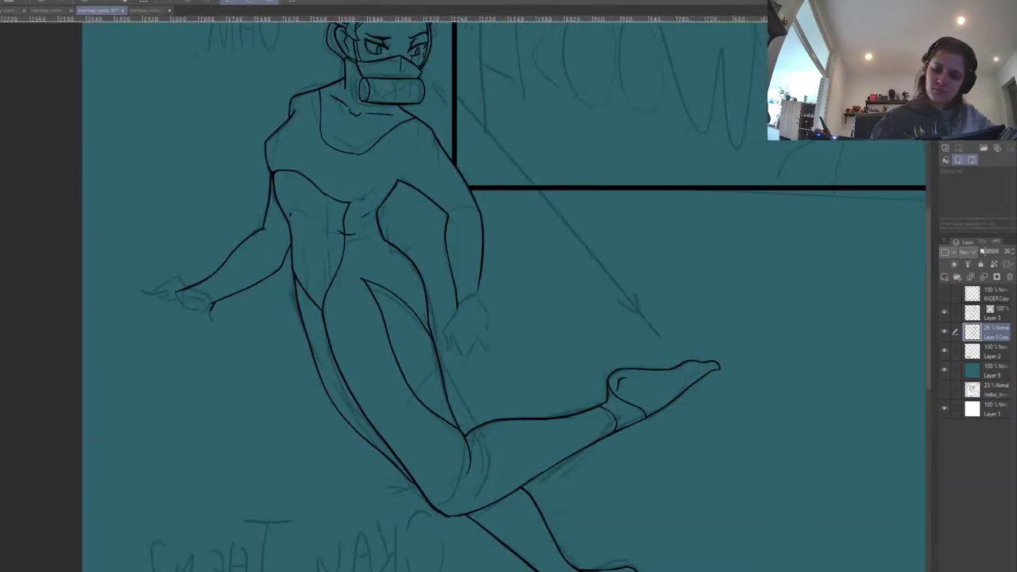
{"action": "left_click", "coordinate": [983, 312]}
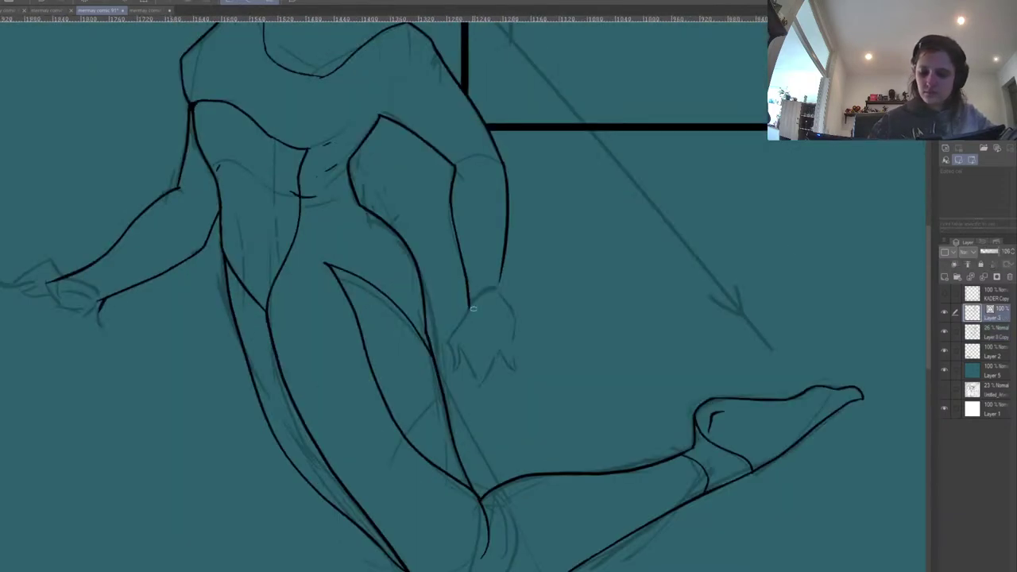
{"action": "mouse_move", "coordinate": [470, 306]}
{"action": "left_mouse_down"}
{"action": "mouse_move", "coordinate": [449, 339]}
{"action": "mouse_move", "coordinate": [449, 368]}
{"action": "mouse_move", "coordinate": [459, 345]}
{"action": "left_mouse_up"}
{"action": "key", "text": "ctrl+z"}
{"action": "mouse_move", "coordinate": [469, 303]}
{"action": "left_mouse_down"}
{"action": "mouse_move", "coordinate": [449, 348]}
{"action": "mouse_move", "coordinate": [454, 372]}
{"action": "mouse_move", "coordinate": [468, 336]}
{"action": "left_mouse_up"}
{"action": "left_click_drag", "start_coordinate": [576, 318], "coordinate": [465, 279]}
{"action": "mouse_move", "coordinate": [359, 300]}
{"action": "left_mouse_down"}
{"action": "mouse_move", "coordinate": [367, 348]}
{"action": "mouse_move", "coordinate": [381, 310]}
{"action": "mouse_move", "coordinate": [400, 334]}
{"action": "mouse_move", "coordinate": [393, 238]}
{"action": "left_mouse_up"}
{"action": "key", "text": "ctrl+z"}
{"action": "key", "text": "ctrl+z"}
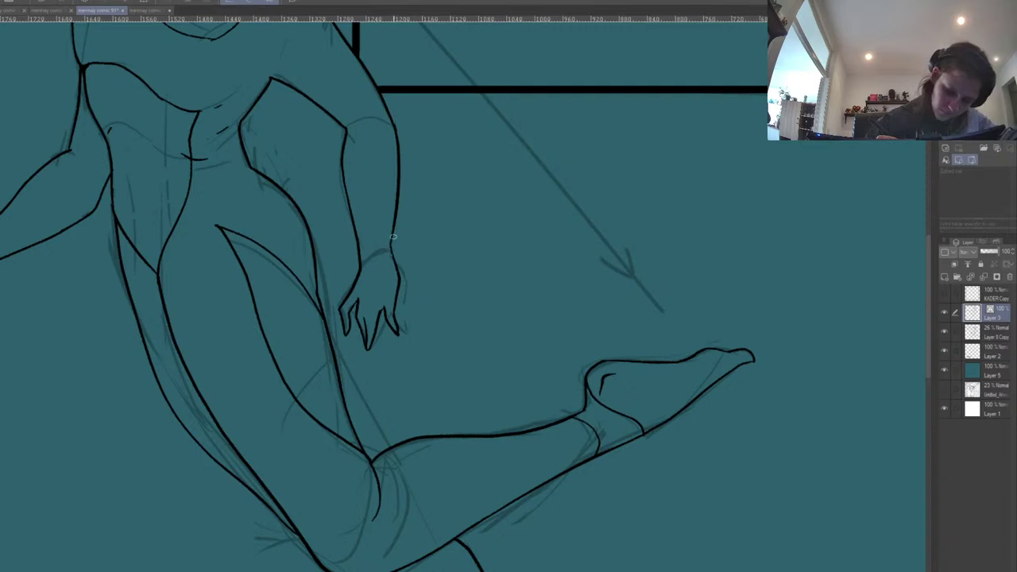
Select the inked hanging hand, rotate it slightly and shift it to line up with the wrist.
{"action": "left_click_drag", "start_coordinate": [518, 238], "coordinate": [545, 275]}
{"action": "key", "text": "ctrl+minus"}
{"action": "key", "text": "ctrl+minus"}
{"action": "key", "text": "ctrl+minus"}
{"action": "key", "text": "ctrl+minus"}
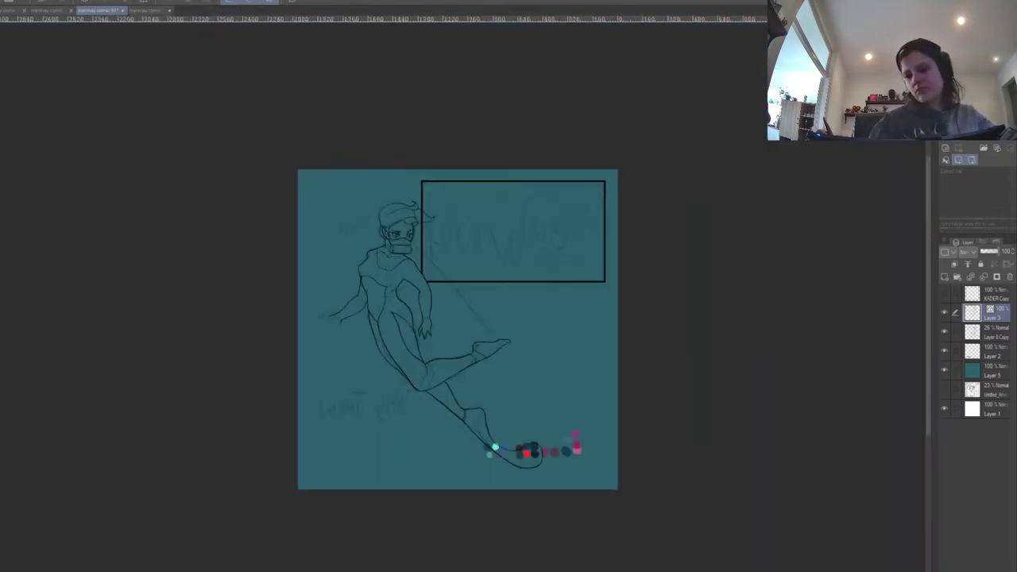
{"action": "scroll", "coordinate": [425, 307], "scroll_direction": "up", "scroll_amount": 5}
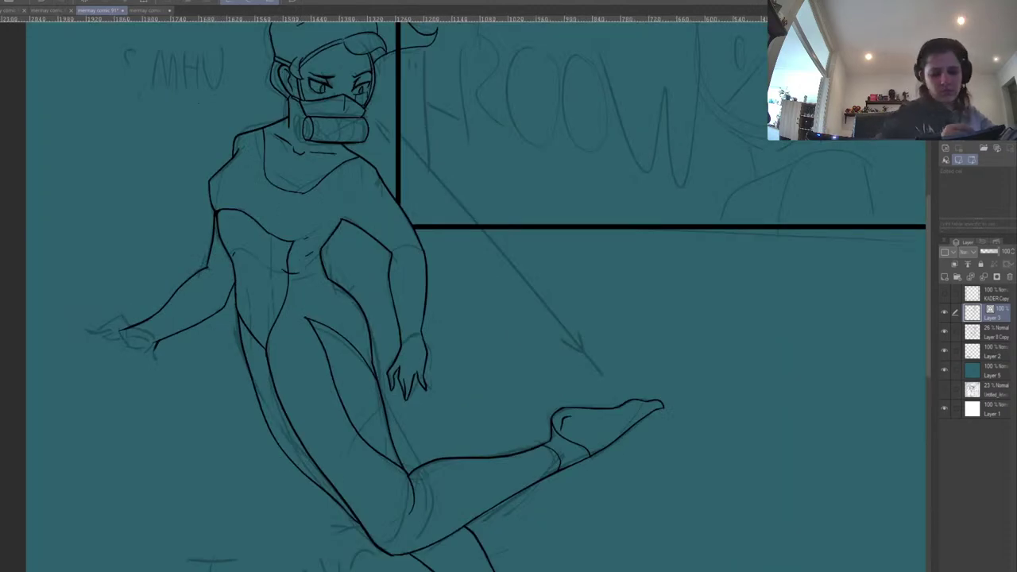
{"action": "mouse_move", "coordinate": [415, 344]}
{"action": "left_mouse_down"}
{"action": "mouse_move", "coordinate": [404, 342]}
{"action": "mouse_move", "coordinate": [443, 377]}
{"action": "mouse_move", "coordinate": [391, 397]}
{"action": "left_mouse_up"}
{"action": "left_click_drag", "start_coordinate": [387, 360], "coordinate": [388, 362]}
{"action": "key", "text": "ctrl+t"}
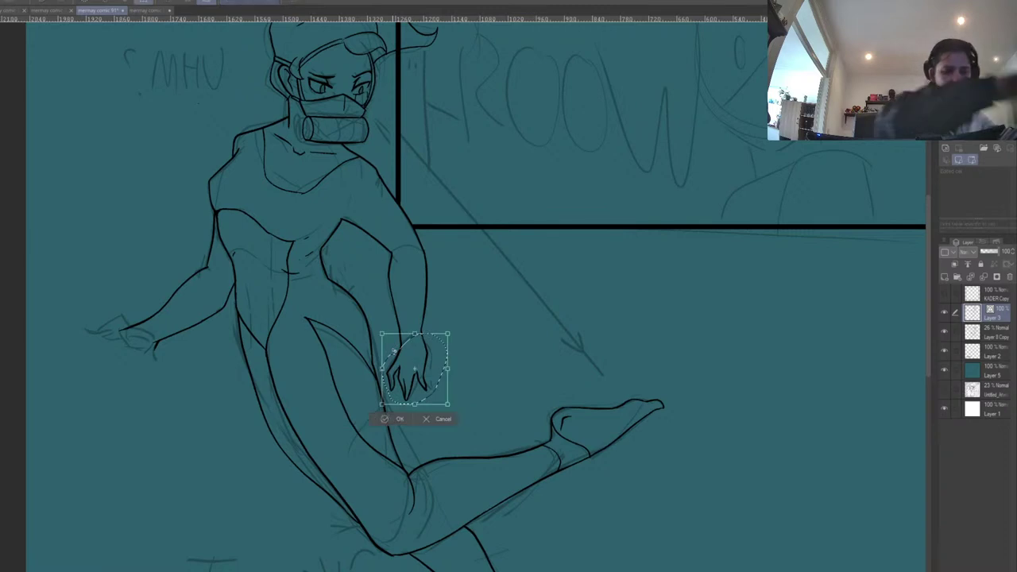
{"action": "left_click_drag", "start_coordinate": [458, 326], "coordinate": [465, 319]}
{"action": "left_click_drag", "start_coordinate": [425, 356], "coordinate": [441, 371]}
{"action": "left_click", "coordinate": [398, 425]}
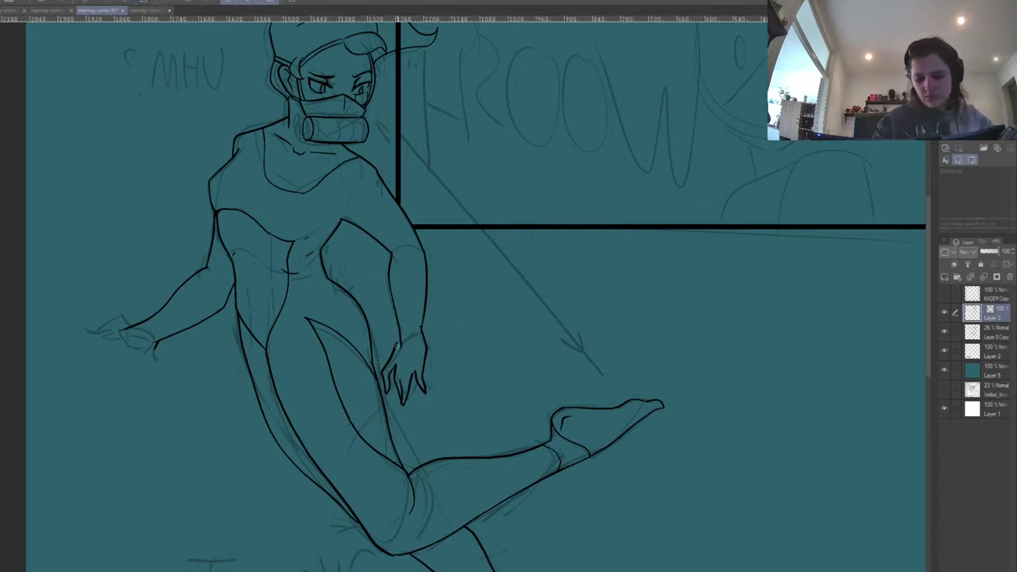
Clean up the wrist lines where the forearm meets the repositioned hanging hand.
{"action": "key", "text": "e"}
{"action": "left_click", "coordinate": [405, 346]}
{"action": "key", "text": "ctrl+z"}
{"action": "key", "text": "p"}
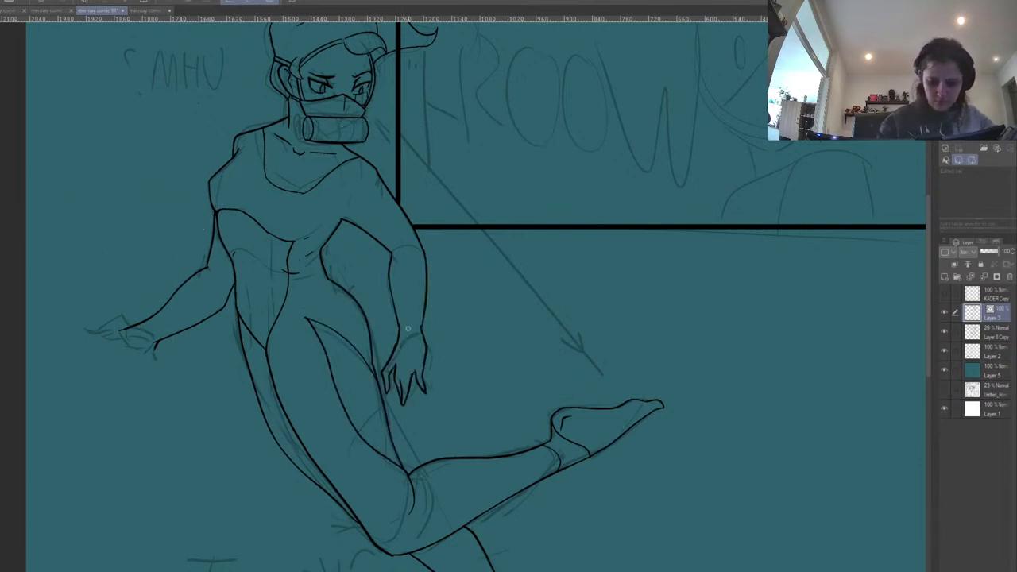
{"action": "left_click_drag", "start_coordinate": [546, 294], "coordinate": [571, 235]}
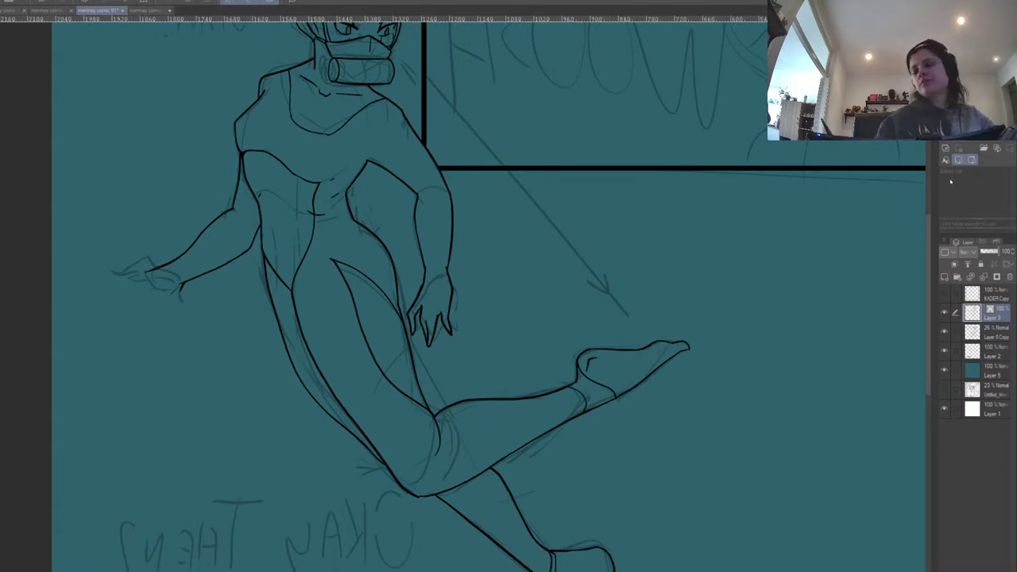
Check the figure in a mirrored view, restore it, and ink the outstretched hand's top finger and palm edge.
{"action": "key", "text": "h"}
{"action": "left_click_drag", "start_coordinate": [783, 232], "coordinate": [484, 302]}
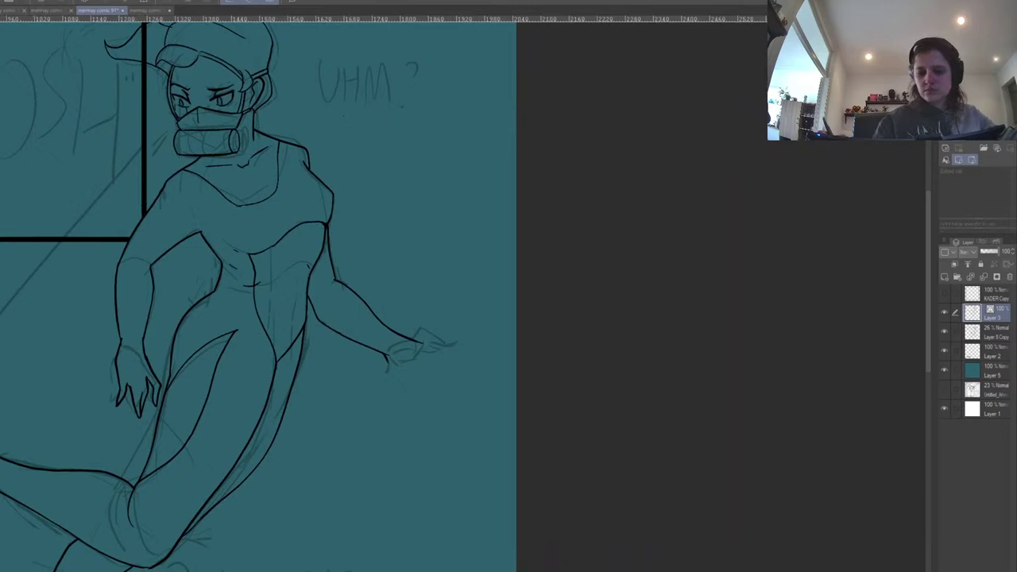
{"action": "left_click_drag", "start_coordinate": [382, 209], "coordinate": [318, 196]}
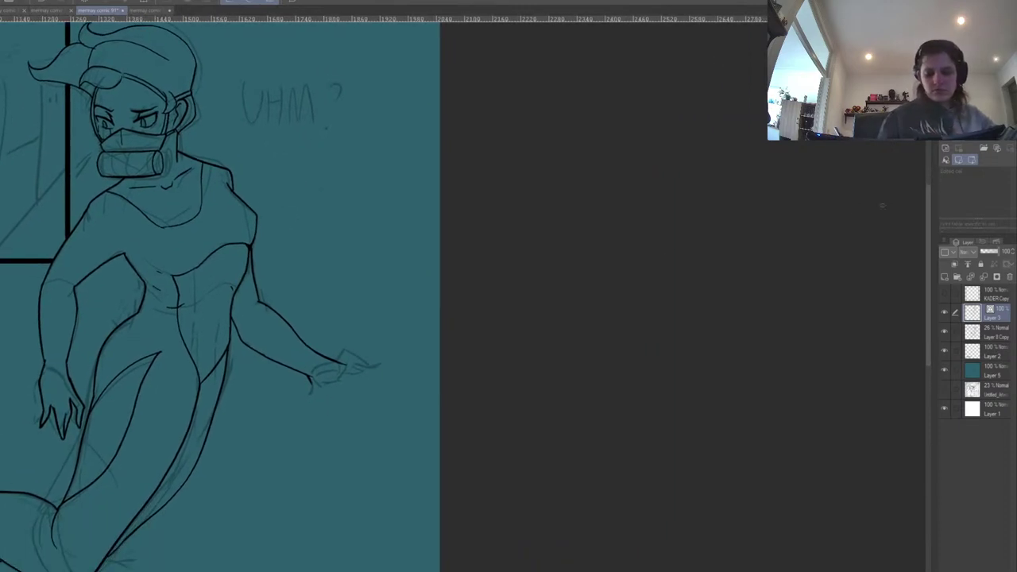
{"action": "key", "text": "ctrl+plus"}
{"action": "mouse_move", "coordinate": [251, 421]}
{"action": "left_mouse_down"}
{"action": "mouse_move", "coordinate": [282, 405]}
{"action": "mouse_move", "coordinate": [348, 400]}
{"action": "left_mouse_up"}
{"action": "key", "text": "ctrl+z"}
{"action": "mouse_move", "coordinate": [276, 405]}
{"action": "left_mouse_down"}
{"action": "mouse_move", "coordinate": [350, 387]}
{"action": "mouse_move", "coordinate": [296, 393]}
{"action": "mouse_move", "coordinate": [333, 410]}
{"action": "left_mouse_up"}
{"action": "key", "text": "h"}
{"action": "mouse_move", "coordinate": [807, 303]}
{"action": "left_mouse_down"}
{"action": "mouse_move", "coordinate": [661, 263]}
{"action": "mouse_move", "coordinate": [471, 250]}
{"action": "left_mouse_up"}
{"action": "key", "text": "ctrl+z"}
{"action": "key", "text": "ctrl+z"}
{"action": "mouse_move", "coordinate": [258, 358]}
{"action": "left_mouse_down"}
{"action": "mouse_move", "coordinate": [246, 372]}
{"action": "mouse_move", "coordinate": [273, 367]}
{"action": "left_mouse_up"}
{"action": "key", "text": "ctrl+z"}
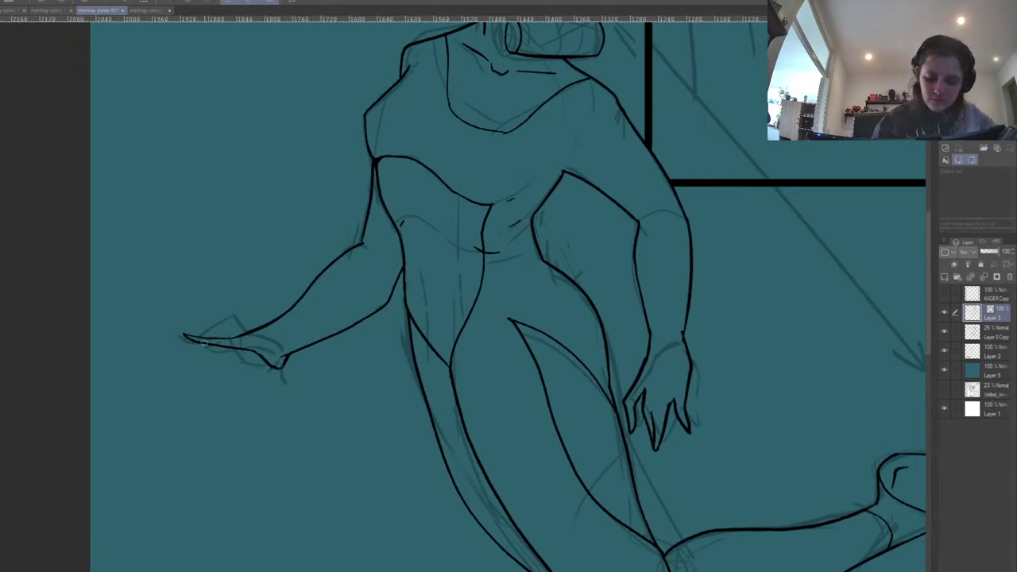
Ink the outstretched hand's lower finger and pointed thumb tip, and define the line between the fingers.
{"action": "left_click_drag", "start_coordinate": [205, 347], "coordinate": [175, 355]}
{"action": "mouse_move", "coordinate": [256, 353]}
{"action": "left_mouse_down"}
{"action": "mouse_move", "coordinate": [259, 381]}
{"action": "mouse_move", "coordinate": [279, 370]}
{"action": "mouse_move", "coordinate": [268, 386]}
{"action": "mouse_move", "coordinate": [258, 376]}
{"action": "mouse_move", "coordinate": [283, 363]}
{"action": "left_mouse_up"}
{"action": "key", "text": "ctrl+z"}
{"action": "key", "text": "ctrl+z"}
{"action": "key", "text": "ctrl+z"}
{"action": "key", "text": "ctrl+z"}
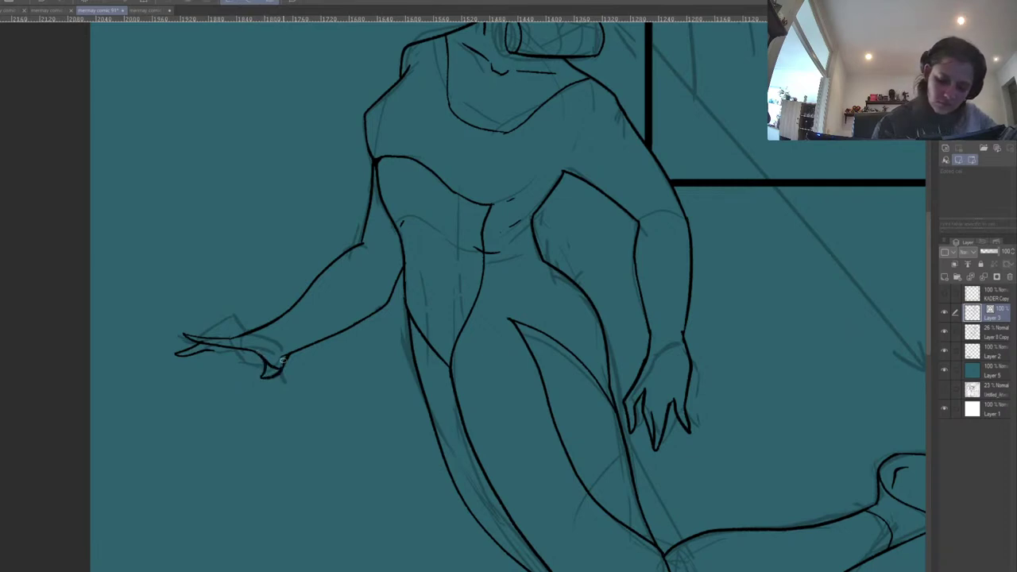
{"action": "mouse_move", "coordinate": [206, 350]}
{"action": "left_mouse_down"}
{"action": "mouse_move", "coordinate": [314, 367]}
{"action": "mouse_move", "coordinate": [204, 350]}
{"action": "mouse_move", "coordinate": [248, 351]}
{"action": "left_mouse_up"}
{"action": "key", "text": "ctrl+z"}
{"action": "key", "text": "ctrl+z"}
{"action": "key", "text": "ctrl+z"}
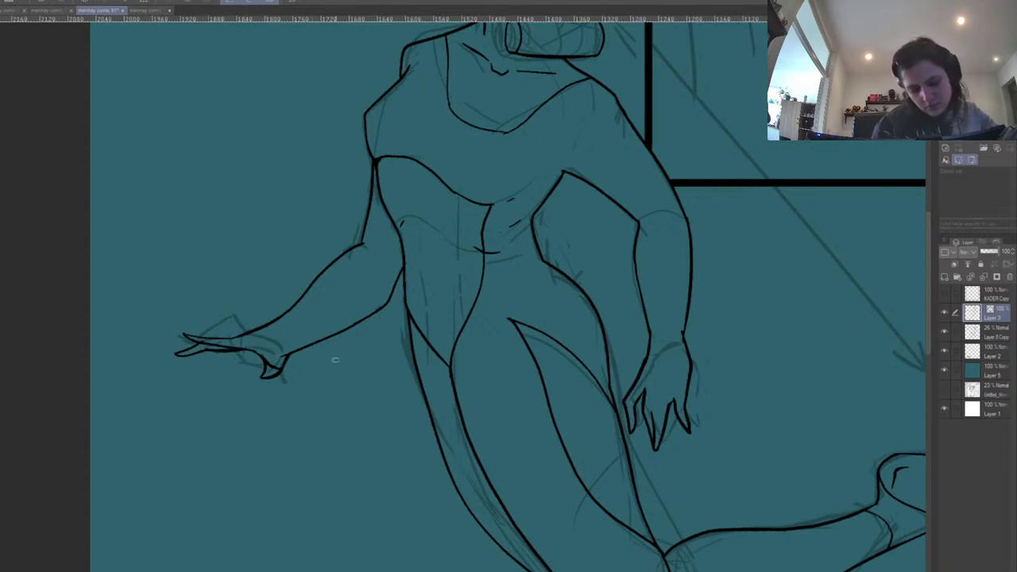
Try to ink a raised finger angling up from the outstretched hand.
{"action": "left_click_drag", "start_coordinate": [459, 308], "coordinate": [378, 330]}
{"action": "key", "text": "ctrl+z"}
{"action": "left_click_drag", "start_coordinate": [159, 358], "coordinate": [215, 328]}
{"action": "key", "text": "ctrl+z"}
{"action": "mouse_move", "coordinate": [158, 357]}
{"action": "left_mouse_down"}
{"action": "mouse_move", "coordinate": [191, 349]}
{"action": "mouse_move", "coordinate": [236, 299]}
{"action": "left_mouse_up"}
{"action": "key", "text": "ctrl+z"}
{"action": "key", "text": "ctrl+z"}
{"action": "left_click_drag", "start_coordinate": [205, 334], "coordinate": [256, 284]}
{"action": "key", "text": "ctrl+z"}
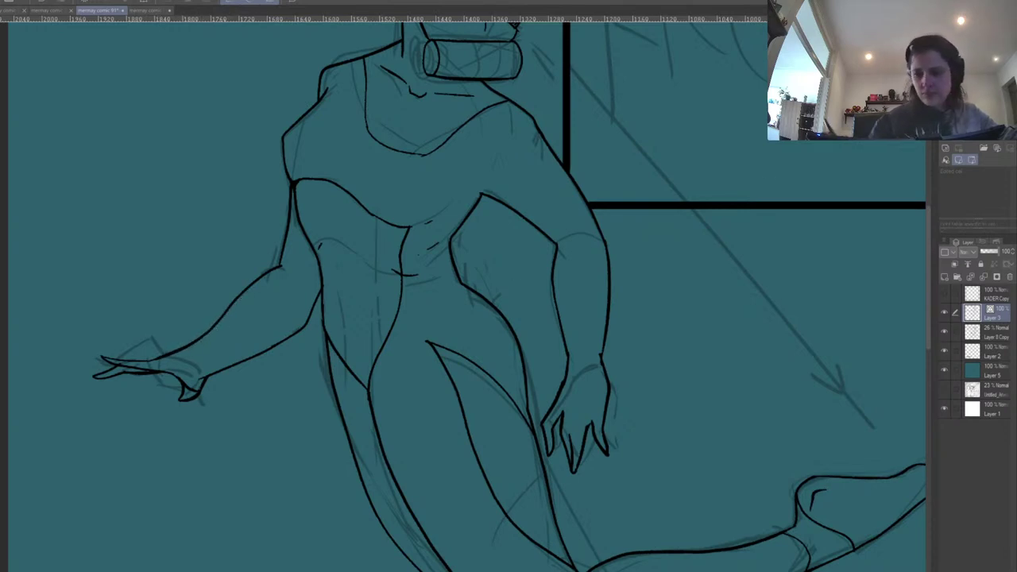
Ink the back of the outstretched hand from the wrist toward the fingers.
{"action": "left_click_drag", "start_coordinate": [184, 347], "coordinate": [136, 359]}
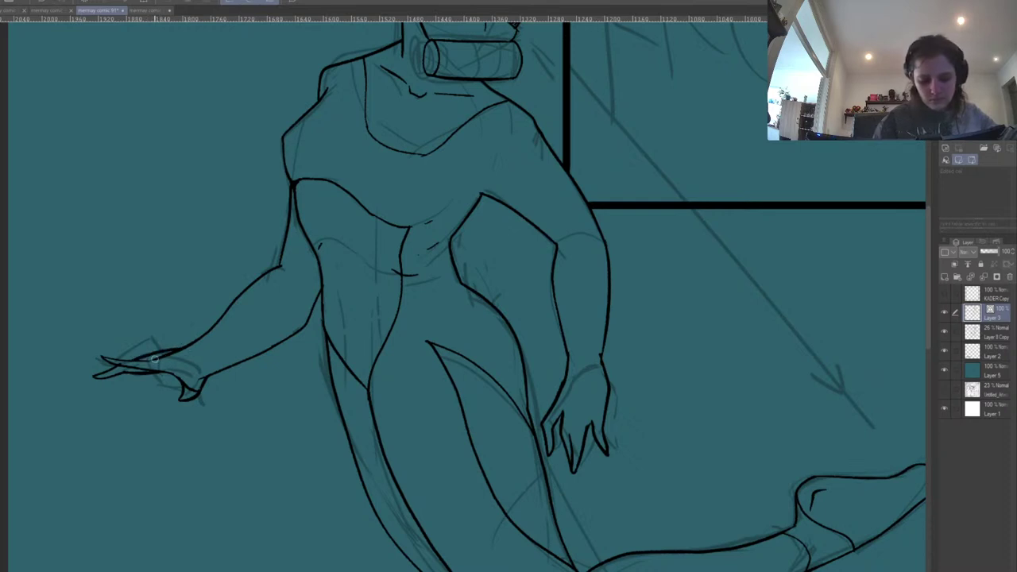
{"action": "scroll", "coordinate": [357, 295], "scroll_direction": "down", "scroll_amount": 4}
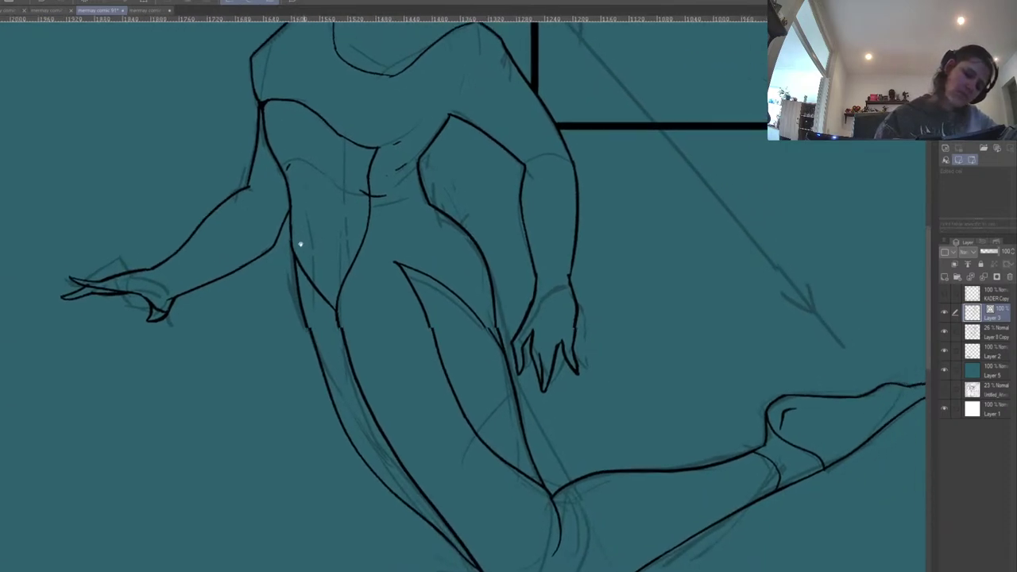
{"action": "left_click_drag", "start_coordinate": [308, 239], "coordinate": [291, 257]}
{"action": "key", "text": "ctrl+z"}
{"action": "left_click_drag", "start_coordinate": [157, 223], "coordinate": [191, 248]}
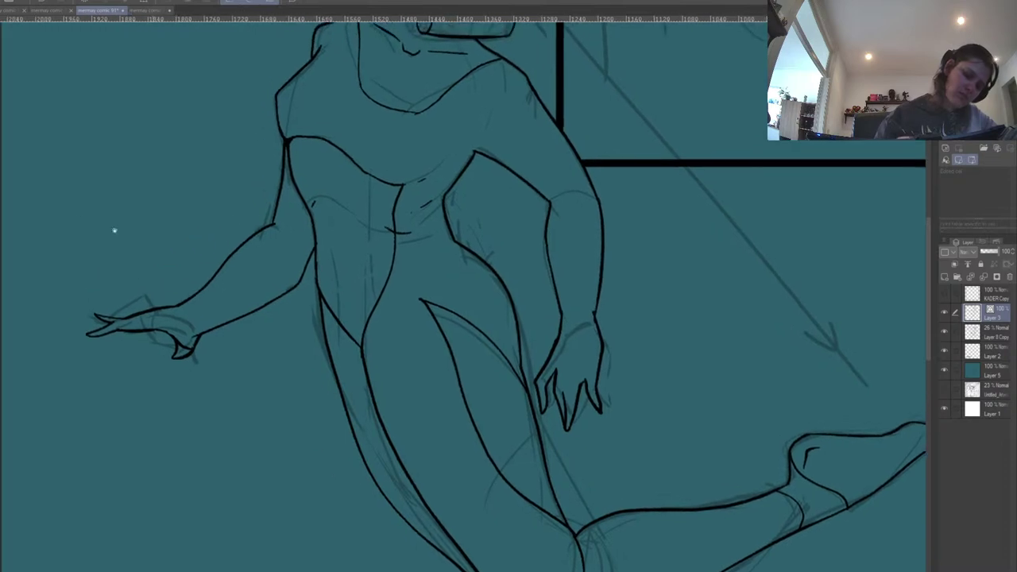
{"action": "scroll", "coordinate": [435, 309], "scroll_direction": "down", "scroll_amount": 6}
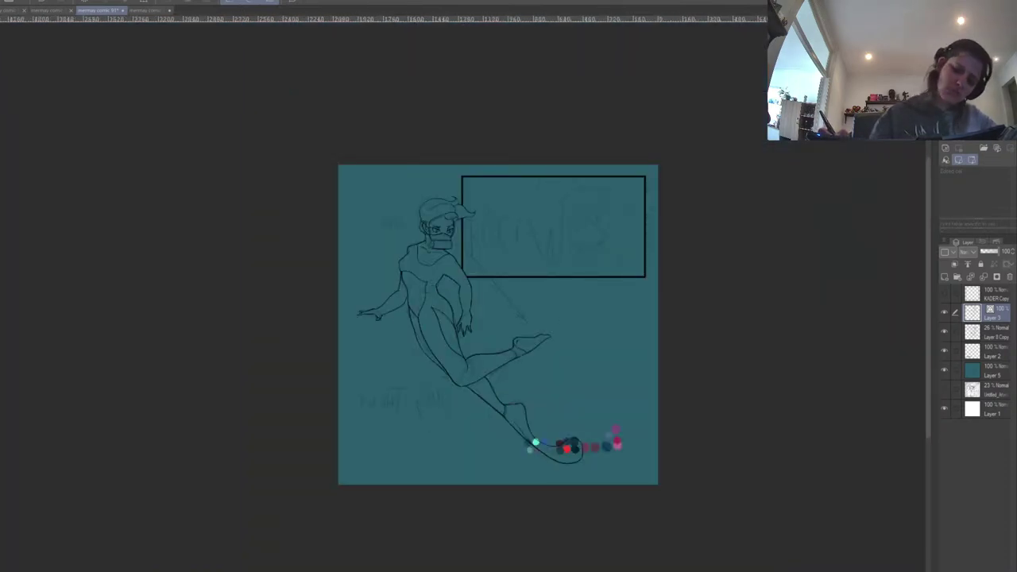
{"action": "scroll", "coordinate": [433, 309], "scroll_direction": "up", "scroll_amount": 6}
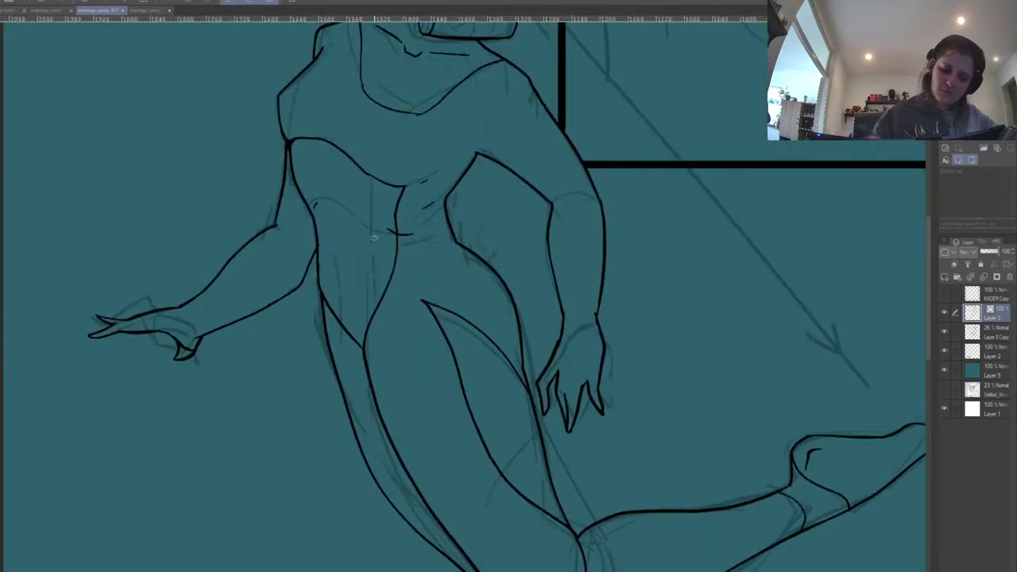
Rework the outstretched forearm's lower edge so it curves into the base of the thumb, and clean up the wrist.
{"action": "left_click_drag", "start_coordinate": [198, 342], "coordinate": [253, 294]}
{"action": "key", "text": "ctrl+z"}
{"action": "mouse_move", "coordinate": [197, 342]}
{"action": "left_mouse_down"}
{"action": "mouse_move", "coordinate": [312, 259]}
{"action": "mouse_move", "coordinate": [293, 294]}
{"action": "left_mouse_up"}
{"action": "key", "text": "ctrl+z"}
{"action": "key", "text": "e"}
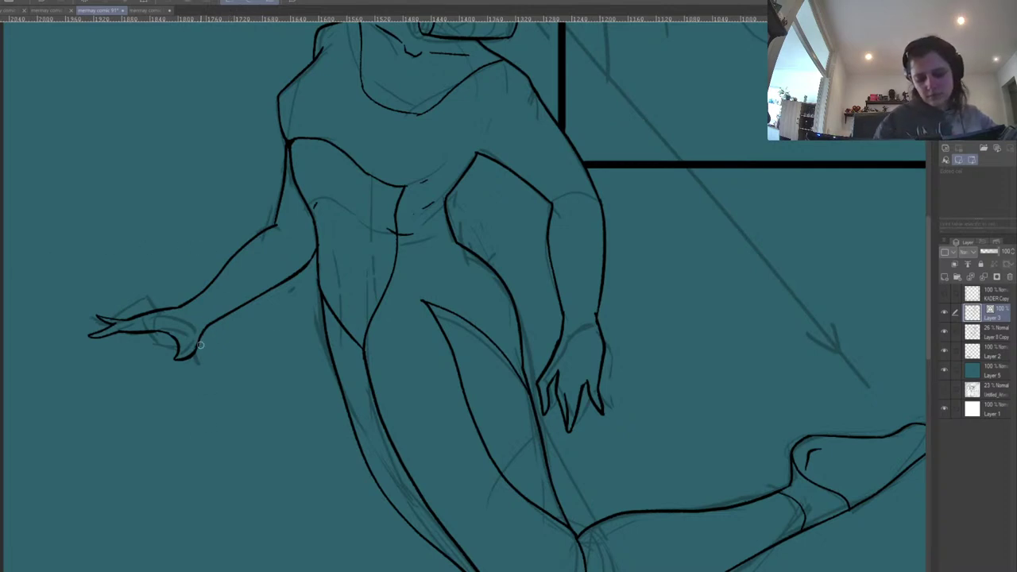
Review the whole page zoomed out, then flip the canvas horizontally to check the figure.
{"action": "left_click_drag", "start_coordinate": [658, 215], "coordinate": [455, 337]}
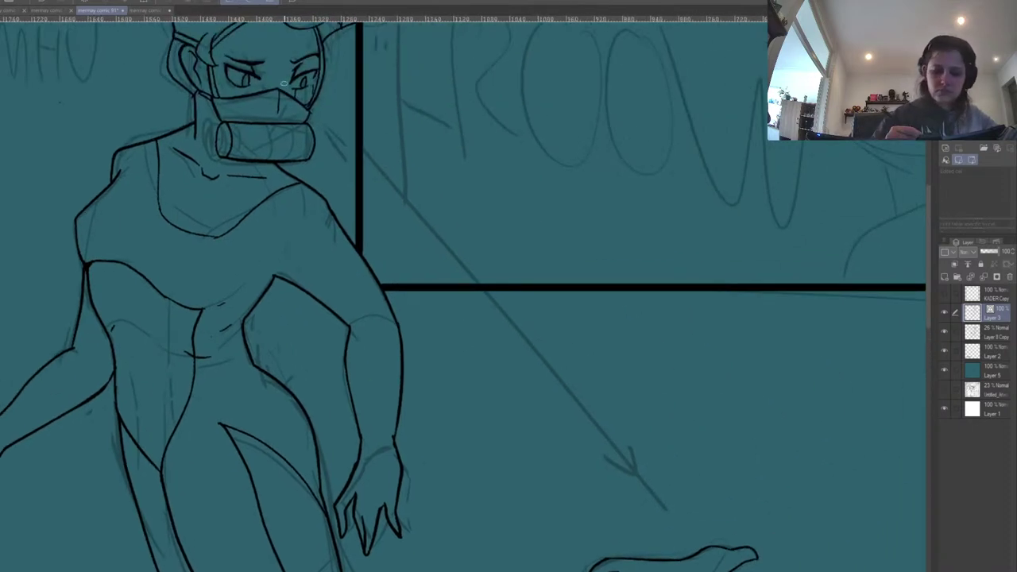
{"action": "mouse_move", "coordinate": [334, 72]}
{"action": "left_mouse_down"}
{"action": "mouse_move", "coordinate": [345, 243]}
{"action": "mouse_move", "coordinate": [336, 277]}
{"action": "mouse_move", "coordinate": [324, 245]}
{"action": "left_mouse_up"}
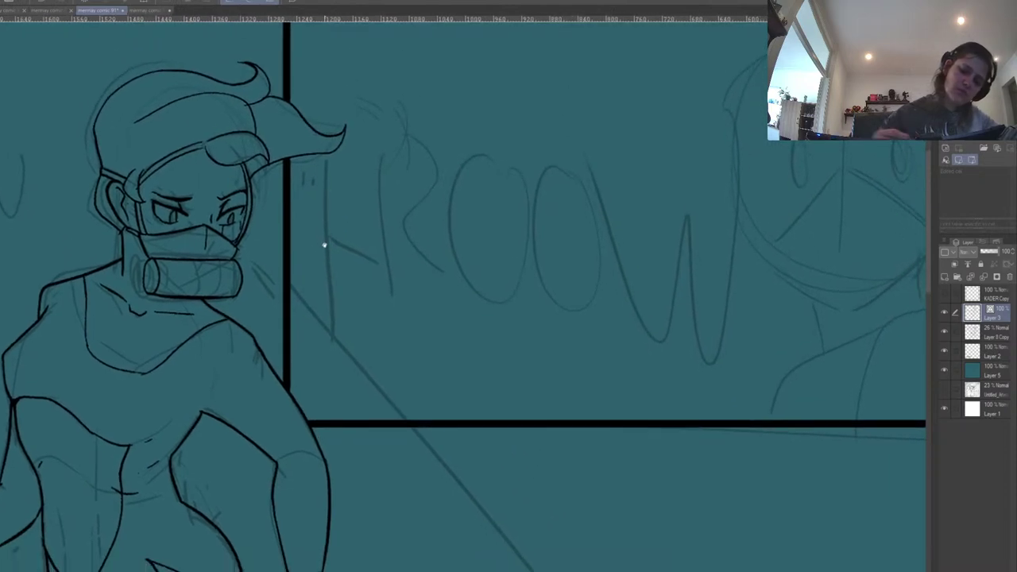
{"action": "scroll", "coordinate": [435, 311], "scroll_direction": "down", "scroll_amount": 6}
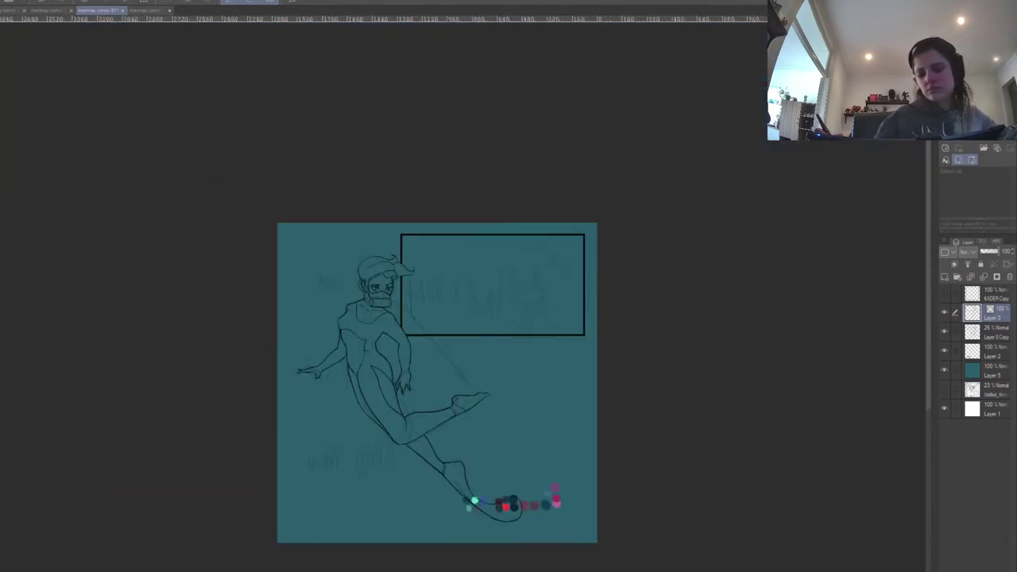
{"action": "left_click_drag", "start_coordinate": [667, 242], "coordinate": [628, 178]}
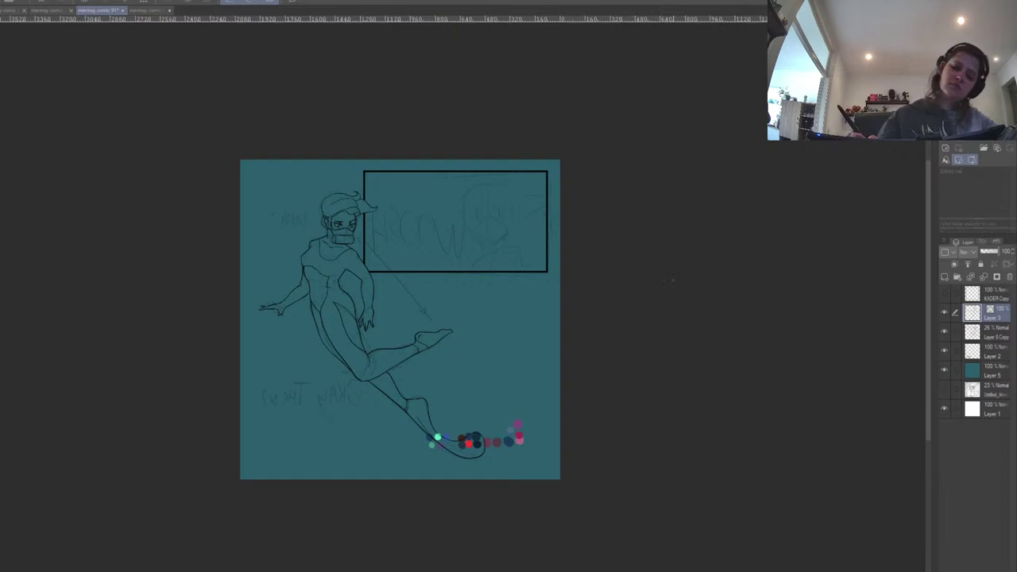
{"action": "key", "text": "h"}
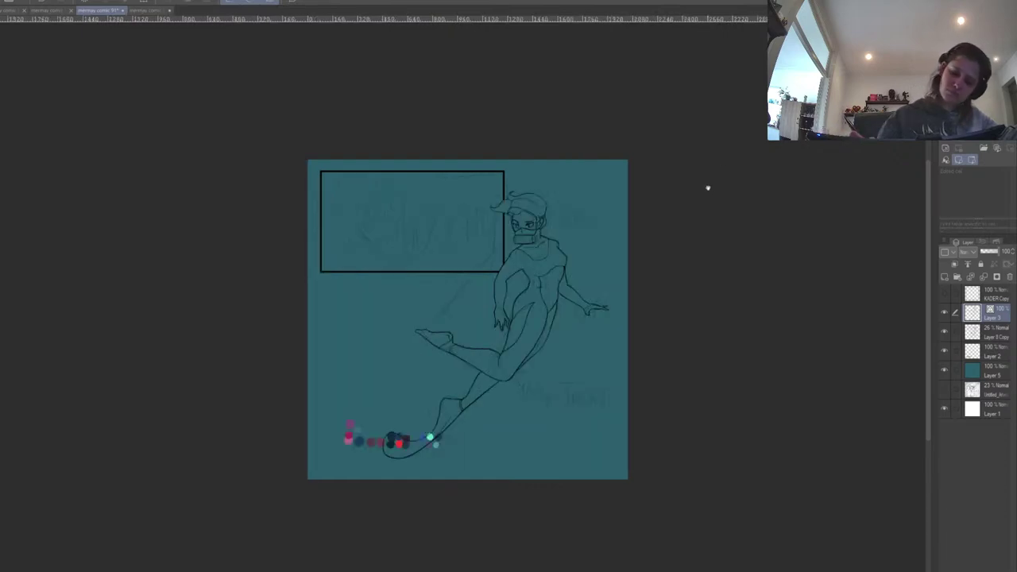
{"action": "left_click_drag", "start_coordinate": [707, 187], "coordinate": [709, 191]}
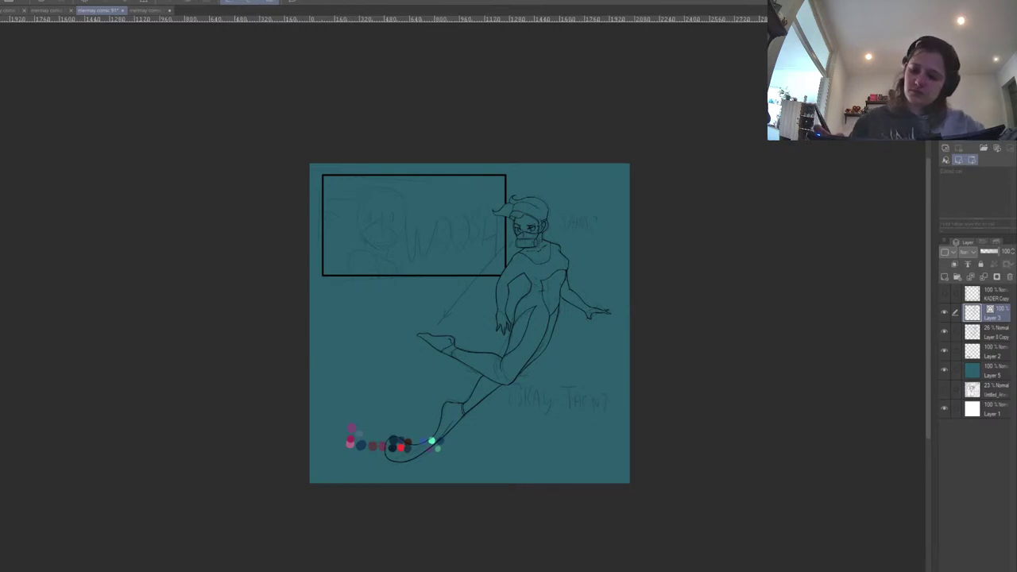
Ink two narrow oval eyes on the sketched head inside the panel.
{"action": "key", "text": "ctrl+plus"}
{"action": "key", "text": "ctrl+plus"}
{"action": "left_click_drag", "start_coordinate": [724, 139], "coordinate": [675, 295]}
{"action": "left_click_drag", "start_coordinate": [556, 231], "coordinate": [719, 279]}
{"action": "key", "text": "ctrl+plus"}
{"action": "mouse_move", "coordinate": [393, 156]}
{"action": "left_mouse_down"}
{"action": "mouse_move", "coordinate": [402, 150]}
{"action": "mouse_move", "coordinate": [398, 184]}
{"action": "left_mouse_up"}
{"action": "key", "text": "ctrl+z"}
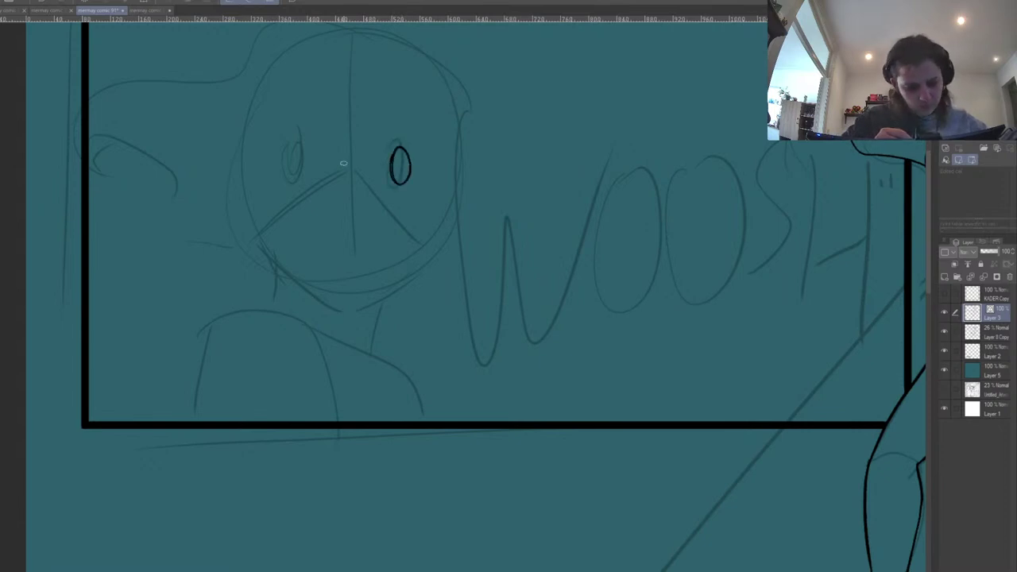
{"action": "mouse_move", "coordinate": [289, 148]}
{"action": "left_mouse_down"}
{"action": "mouse_move", "coordinate": [297, 181]}
{"action": "mouse_move", "coordinate": [303, 149]}
{"action": "left_mouse_up"}
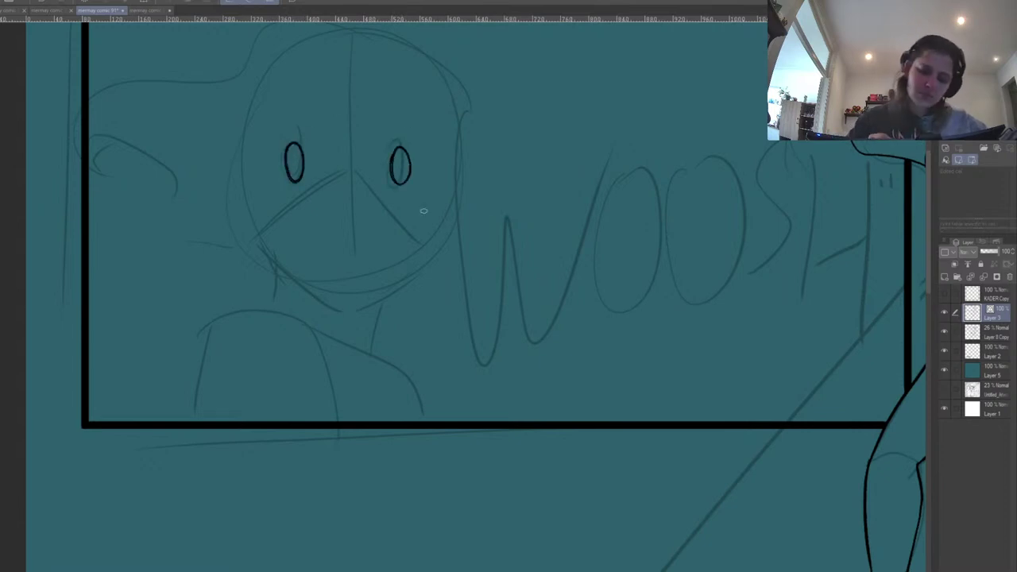
Ink the slightly arched top edge of the mask band below the panel head's eyes.
{"action": "key", "text": "ctrl+z"}
{"action": "mouse_move", "coordinate": [270, 228]}
{"action": "left_mouse_down"}
{"action": "mouse_move", "coordinate": [265, 283]}
{"action": "mouse_move", "coordinate": [391, 291]}
{"action": "left_mouse_up"}
{"action": "left_click_drag", "start_coordinate": [268, 227], "coordinate": [397, 228]}
{"action": "key", "text": "ctrl+z"}
{"action": "key", "text": "ctrl+z"}
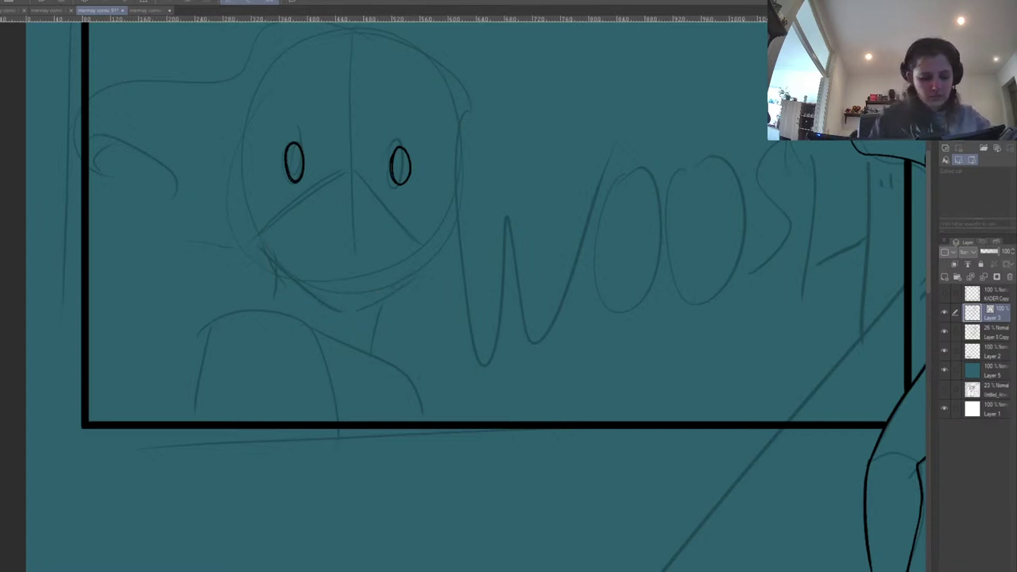
{"action": "left_click_drag", "start_coordinate": [280, 221], "coordinate": [414, 222]}
{"action": "key", "text": "ctrl+z"}
{"action": "left_click_drag", "start_coordinate": [280, 220], "coordinate": [414, 222]}
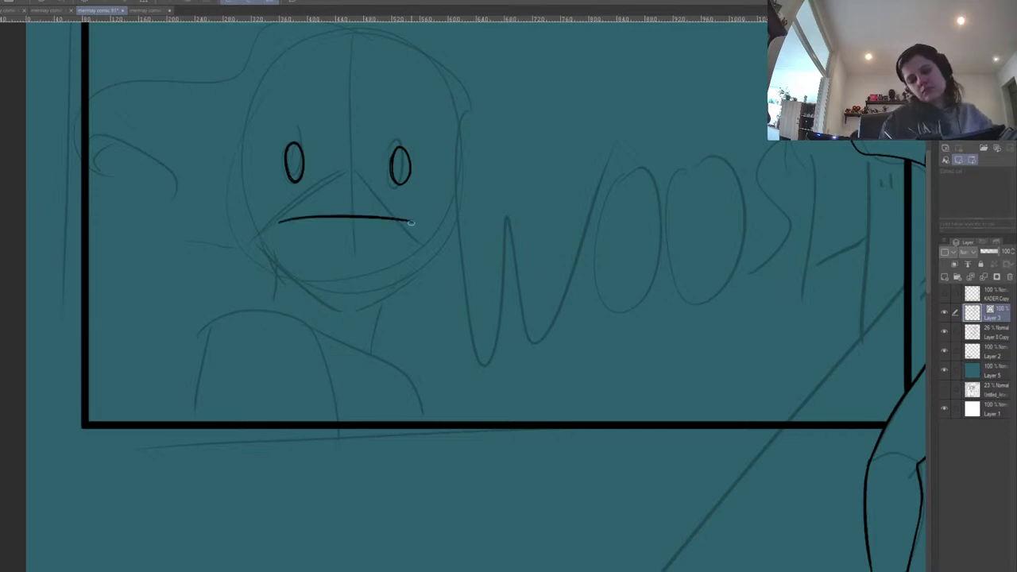
Ink the sides and bottom of the mask band to close it into a rounded rectangle.
{"action": "mouse_move", "coordinate": [277, 222]}
{"action": "left_mouse_down"}
{"action": "mouse_move", "coordinate": [280, 270]}
{"action": "mouse_move", "coordinate": [410, 277]}
{"action": "left_mouse_up"}
{"action": "key", "text": "ctrl+z"}
{"action": "key", "text": "ctrl+z"}
{"action": "key", "text": "ctrl+z"}
{"action": "left_click_drag", "start_coordinate": [279, 275], "coordinate": [426, 278]}
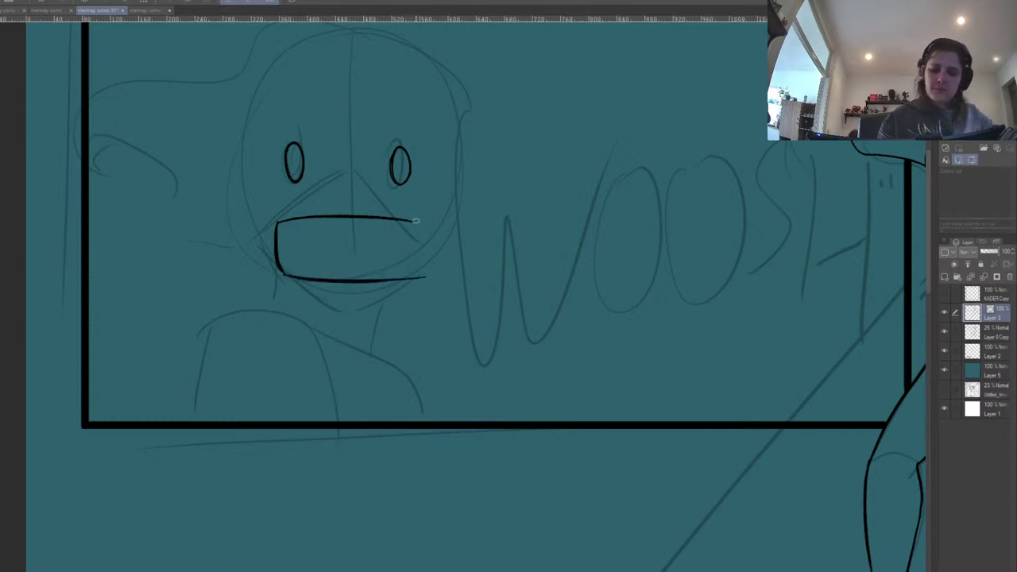
{"action": "mouse_move", "coordinate": [407, 220]}
{"action": "left_mouse_down"}
{"action": "mouse_move", "coordinate": [427, 252]}
{"action": "mouse_move", "coordinate": [429, 277]}
{"action": "left_mouse_up"}
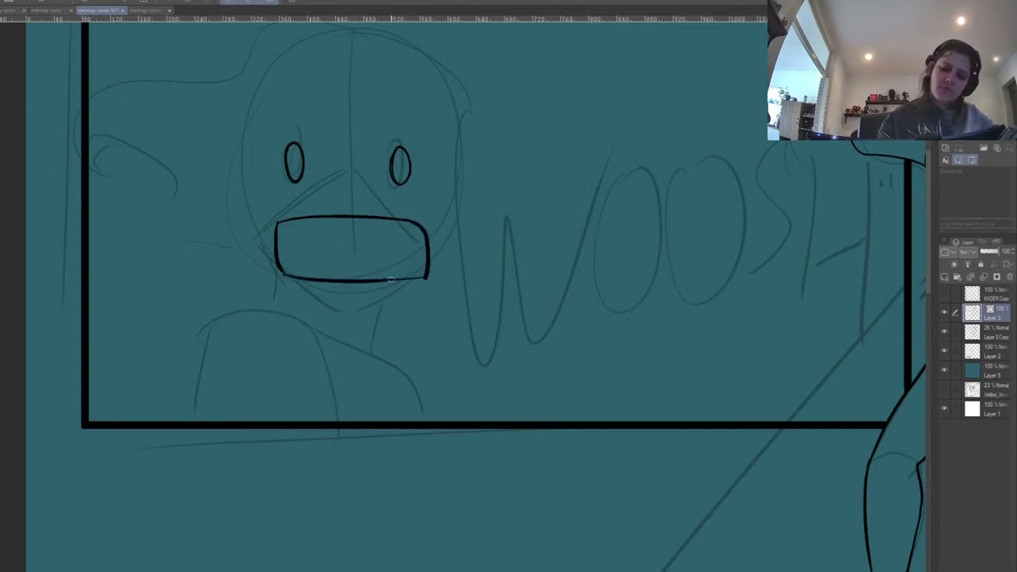
Add four vertical detail lines across the mask band, two near its ends and two farther in.
{"action": "left_click_drag", "start_coordinate": [291, 222], "coordinate": [300, 269]}
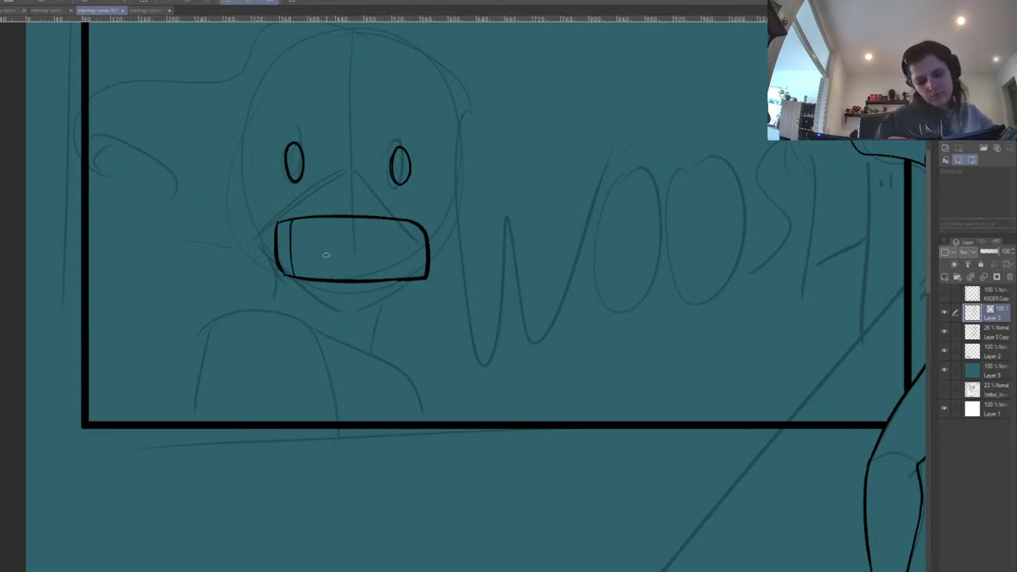
{"action": "left_click_drag", "start_coordinate": [406, 221], "coordinate": [410, 278]}
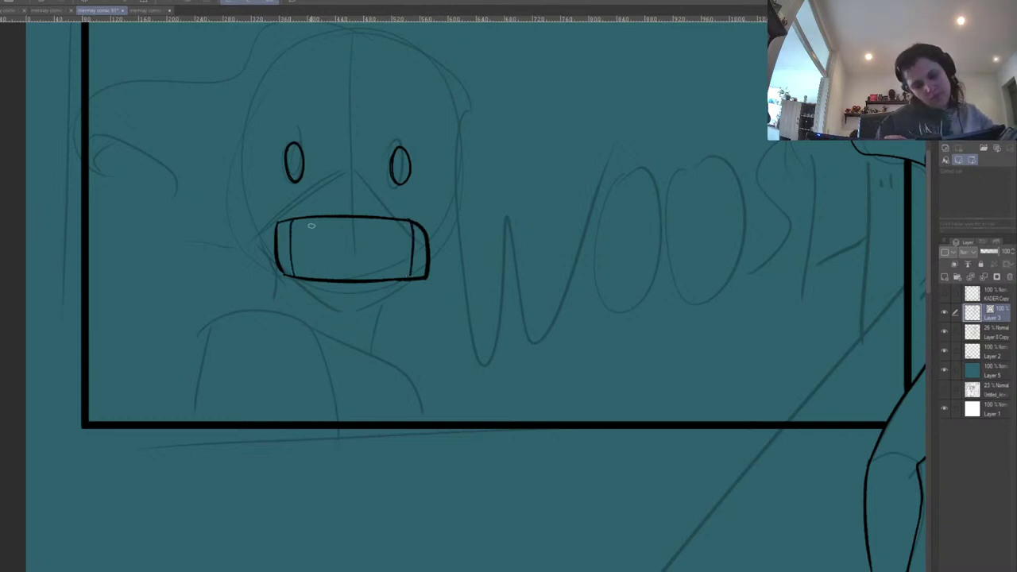
{"action": "left_click_drag", "start_coordinate": [324, 216], "coordinate": [325, 280]}
{"action": "left_click_drag", "start_coordinate": [385, 218], "coordinate": [387, 278]}
Ink the mask's shallow pointed chin section beneath the band.
{"action": "left_click_drag", "start_coordinate": [509, 260], "coordinate": [452, 349]}
{"action": "mouse_move", "coordinate": [232, 365]}
{"action": "left_mouse_down"}
{"action": "mouse_move", "coordinate": [252, 382]}
{"action": "mouse_move", "coordinate": [299, 398]}
{"action": "left_mouse_up"}
{"action": "key", "text": "ctrl+z"}
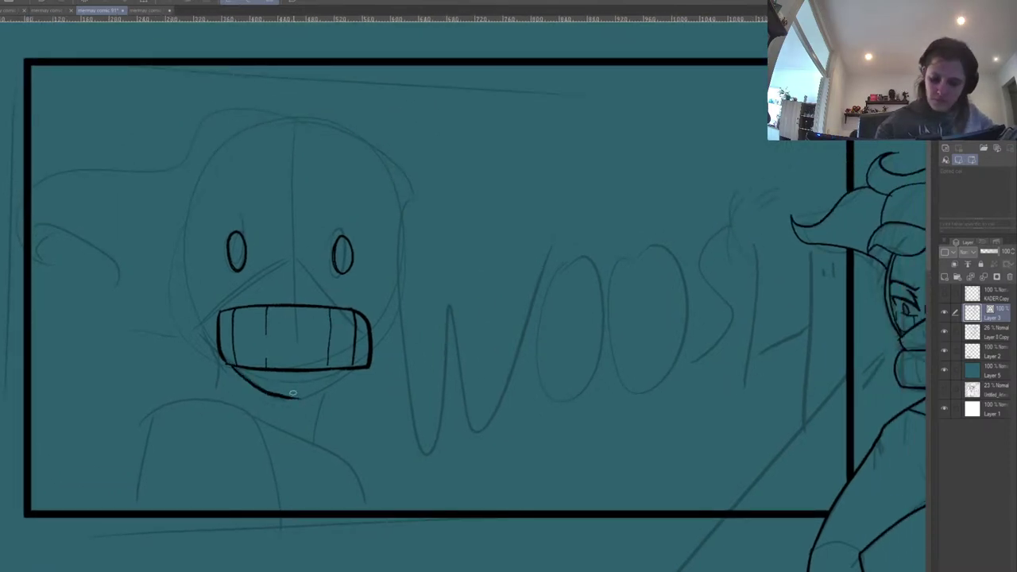
{"action": "key", "text": "ctrl+z"}
{"action": "mouse_move", "coordinate": [231, 366]}
{"action": "left_mouse_down"}
{"action": "mouse_move", "coordinate": [298, 393]}
{"action": "mouse_move", "coordinate": [286, 395]}
{"action": "mouse_move", "coordinate": [316, 385]}
{"action": "mouse_move", "coordinate": [287, 396]}
{"action": "mouse_move", "coordinate": [343, 371]}
{"action": "left_mouse_up"}
{"action": "key", "text": "ctrl+z"}
{"action": "key", "text": "ctrl+z"}
{"action": "left_click_drag", "start_coordinate": [284, 395], "coordinate": [349, 371]}
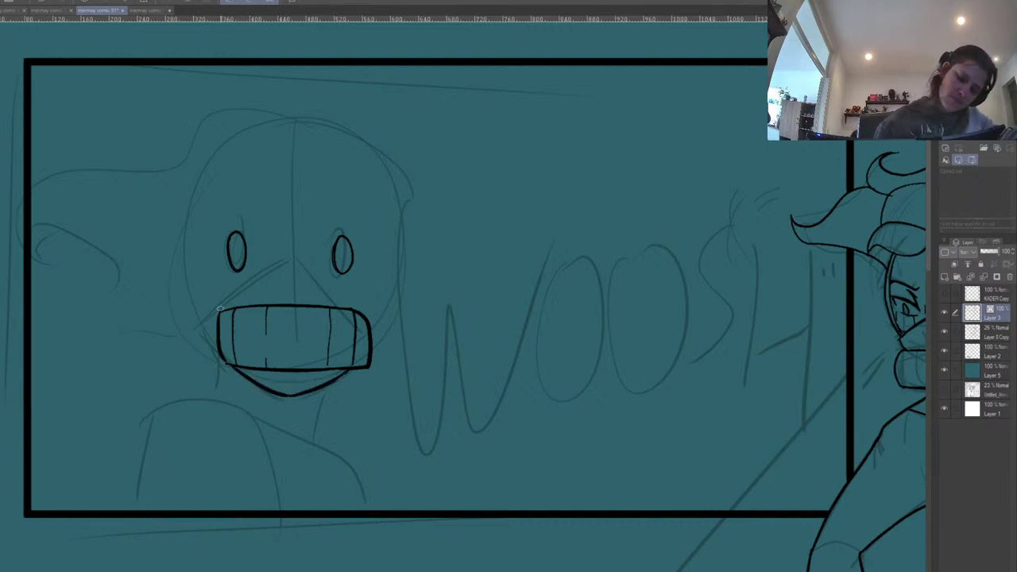
Ink two slanted lines from the band's upper corners to a nose peak, mirroring the canvas for the second one.
{"action": "mouse_move", "coordinate": [220, 355]}
{"action": "left_mouse_down"}
{"action": "mouse_move", "coordinate": [211, 325]}
{"action": "mouse_move", "coordinate": [290, 251]}
{"action": "left_mouse_up"}
{"action": "key", "text": "ctrl+z"}
{"action": "left_click_drag", "start_coordinate": [226, 310], "coordinate": [266, 268]}
{"action": "key", "text": "ctrl+z"}
{"action": "left_click_drag", "start_coordinate": [224, 308], "coordinate": [290, 256]}
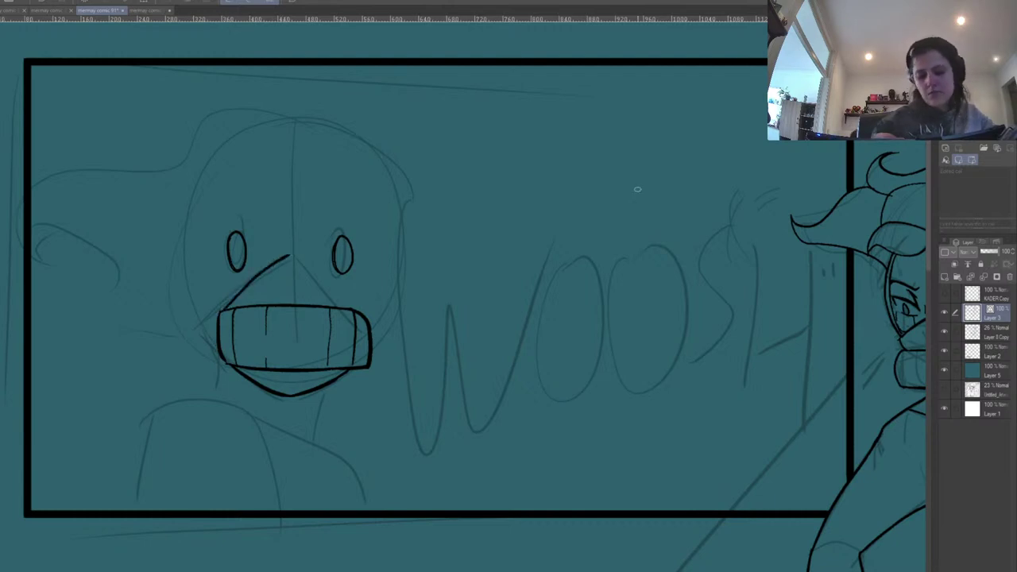
{"action": "key", "text": "h"}
{"action": "left_click_drag", "start_coordinate": [678, 296], "coordinate": [513, 311]}
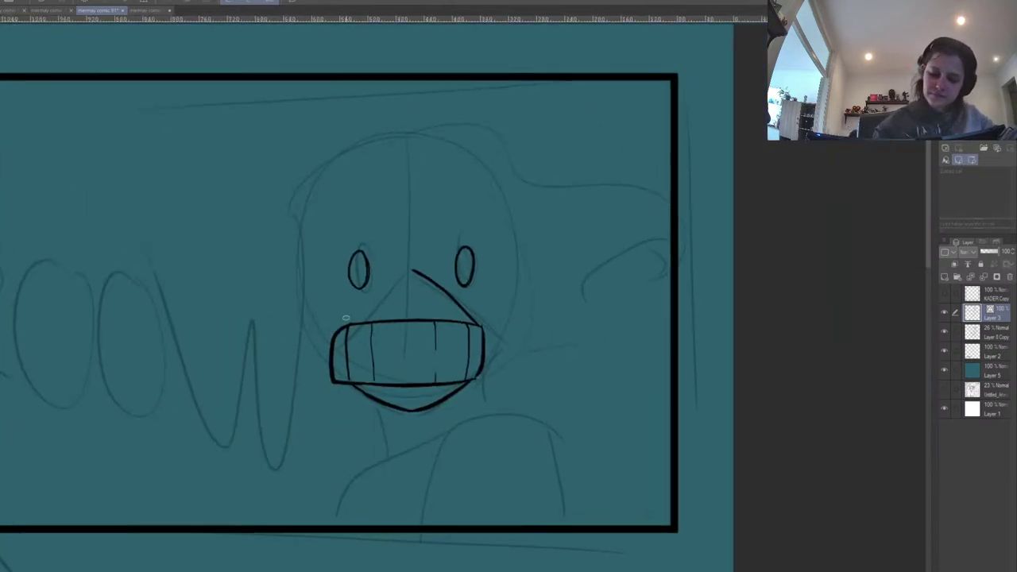
{"action": "left_click_drag", "start_coordinate": [348, 323], "coordinate": [412, 271]}
{"action": "key", "text": "ctrl+z"}
{"action": "key", "text": "ctrl+z"}
Ink the front line of the neck from under the mask down to the shoulder.
{"action": "mouse_move", "coordinate": [566, 306]}
{"action": "left_mouse_down"}
{"action": "mouse_move", "coordinate": [449, 209]}
{"action": "mouse_move", "coordinate": [407, 196]}
{"action": "left_mouse_up"}
{"action": "left_click_drag", "start_coordinate": [222, 293], "coordinate": [239, 345]}
{"action": "key", "text": "ctrl+z"}
{"action": "mouse_move", "coordinate": [414, 194]}
{"action": "left_mouse_down"}
{"action": "mouse_move", "coordinate": [407, 261]}
{"action": "mouse_move", "coordinate": [386, 269]}
{"action": "left_mouse_up"}
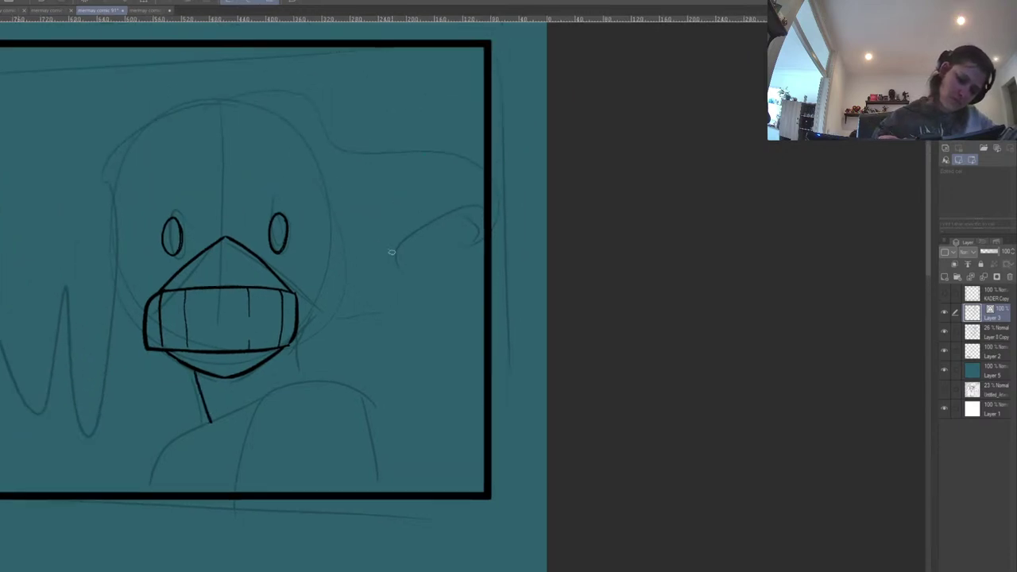
Try to ink the far side of the face curving up from the mask to the forehead.
{"action": "left_click_drag", "start_coordinate": [147, 312], "coordinate": [136, 284]}
{"action": "key", "text": "ctrl+z"}
{"action": "left_click_drag", "start_coordinate": [144, 318], "coordinate": [137, 204]}
{"action": "key", "text": "ctrl+z"}
{"action": "mouse_move", "coordinate": [146, 319]}
{"action": "left_mouse_down"}
{"action": "mouse_move", "coordinate": [130, 238]}
{"action": "mouse_move", "coordinate": [154, 156]}
{"action": "left_mouse_up"}
{"action": "key", "text": "ctrl+z"}
{"action": "mouse_move", "coordinate": [144, 320]}
{"action": "left_mouse_down"}
{"action": "mouse_move", "coordinate": [149, 180]}
{"action": "mouse_move", "coordinate": [210, 122]}
{"action": "left_mouse_up"}
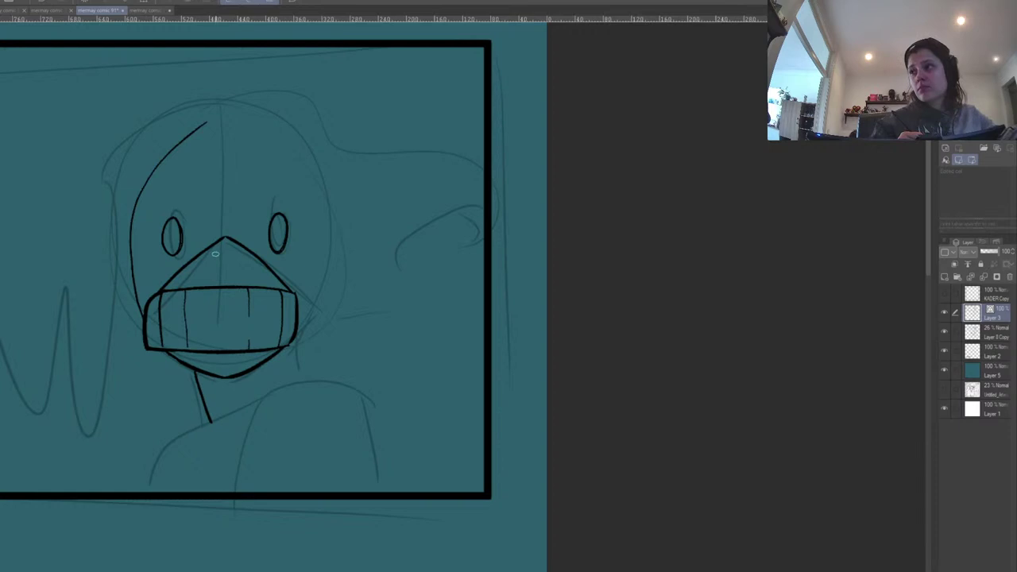
{"action": "mouse_move", "coordinate": [144, 311]}
{"action": "left_mouse_down"}
{"action": "mouse_move", "coordinate": [131, 259]}
{"action": "mouse_move", "coordinate": [181, 148]}
{"action": "mouse_move", "coordinate": [205, 125]}
{"action": "left_mouse_up"}
{"action": "key", "text": "ctrl+z"}
{"action": "key", "text": "ctrl+z"}
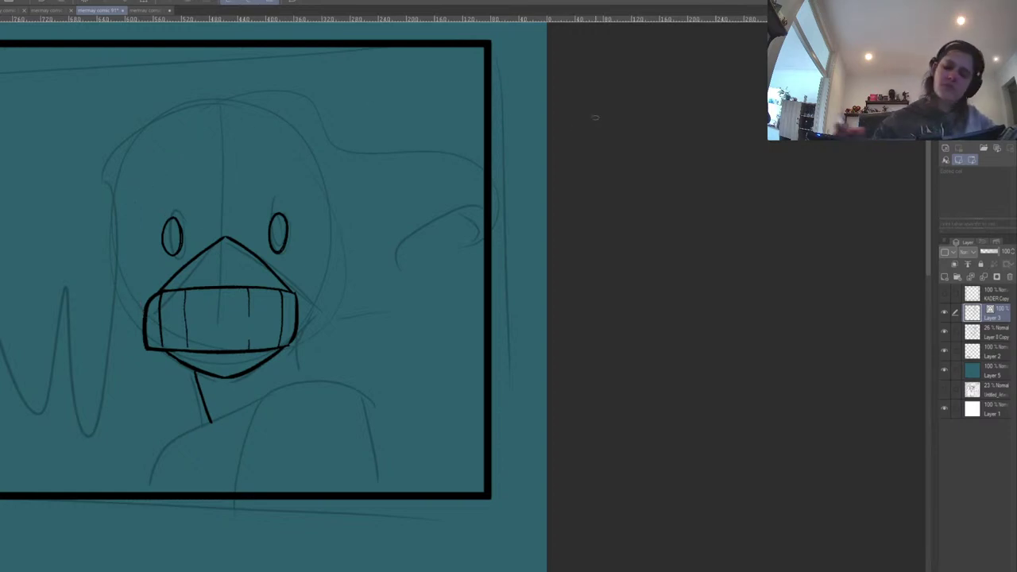
Ink the near ear and the upper and lower mask straps running to it.
{"action": "left_click_drag", "start_coordinate": [283, 281], "coordinate": [329, 247]}
{"action": "key", "text": "ctrl+z"}
{"action": "left_click_drag", "start_coordinate": [284, 283], "coordinate": [327, 249]}
{"action": "key", "text": "ctrl+z"}
{"action": "mouse_move", "coordinate": [284, 284]}
{"action": "left_mouse_down"}
{"action": "mouse_move", "coordinate": [330, 254]}
{"action": "mouse_move", "coordinate": [337, 291]}
{"action": "mouse_move", "coordinate": [342, 257]}
{"action": "mouse_move", "coordinate": [320, 302]}
{"action": "left_mouse_up"}
{"action": "key", "text": "ctrl+z"}
{"action": "key", "text": "ctrl+z"}
{"action": "key", "text": "ctrl+z"}
{"action": "key", "text": "ctrl+z"}
{"action": "key", "text": "ctrl+z"}
{"action": "mouse_move", "coordinate": [334, 226]}
{"action": "left_mouse_down"}
{"action": "mouse_move", "coordinate": [344, 230]}
{"action": "mouse_move", "coordinate": [319, 294]}
{"action": "left_mouse_up"}
{"action": "mouse_move", "coordinate": [329, 228]}
{"action": "left_mouse_down"}
{"action": "mouse_move", "coordinate": [288, 286]}
{"action": "mouse_move", "coordinate": [327, 229]}
{"action": "left_mouse_up"}
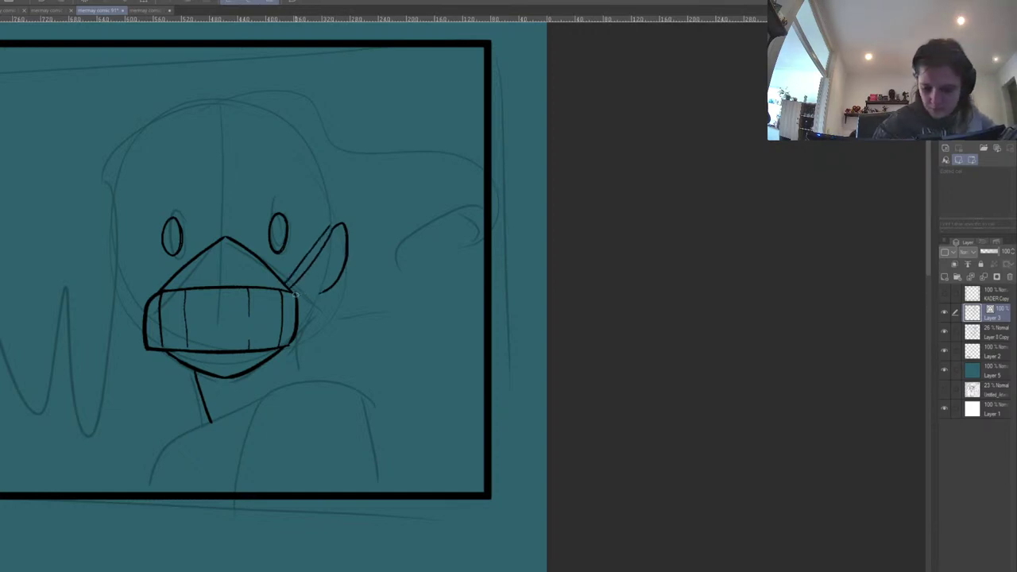
{"action": "left_click_drag", "start_coordinate": [295, 300], "coordinate": [321, 295]}
Add a short horizontal line beneath each of the panel head's eyes.
{"action": "mouse_move", "coordinate": [464, 231]}
{"action": "left_mouse_down"}
{"action": "mouse_move", "coordinate": [476, 136]}
{"action": "mouse_move", "coordinate": [466, 249]}
{"action": "left_mouse_up"}
{"action": "scroll", "coordinate": [465, 249], "scroll_direction": "up", "scroll_amount": 1}
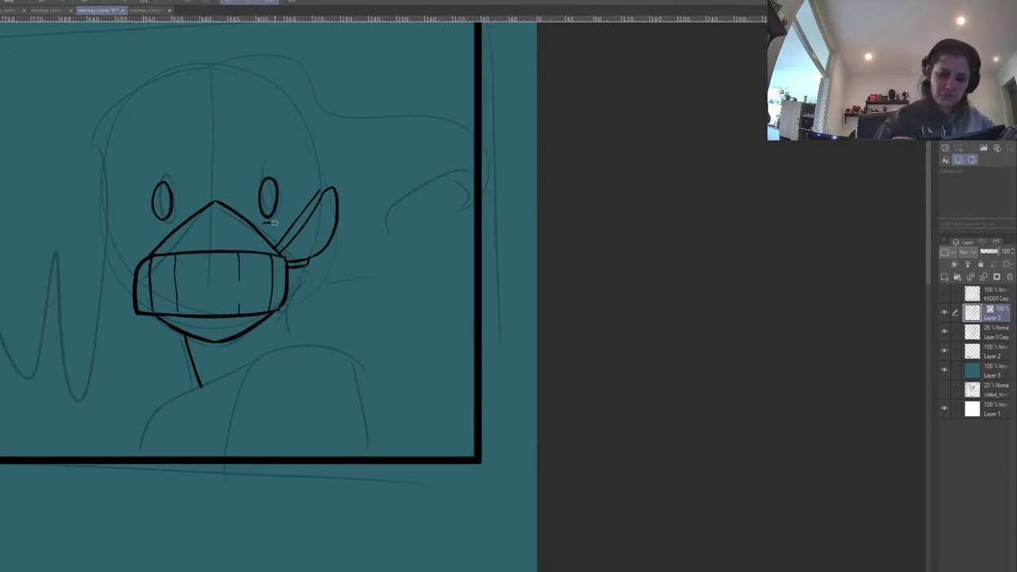
{"action": "mouse_move", "coordinate": [276, 222]}
{"action": "left_mouse_down"}
{"action": "mouse_move", "coordinate": [262, 224]}
{"action": "mouse_move", "coordinate": [269, 255]}
{"action": "left_mouse_up"}
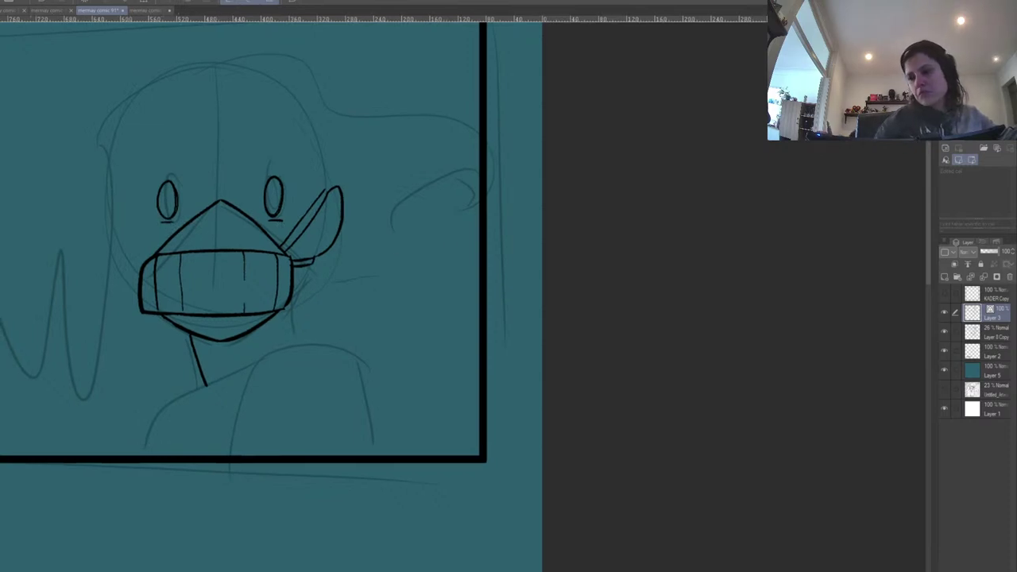
Restore the unflipped view and ink the hair outline with long wavy strands blowing back past the panel border.
{"action": "key", "text": "h"}
{"action": "left_click_drag", "start_coordinate": [802, 190], "coordinate": [485, 208]}
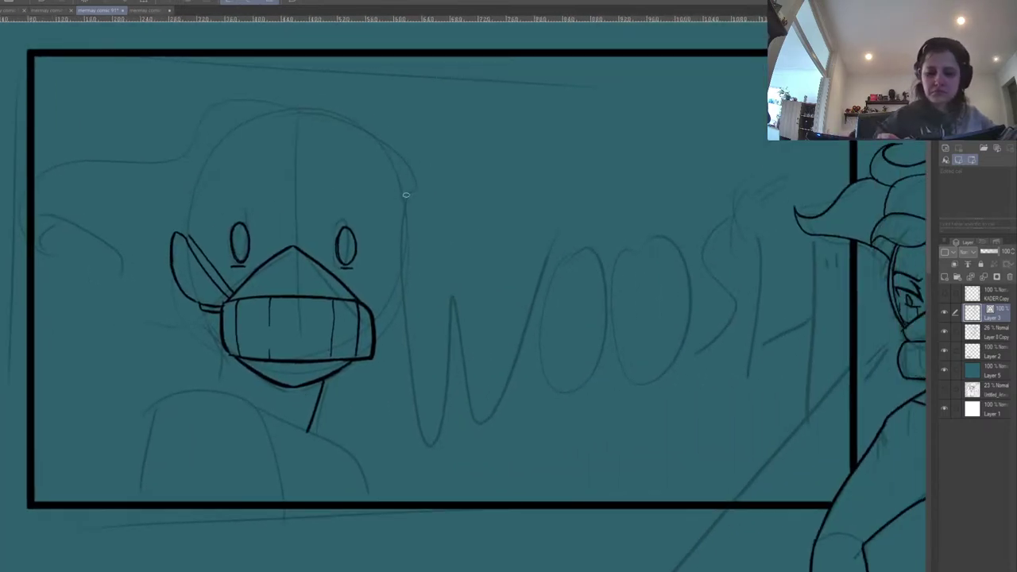
{"action": "mouse_move", "coordinate": [402, 227]}
{"action": "left_mouse_down"}
{"action": "mouse_move", "coordinate": [418, 186]}
{"action": "mouse_move", "coordinate": [275, 106]}
{"action": "mouse_move", "coordinate": [192, 107]}
{"action": "mouse_move", "coordinate": [170, 147]}
{"action": "left_mouse_up"}
{"action": "key", "text": "ctrl+z"}
{"action": "mouse_move", "coordinate": [297, 104]}
{"action": "left_mouse_down"}
{"action": "mouse_move", "coordinate": [234, 104]}
{"action": "mouse_move", "coordinate": [194, 147]}
{"action": "mouse_move", "coordinate": [283, 103]}
{"action": "mouse_move", "coordinate": [198, 149]}
{"action": "mouse_move", "coordinate": [18, 199]}
{"action": "mouse_move", "coordinate": [54, 245]}
{"action": "mouse_move", "coordinate": [90, 241]}
{"action": "mouse_move", "coordinate": [178, 288]}
{"action": "mouse_move", "coordinate": [131, 321]}
{"action": "mouse_move", "coordinate": [127, 340]}
{"action": "left_mouse_up"}
{"action": "key", "text": "ctrl+z"}
{"action": "key", "text": "ctrl+z"}
{"action": "key", "text": "ctrl+z"}
{"action": "mouse_move", "coordinate": [168, 285]}
{"action": "left_mouse_down"}
{"action": "mouse_move", "coordinate": [106, 340]}
{"action": "mouse_move", "coordinate": [70, 340]}
{"action": "mouse_move", "coordinate": [174, 317]}
{"action": "mouse_move", "coordinate": [209, 324]}
{"action": "left_mouse_up"}
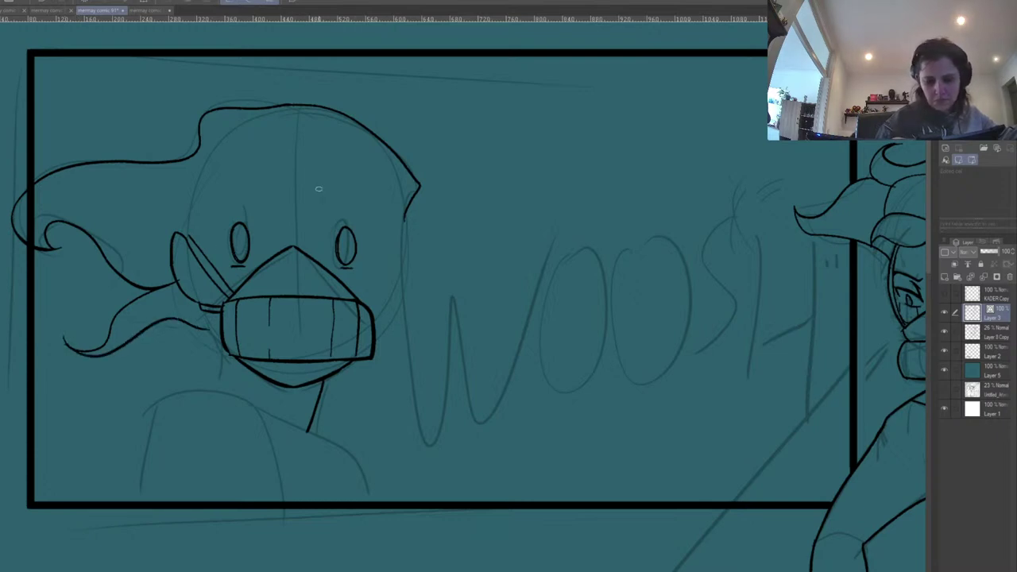
Ink a curled lock over the forehead and the hairline from it down to the near ear.
{"action": "left_click_drag", "start_coordinate": [302, 159], "coordinate": [208, 194]}
{"action": "key", "text": "ctrl+z"}
{"action": "mouse_move", "coordinate": [320, 173]}
{"action": "left_mouse_down"}
{"action": "mouse_move", "coordinate": [219, 182]}
{"action": "mouse_move", "coordinate": [221, 193]}
{"action": "mouse_move", "coordinate": [326, 177]}
{"action": "left_mouse_up"}
{"action": "scroll", "coordinate": [491, 213], "scroll_direction": "down", "scroll_amount": 2}
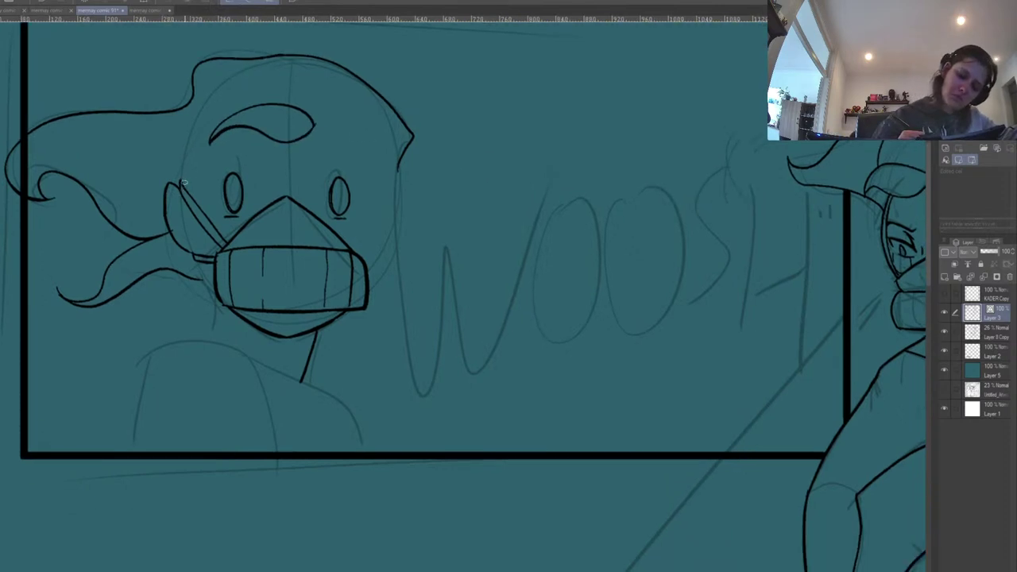
{"action": "left_click_drag", "start_coordinate": [178, 184], "coordinate": [239, 132]}
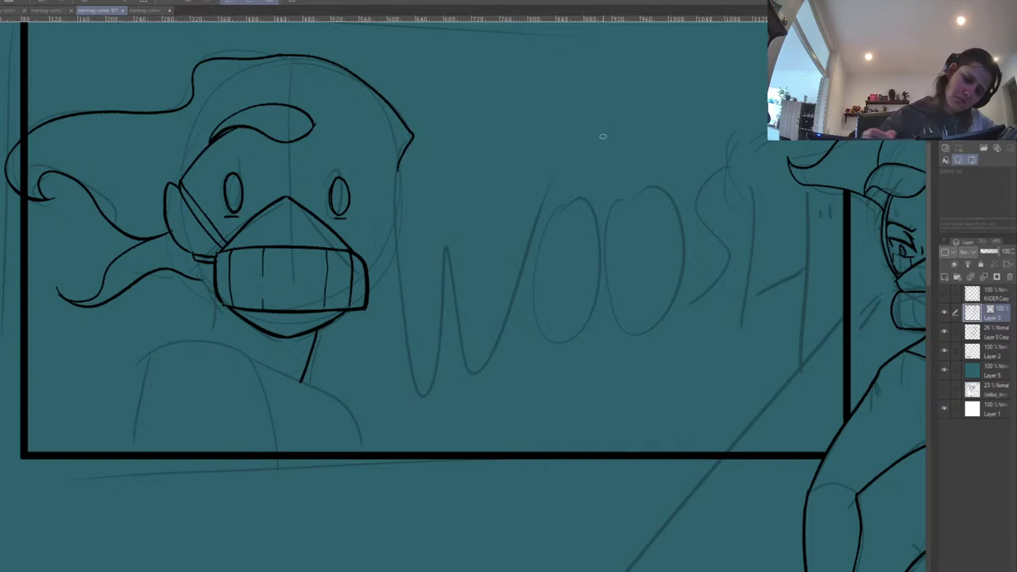
Mirror the canvas and ink the far side of the face from the mask up to the forehead lock.
{"action": "key", "text": "h"}
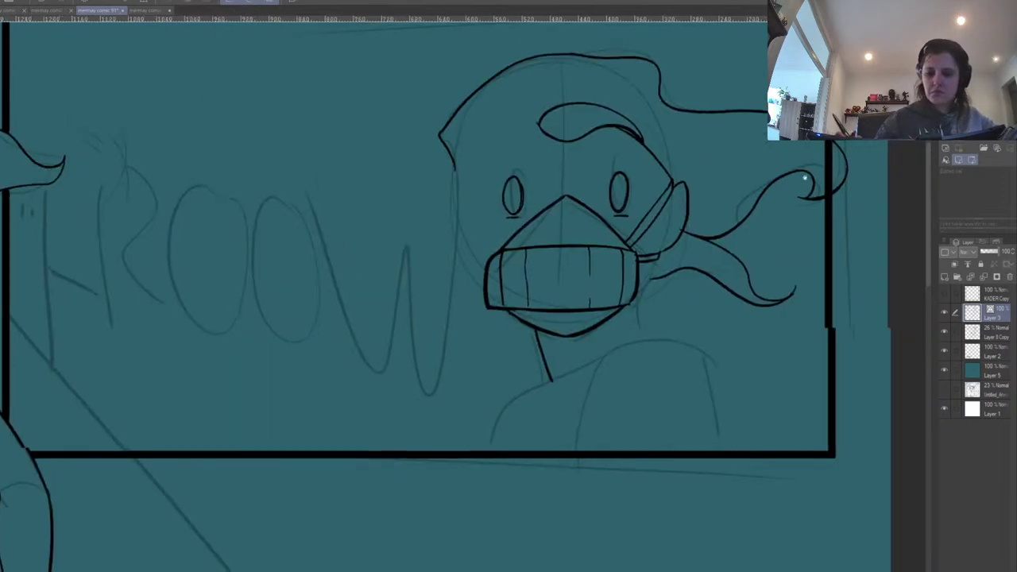
{"action": "left_click_drag", "start_coordinate": [638, 173], "coordinate": [369, 192]}
{"action": "left_click_drag", "start_coordinate": [231, 285], "coordinate": [226, 218]}
{"action": "key", "text": "ctrl+z"}
{"action": "mouse_move", "coordinate": [232, 291]}
{"action": "left_mouse_down"}
{"action": "mouse_move", "coordinate": [225, 232]}
{"action": "mouse_move", "coordinate": [287, 141]}
{"action": "left_mouse_up"}
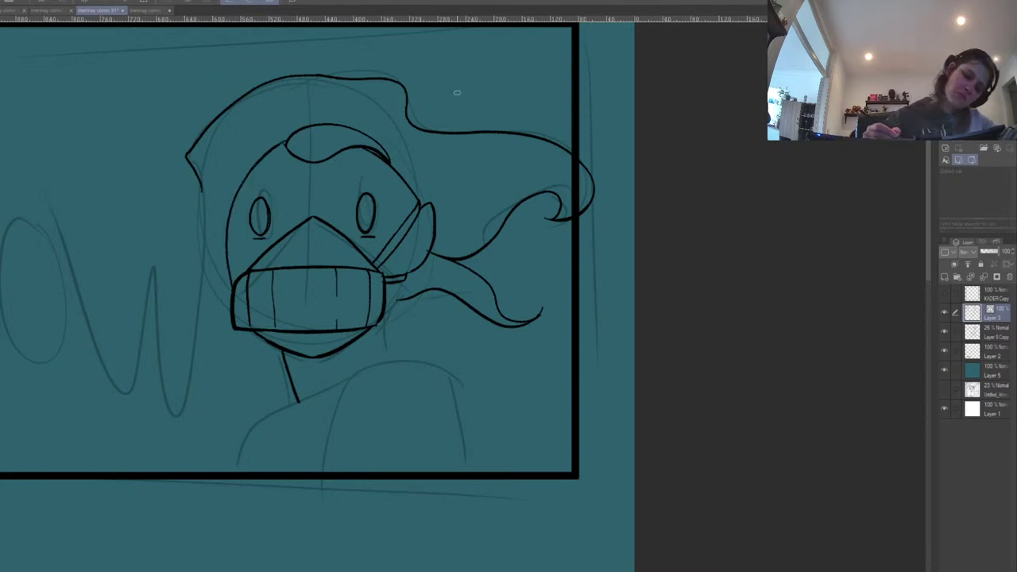
{"action": "key", "text": "ctrl+z"}
{"action": "mouse_move", "coordinate": [232, 301]}
{"action": "left_mouse_down"}
{"action": "mouse_move", "coordinate": [219, 259]}
{"action": "mouse_move", "coordinate": [272, 143]}
{"action": "left_mouse_up"}
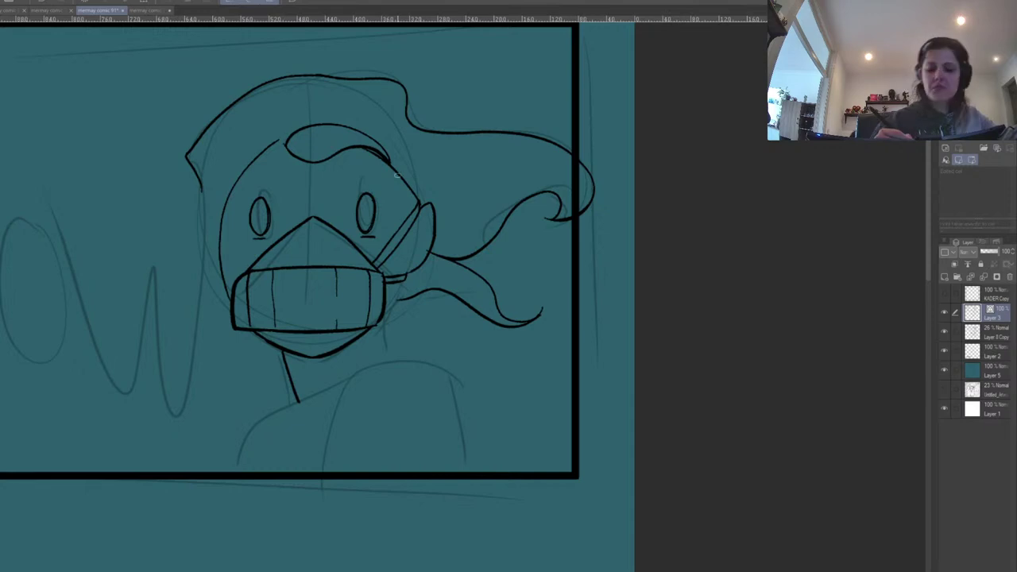
Ink a second line alongside the far face edge and add the far ear.
{"action": "mouse_move", "coordinate": [196, 220]}
{"action": "left_mouse_down"}
{"action": "mouse_move", "coordinate": [230, 292]}
{"action": "mouse_move", "coordinate": [227, 230]}
{"action": "mouse_move", "coordinate": [249, 175]}
{"action": "mouse_move", "coordinate": [289, 136]}
{"action": "left_mouse_up"}
{"action": "mouse_move", "coordinate": [521, 100]}
{"action": "left_mouse_down"}
{"action": "mouse_move", "coordinate": [484, 46]}
{"action": "mouse_move", "coordinate": [477, 57]}
{"action": "left_mouse_up"}
{"action": "left_click_drag", "start_coordinate": [322, 105], "coordinate": [360, 163]}
{"action": "key", "text": "ctrl+z"}
Flip the canvas back and ink an inner line beside the near hairline, from the strap to the forehead lock.
{"action": "key", "text": "h"}
{"action": "mouse_move", "coordinate": [792, 158]}
{"action": "left_mouse_down"}
{"action": "mouse_move", "coordinate": [632, 167]}
{"action": "mouse_move", "coordinate": [460, 212]}
{"action": "left_mouse_up"}
{"action": "left_click_drag", "start_coordinate": [172, 226], "coordinate": [207, 164]}
{"action": "key", "text": "ctrl+z"}
{"action": "left_click_drag", "start_coordinate": [175, 232], "coordinate": [219, 158]}
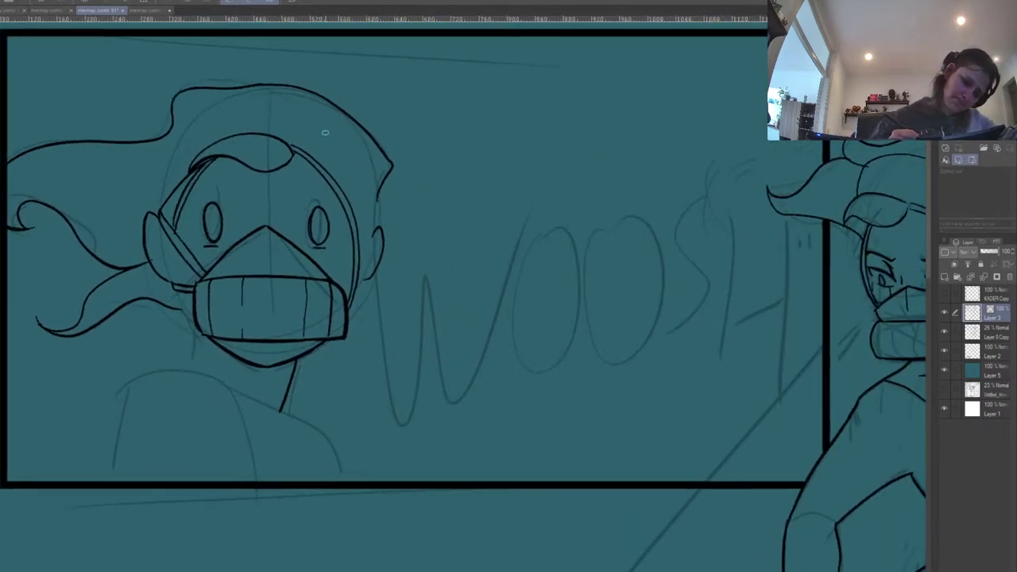
{"action": "key", "text": "ctrl+z"}
{"action": "mouse_move", "coordinate": [175, 234]}
{"action": "left_mouse_down"}
{"action": "mouse_move", "coordinate": [200, 172]}
{"action": "mouse_move", "coordinate": [222, 157]}
{"action": "left_mouse_up"}
Ink the near side of the face behind the mask straps, from the ear down toward the mask band.
{"action": "left_click_drag", "start_coordinate": [437, 190], "coordinate": [430, 119]}
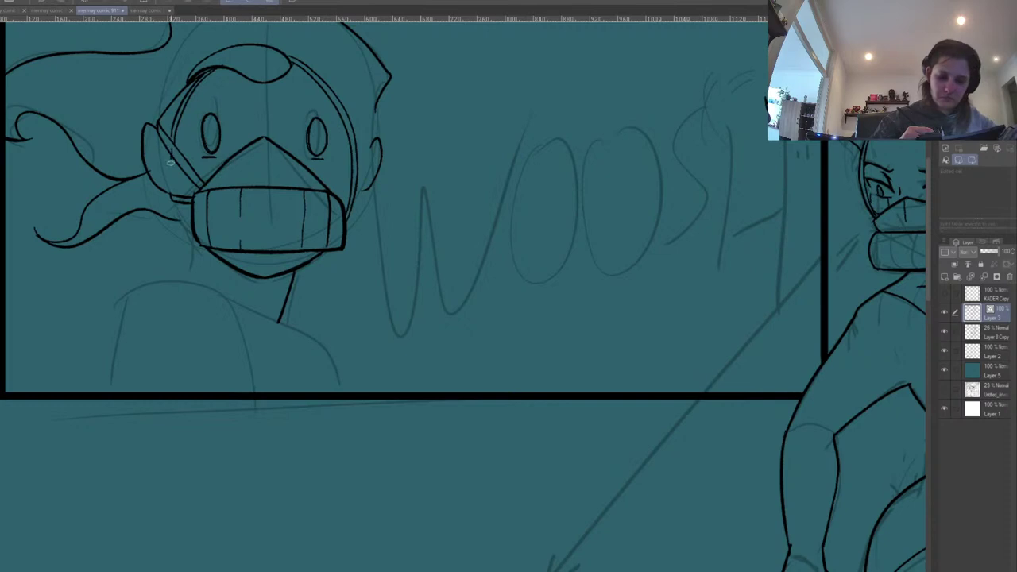
{"action": "left_click_drag", "start_coordinate": [166, 150], "coordinate": [173, 197]}
{"action": "mouse_move", "coordinate": [368, 170]}
{"action": "left_mouse_down"}
{"action": "mouse_move", "coordinate": [363, 132]}
{"action": "mouse_move", "coordinate": [361, 151]}
{"action": "left_mouse_up"}
{"action": "left_click_drag", "start_coordinate": [170, 188], "coordinate": [186, 221]}
{"action": "key", "text": "ctrl+z"}
Ink the near side of the neck from the jaw below the mask down toward the shoulder.
{"action": "left_click_drag", "start_coordinate": [395, 202], "coordinate": [390, 238]}
{"action": "left_click_drag", "start_coordinate": [187, 295], "coordinate": [195, 319]}
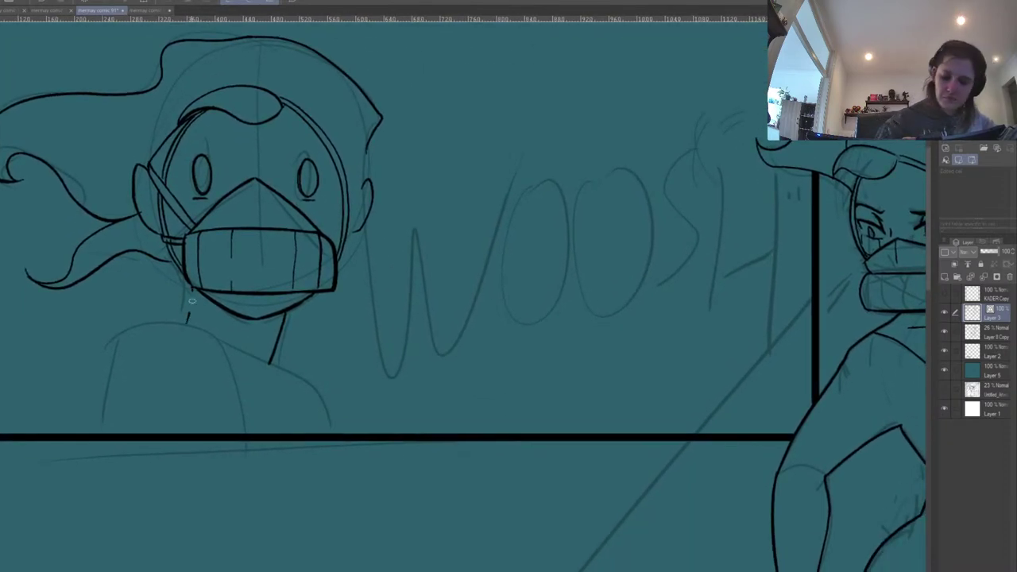
{"action": "left_click_drag", "start_coordinate": [434, 237], "coordinate": [413, 293]}
{"action": "key", "text": "ctrl+z"}
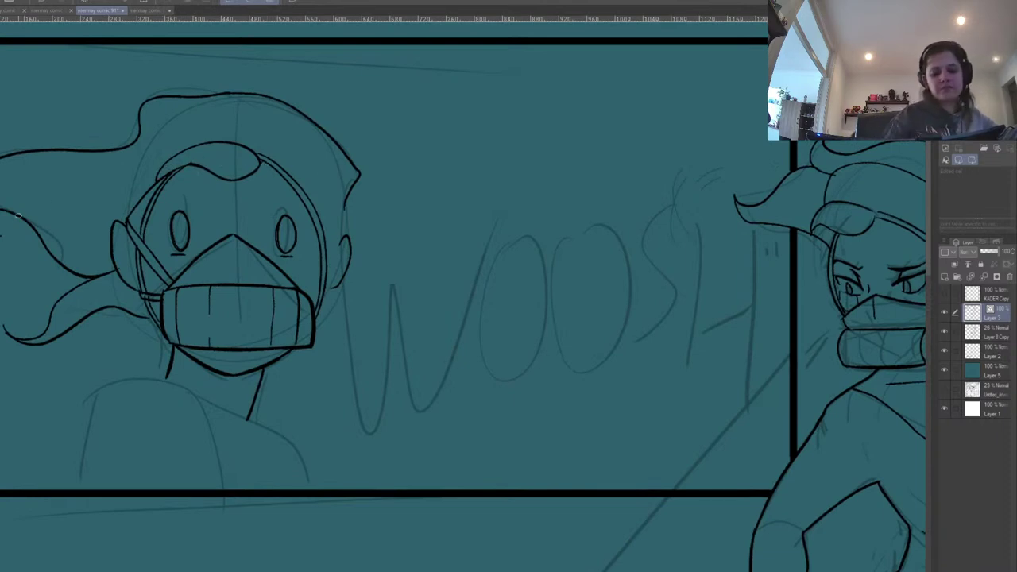
Ink a short, straight eyebrow above each eye of the masked head.
{"action": "left_click_drag", "start_coordinate": [333, 225], "coordinate": [469, 170]}
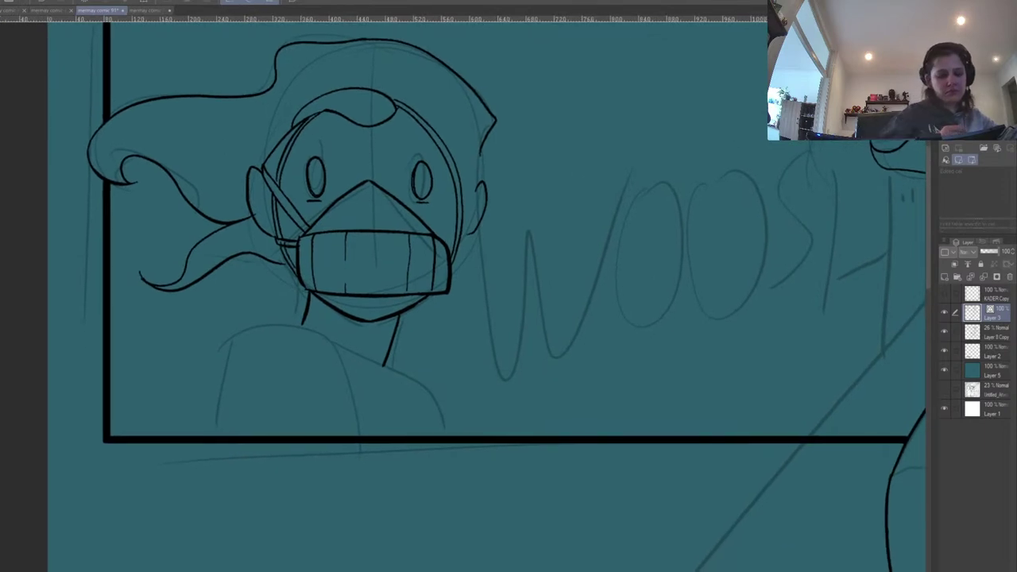
{"action": "left_click_drag", "start_coordinate": [402, 159], "coordinate": [435, 157]}
{"action": "key", "text": "ctrl+z"}
{"action": "key", "text": "ctrl+z"}
{"action": "left_click_drag", "start_coordinate": [304, 152], "coordinate": [329, 153]}
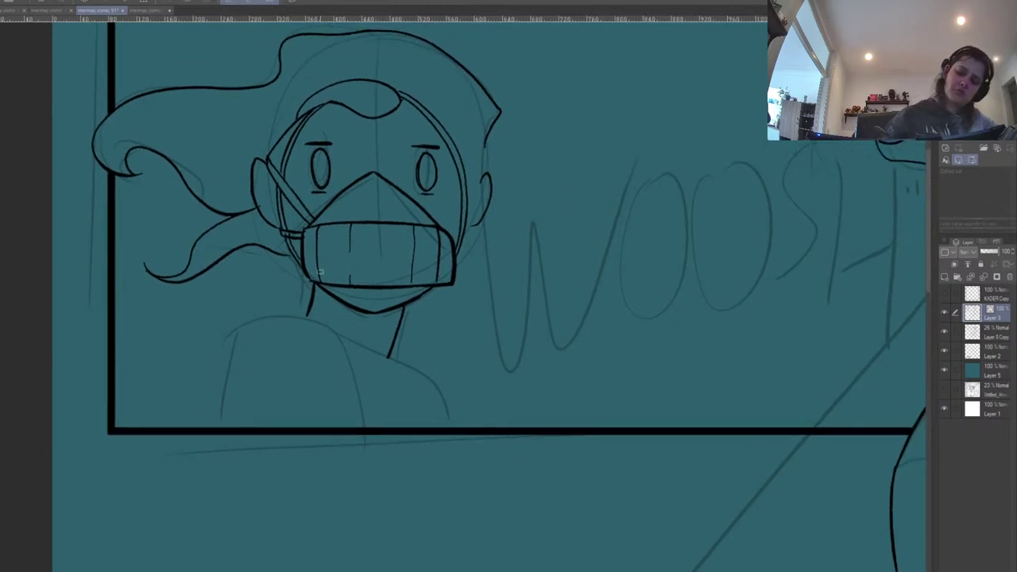
Ink the near shoulder and arm from the base of the neck down to the panel's lower border.
{"action": "mouse_move", "coordinate": [306, 315]}
{"action": "left_mouse_down"}
{"action": "mouse_move", "coordinate": [209, 371]}
{"action": "mouse_move", "coordinate": [221, 423]}
{"action": "left_mouse_up"}
{"action": "key", "text": "ctrl+z"}
{"action": "left_click_drag", "start_coordinate": [211, 371], "coordinate": [213, 428]}
{"action": "left_click_drag", "start_coordinate": [401, 337], "coordinate": [404, 311]}
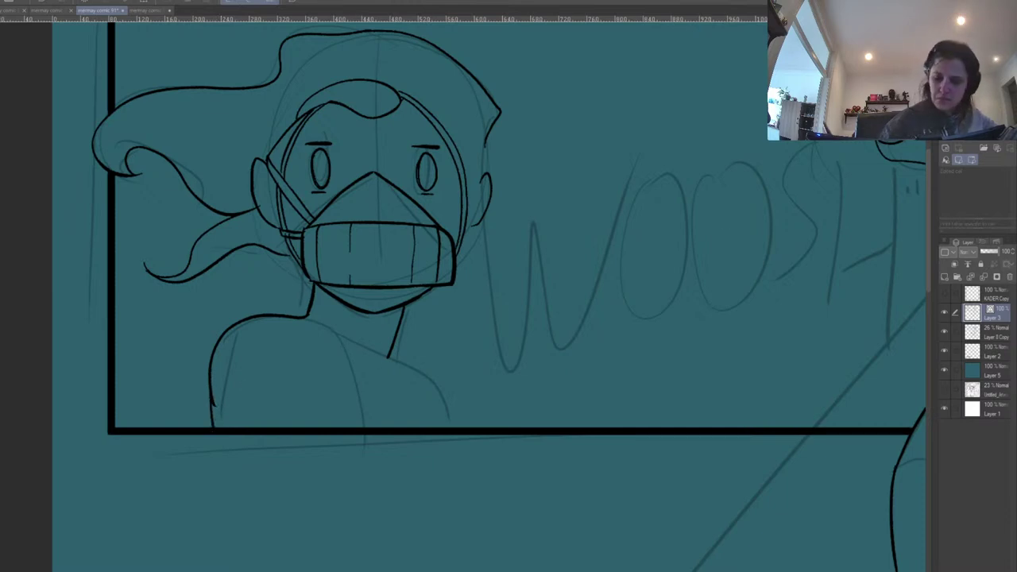
Ink the curved neckline of the top and the far shoulder down to the panel's lower border.
{"action": "mouse_move", "coordinate": [264, 318]}
{"action": "left_mouse_down"}
{"action": "mouse_move", "coordinate": [359, 402]}
{"action": "mouse_move", "coordinate": [391, 407]}
{"action": "left_mouse_up"}
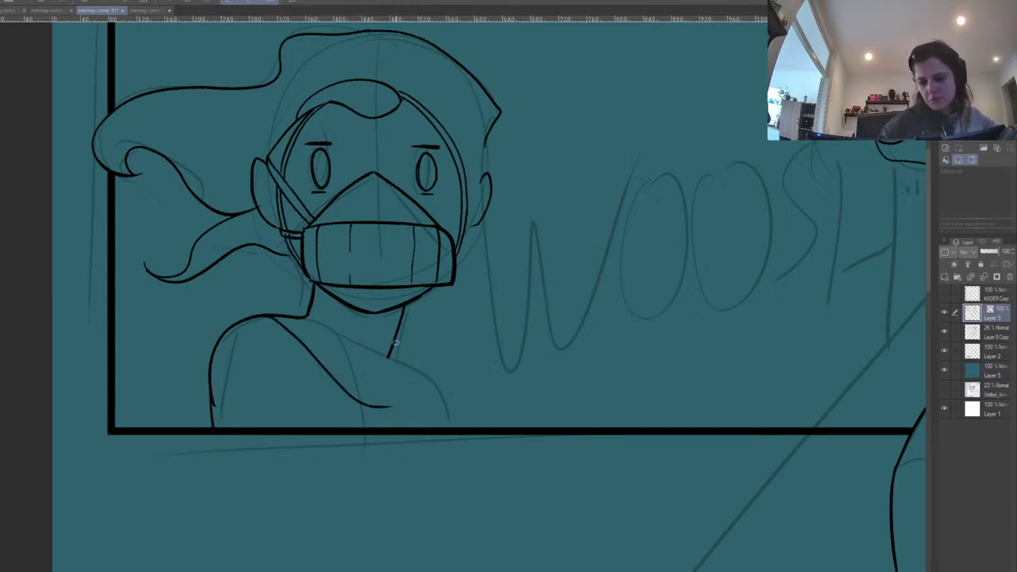
{"action": "left_click_drag", "start_coordinate": [395, 340], "coordinate": [459, 418]}
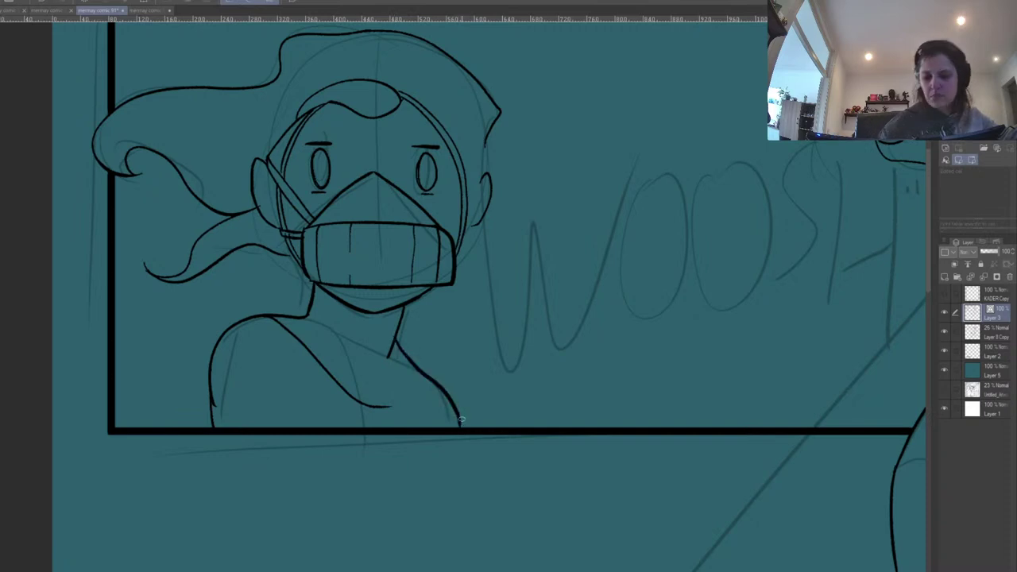
{"action": "key", "text": "ctrl+z"}
{"action": "mouse_move", "coordinate": [395, 339]}
{"action": "left_mouse_down"}
{"action": "mouse_move", "coordinate": [462, 397]}
{"action": "mouse_move", "coordinate": [473, 420]}
{"action": "left_mouse_up"}
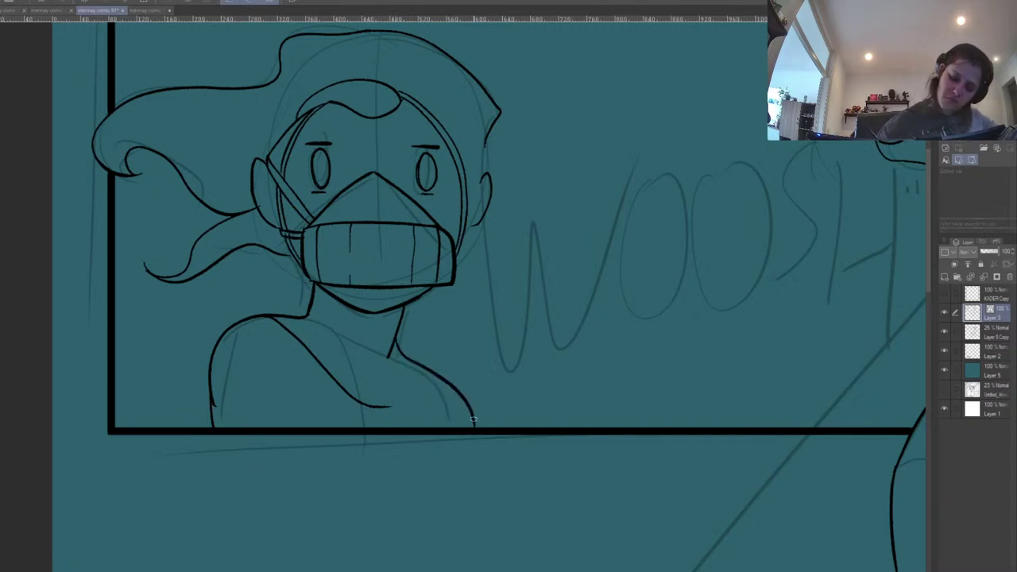
{"action": "mouse_move", "coordinate": [369, 406]}
{"action": "left_mouse_down"}
{"action": "mouse_move", "coordinate": [424, 395]}
{"action": "mouse_move", "coordinate": [417, 401]}
{"action": "mouse_move", "coordinate": [427, 372]}
{"action": "left_mouse_up"}
{"action": "key", "text": "ctrl+z"}
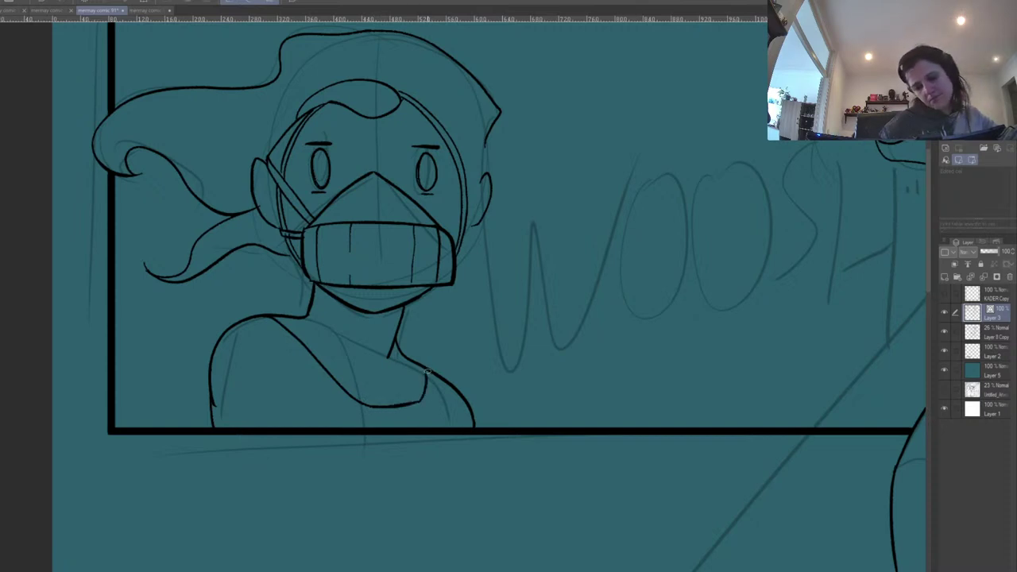
Add a second parallel stroke above each eyebrow of the masked head.
{"action": "scroll", "coordinate": [549, 350], "scroll_direction": "down", "scroll_amount": 2}
{"action": "scroll", "coordinate": [549, 349], "scroll_direction": "down", "scroll_amount": 1}
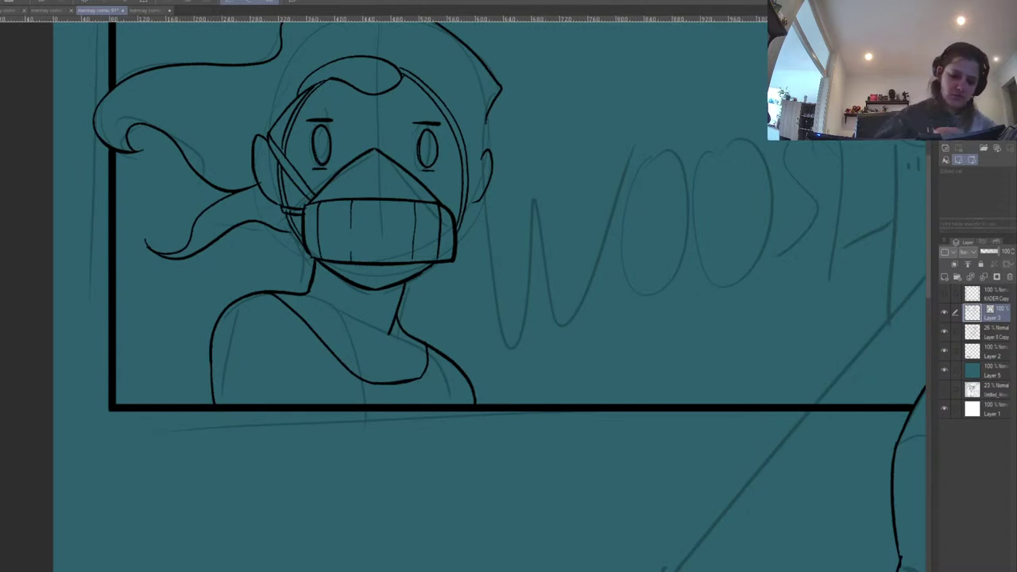
{"action": "left_click_drag", "start_coordinate": [414, 117], "coordinate": [441, 118]}
{"action": "key", "text": "ctrl+z"}
{"action": "left_click_drag", "start_coordinate": [308, 112], "coordinate": [333, 113]}
{"action": "mouse_move", "coordinate": [585, 248]}
{"action": "left_mouse_down"}
{"action": "mouse_move", "coordinate": [565, 222]}
{"action": "mouse_move", "coordinate": [477, 301]}
{"action": "left_mouse_up"}
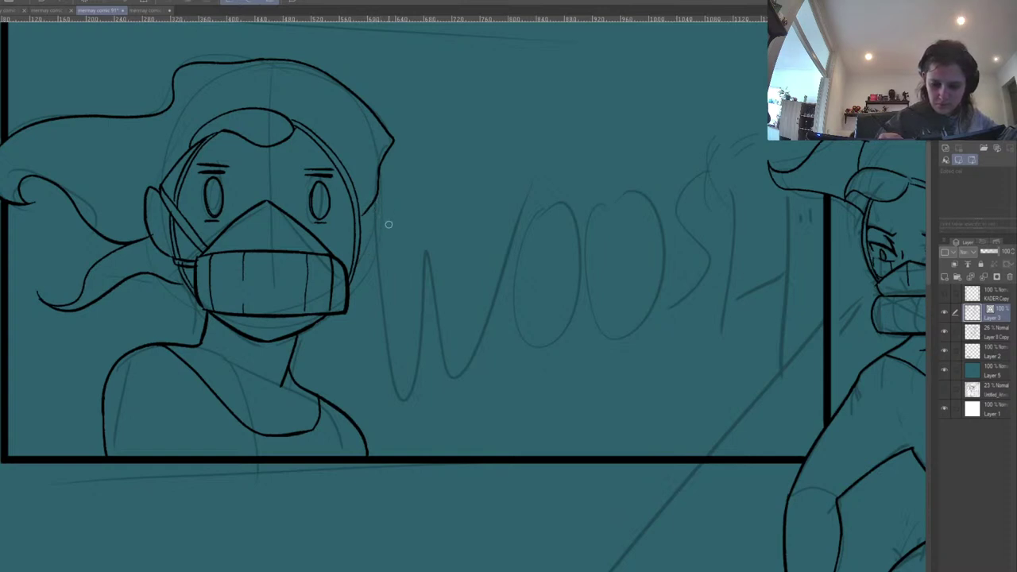
Redraw the far ear with a pointed tip, running down to the edge of the mask.
{"action": "mouse_move", "coordinate": [375, 203]}
{"action": "left_mouse_down"}
{"action": "mouse_move", "coordinate": [390, 194]}
{"action": "mouse_move", "coordinate": [365, 260]}
{"action": "left_mouse_up"}
{"action": "key", "text": "ctrl+z"}
{"action": "left_click_drag", "start_coordinate": [381, 199], "coordinate": [363, 265]}
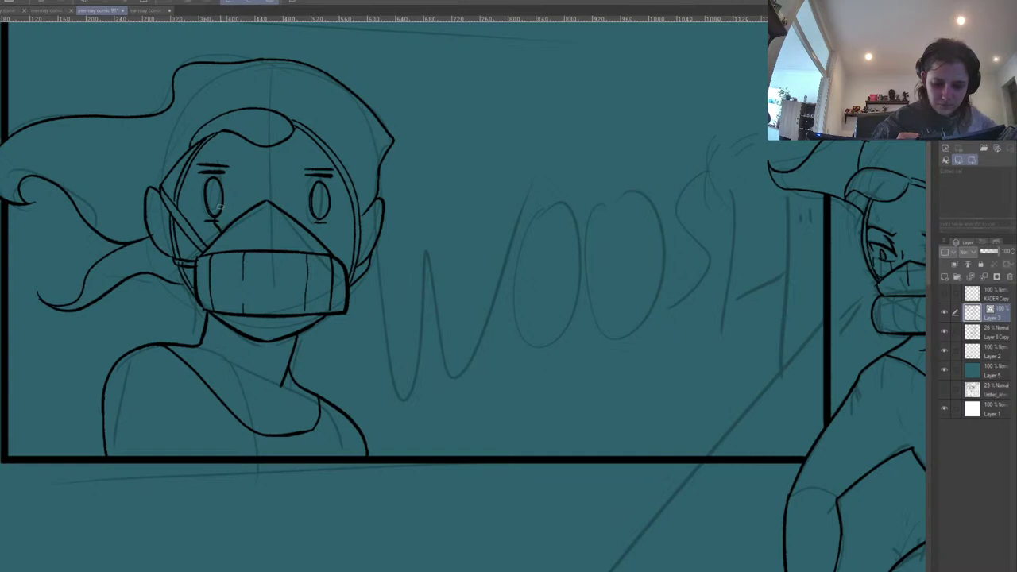
Ink a line from the forehead lock through the near eyebrow and a short chest mark inside the neckline.
{"action": "left_click_drag", "start_coordinate": [224, 169], "coordinate": [239, 134]}
{"action": "left_click_drag", "start_coordinate": [444, 166], "coordinate": [423, 80]}
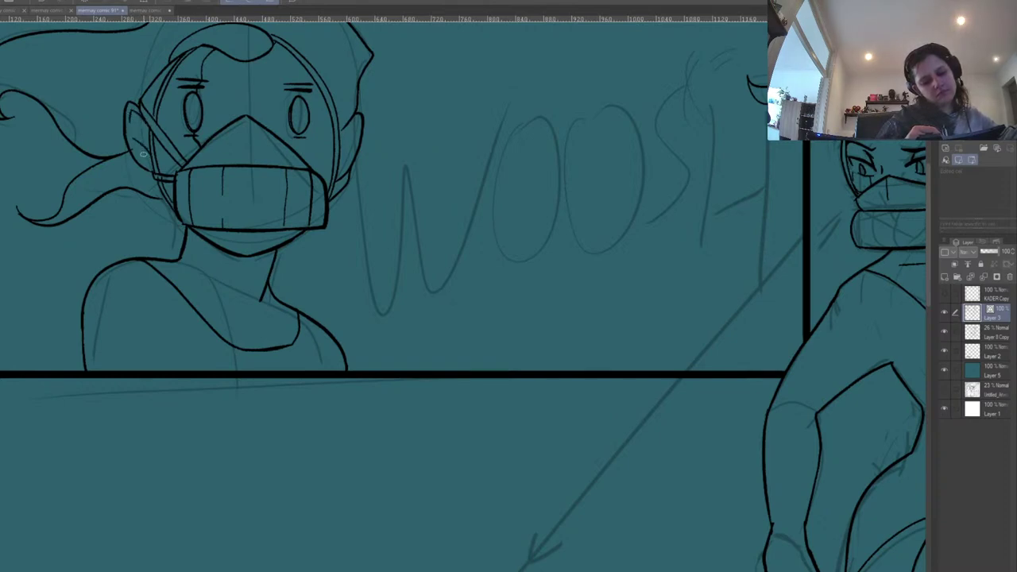
{"action": "mouse_move", "coordinate": [429, 158]}
{"action": "left_mouse_down"}
{"action": "mouse_move", "coordinate": [421, 132]}
{"action": "mouse_move", "coordinate": [418, 146]}
{"action": "left_mouse_up"}
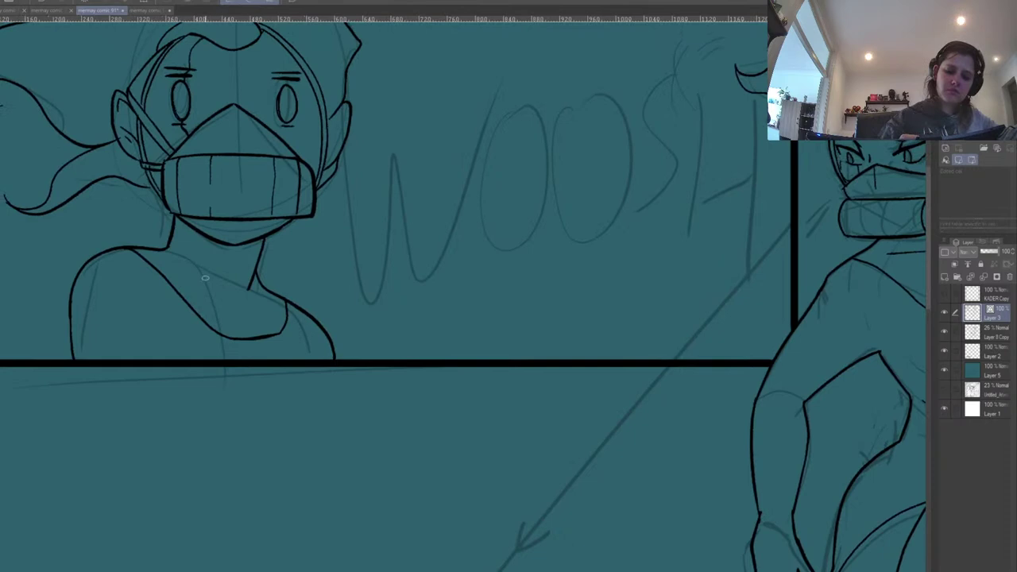
{"action": "left_click_drag", "start_coordinate": [248, 309], "coordinate": [243, 336]}
{"action": "left_click_drag", "start_coordinate": [384, 249], "coordinate": [361, 319]}
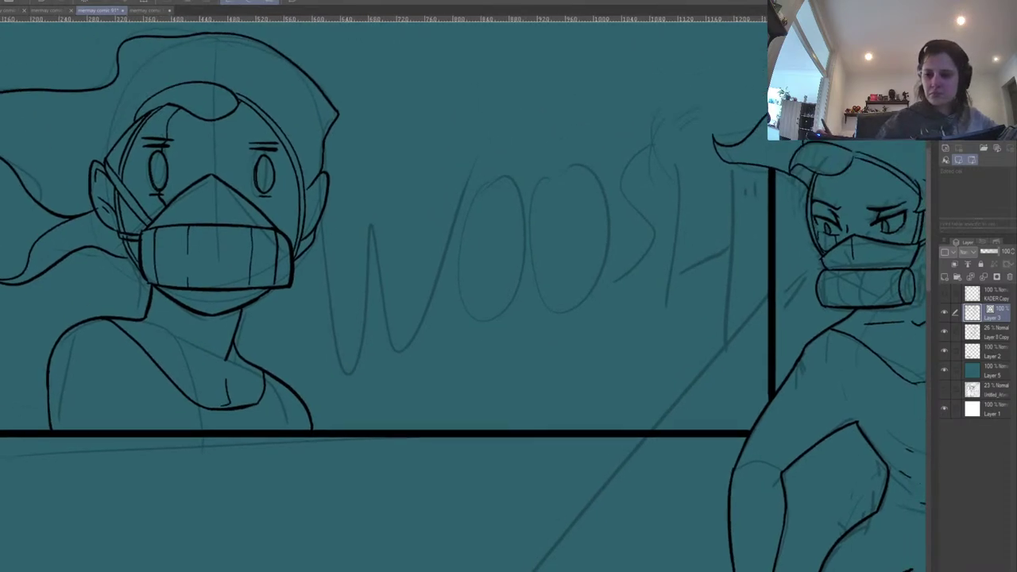
Erase the lower hair strand behind the near ear.
{"action": "key", "text": "ctrl+0"}
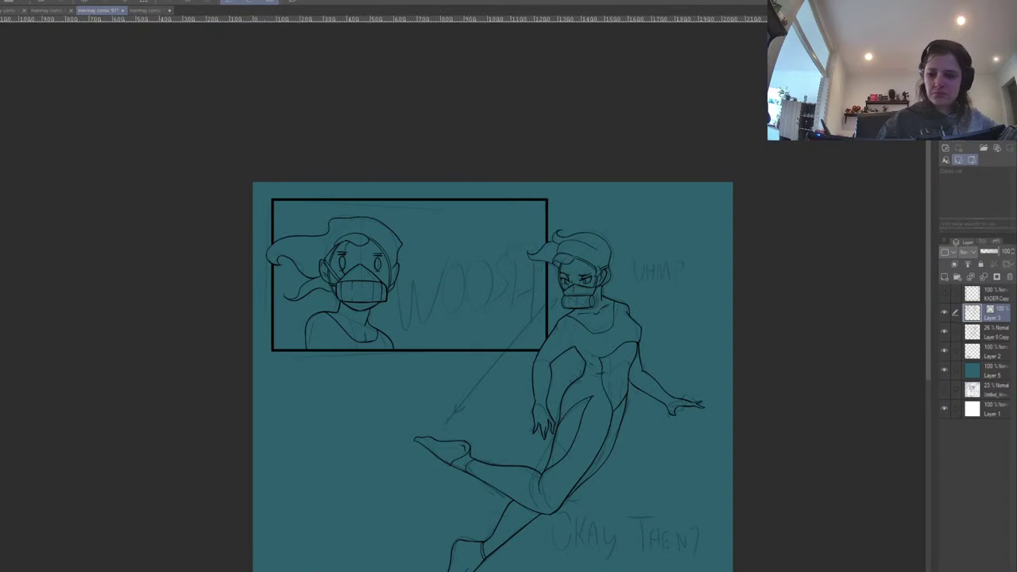
{"action": "key", "text": "ctrl+plus"}
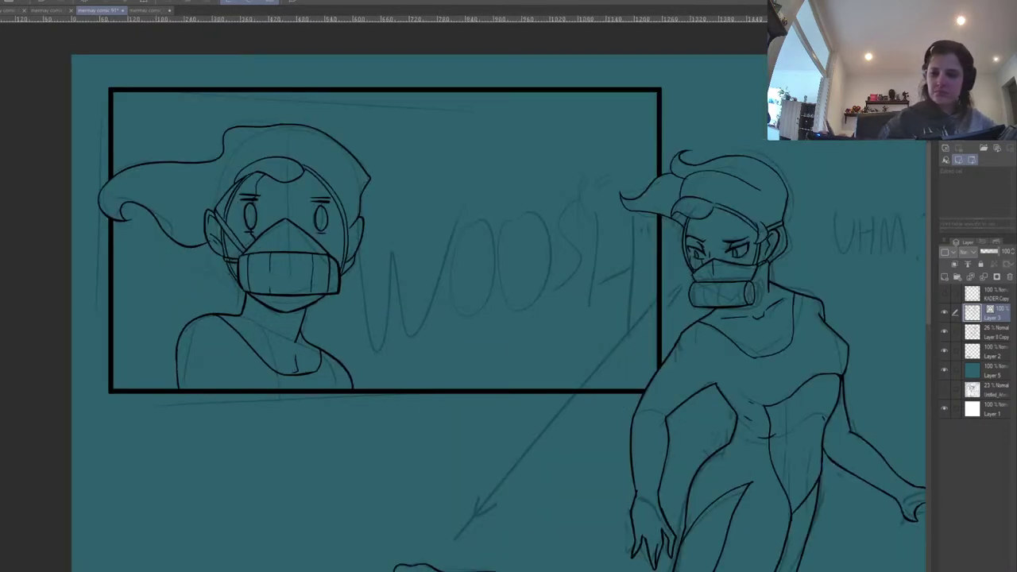
{"action": "key", "text": "ctrl+plus"}
{"action": "left_click_drag", "start_coordinate": [235, 292], "coordinate": [384, 352]}
{"action": "left_click_drag", "start_coordinate": [271, 294], "coordinate": [220, 319]}
{"action": "key", "text": "ctrl+z"}
{"action": "mouse_move", "coordinate": [271, 298]}
{"action": "left_mouse_down"}
{"action": "mouse_move", "coordinate": [216, 312]}
{"action": "mouse_move", "coordinate": [194, 338]}
{"action": "left_mouse_up"}
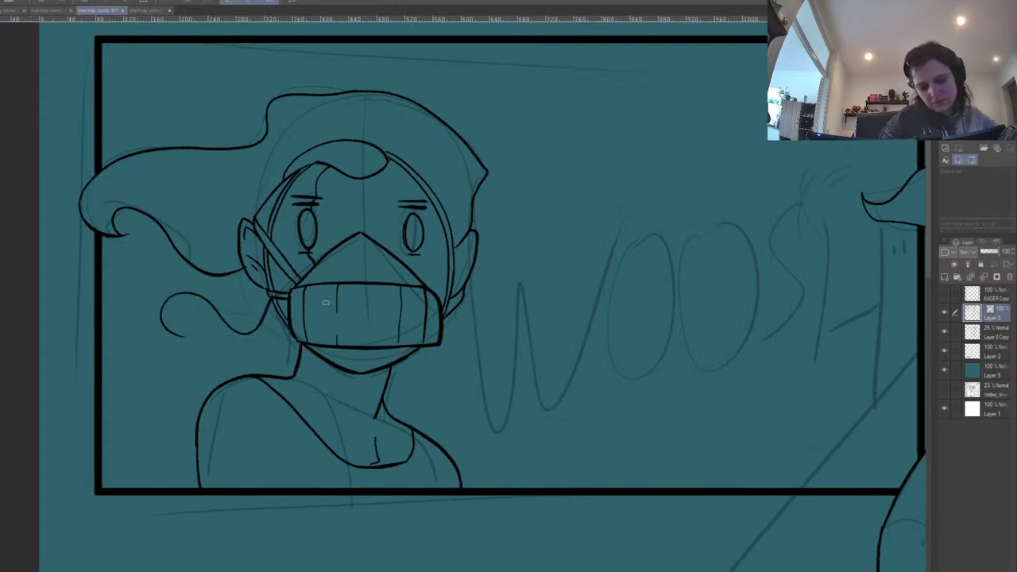
{"action": "left_click_drag", "start_coordinate": [176, 262], "coordinate": [181, 336]}
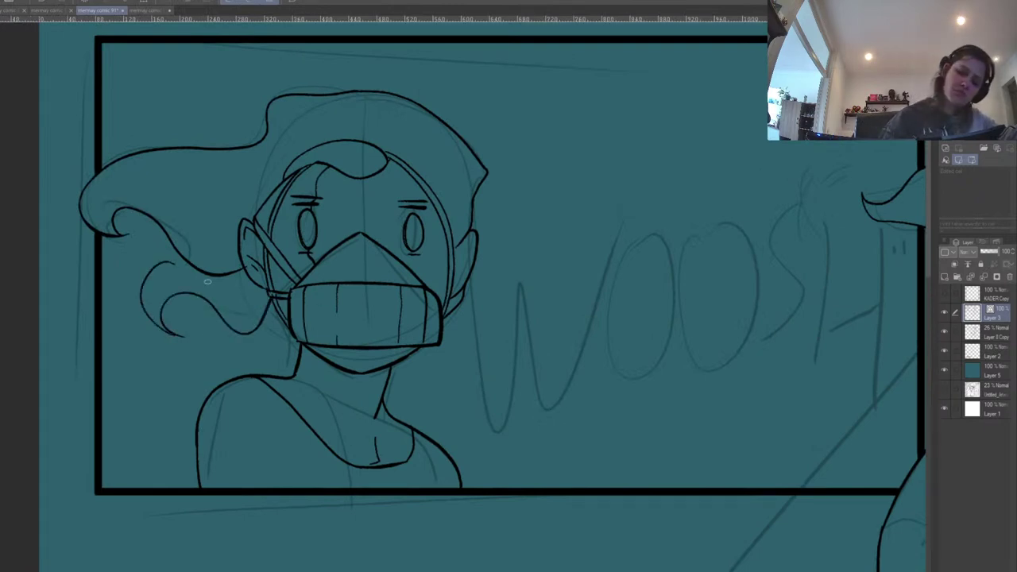
{"action": "left_click_drag", "start_coordinate": [148, 274], "coordinate": [181, 252]}
{"action": "key", "text": "ctrl+z"}
{"action": "left_click_drag", "start_coordinate": [144, 282], "coordinate": [194, 252]}
{"action": "left_click", "coordinate": [171, 263]}
{"action": "left_click", "coordinate": [191, 250]}
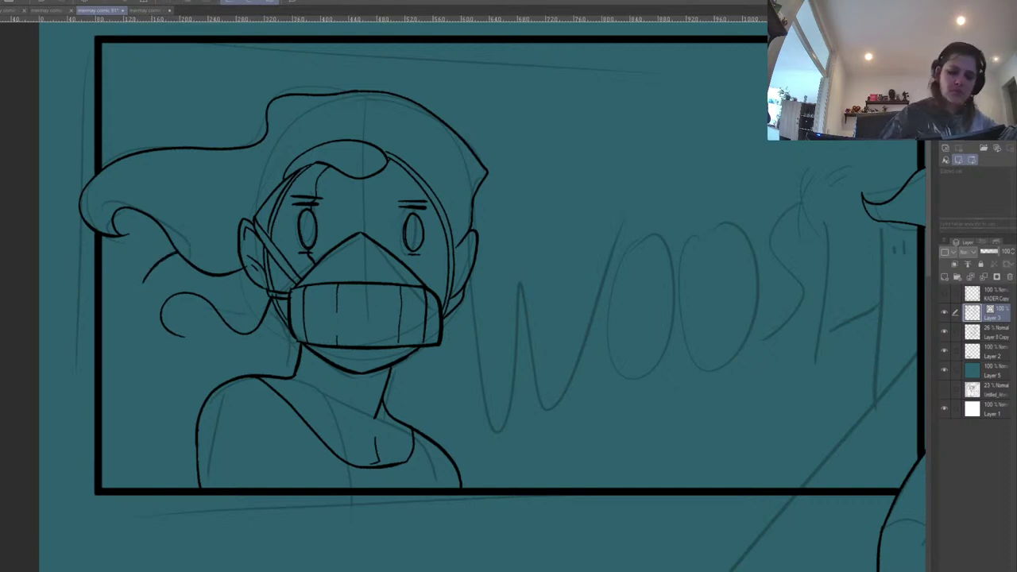
{"action": "key", "text": "ctrl+z"}
{"action": "key", "text": "ctrl+z"}
{"action": "key", "text": "ctrl+z"}
{"action": "key", "text": "ctrl+z"}
{"action": "key", "text": "ctrl+z"}
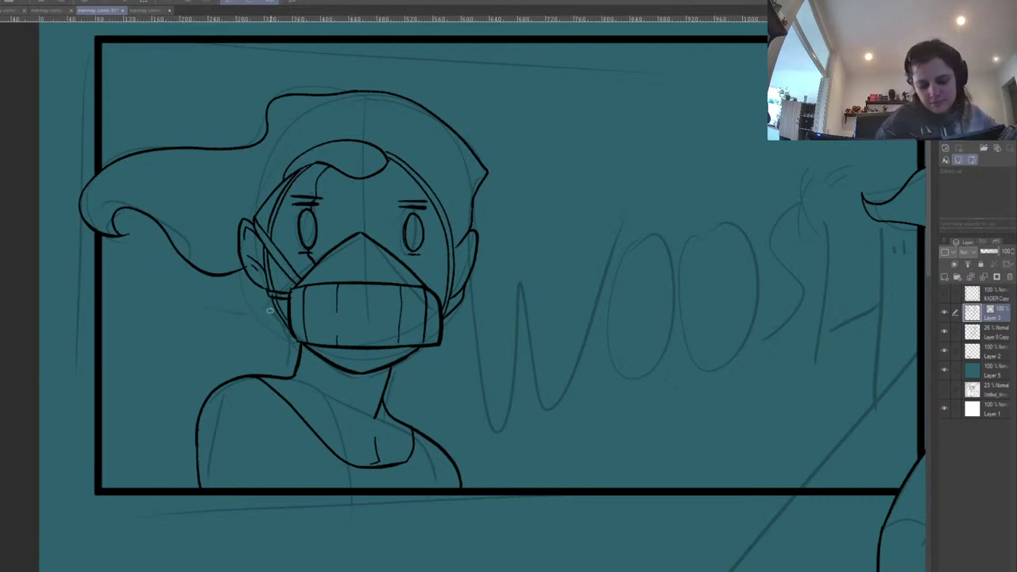
Ink a long pointed hair strand behind the near ear and a shorter one beneath it beside the neck.
{"action": "mouse_move", "coordinate": [233, 274]}
{"action": "left_mouse_down"}
{"action": "mouse_move", "coordinate": [162, 276]}
{"action": "mouse_move", "coordinate": [221, 334]}
{"action": "left_mouse_up"}
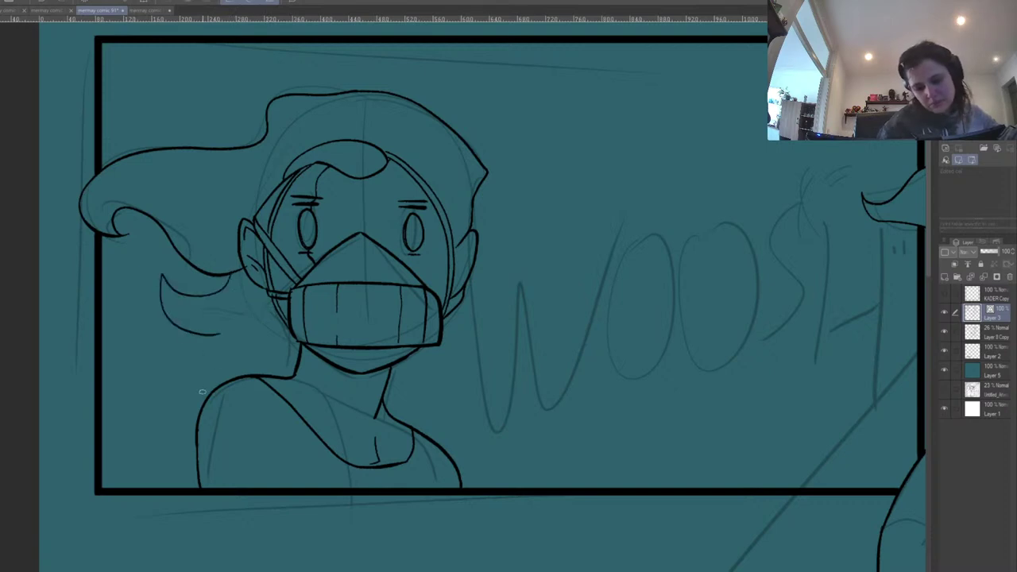
{"action": "key", "text": "ctrl+z"}
{"action": "mouse_move", "coordinate": [140, 284]}
{"action": "left_mouse_down"}
{"action": "mouse_move", "coordinate": [172, 295]}
{"action": "mouse_move", "coordinate": [262, 321]}
{"action": "left_mouse_up"}
{"action": "key", "text": "ctrl+z"}
{"action": "mouse_move", "coordinate": [140, 284]}
{"action": "left_mouse_down"}
{"action": "mouse_move", "coordinate": [247, 334]}
{"action": "mouse_move", "coordinate": [269, 315]}
{"action": "mouse_move", "coordinate": [231, 374]}
{"action": "left_mouse_up"}
{"action": "key", "text": "ctrl+z"}
{"action": "mouse_move", "coordinate": [252, 334]}
{"action": "left_mouse_down"}
{"action": "mouse_move", "coordinate": [230, 360]}
{"action": "mouse_move", "coordinate": [266, 343]}
{"action": "mouse_move", "coordinate": [279, 319]}
{"action": "left_mouse_up"}
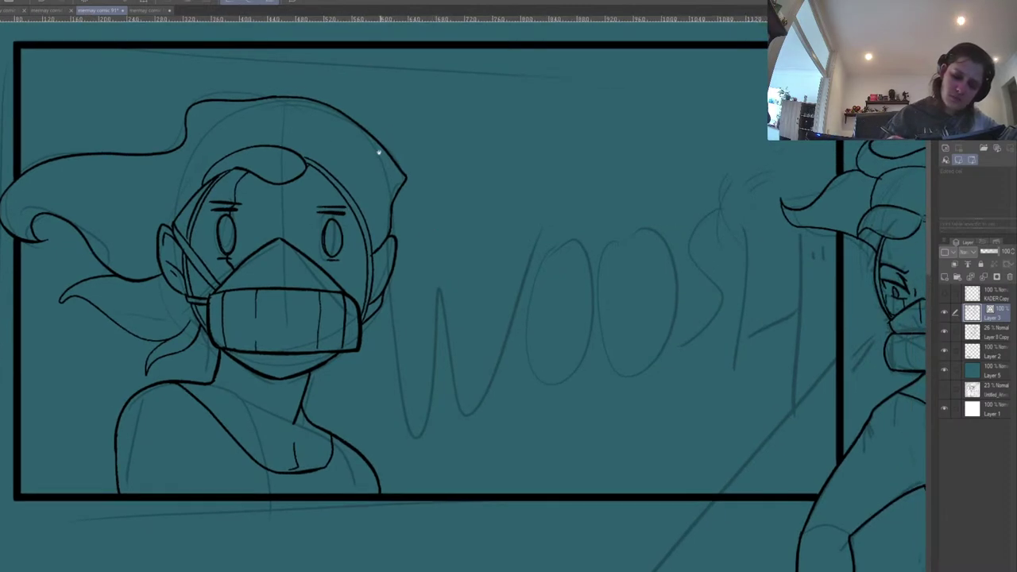
Ink the far ear's inner folds and small round curls between ear and mask, filling the gap above them black.
{"action": "left_click_drag", "start_coordinate": [170, 148], "coordinate": [271, 99]}
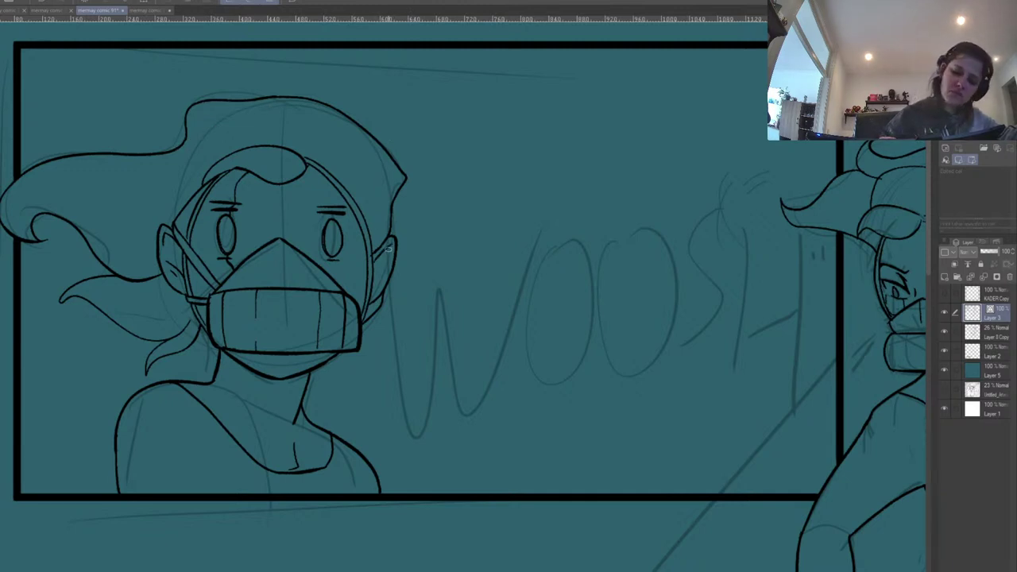
{"action": "scroll", "coordinate": [371, 321], "scroll_direction": "down", "scroll_amount": 1}
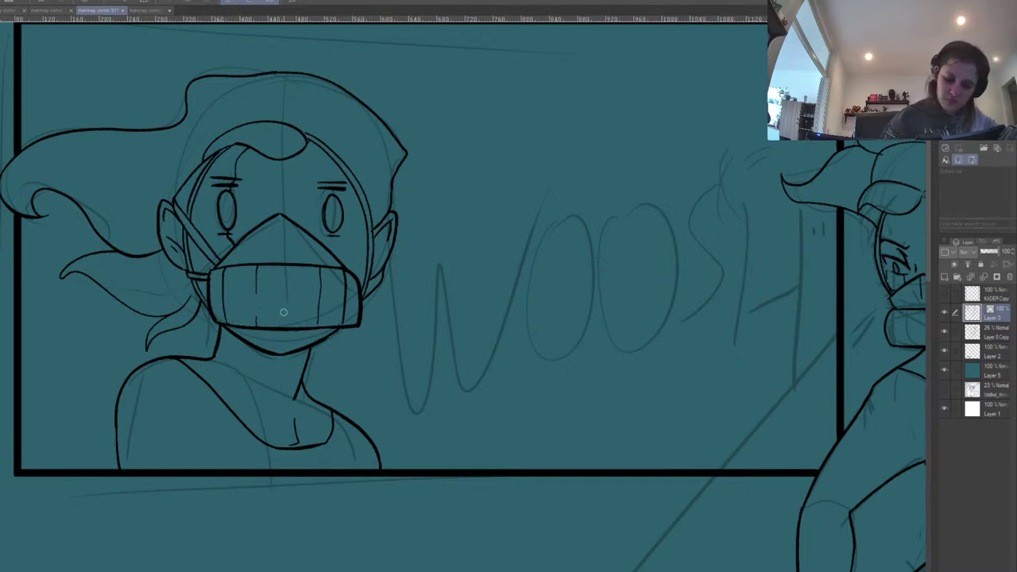
{"action": "mouse_move", "coordinate": [385, 274]}
{"action": "left_mouse_down"}
{"action": "mouse_move", "coordinate": [390, 297]}
{"action": "mouse_move", "coordinate": [356, 326]}
{"action": "left_mouse_up"}
{"action": "mouse_move", "coordinate": [467, 325]}
{"action": "left_mouse_down"}
{"action": "mouse_move", "coordinate": [488, 248]}
{"action": "mouse_move", "coordinate": [481, 272]}
{"action": "left_mouse_up"}
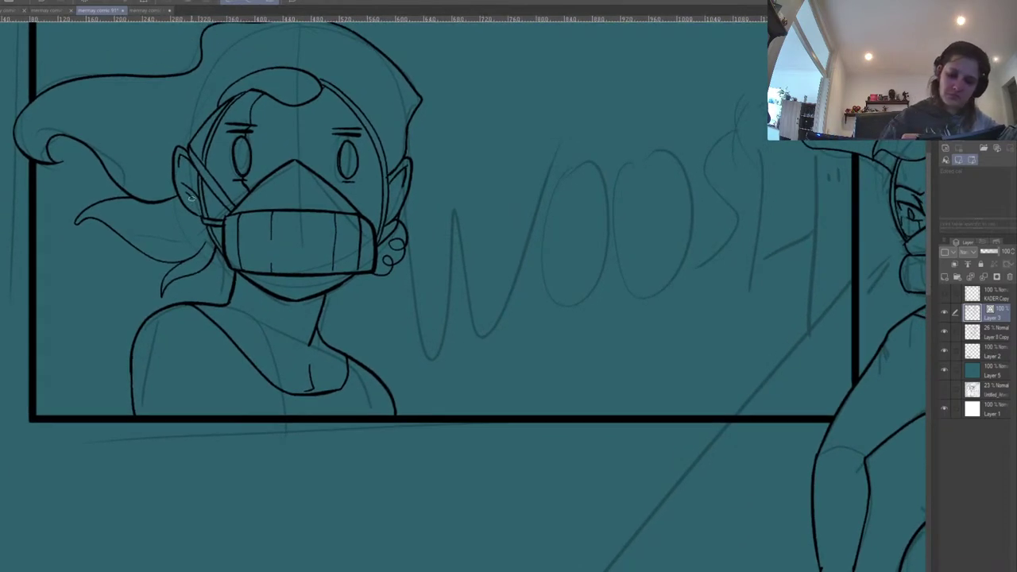
{"action": "left_click_drag", "start_coordinate": [390, 204], "coordinate": [394, 208]}
{"action": "mouse_move", "coordinate": [538, 193]}
{"action": "left_mouse_down"}
{"action": "mouse_move", "coordinate": [538, 108]}
{"action": "mouse_move", "coordinate": [531, 201]}
{"action": "left_mouse_up"}
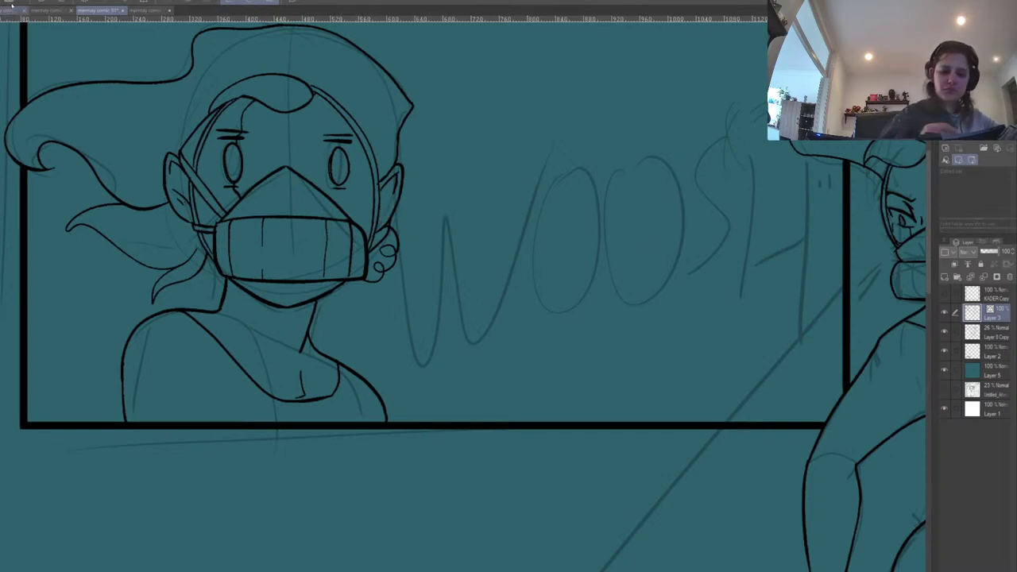
{"action": "left_click", "coordinate": [385, 214]}
Erase both large oval eyes and ink smaller, thicker ovals in their place.
{"action": "mouse_move", "coordinate": [349, 181]}
{"action": "left_mouse_down"}
{"action": "mouse_move", "coordinate": [340, 148]}
{"action": "mouse_move", "coordinate": [333, 184]}
{"action": "left_mouse_up"}
{"action": "left_click_drag", "start_coordinate": [229, 161], "coordinate": [232, 179]}
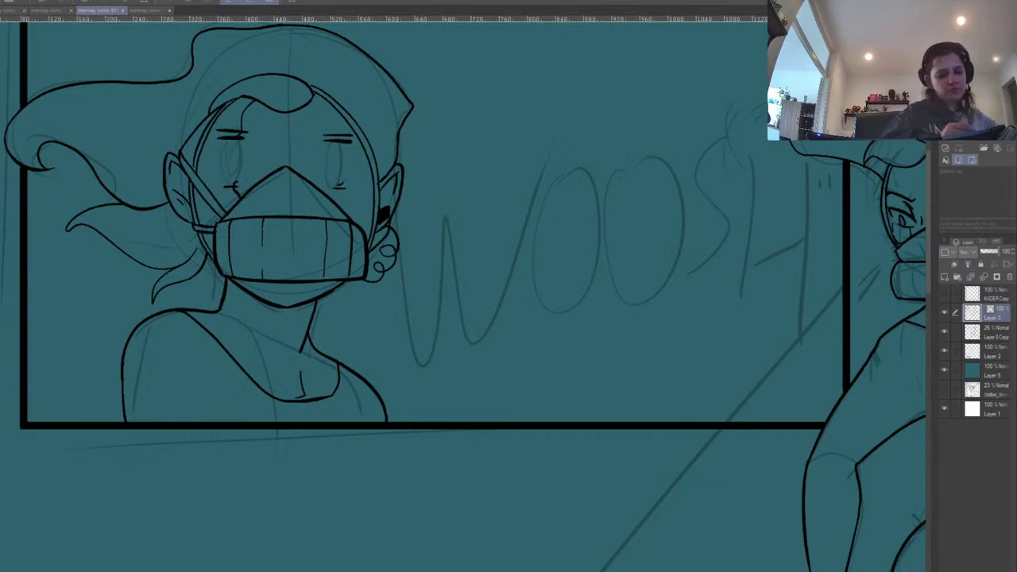
{"action": "mouse_move", "coordinate": [334, 159]}
{"action": "left_mouse_down"}
{"action": "mouse_move", "coordinate": [339, 179]}
{"action": "mouse_move", "coordinate": [340, 166]}
{"action": "left_mouse_up"}
{"action": "key", "text": "ctrl+z"}
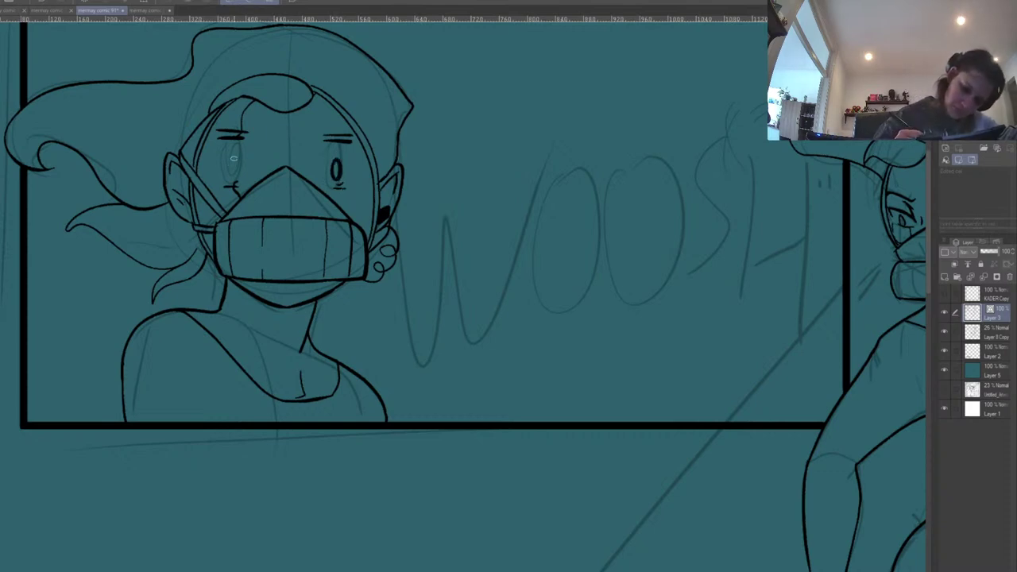
{"action": "left_click_drag", "start_coordinate": [230, 155], "coordinate": [232, 181]}
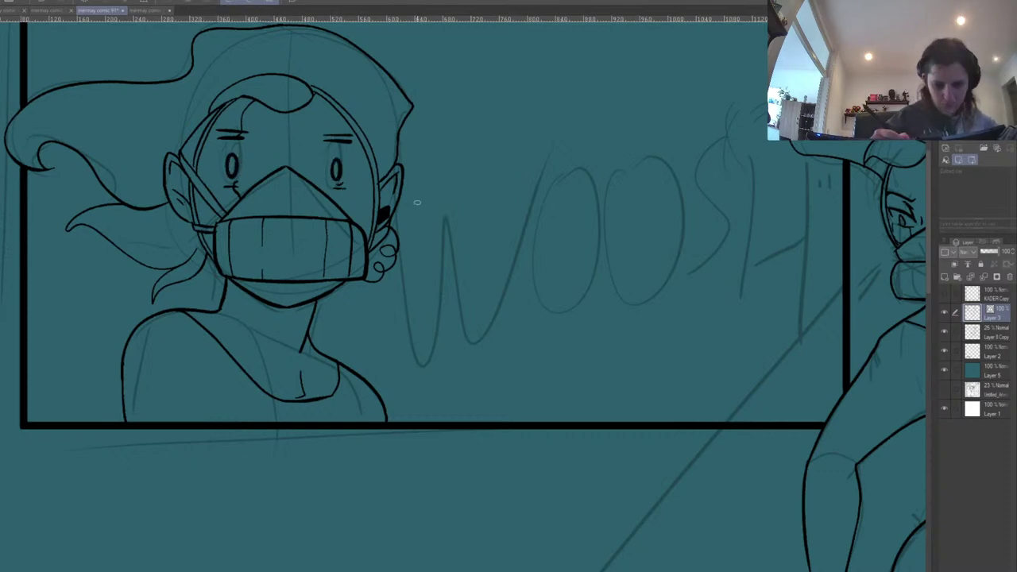
Ink an inner line along the long strand behind the near ear and another through the hair above the far ear.
{"action": "scroll", "coordinate": [476, 211], "scroll_direction": "down", "scroll_amount": 2}
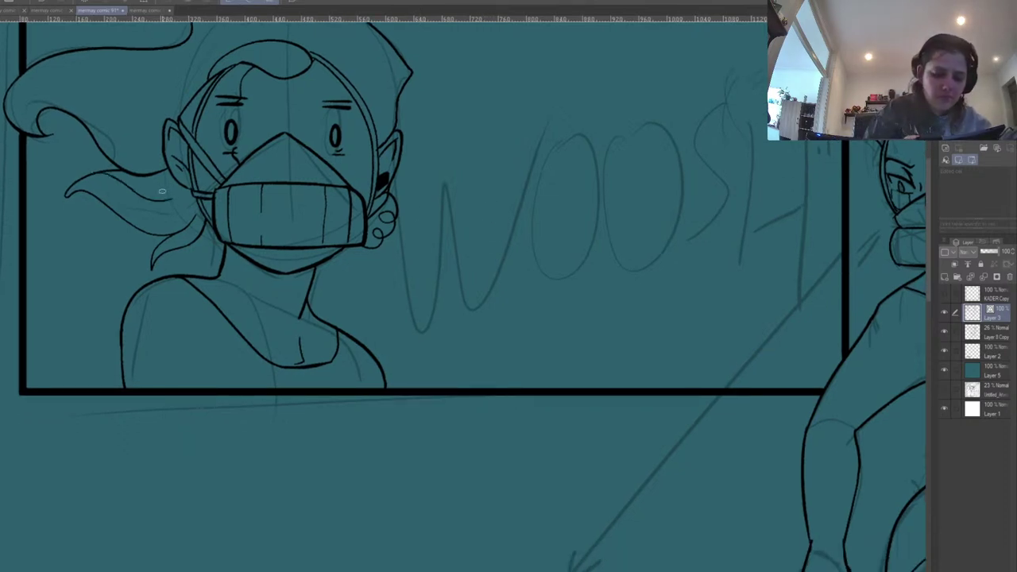
{"action": "mouse_move", "coordinate": [84, 177]}
{"action": "left_mouse_down"}
{"action": "mouse_move", "coordinate": [141, 201]}
{"action": "mouse_move", "coordinate": [191, 190]}
{"action": "left_mouse_up"}
{"action": "left_click_drag", "start_coordinate": [468, 178], "coordinate": [443, 224]}
{"action": "scroll", "coordinate": [443, 224], "scroll_direction": "up", "scroll_amount": 1}
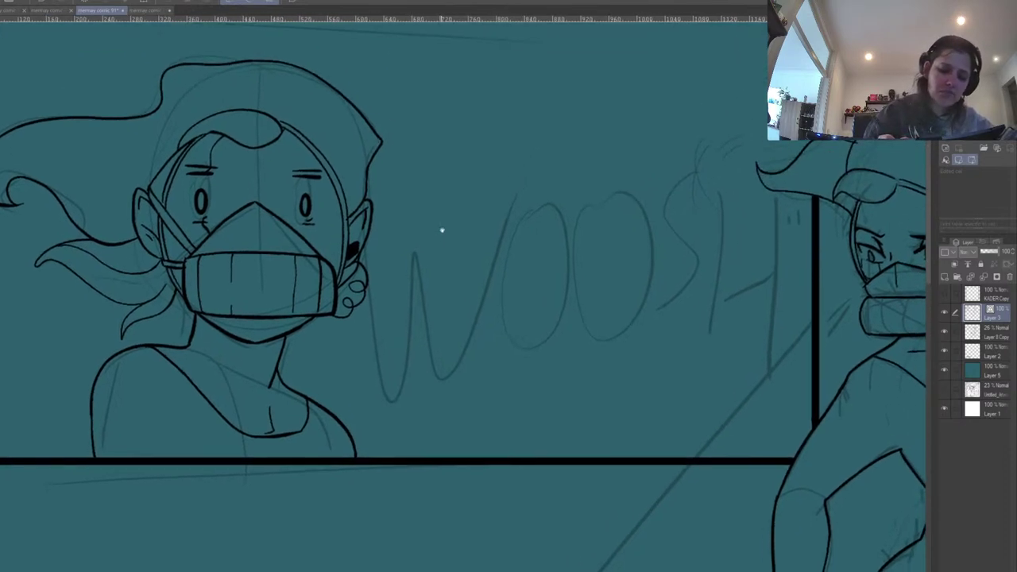
{"action": "mouse_move", "coordinate": [347, 203]}
{"action": "left_mouse_down"}
{"action": "mouse_move", "coordinate": [352, 179]}
{"action": "mouse_move", "coordinate": [332, 96]}
{"action": "left_mouse_up"}
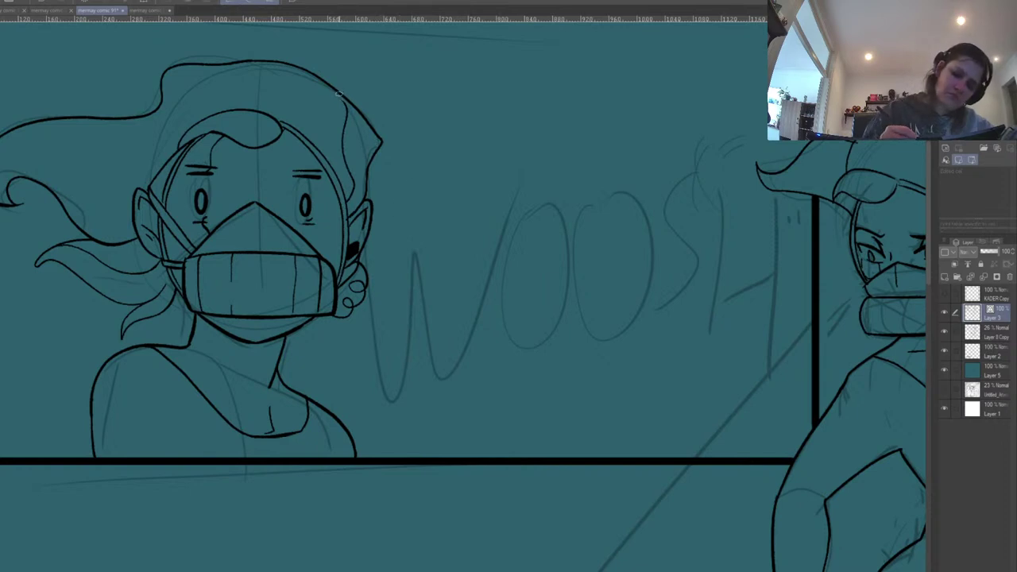
{"action": "key", "text": "ctrl+0"}
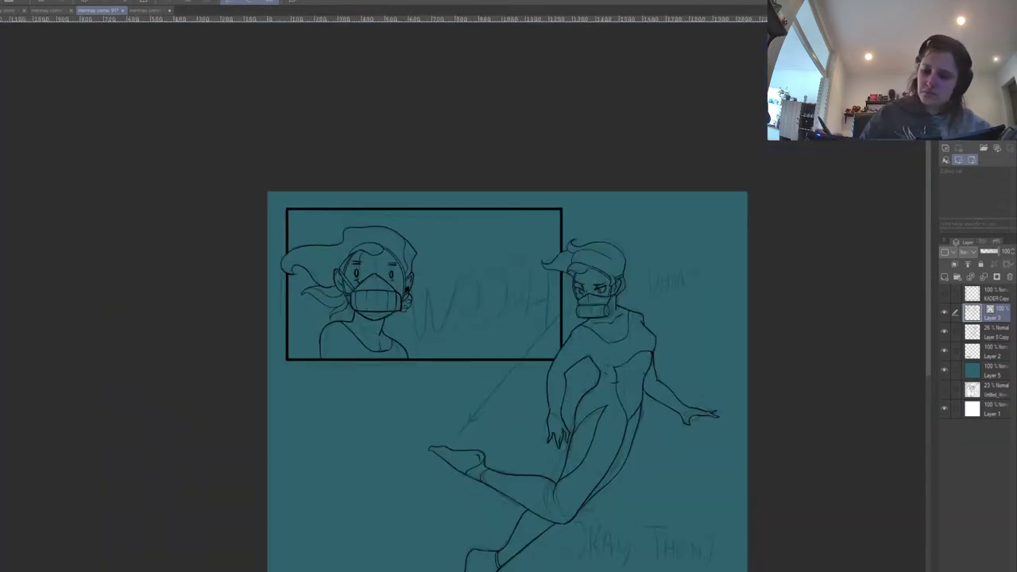
{"action": "scroll", "coordinate": [793, 230], "scroll_direction": "down", "scroll_amount": 2}
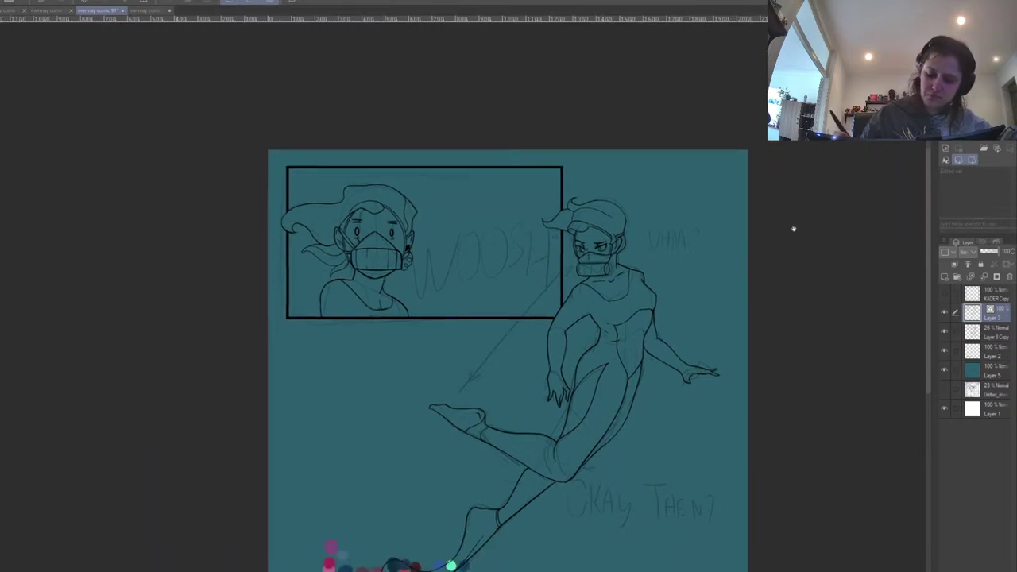
Replace the full figure's lower flowing hair strand with a fuller, curled strand inked behind the face.
{"action": "scroll", "coordinate": [439, 310], "scroll_direction": "up", "scroll_amount": 3}
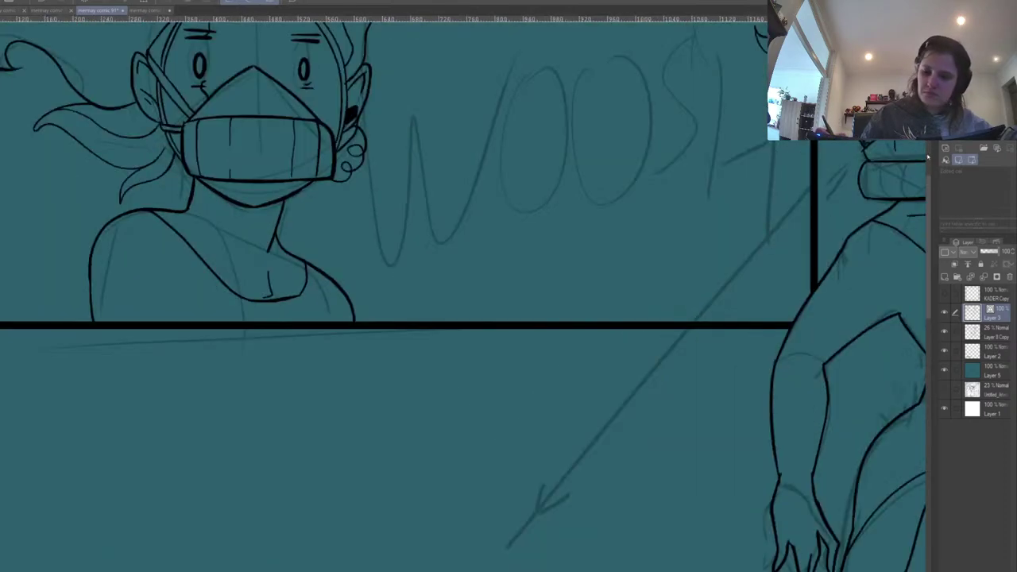
{"action": "left_click_drag", "start_coordinate": [823, 202], "coordinate": [414, 314]}
{"action": "key", "text": "ctrl+z"}
{"action": "mouse_move", "coordinate": [446, 248]}
{"action": "left_mouse_down"}
{"action": "mouse_move", "coordinate": [355, 190]}
{"action": "mouse_move", "coordinate": [342, 192]}
{"action": "mouse_move", "coordinate": [421, 230]}
{"action": "mouse_move", "coordinate": [413, 237]}
{"action": "mouse_move", "coordinate": [355, 201]}
{"action": "left_mouse_up"}
{"action": "key", "text": "ctrl+z"}
{"action": "key", "text": "ctrl+z"}
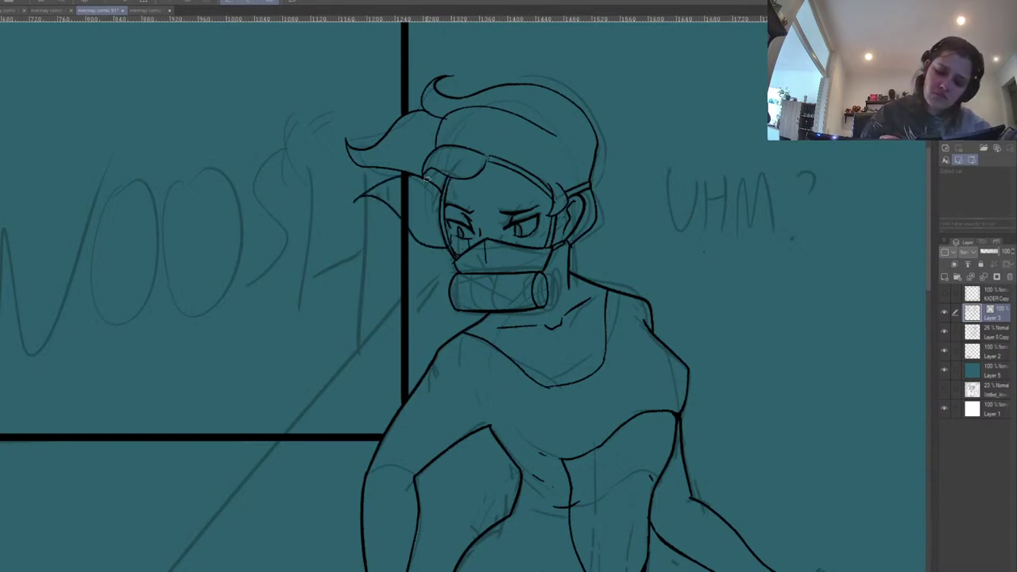
{"action": "key", "text": "ctrl+z"}
{"action": "mouse_move", "coordinate": [449, 245]}
{"action": "left_mouse_down"}
{"action": "mouse_move", "coordinate": [423, 232]}
{"action": "mouse_move", "coordinate": [380, 239]}
{"action": "mouse_move", "coordinate": [399, 193]}
{"action": "left_mouse_up"}
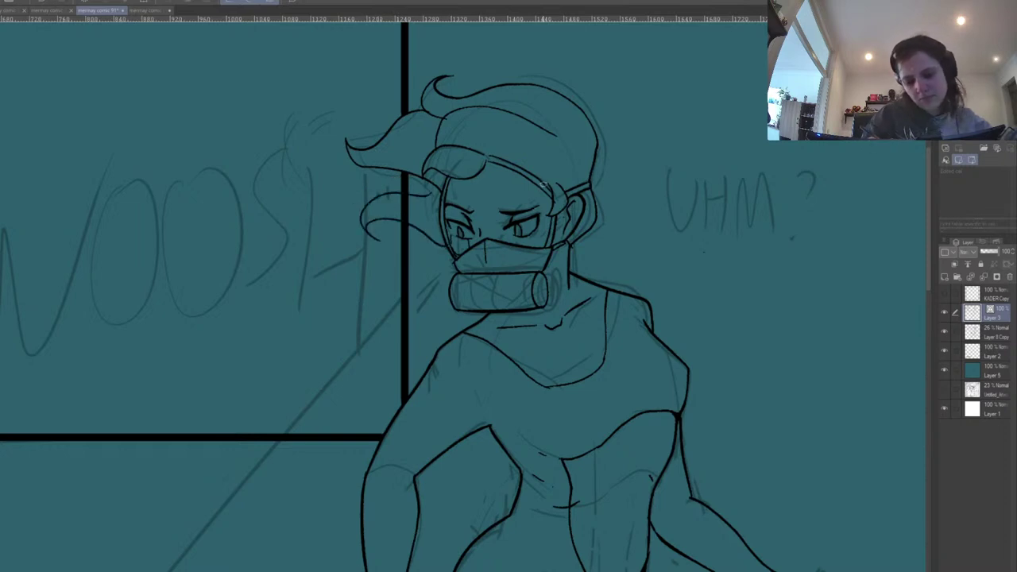
{"action": "left_click", "coordinate": [404, 210]}
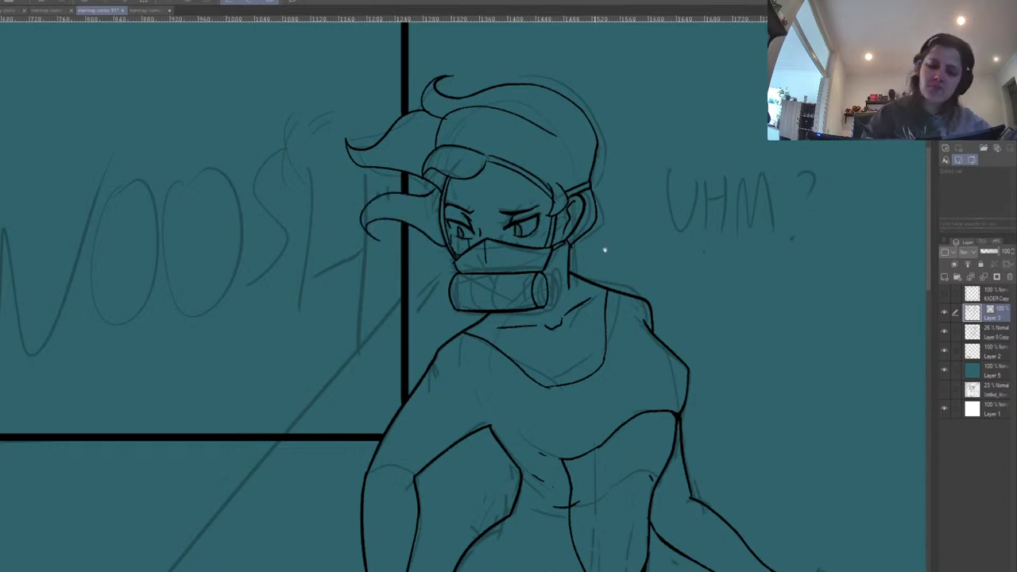
Ink the missing collarbone line inside the neckline of the masked figure in the panel.
{"action": "left_click_drag", "start_coordinate": [739, 211], "coordinate": [764, 158]}
{"action": "key", "text": "ctrl+minus"}
{"action": "key", "text": "ctrl+minus"}
{"action": "key", "text": "ctrl+minus"}
{"action": "key", "text": "ctrl+minus"}
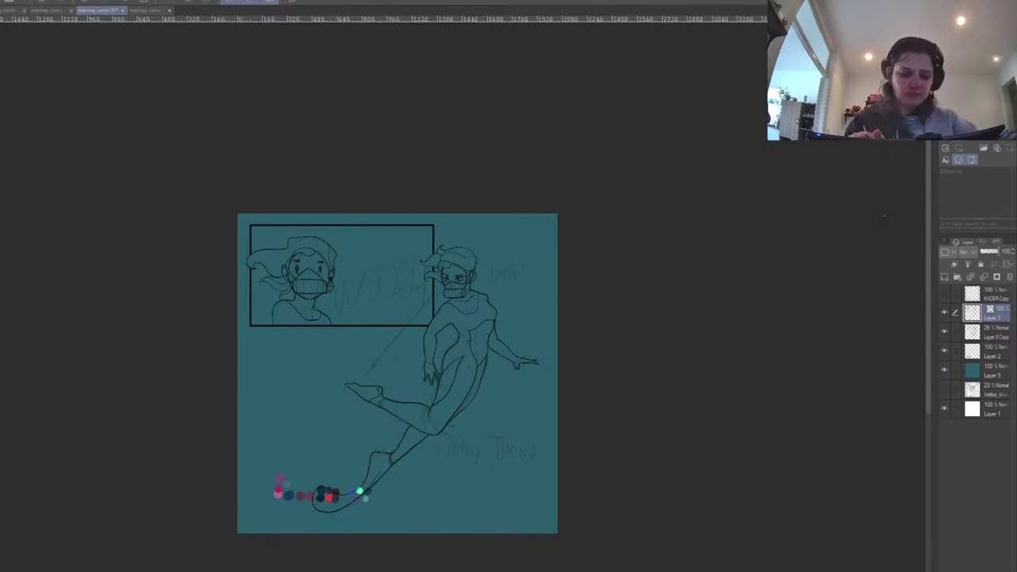
{"action": "key", "text": "ctrl+plus"}
{"action": "key", "text": "ctrl+plus"}
{"action": "left_click_drag", "start_coordinate": [590, 406], "coordinate": [639, 306]}
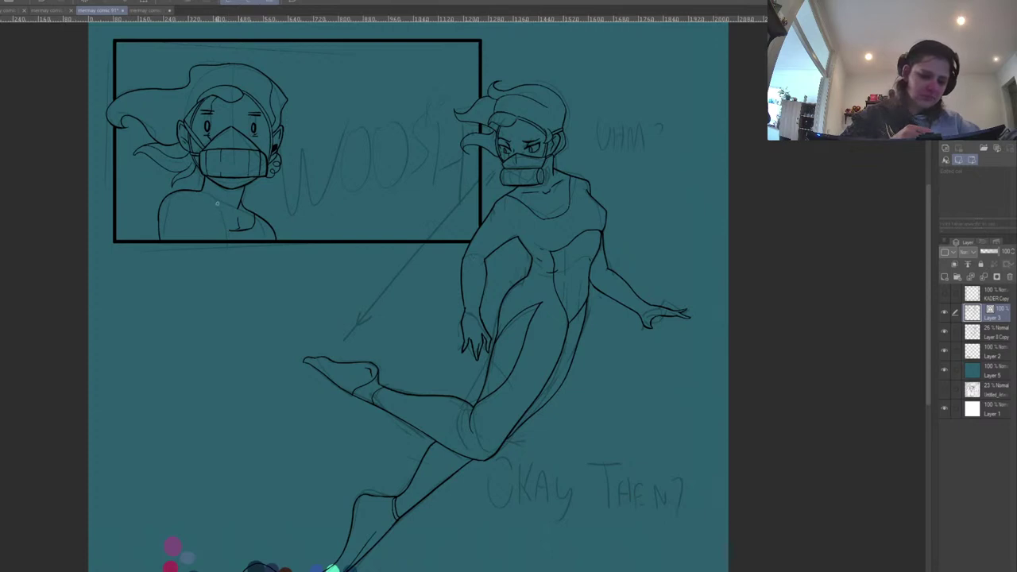
{"action": "left_click_drag", "start_coordinate": [225, 222], "coordinate": [203, 200]}
{"action": "key", "text": "ctrl+z"}
{"action": "left_click_drag", "start_coordinate": [355, 197], "coordinate": [359, 185]}
{"action": "mouse_move", "coordinate": [437, 173]}
{"action": "left_mouse_down"}
{"action": "mouse_move", "coordinate": [422, 141]}
{"action": "mouse_move", "coordinate": [445, 185]}
{"action": "left_mouse_up"}
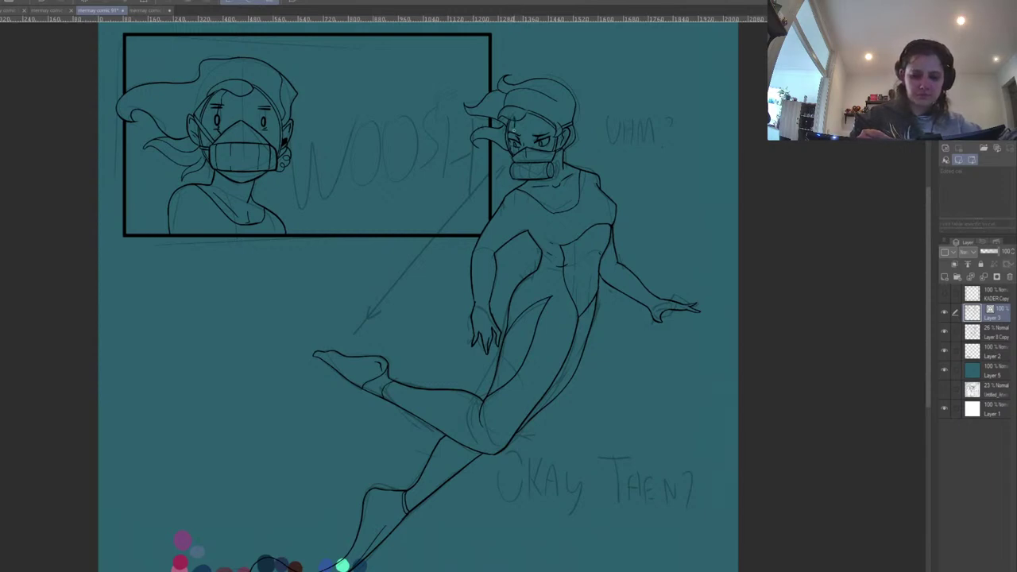
{"action": "left_click_drag", "start_coordinate": [682, 173], "coordinate": [678, 162]}
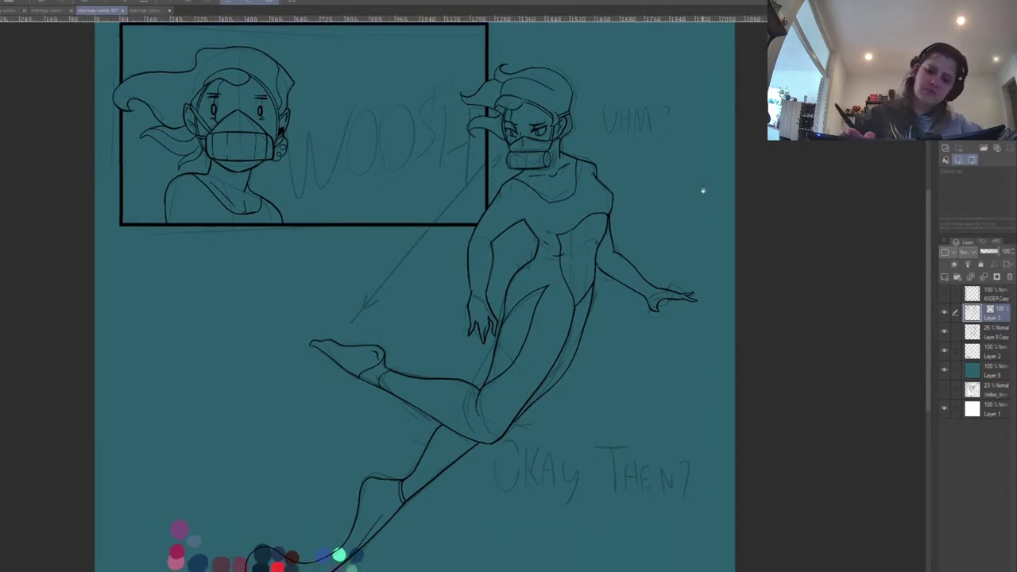
{"action": "left_click_drag", "start_coordinate": [742, 320], "coordinate": [738, 273]}
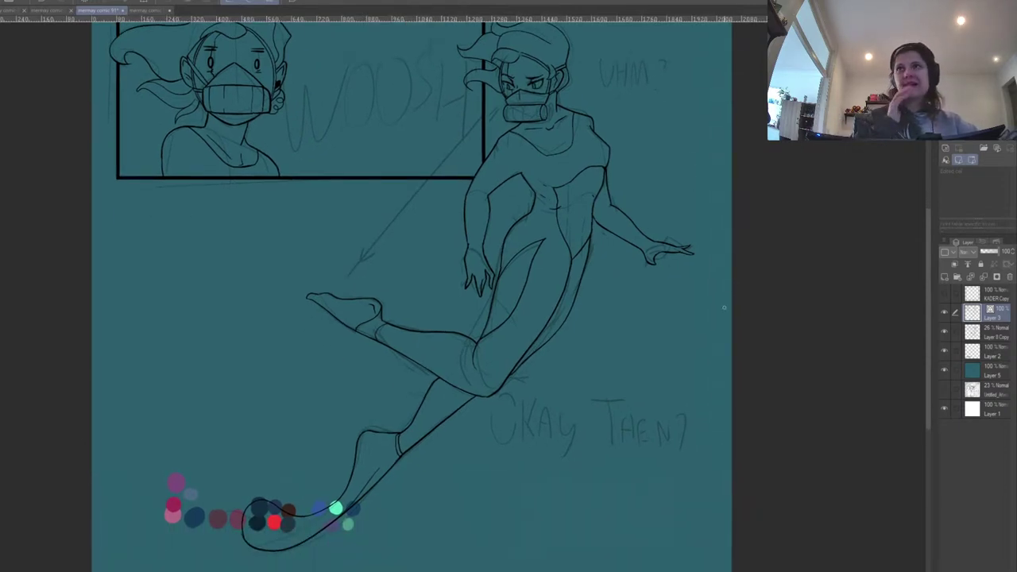
Open a finished comic page from the Mermay 2021 folder as a colour reference and return to the inked page.
{"action": "key", "text": "ctrl+o"}
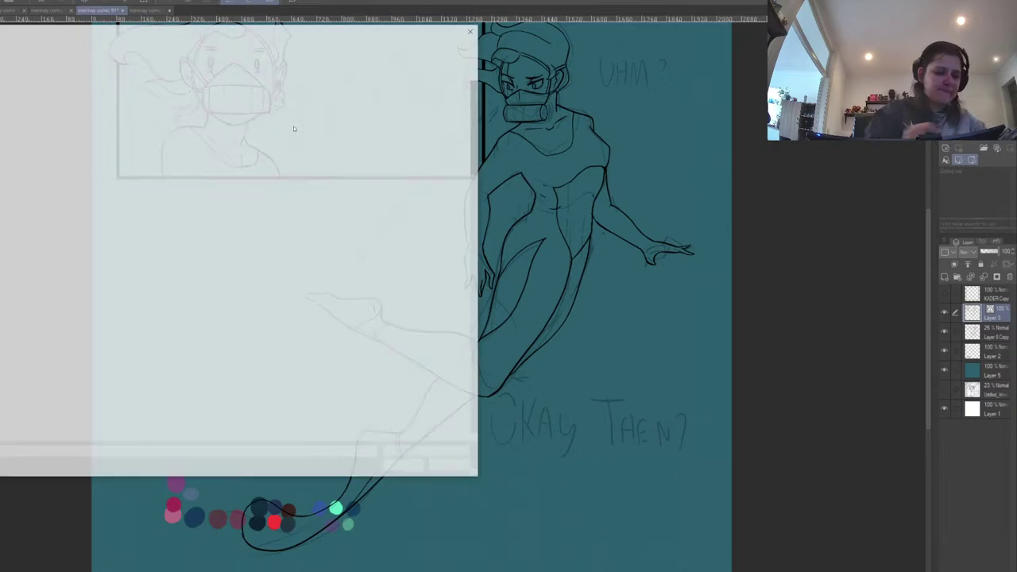
{"action": "left_click_drag", "start_coordinate": [479, 177], "coordinate": [480, 422]}
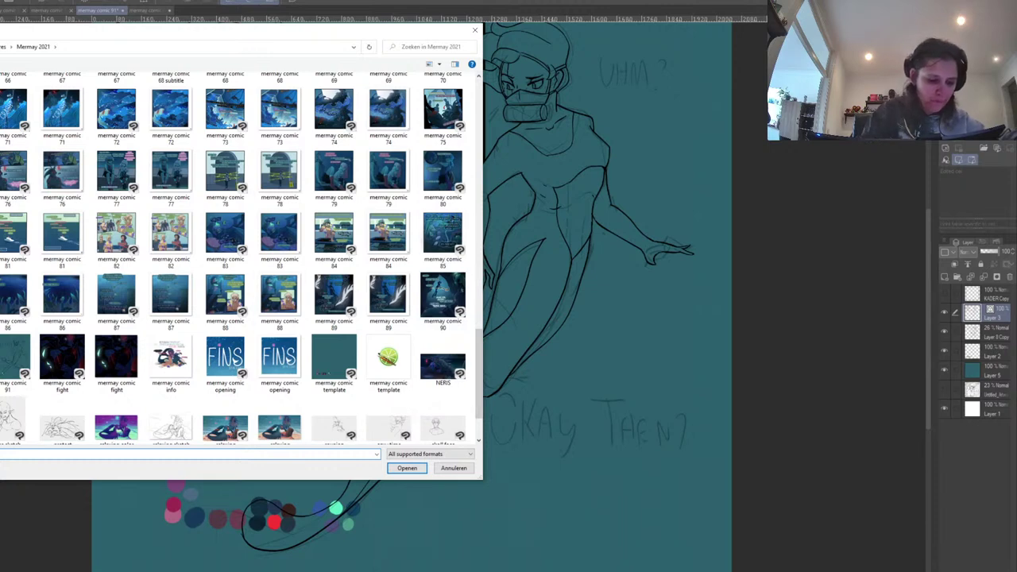
{"action": "double_click", "coordinate": [3, 294]}
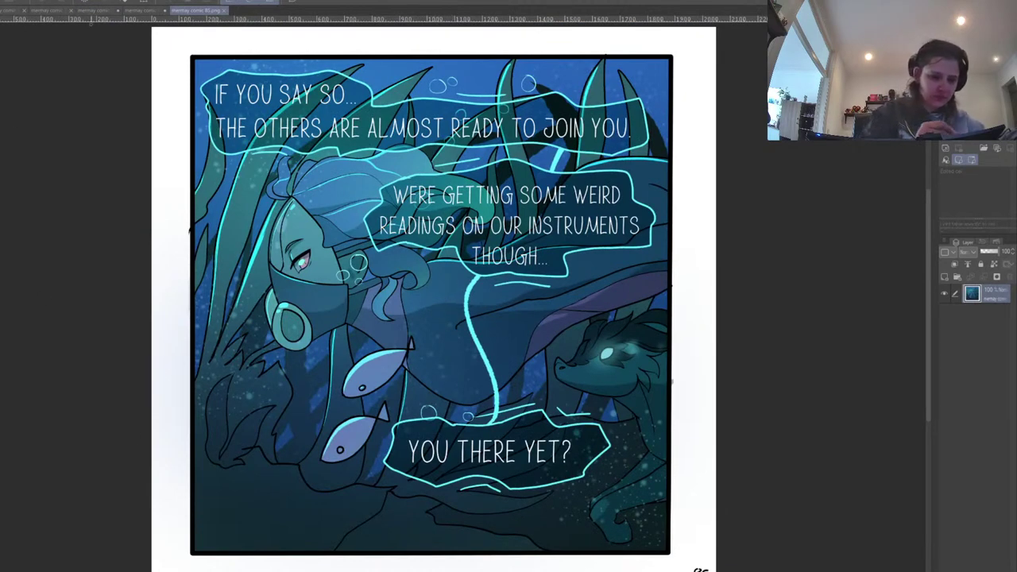
{"action": "left_click", "coordinate": [51, 10]}
{"action": "left_click", "coordinate": [14, 10]}
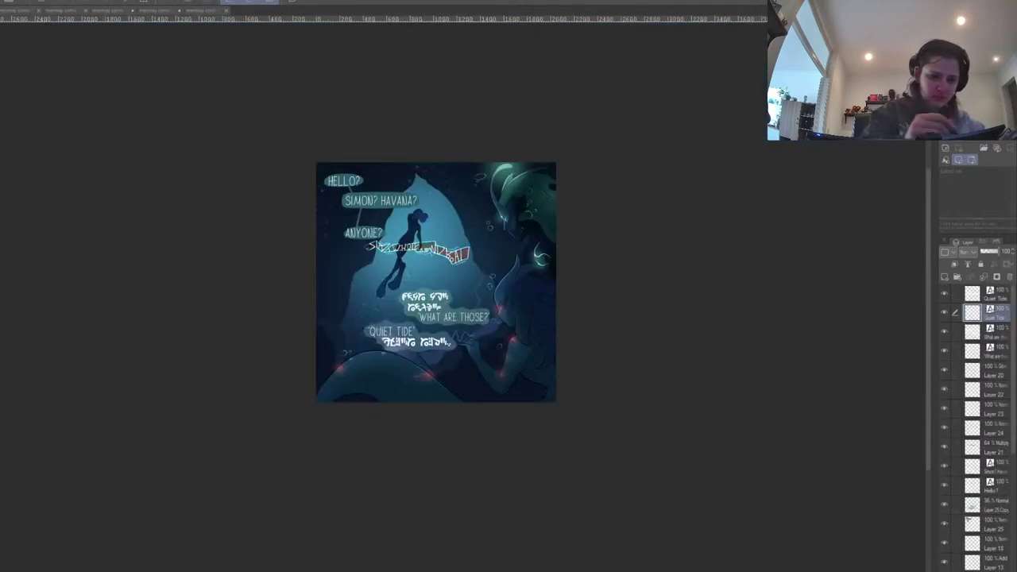
{"action": "left_click", "coordinate": [222, 11]}
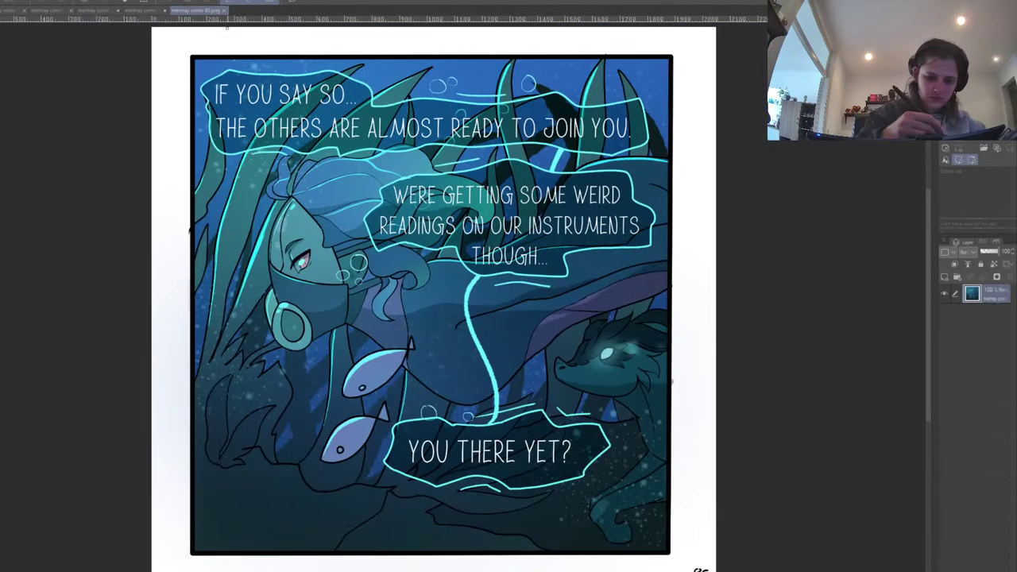
{"action": "left_click", "coordinate": [143, 11]}
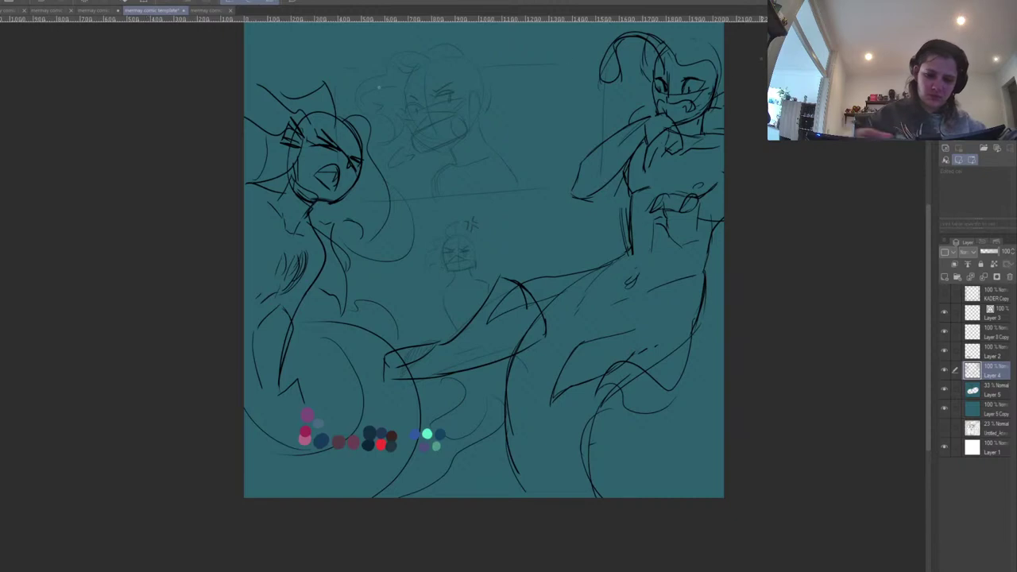
{"action": "left_click", "coordinate": [99, 11]}
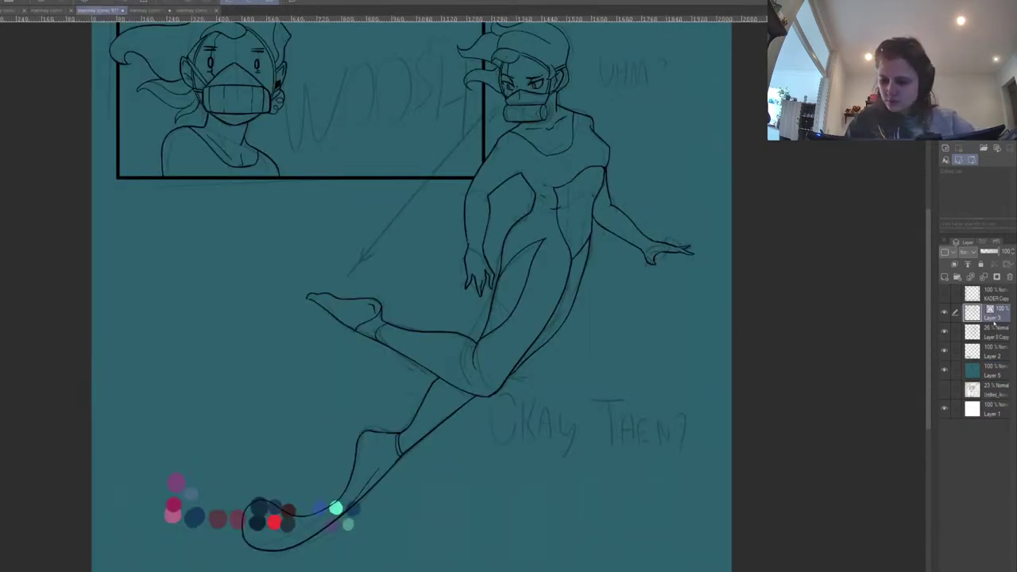
Set the ink layer as reference, select the empty areas around both figures and invert the selection.
{"action": "left_click", "coordinate": [968, 266]}
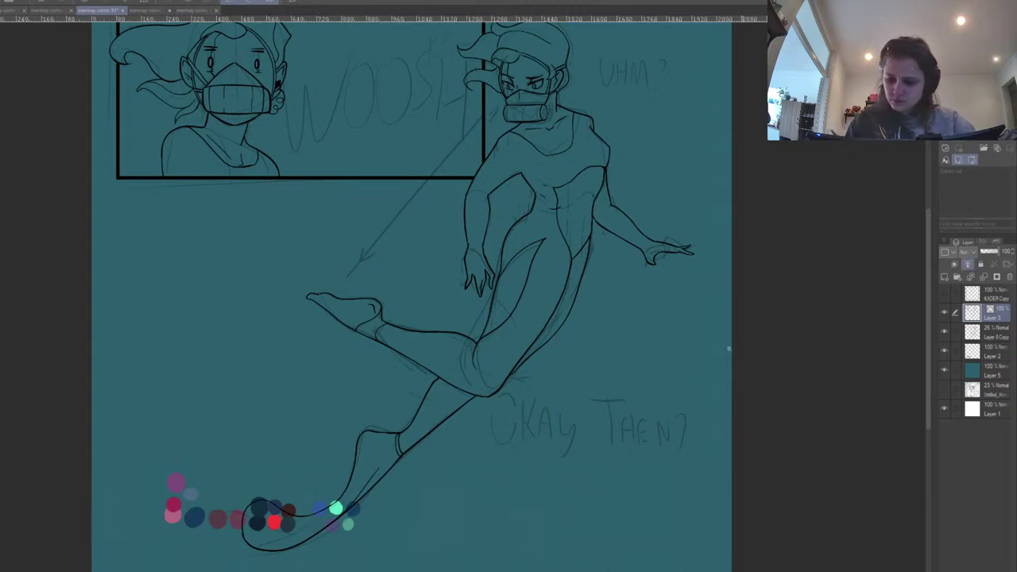
{"action": "left_click", "coordinate": [652, 359]}
{"action": "left_click_drag", "start_coordinate": [650, 191], "coordinate": [624, 314]}
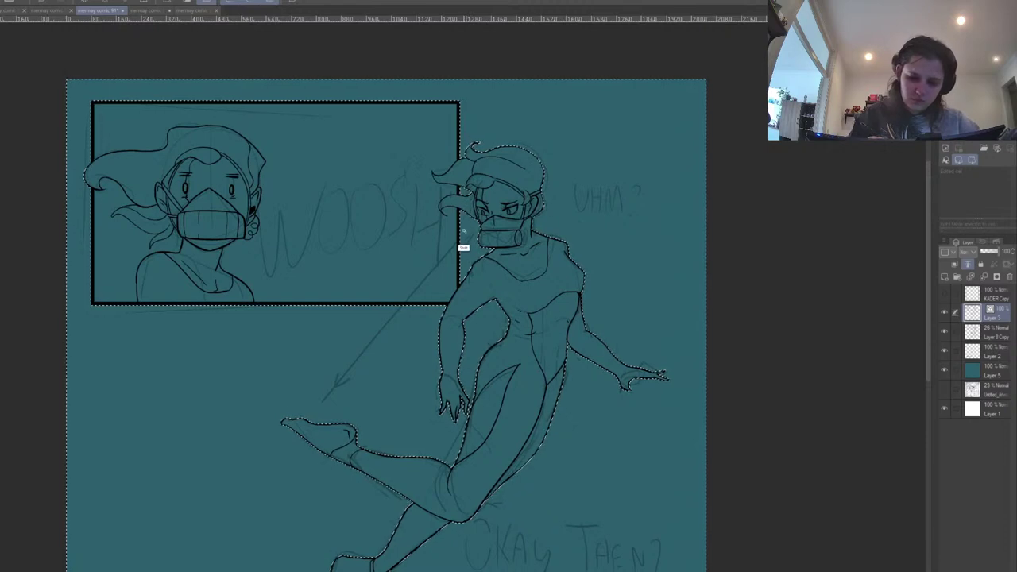
{"action": "left_click", "coordinate": [240, 267]}
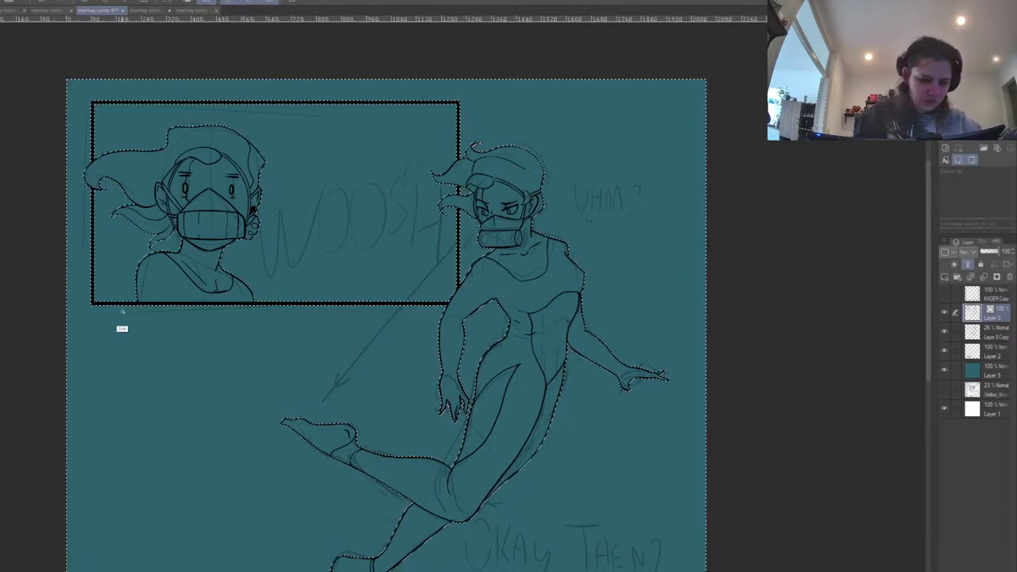
{"action": "left_click_drag", "start_coordinate": [596, 400], "coordinate": [588, 246]}
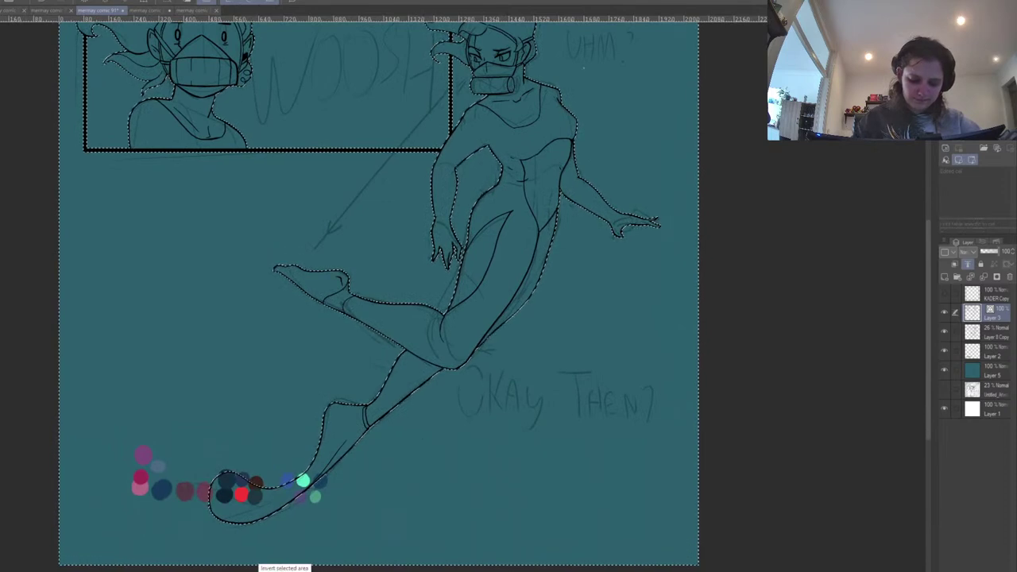
Add a new layer directly above the teal background, fill the selected figures with flat blue and deselect.
{"action": "left_click", "coordinate": [985, 370]}
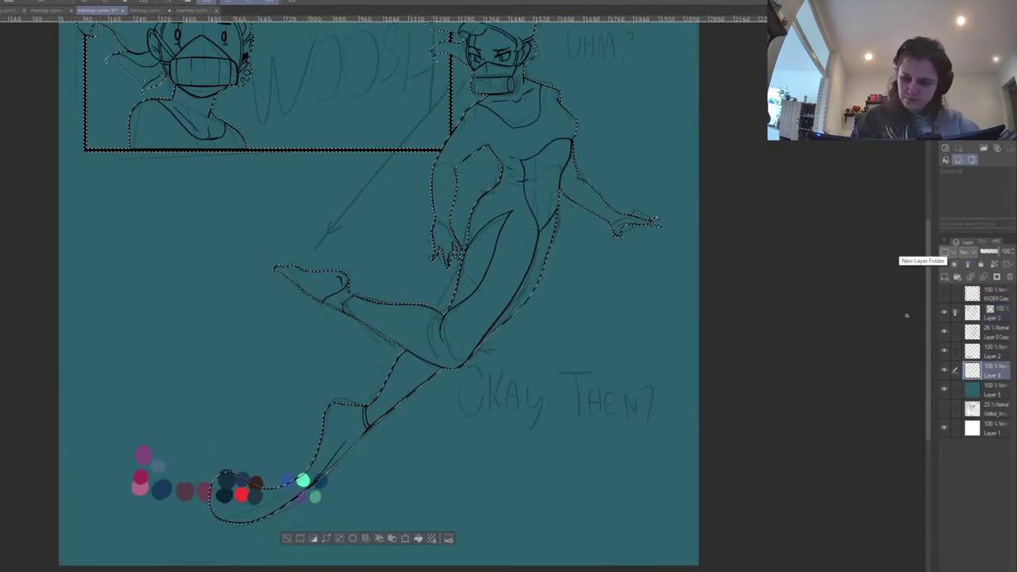
{"action": "left_click", "coordinate": [418, 539]}
{"action": "key", "text": "ctrl+d"}
{"action": "left_click_drag", "start_coordinate": [640, 317], "coordinate": [631, 379]}
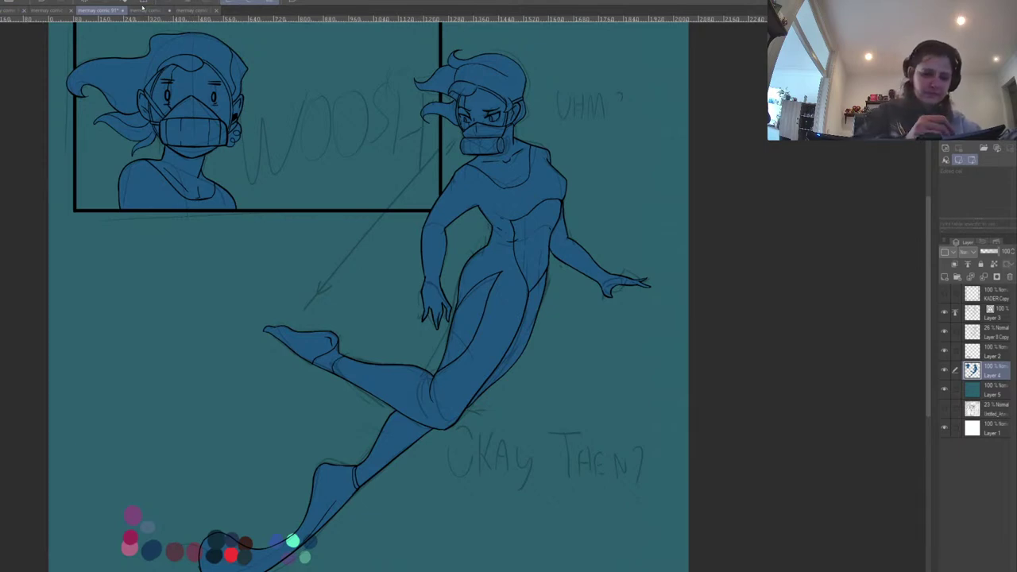
Check the reference page's colours and fill the hair of both figures with violet on a new layer above the blue base.
{"action": "left_click", "coordinate": [142, 10]}
{"action": "left_click", "coordinate": [197, 10]}
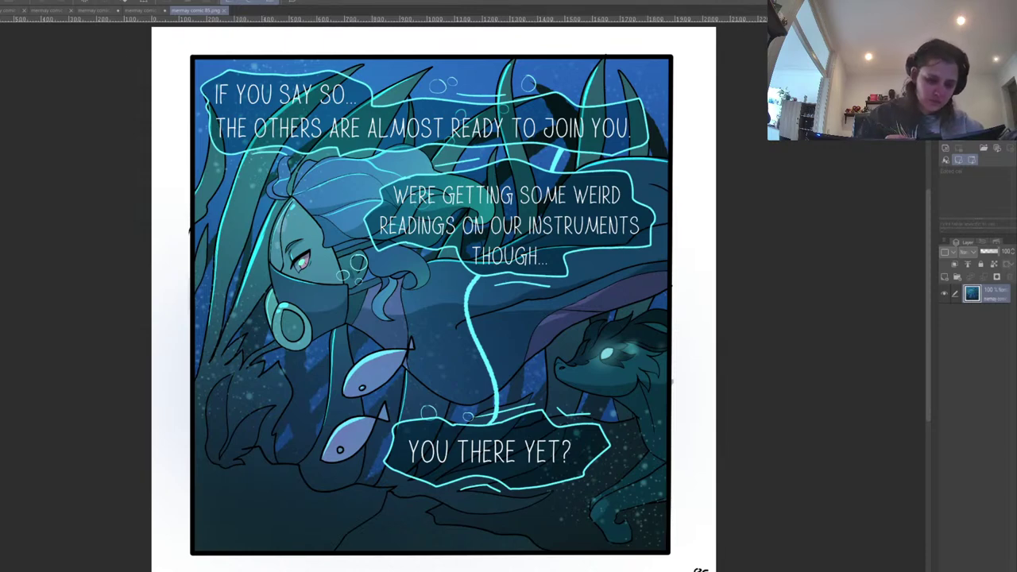
{"action": "left_click", "coordinate": [143, 10]}
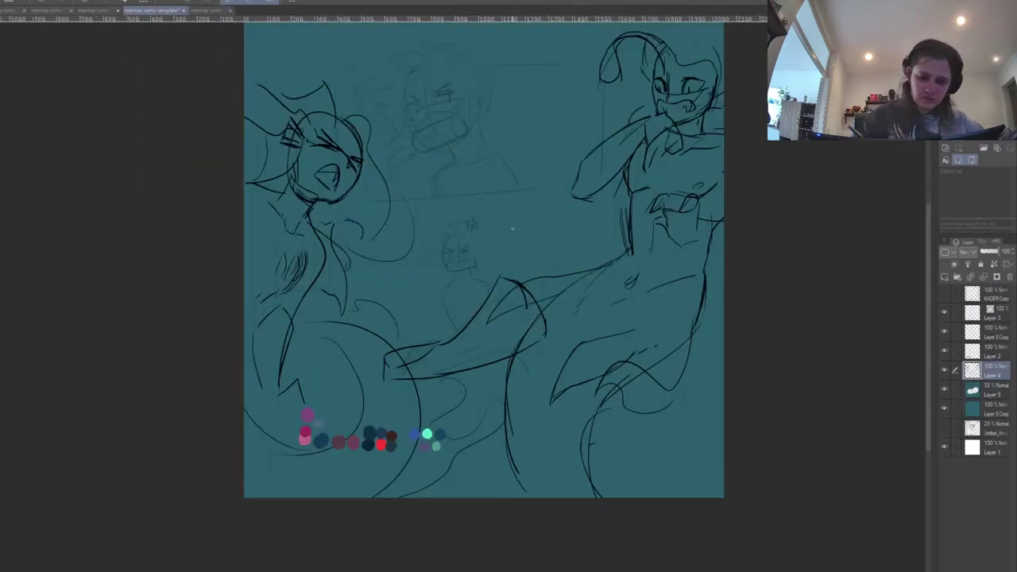
{"action": "left_click", "coordinate": [95, 10]}
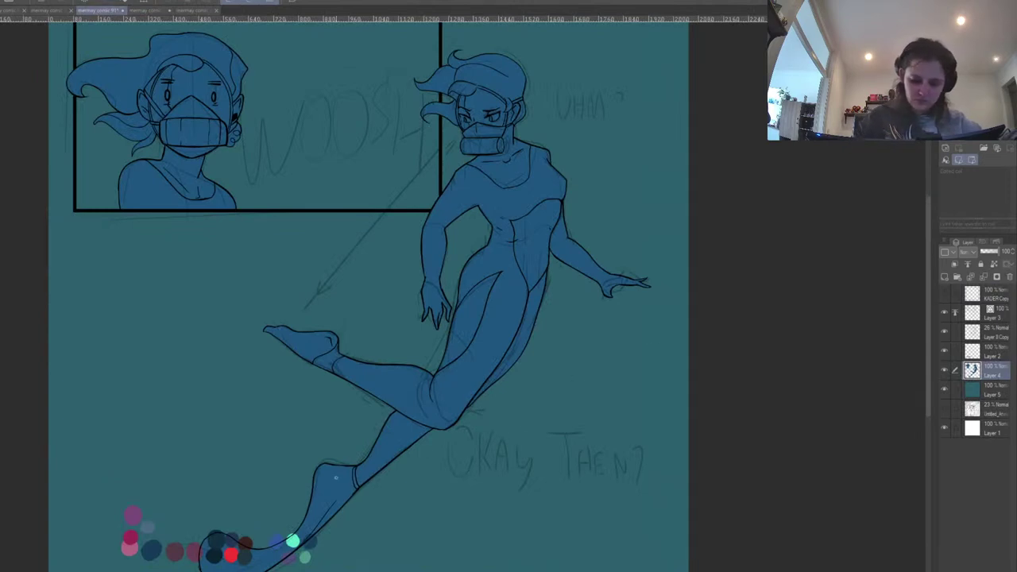
{"action": "left_click", "coordinate": [491, 75]}
{"action": "key", "text": "ctrl+z"}
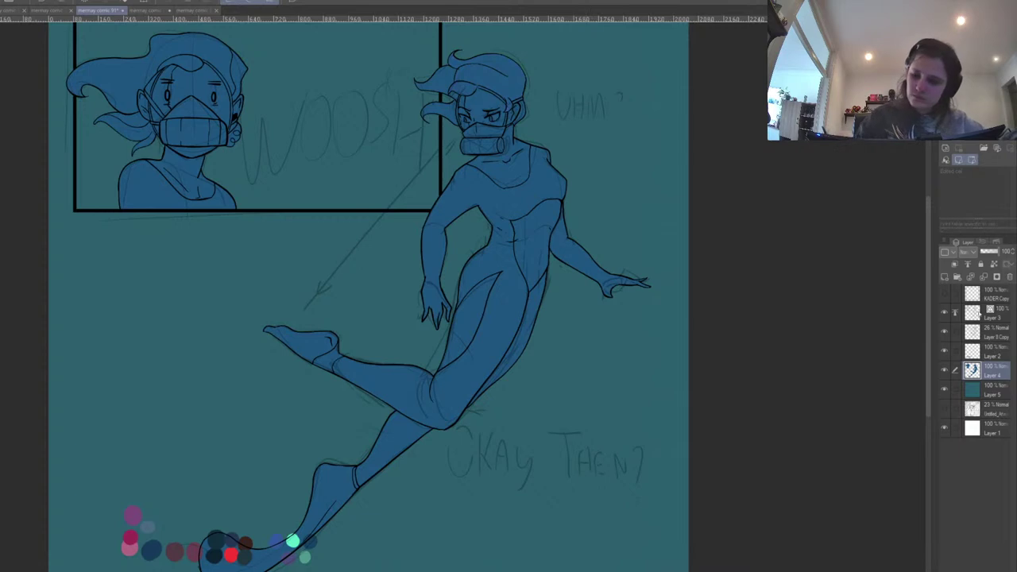
{"action": "key", "text": "ctrl+shift+n"}
{"action": "left_click", "coordinate": [497, 75]}
{"action": "left_click", "coordinate": [442, 81]}
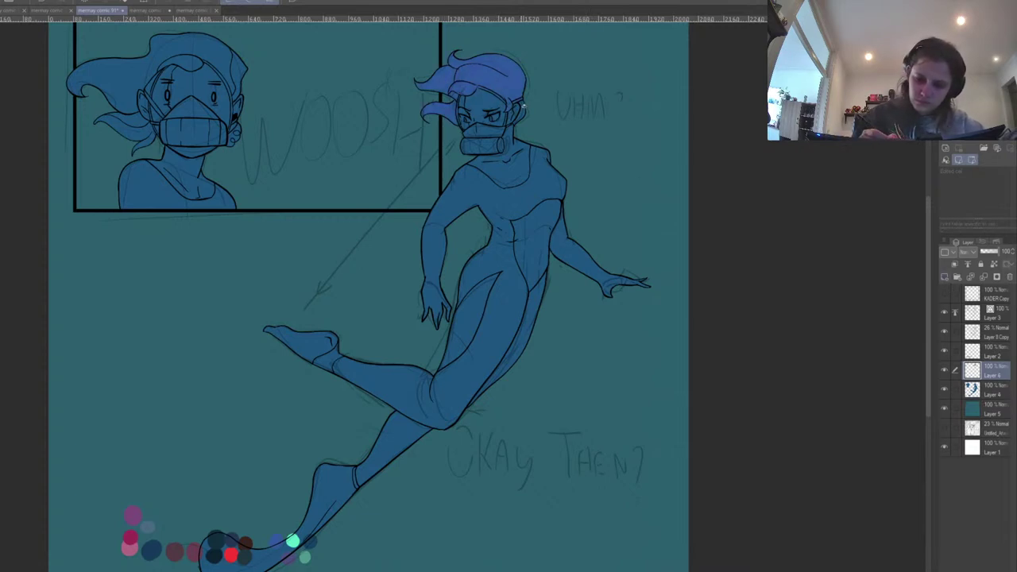
{"action": "left_click", "coordinate": [242, 78]}
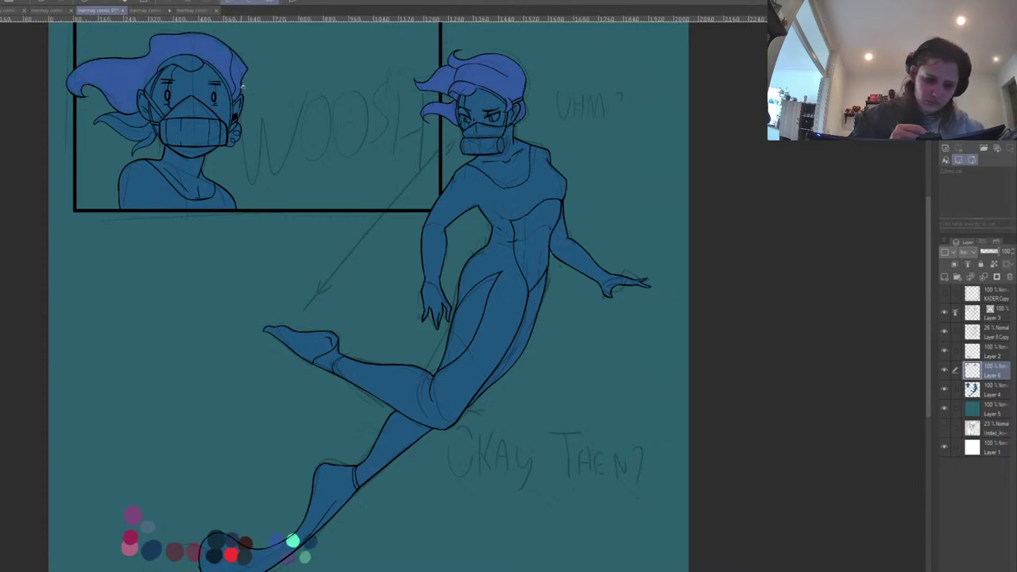
{"action": "left_click", "coordinate": [147, 137]}
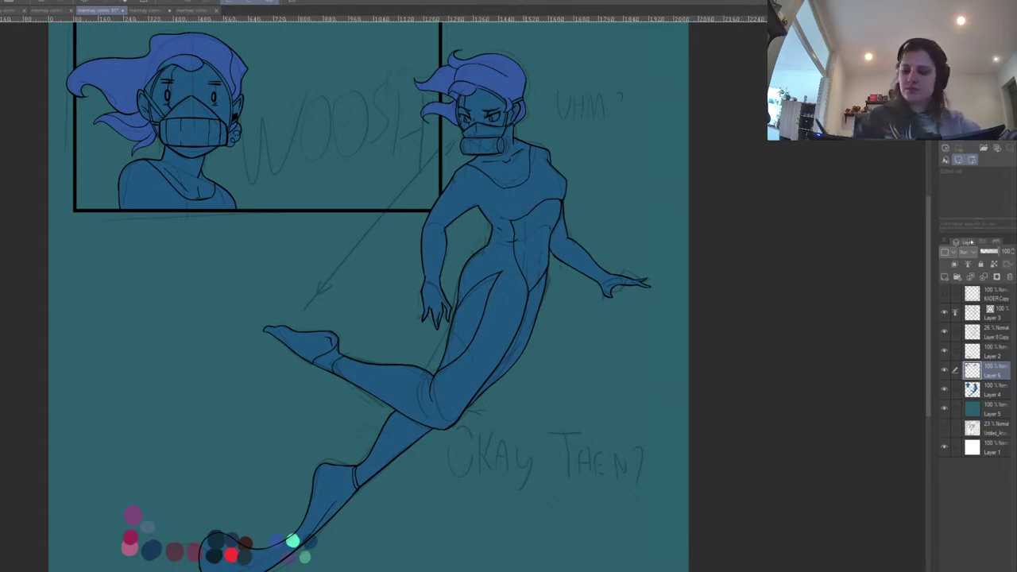
Lock the hair layer's transparent pixels and airbrush mint green over both figures' flowing hair ends, fading into violet.
{"action": "left_click", "coordinate": [995, 264]}
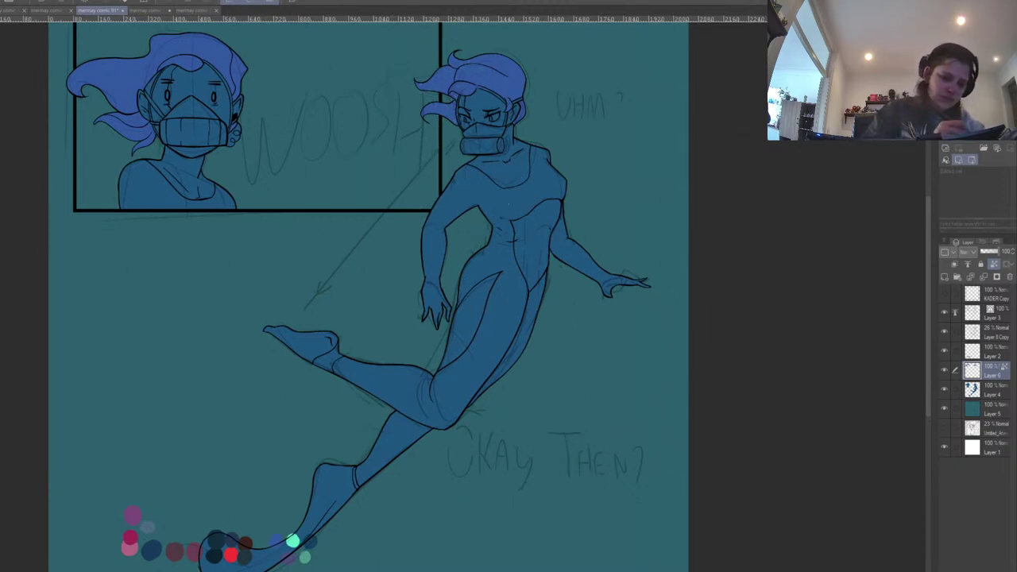
{"action": "mouse_move", "coordinate": [413, 123]}
{"action": "left_mouse_down"}
{"action": "mouse_move", "coordinate": [484, 33]}
{"action": "mouse_move", "coordinate": [440, 68]}
{"action": "mouse_move", "coordinate": [422, 108]}
{"action": "mouse_move", "coordinate": [436, 149]}
{"action": "mouse_move", "coordinate": [437, 68]}
{"action": "mouse_move", "coordinate": [456, 51]}
{"action": "mouse_move", "coordinate": [534, 64]}
{"action": "left_mouse_up"}
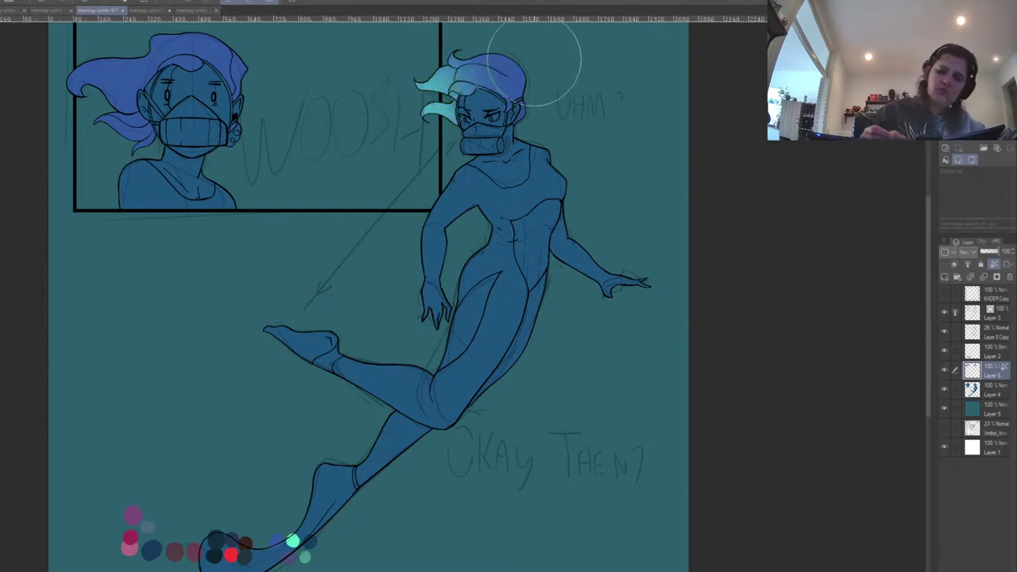
{"action": "mouse_move", "coordinate": [137, 103]}
{"action": "left_mouse_down"}
{"action": "mouse_move", "coordinate": [89, 33]}
{"action": "mouse_move", "coordinate": [99, 96]}
{"action": "left_mouse_up"}
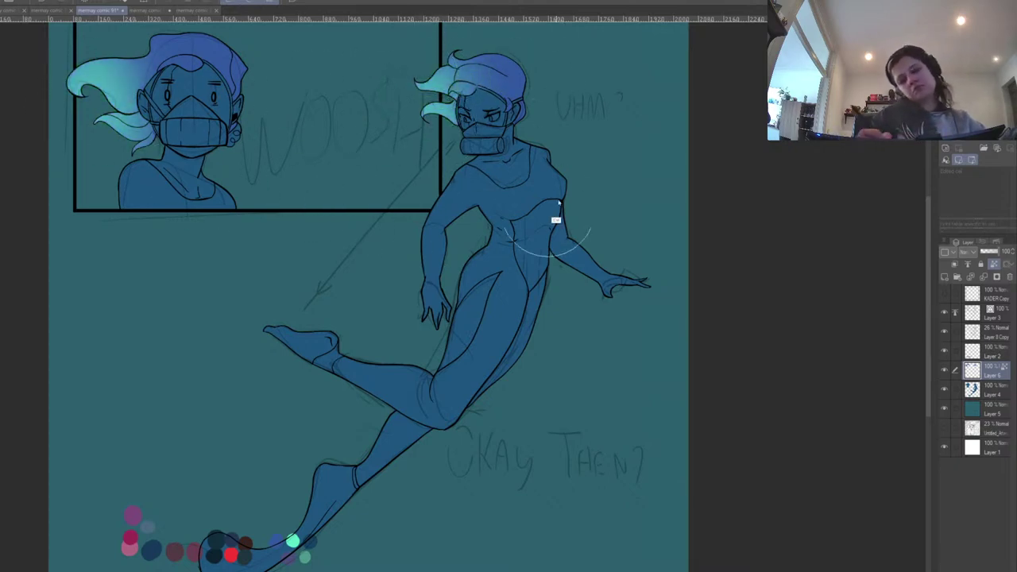
{"action": "left_click_drag", "start_coordinate": [633, 278], "coordinate": [636, 244]}
{"action": "left_click_drag", "start_coordinate": [618, 173], "coordinate": [625, 244]}
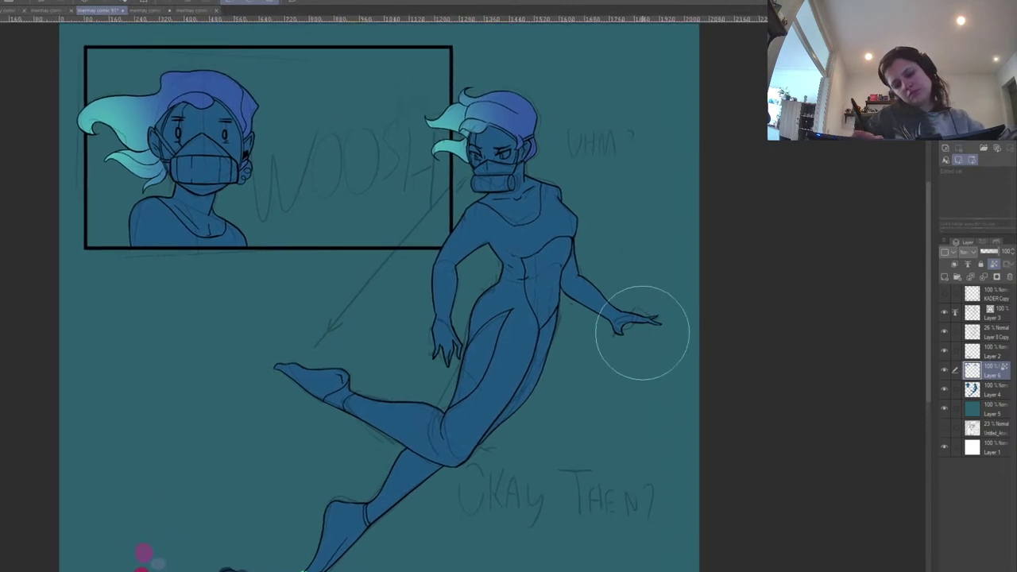
{"action": "scroll", "coordinate": [585, 278], "scroll_direction": "down", "scroll_amount": 1}
{"action": "mouse_move", "coordinate": [573, 216]}
{"action": "left_mouse_down"}
{"action": "mouse_move", "coordinate": [566, 223]}
{"action": "mouse_move", "coordinate": [554, 203]}
{"action": "left_mouse_up"}
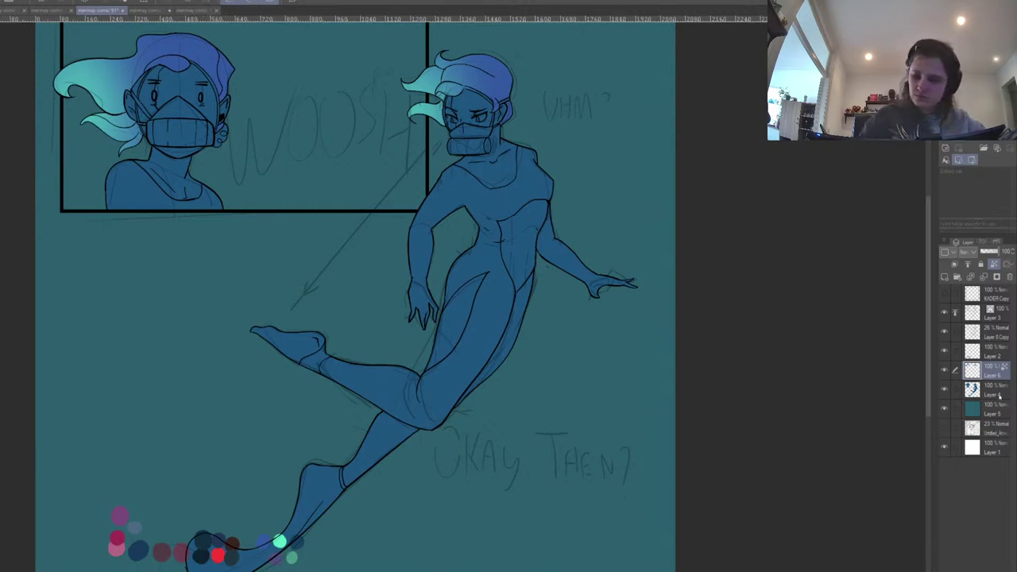
Paint the dark red marking around the same-side eye of both masked figures on the blue base layer, checking the other comic pages.
{"action": "left_click", "coordinate": [997, 389]}
{"action": "mouse_move", "coordinate": [450, 123]}
{"action": "left_mouse_down"}
{"action": "mouse_move", "coordinate": [456, 129]}
{"action": "mouse_move", "coordinate": [456, 111]}
{"action": "left_mouse_up"}
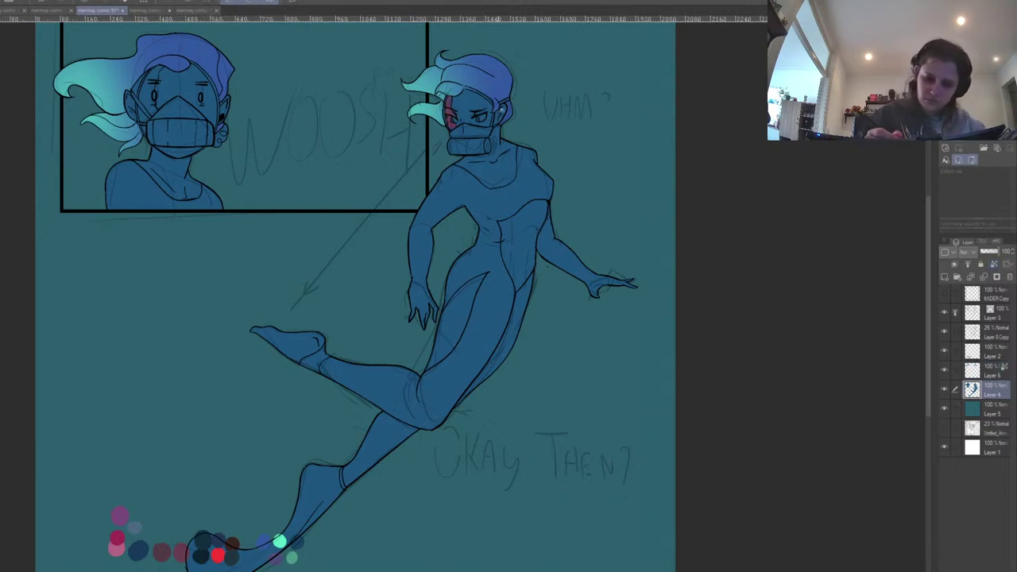
{"action": "left_click", "coordinate": [147, 10]}
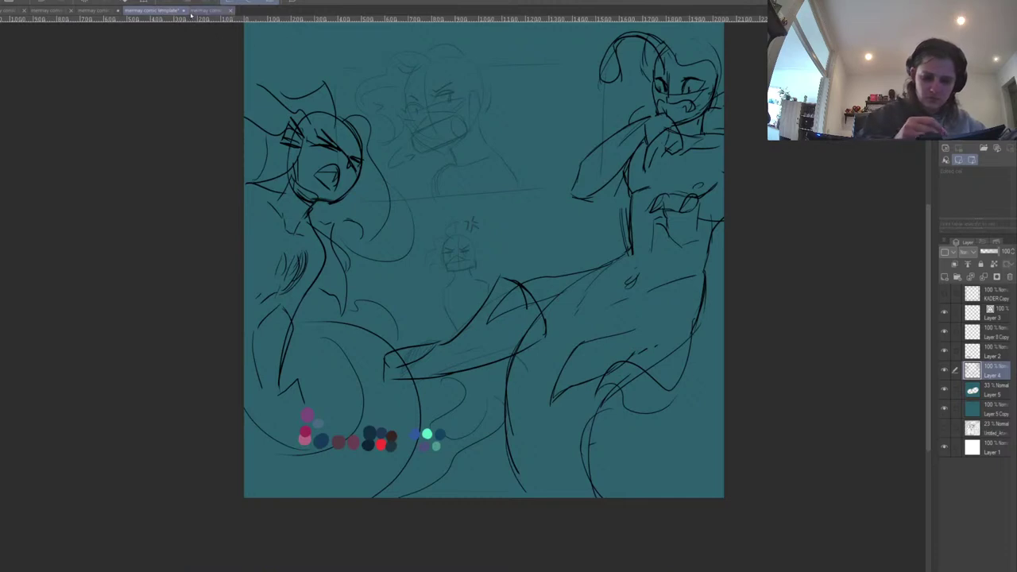
{"action": "left_click", "coordinate": [203, 11]}
{"action": "left_click", "coordinate": [148, 13]}
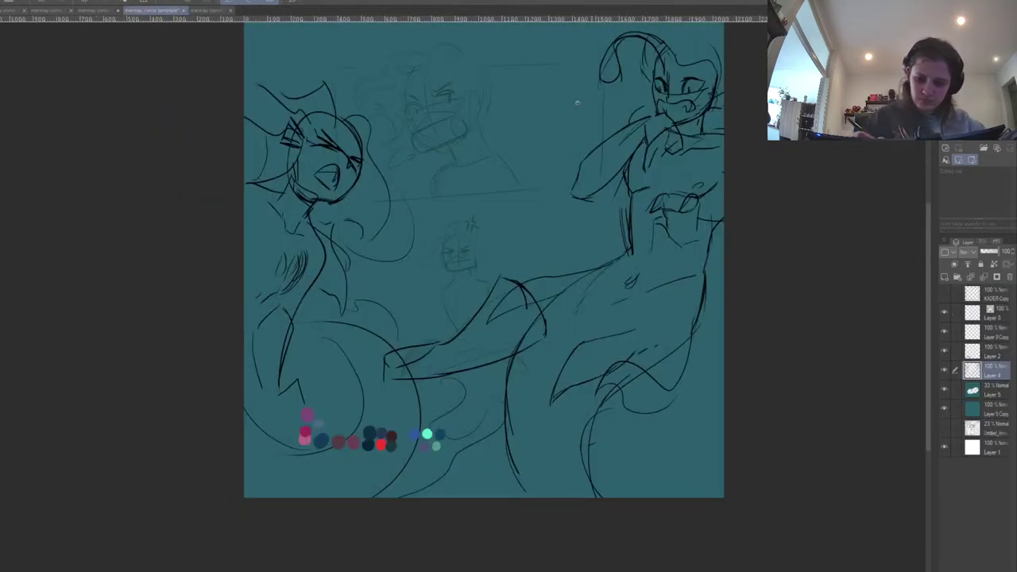
{"action": "left_click", "coordinate": [95, 10]}
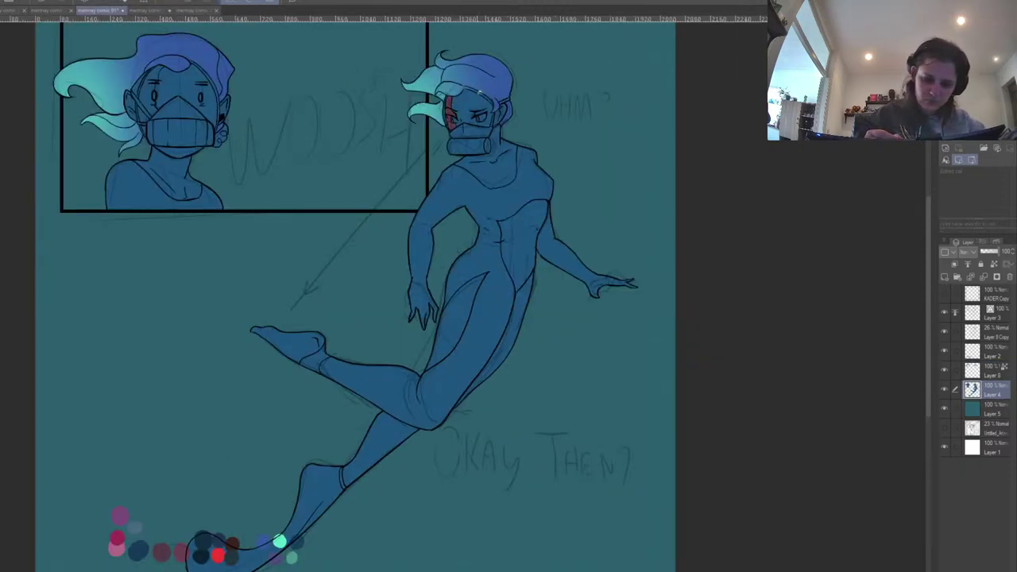
{"action": "mouse_move", "coordinate": [171, 118]}
{"action": "left_mouse_down"}
{"action": "mouse_move", "coordinate": [152, 102]}
{"action": "mouse_move", "coordinate": [156, 77]}
{"action": "mouse_move", "coordinate": [135, 108]}
{"action": "left_mouse_up"}
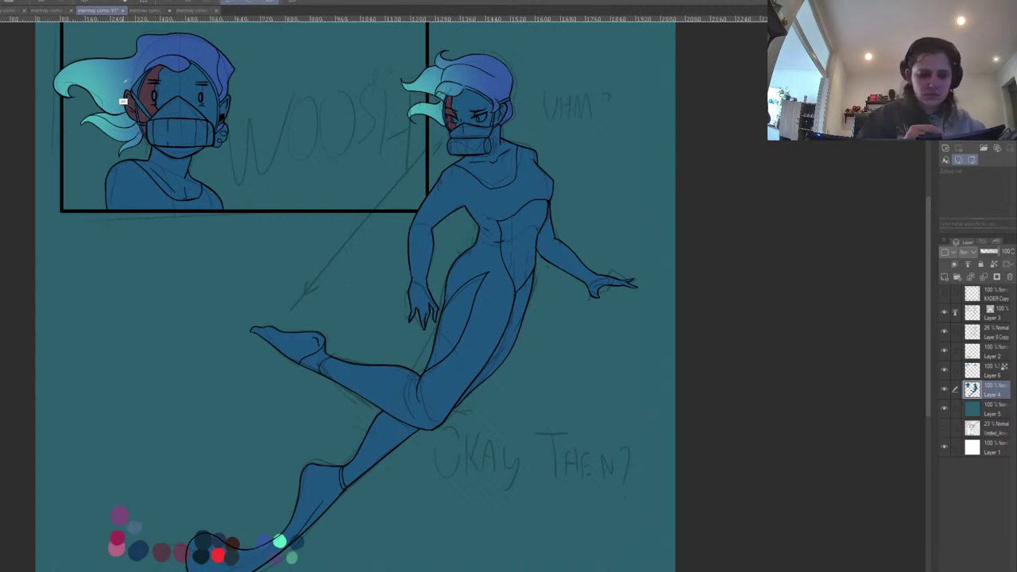
Fill both figures' necks and necklines, plus the full figure's midriff, thigh and ankle panels, with purple on the blue base layer.
{"action": "left_click", "coordinate": [973, 368]}
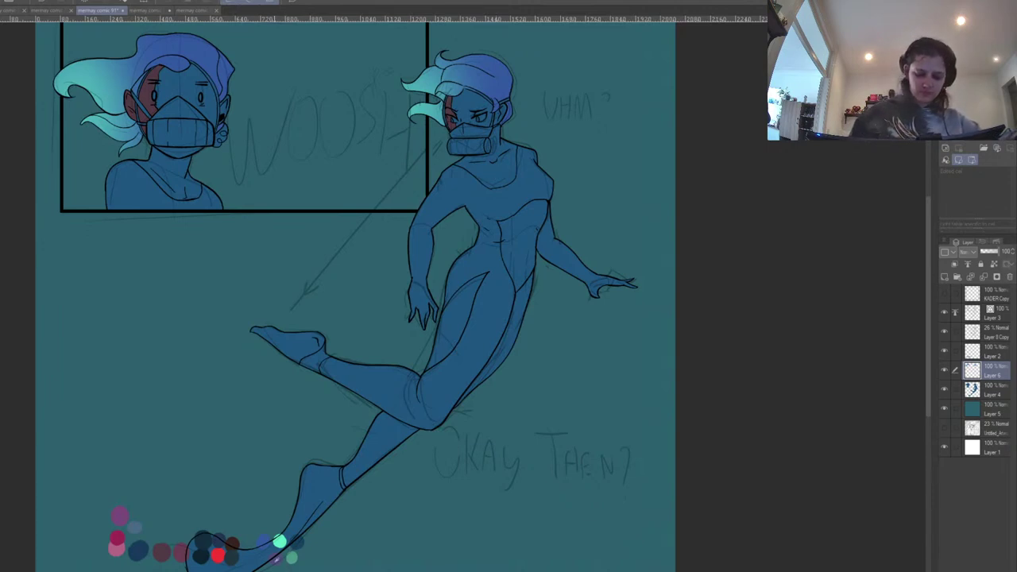
{"action": "left_click", "coordinate": [988, 391]}
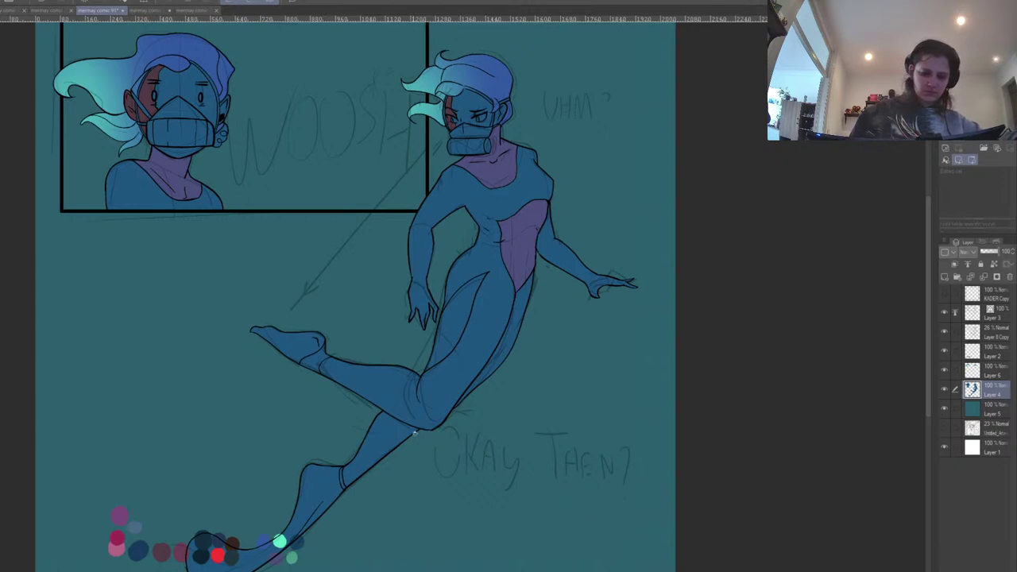
{"action": "scroll", "coordinate": [583, 318], "scroll_direction": "down", "scroll_amount": 3}
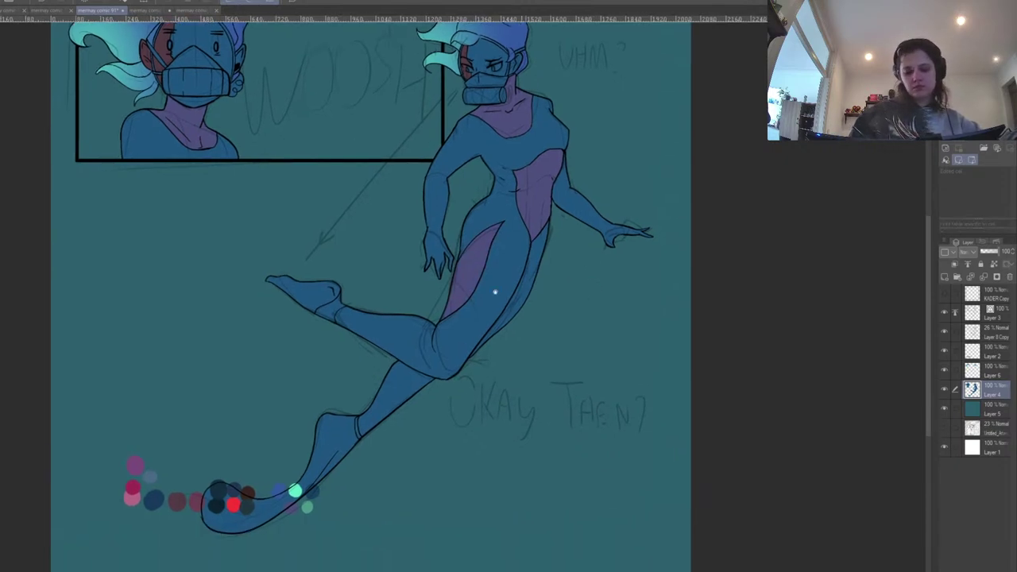
{"action": "scroll", "coordinate": [418, 342], "scroll_direction": "down", "scroll_amount": 2}
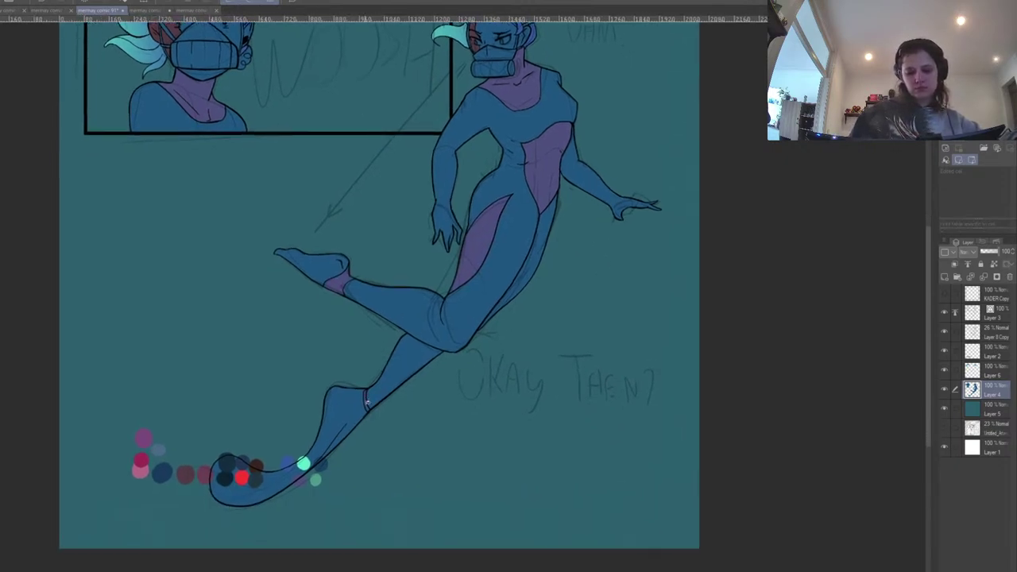
{"action": "scroll", "coordinate": [374, 437], "scroll_direction": "up", "scroll_amount": 5}
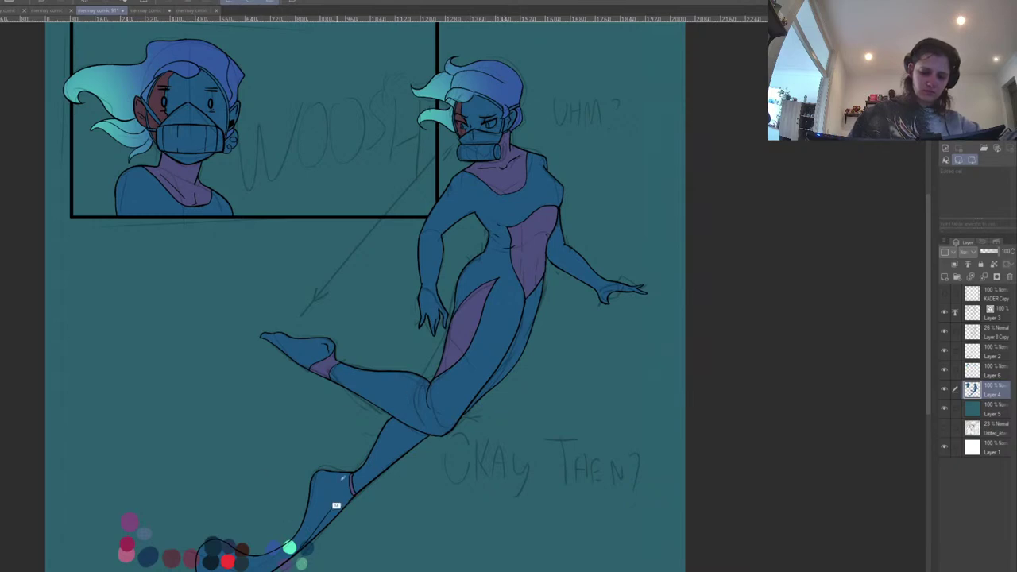
Fill the mask filter segments of both figures with mint green on the base layer.
{"action": "left_click", "coordinate": [484, 152]}
{"action": "left_click", "coordinate": [496, 152]}
{"action": "left_click", "coordinate": [197, 141]}
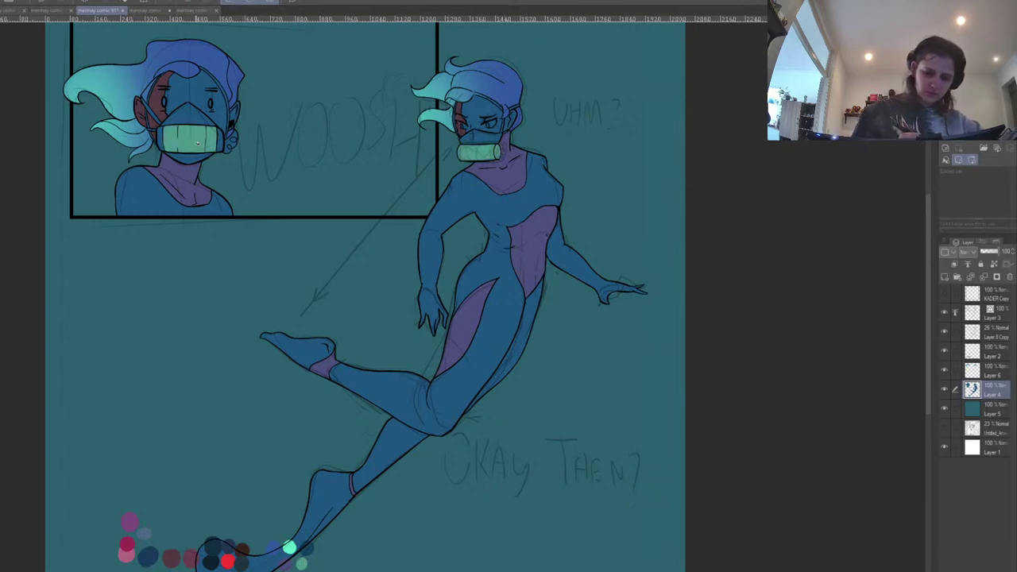
{"action": "left_click", "coordinate": [162, 138]}
{"action": "left_click", "coordinate": [220, 140]}
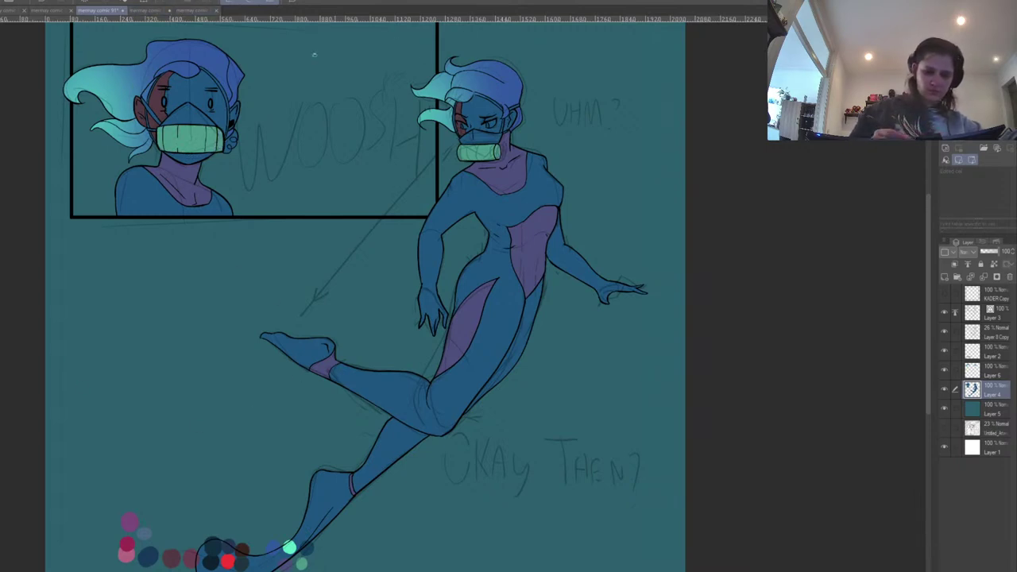
Check the mask on the finished reference page and colour the mask fabric of both figures dark grey, leaving nothing selected.
{"action": "left_click", "coordinate": [194, 10]}
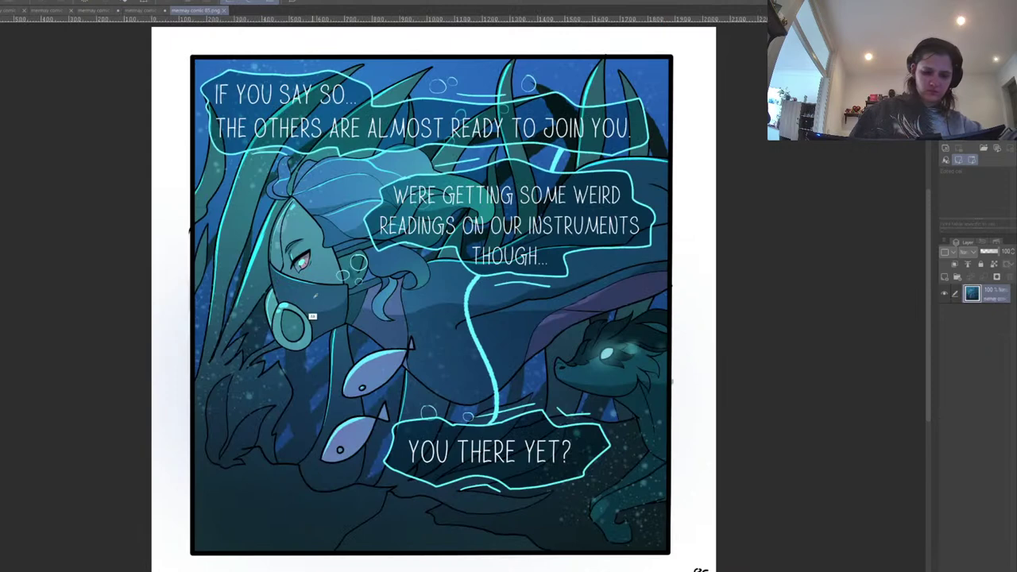
{"action": "left_click", "coordinate": [96, 10]}
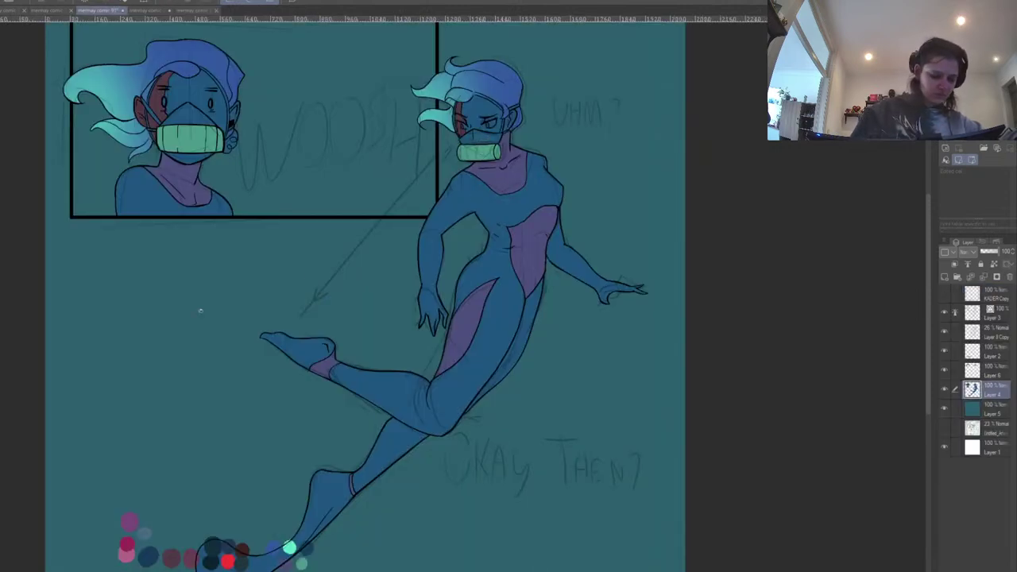
{"action": "left_click", "coordinate": [486, 135]}
{"action": "left_click", "coordinate": [188, 118]}
{"action": "left_click", "coordinate": [189, 158]}
{"action": "left_click_drag", "start_coordinate": [409, 159], "coordinate": [404, 170]}
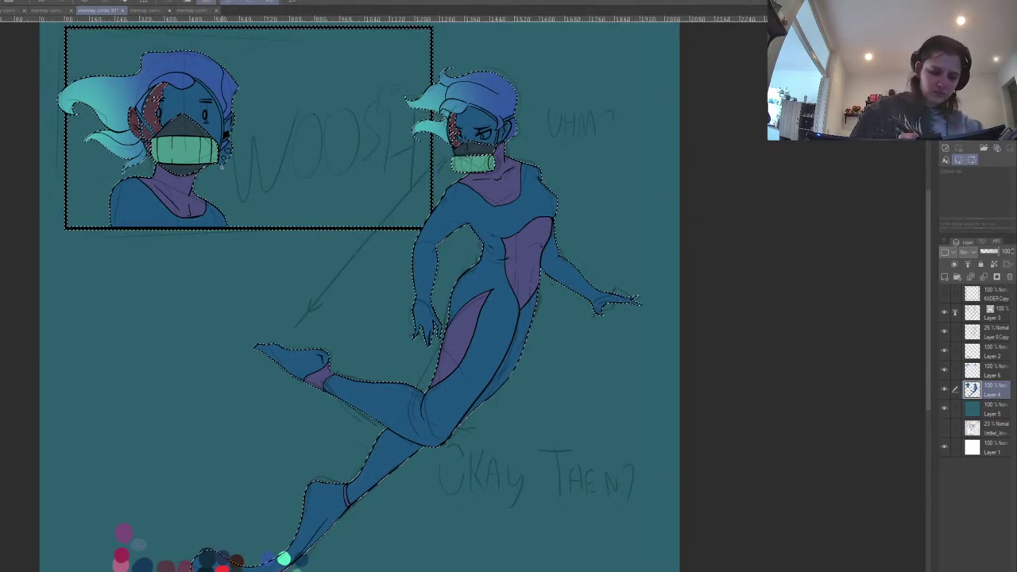
{"action": "left_click", "coordinate": [989, 391], "text": "ctrl"}
{"action": "key", "text": "ctrl+d"}
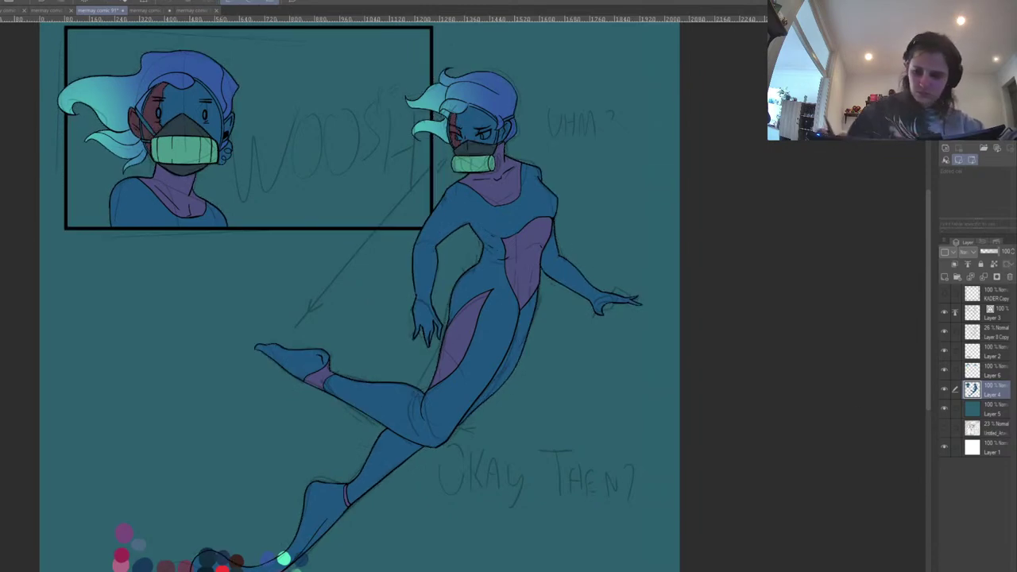
Select the small bubbles beside the close-up figure's ear, clear their blue base fill and deselect.
{"action": "key", "text": "ctrl+plus"}
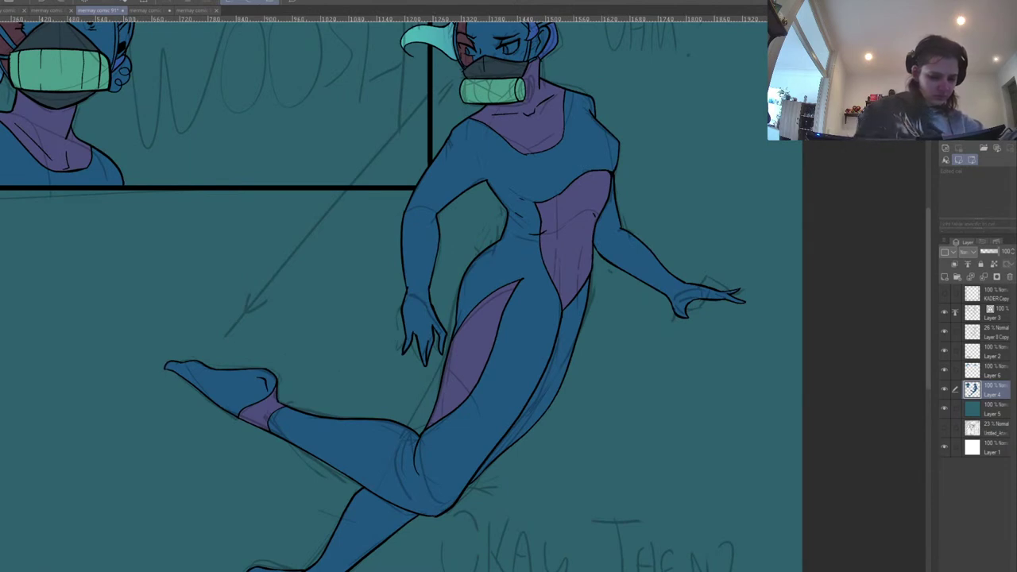
{"action": "scroll", "coordinate": [302, 288], "scroll_direction": "up", "scroll_amount": 4}
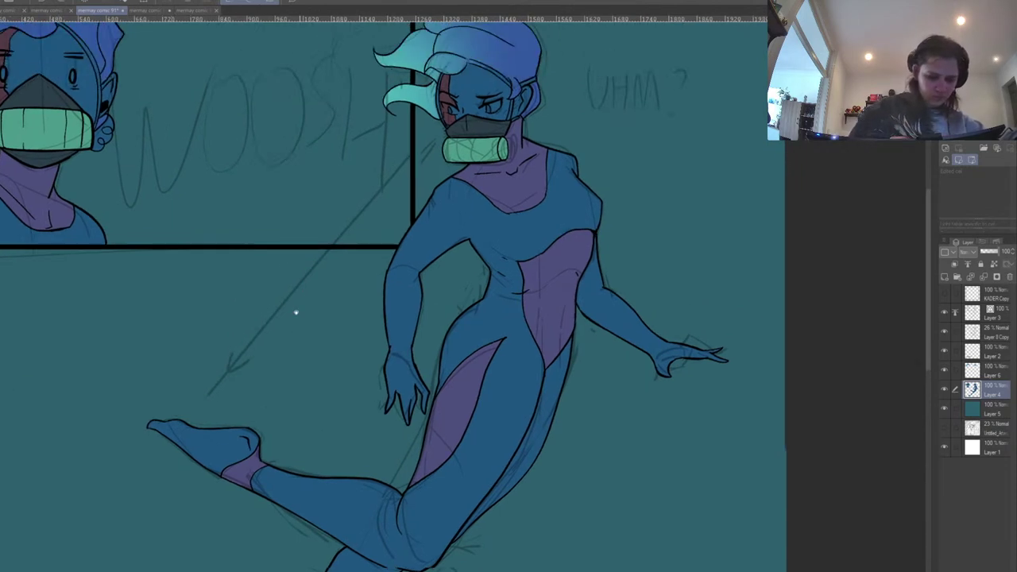
{"action": "left_click", "coordinate": [120, 204]}
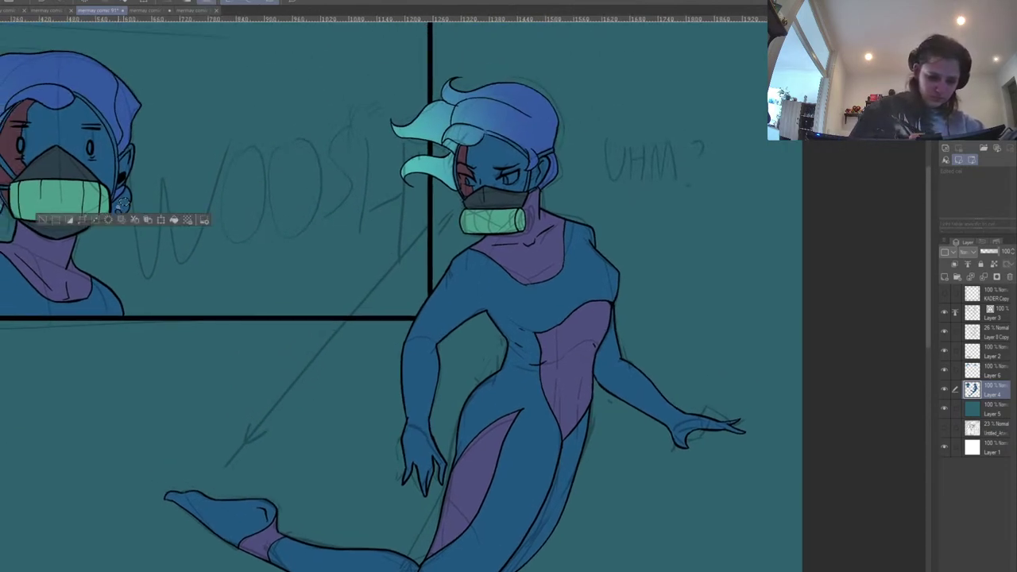
{"action": "left_click", "coordinate": [117, 209], "text": "shift"}
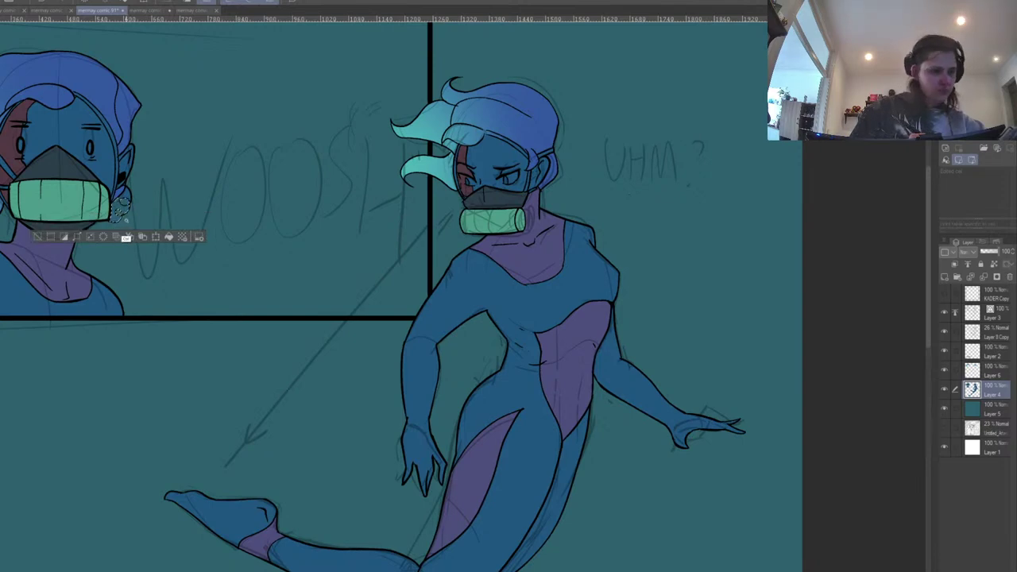
{"action": "key", "text": "ctrl+d"}
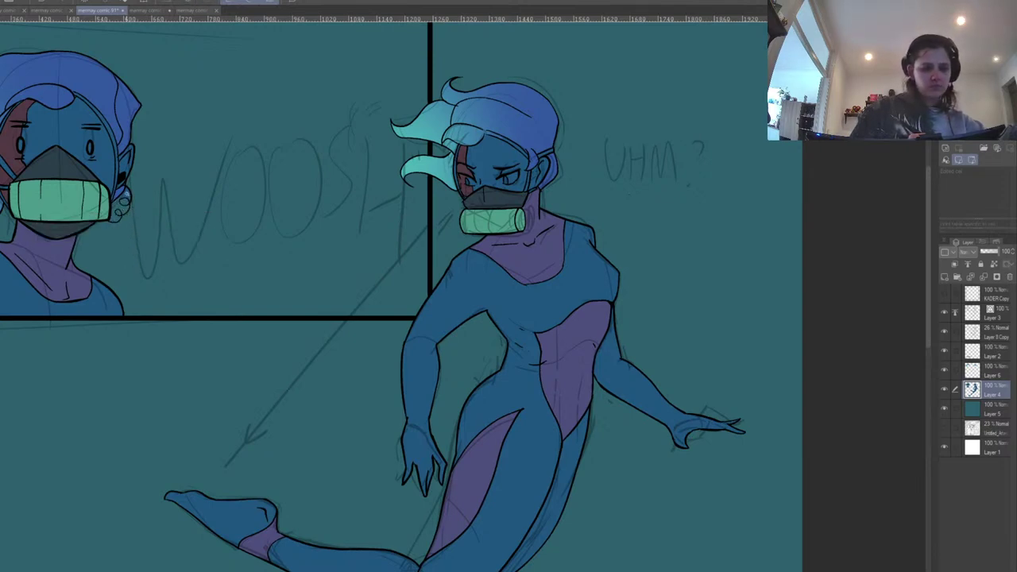
{"action": "left_click", "coordinate": [126, 197]}
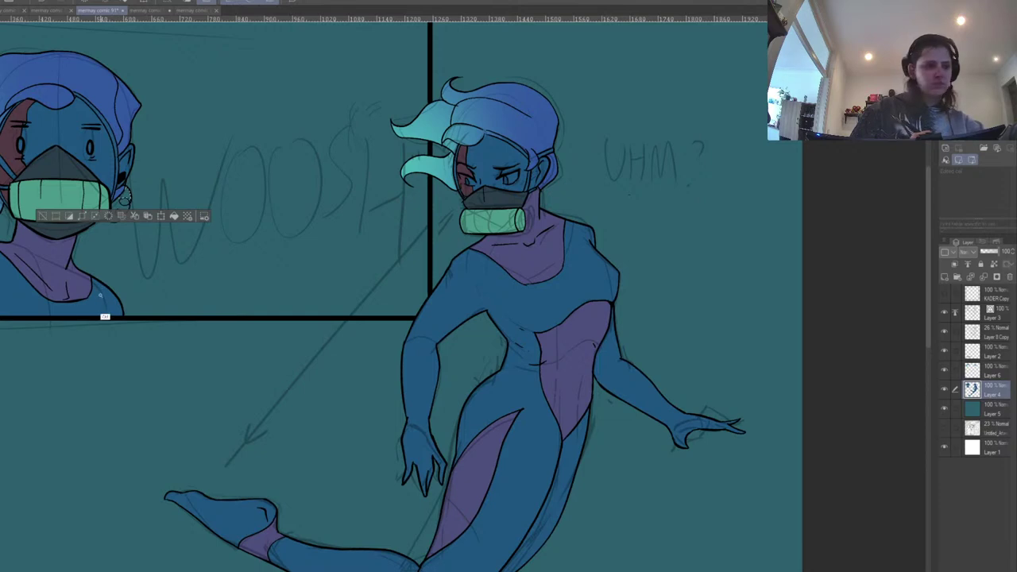
{"action": "key", "text": "ctrl+d"}
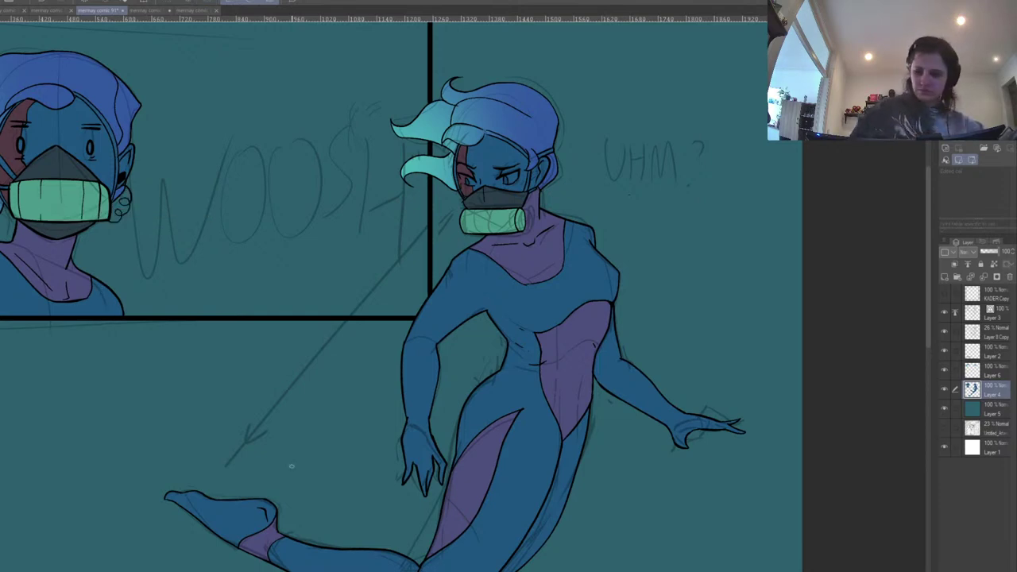
Draw the curled detail and dark stud beneath the full-body figure's ear on Layer 3.
{"action": "left_click", "coordinate": [998, 319]}
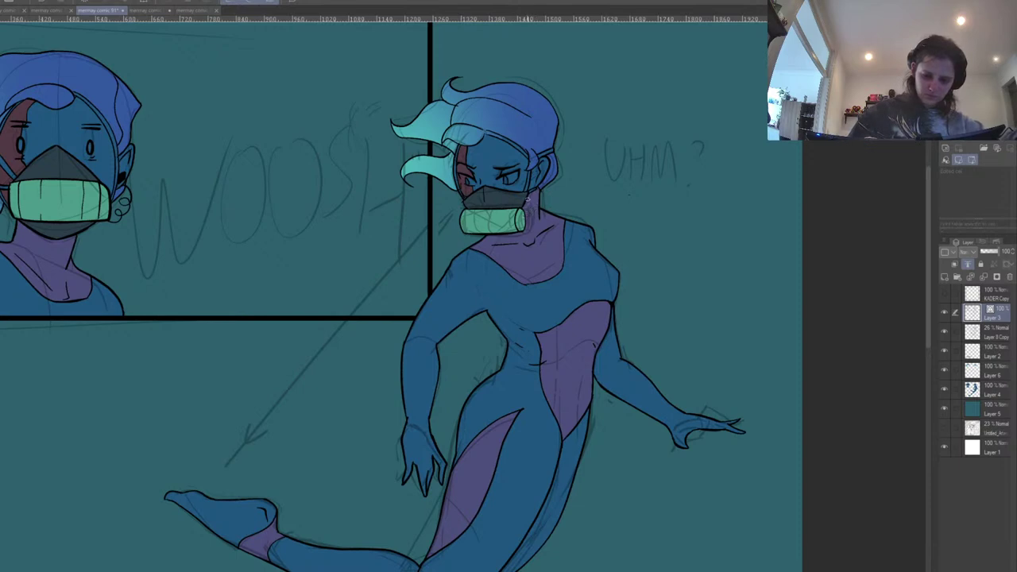
{"action": "left_click_drag", "start_coordinate": [526, 213], "coordinate": [538, 182]}
{"action": "left_click_drag", "start_coordinate": [589, 343], "coordinate": [648, 311]}
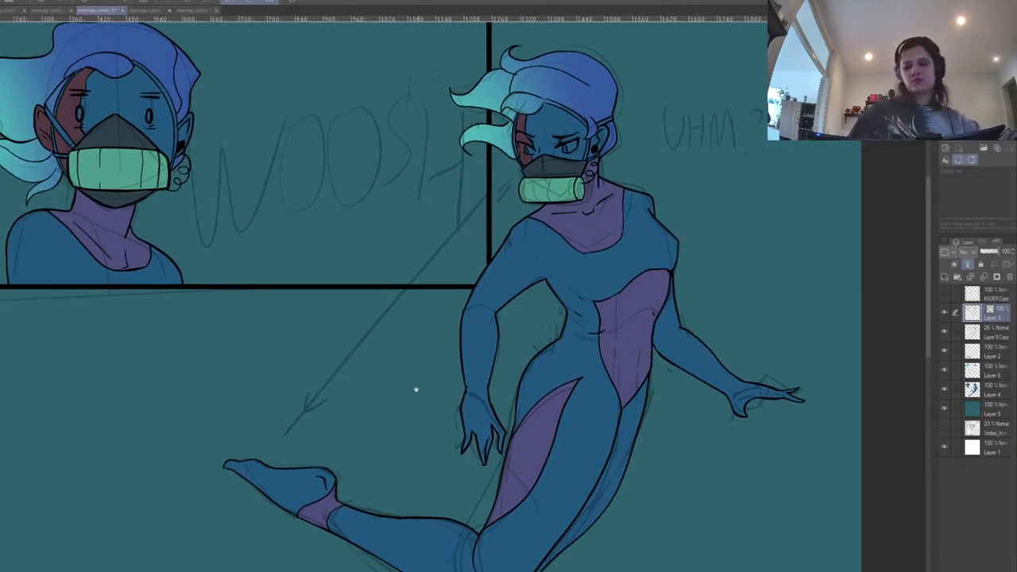
Fill the blue face areas of both figures with muted dark teal on Layer 4.
{"action": "left_click_drag", "start_coordinate": [412, 436], "coordinate": [446, 238]}
{"action": "left_click_drag", "start_coordinate": [329, 431], "coordinate": [493, 323]}
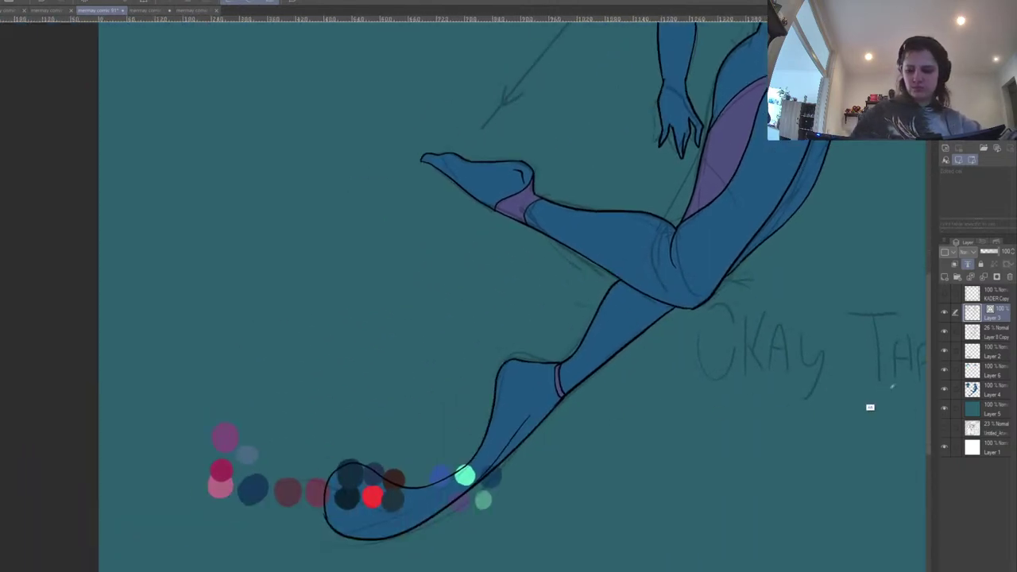
{"action": "left_click", "coordinate": [992, 390]}
{"action": "left_click_drag", "start_coordinate": [665, 207], "coordinate": [609, 558]}
{"action": "left_click_drag", "start_coordinate": [672, 376], "coordinate": [653, 408]}
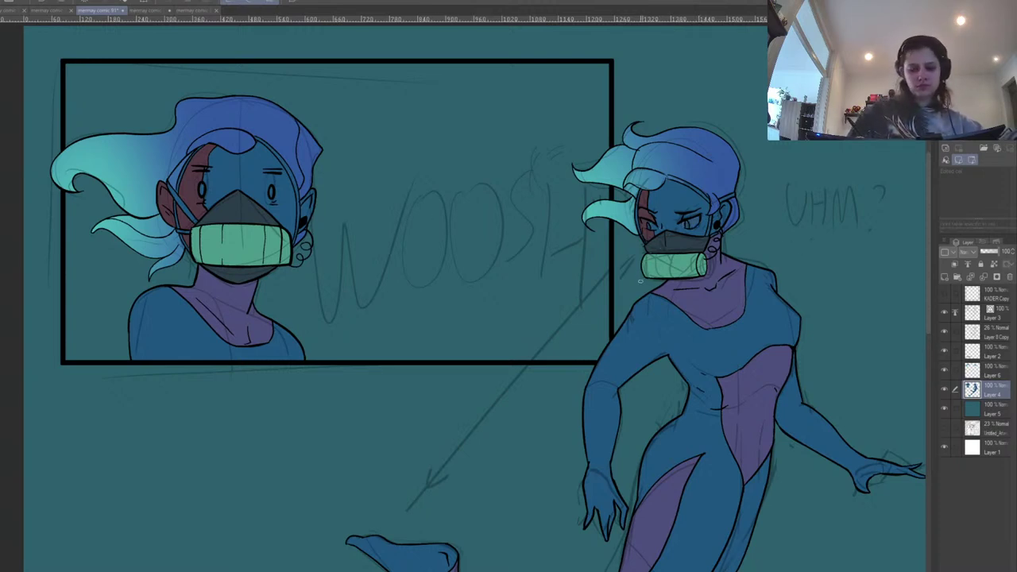
{"action": "left_click", "coordinate": [682, 214]}
{"action": "left_click", "coordinate": [698, 224]}
{"action": "left_click", "coordinate": [690, 225]}
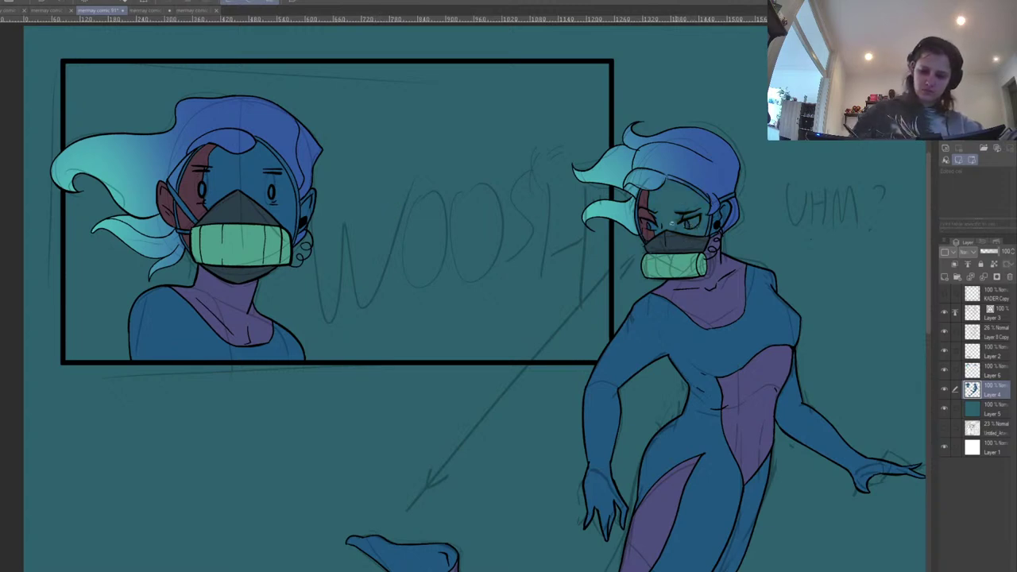
{"action": "left_click", "coordinate": [260, 195]}
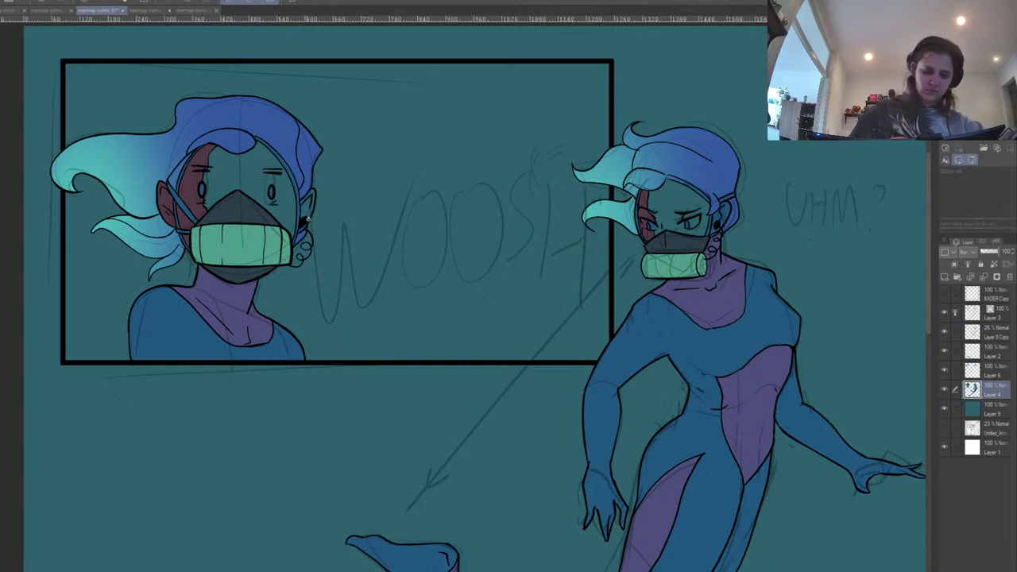
Add a new layer directly above Layer 4 and set its blending mode to Screen.
{"action": "scroll", "coordinate": [429, 418], "scroll_direction": "down", "scroll_amount": 8}
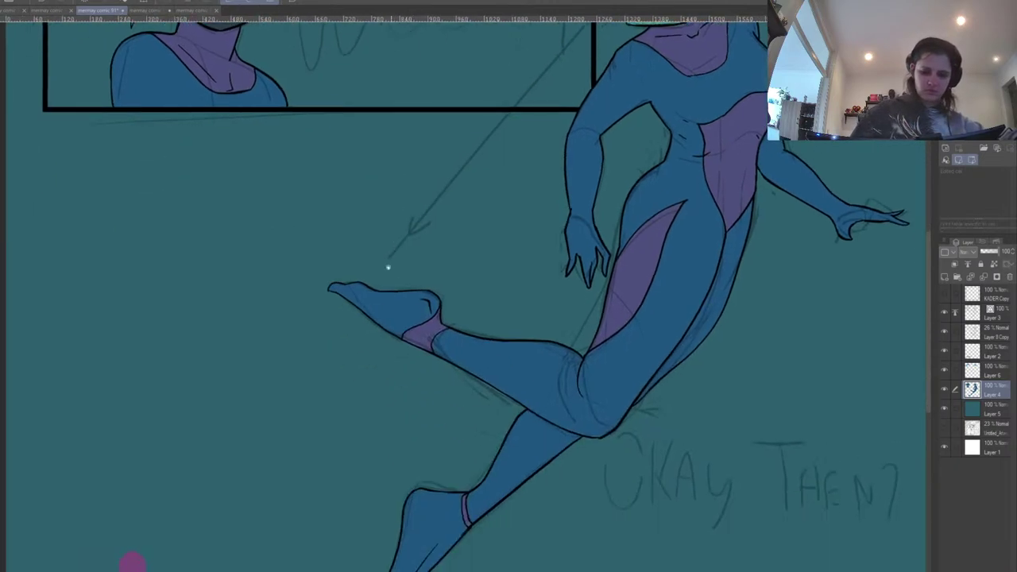
{"action": "scroll", "coordinate": [461, 243], "scroll_direction": "up", "scroll_amount": 8}
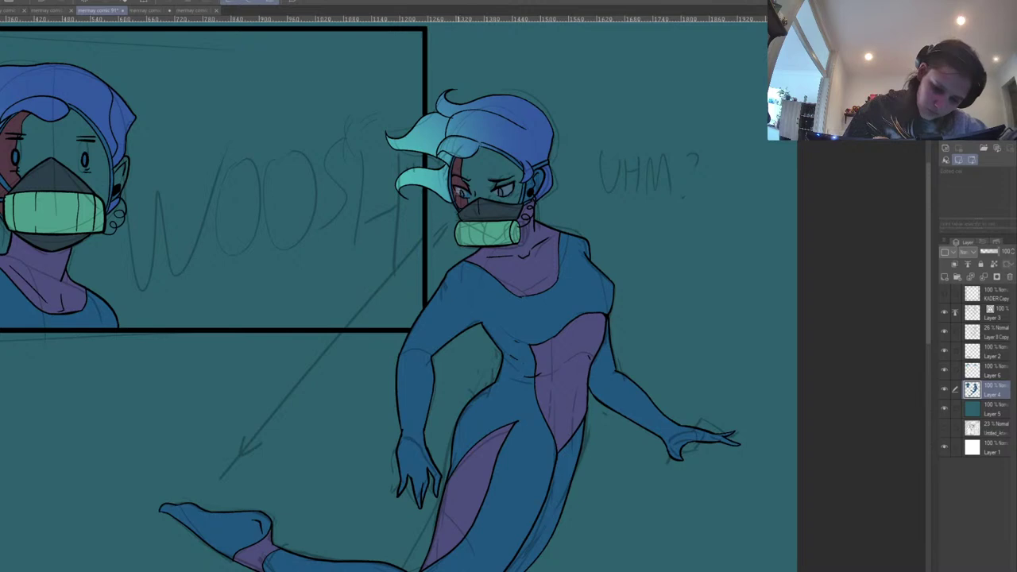
{"action": "scroll", "coordinate": [558, 144], "scroll_direction": "down", "scroll_amount": 1}
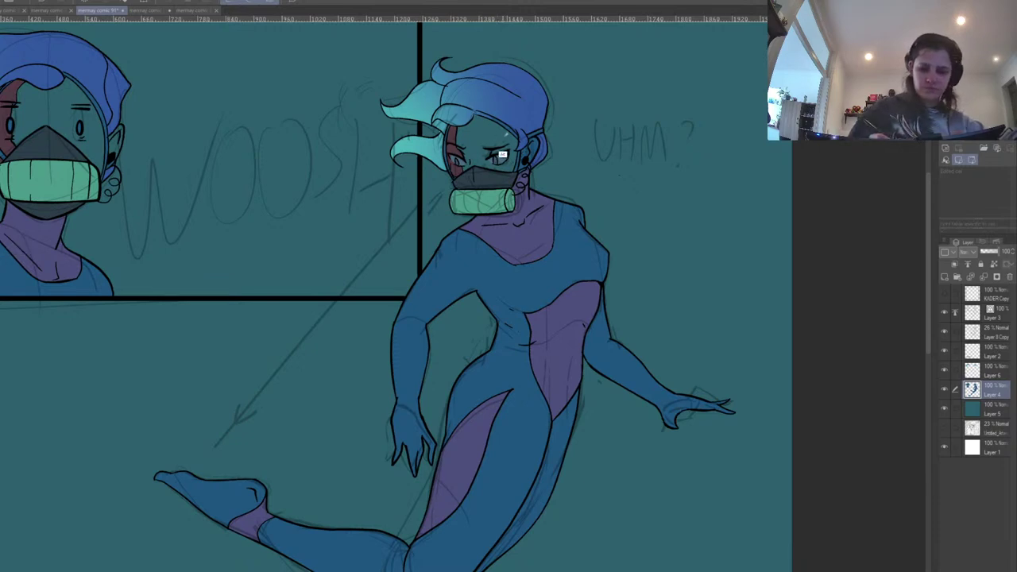
{"action": "left_click_drag", "start_coordinate": [479, 202], "coordinate": [511, 207]}
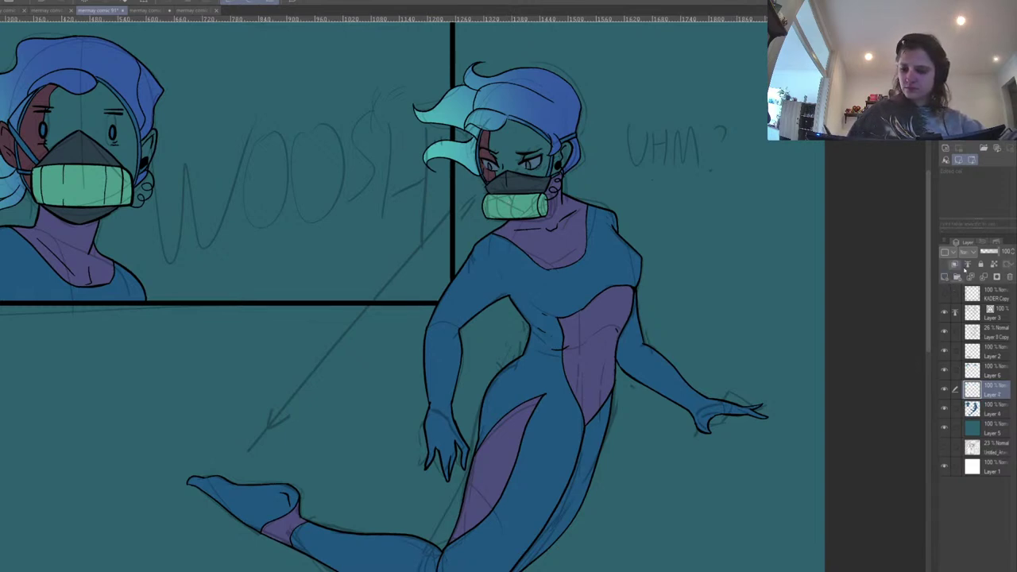
{"action": "left_click", "coordinate": [964, 251]}
{"action": "left_click", "coordinate": [971, 318]}
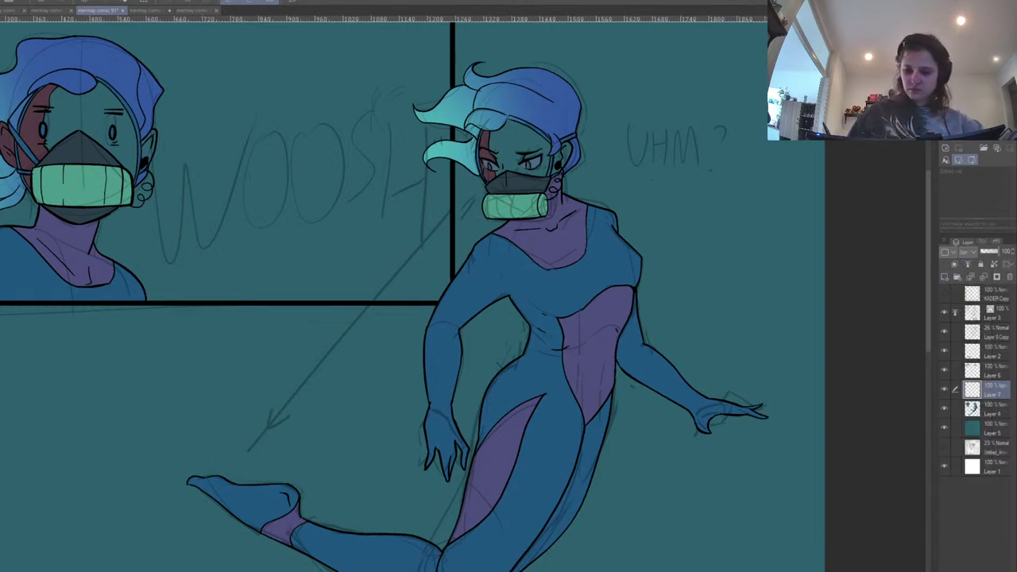
{"action": "left_click", "coordinate": [964, 251]}
{"action": "left_click", "coordinate": [969, 319]}
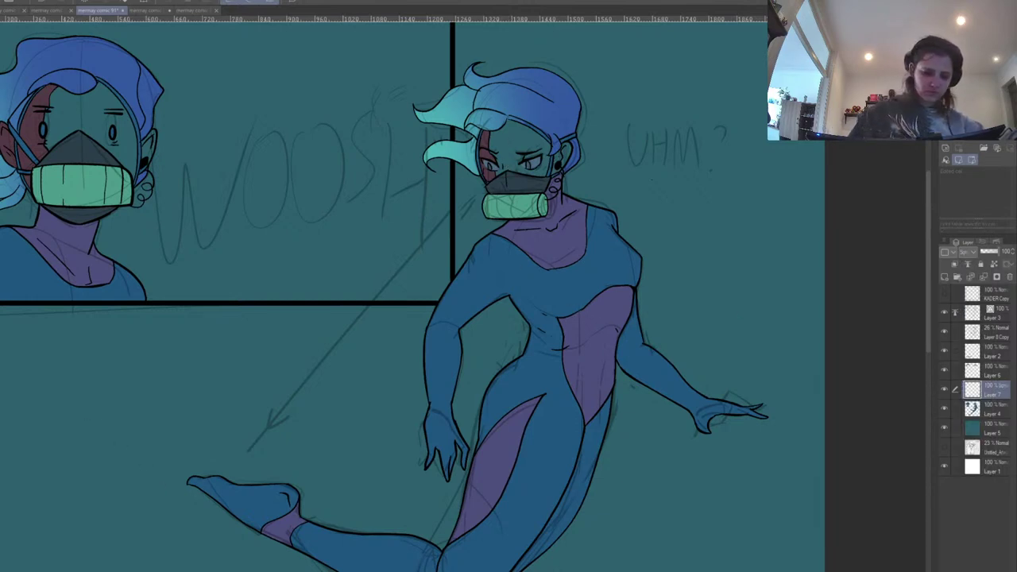
Fill the visor area over the full-body figure's face with a pale tint on the Screen layer.
{"action": "left_click", "coordinate": [518, 161]}
{"action": "left_click", "coordinate": [487, 155]}
{"action": "left_click", "coordinate": [486, 140]}
{"action": "left_click", "coordinate": [488, 173]}
{"action": "left_click", "coordinate": [536, 163]}
{"action": "left_click", "coordinate": [530, 167]}
{"action": "left_click", "coordinate": [490, 166]}
{"action": "left_click", "coordinate": [494, 167]}
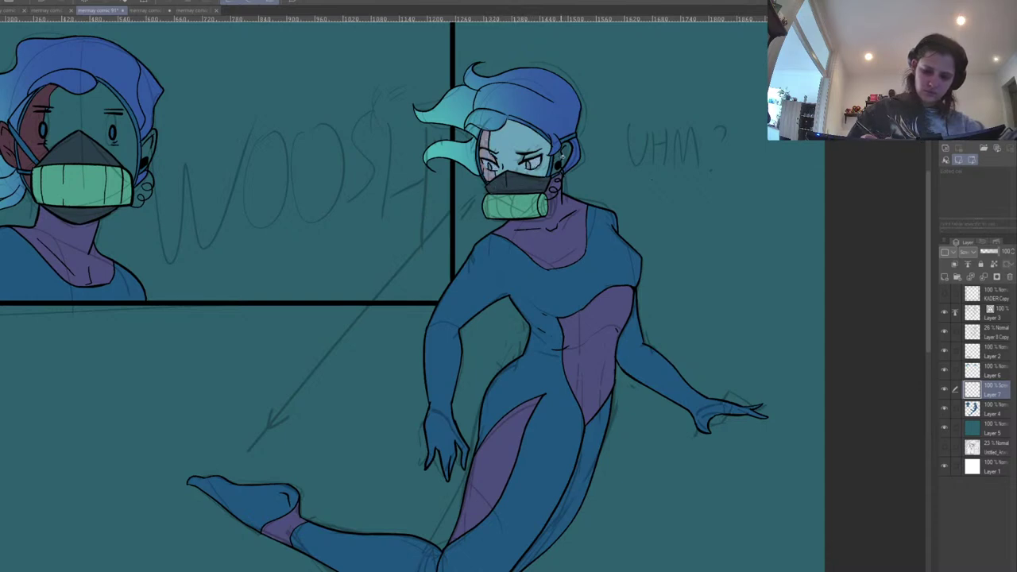
Fill the visor area over the close-up face with the same pale tint, including the small gaps around the straps.
{"action": "left_click", "coordinate": [83, 116]}
{"action": "left_click", "coordinate": [35, 118]}
{"action": "left_click", "coordinate": [26, 161]}
{"action": "left_click", "coordinate": [29, 180]}
{"action": "left_click", "coordinate": [135, 128]}
{"action": "left_click", "coordinate": [113, 133]}
{"action": "left_click", "coordinate": [43, 130]}
{"action": "left_click", "coordinate": [50, 108]}
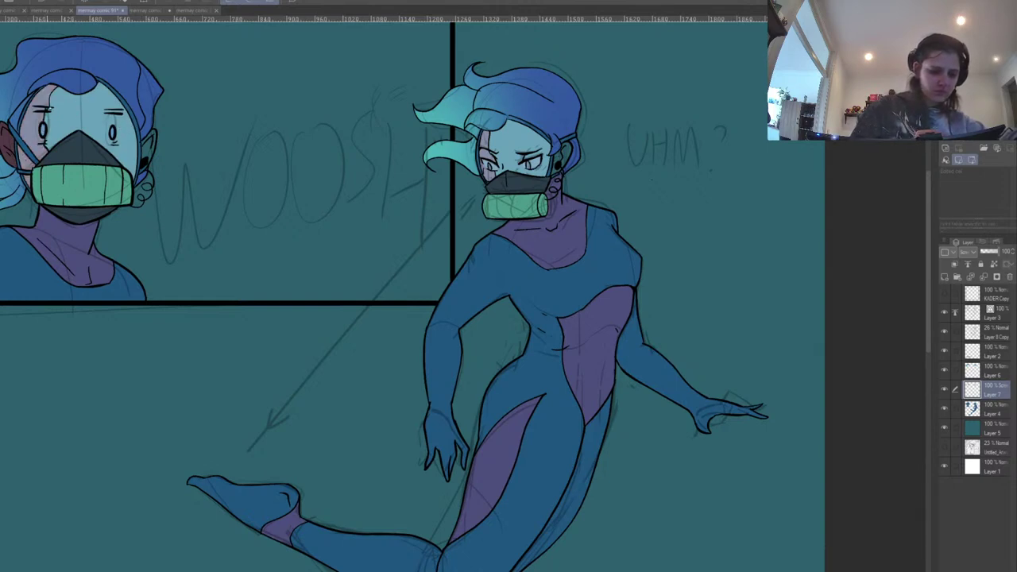
{"action": "left_click", "coordinate": [138, 128]}
{"action": "left_click", "coordinate": [23, 124]}
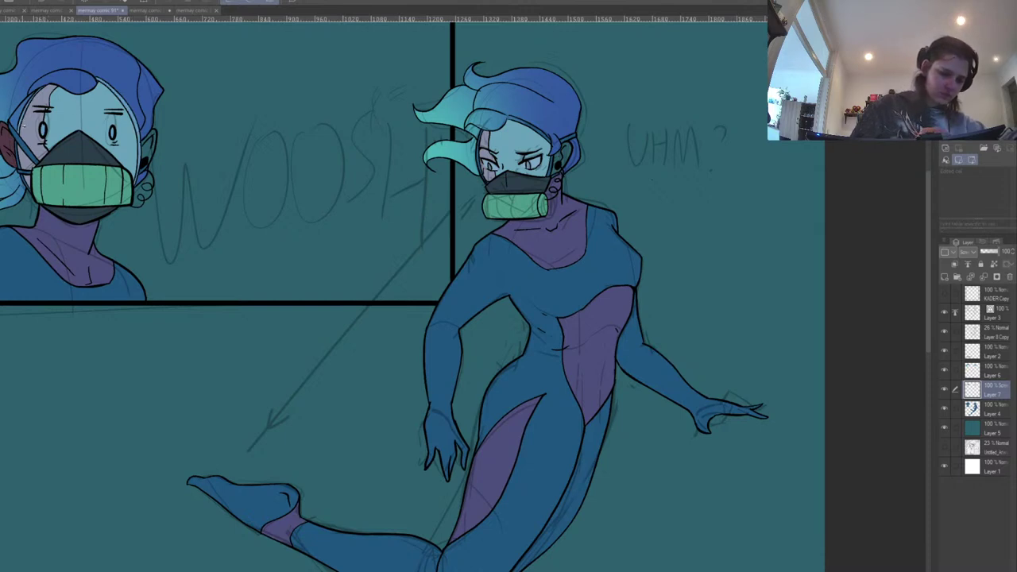
{"action": "left_click", "coordinate": [18, 150]}
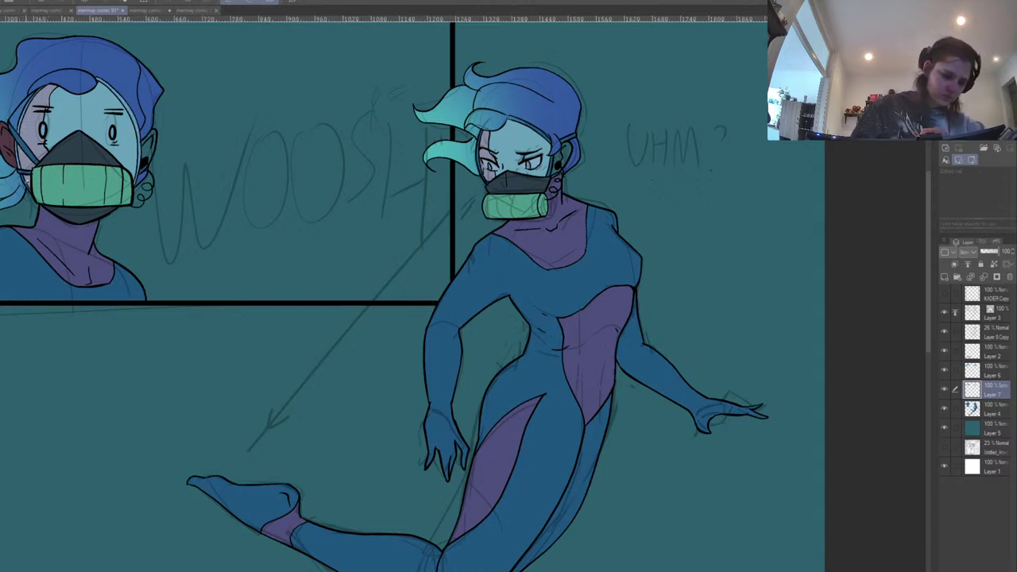
{"action": "left_click", "coordinate": [28, 183]}
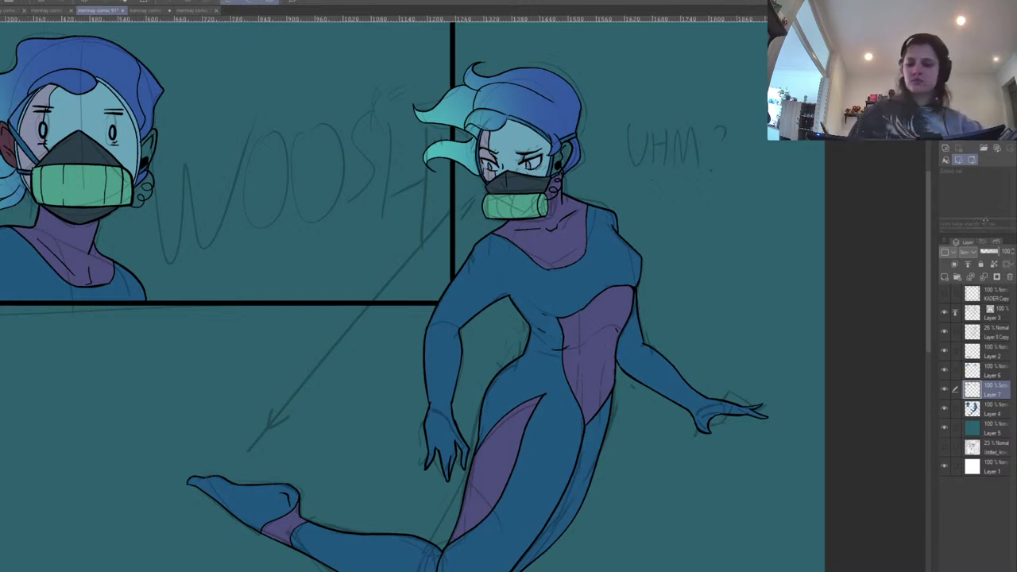
Lower the Screen layer's opacity to 30% to make the visor tint translucent.
{"action": "left_click", "coordinate": [985, 252]}
{"action": "left_click", "coordinate": [989, 252]}
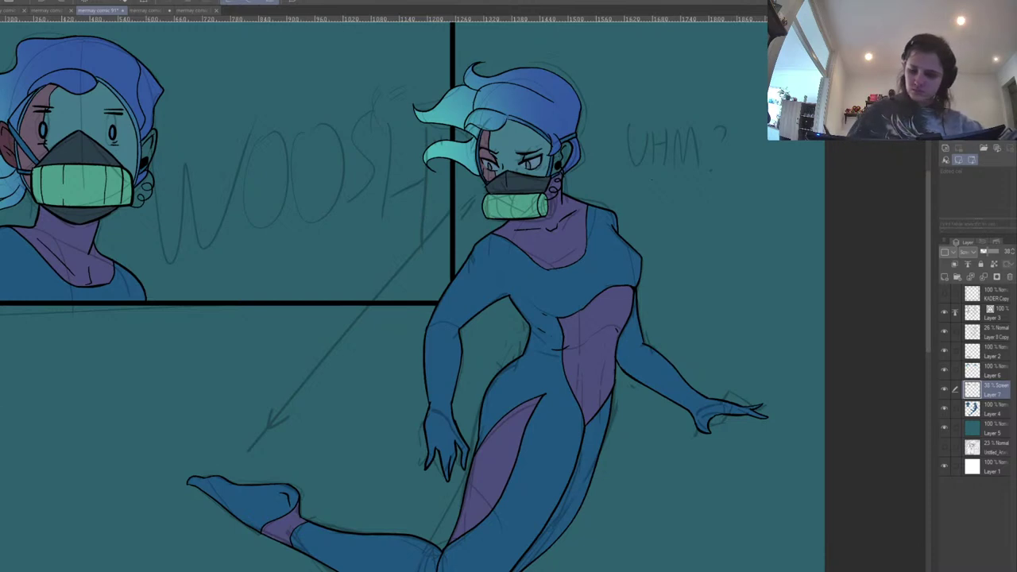
Add a layer above the tint and paint white glints and rim highlights on the visors of both figures.
{"action": "left_click", "coordinate": [945, 278]}
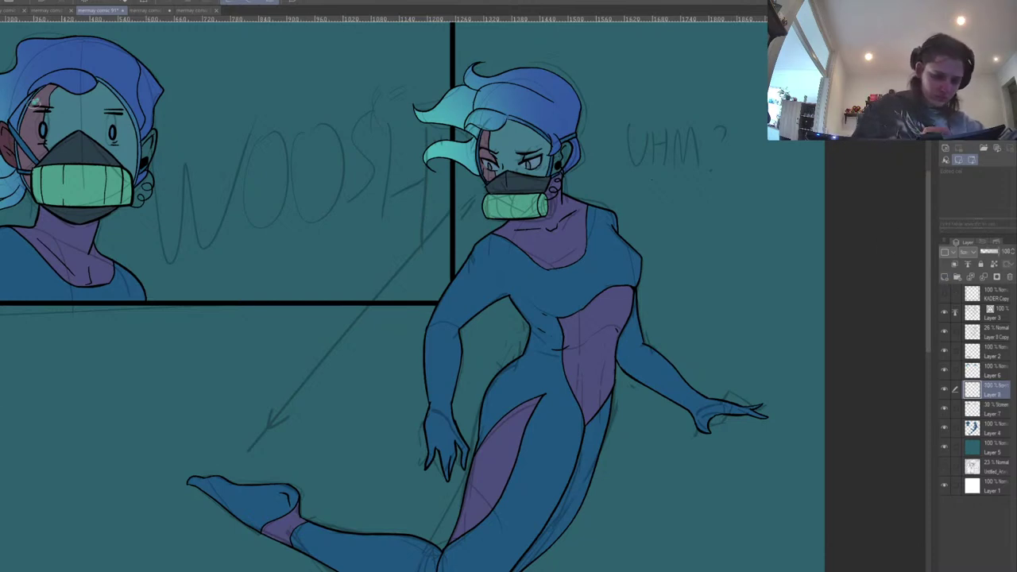
{"action": "left_click_drag", "start_coordinate": [32, 110], "coordinate": [51, 107]}
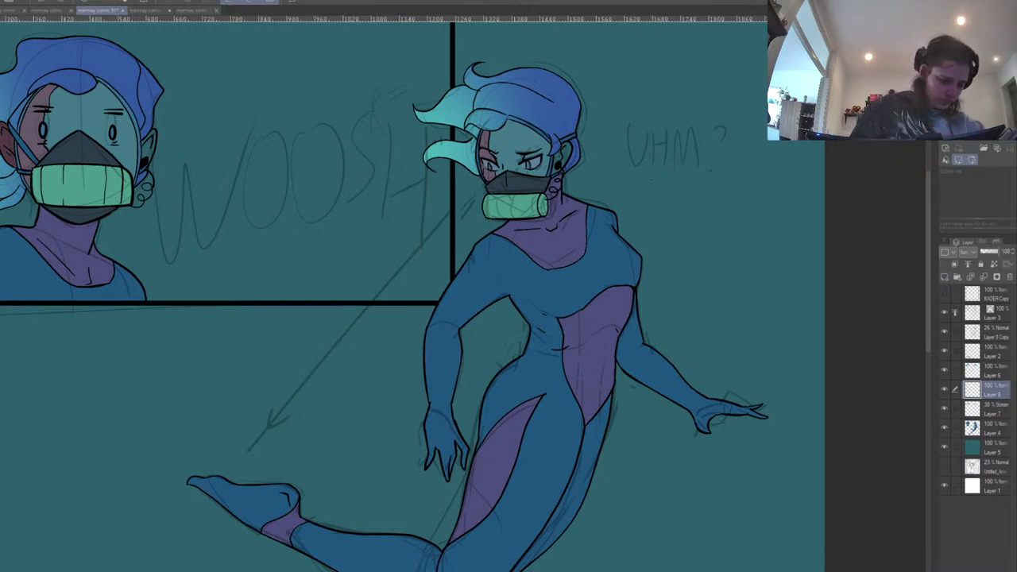
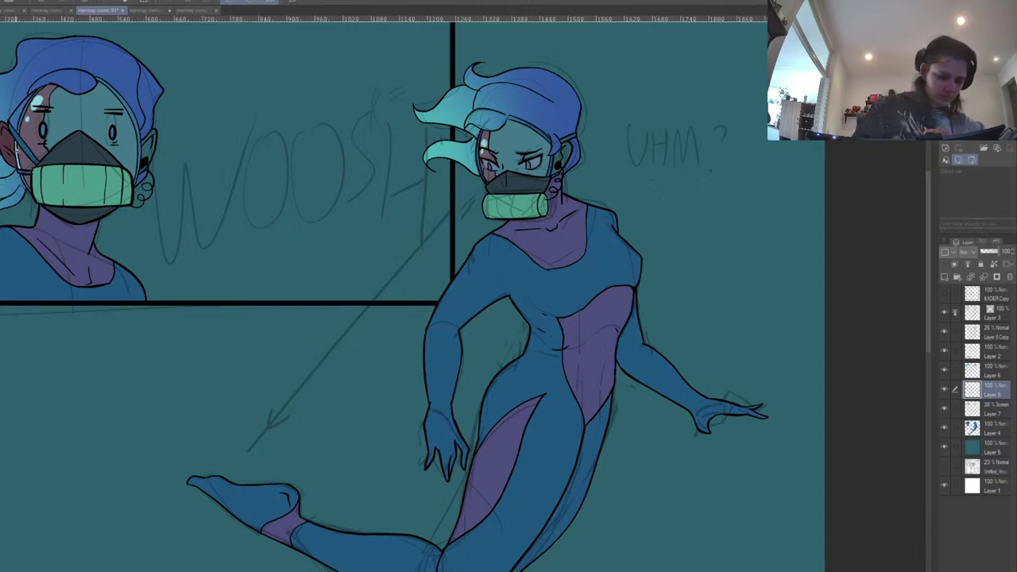
{"action": "left_click_drag", "start_coordinate": [97, 77], "coordinate": [146, 185]}
{"action": "left_click_drag", "start_coordinate": [498, 218], "coordinate": [494, 208]}
{"action": "left_click_drag", "start_coordinate": [478, 121], "coordinate": [476, 163]}
{"action": "mouse_move", "coordinate": [521, 112]}
{"action": "left_mouse_down"}
{"action": "mouse_move", "coordinate": [546, 132]}
{"action": "mouse_move", "coordinate": [545, 165]}
{"action": "left_mouse_up"}
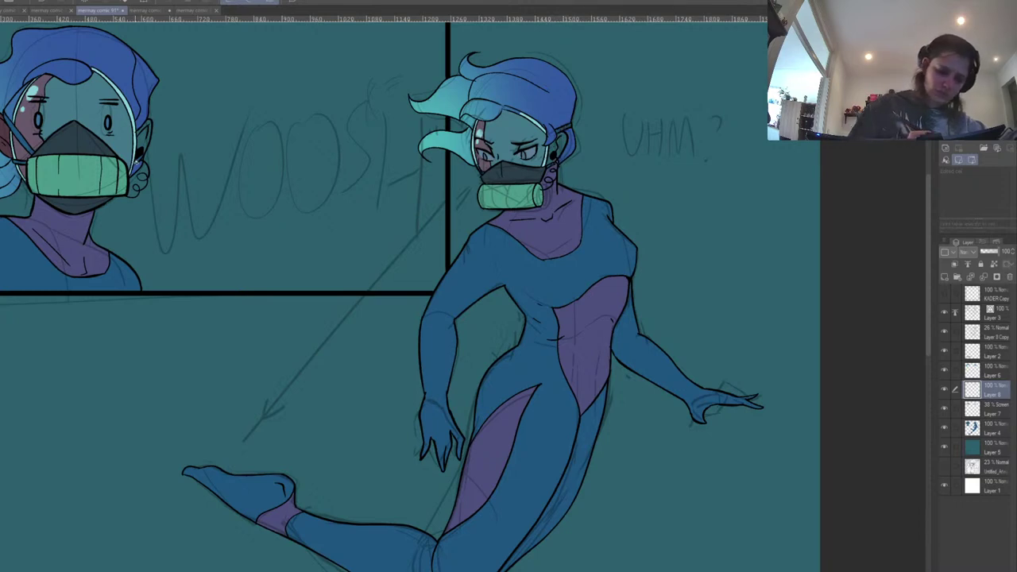
{"action": "mouse_move", "coordinate": [31, 151]}
{"action": "left_mouse_down"}
{"action": "mouse_move", "coordinate": [6, 119]}
{"action": "mouse_move", "coordinate": [15, 162]}
{"action": "left_mouse_up"}
{"action": "left_click_drag", "start_coordinate": [337, 181], "coordinate": [348, 174]}
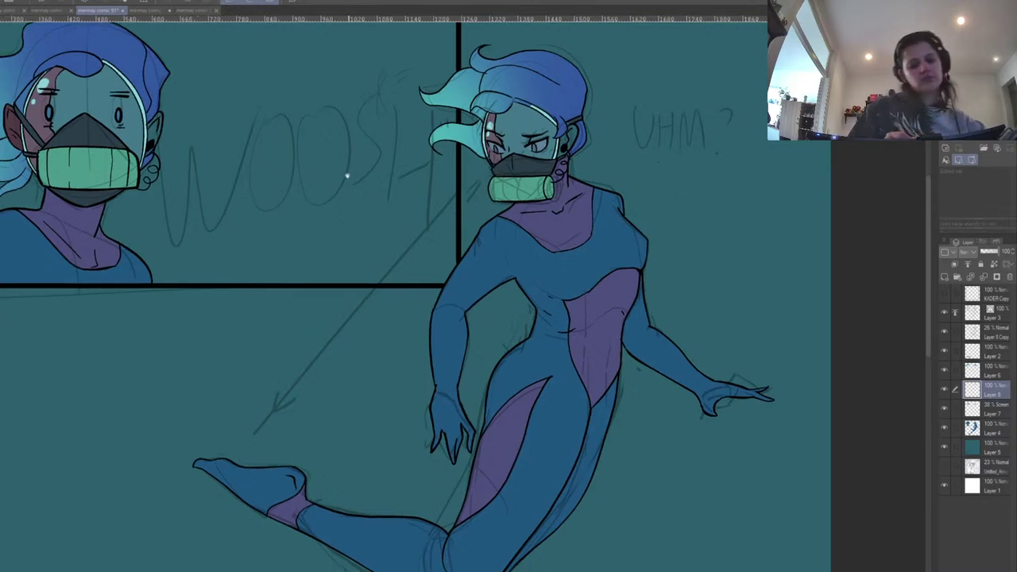
Colour the eyes of both figures red and the mask straps dark grey on Layer 4.
{"action": "mouse_move", "coordinate": [321, 237]}
{"action": "left_mouse_down"}
{"action": "mouse_move", "coordinate": [336, 261]}
{"action": "mouse_move", "coordinate": [327, 254]}
{"action": "left_mouse_up"}
{"action": "left_click_drag", "start_coordinate": [395, 458], "coordinate": [379, 283]}
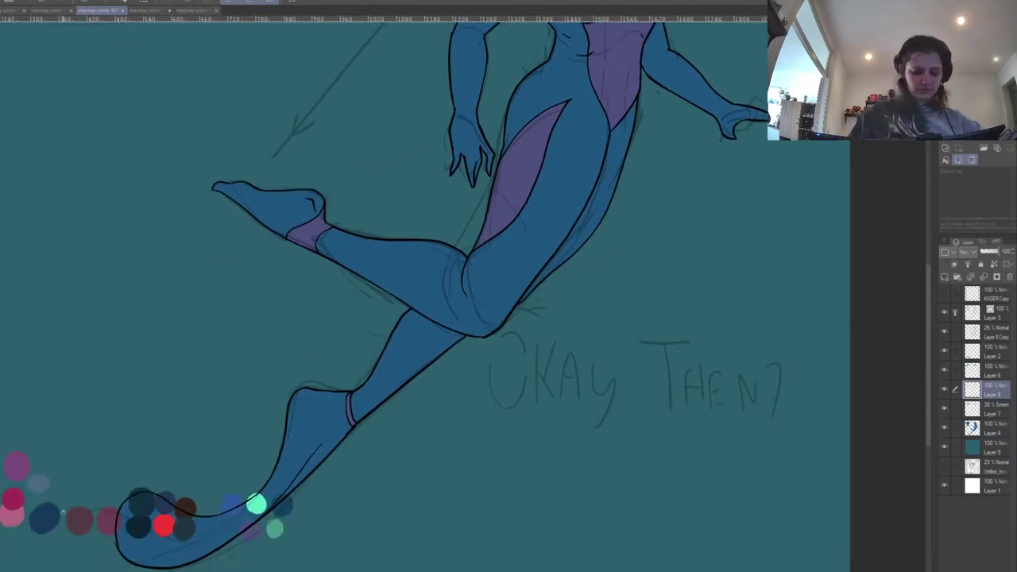
{"action": "left_click", "coordinate": [992, 428]}
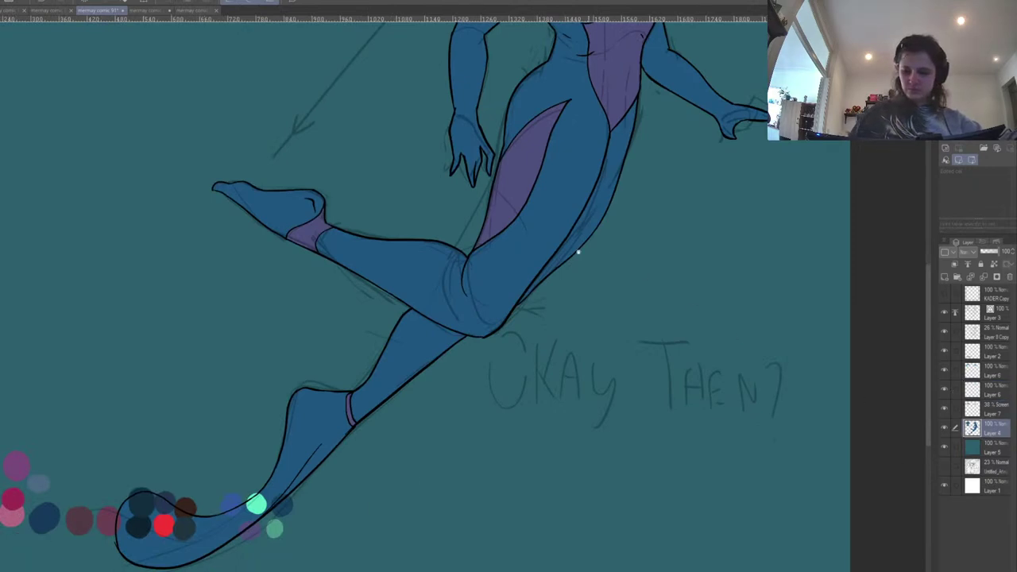
{"action": "left_click_drag", "start_coordinate": [608, 255], "coordinate": [471, 552]}
{"action": "left_click_drag", "start_coordinate": [378, 263], "coordinate": [551, 264]}
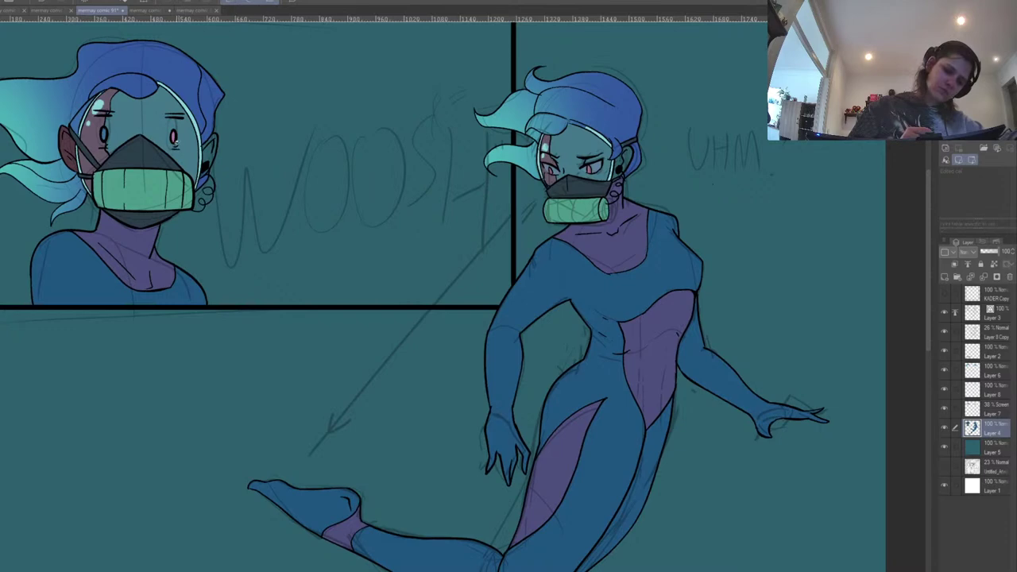
Examine the coloured figures up close and as part of the whole comic page.
{"action": "scroll", "coordinate": [321, 293], "scroll_direction": "down", "scroll_amount": 2}
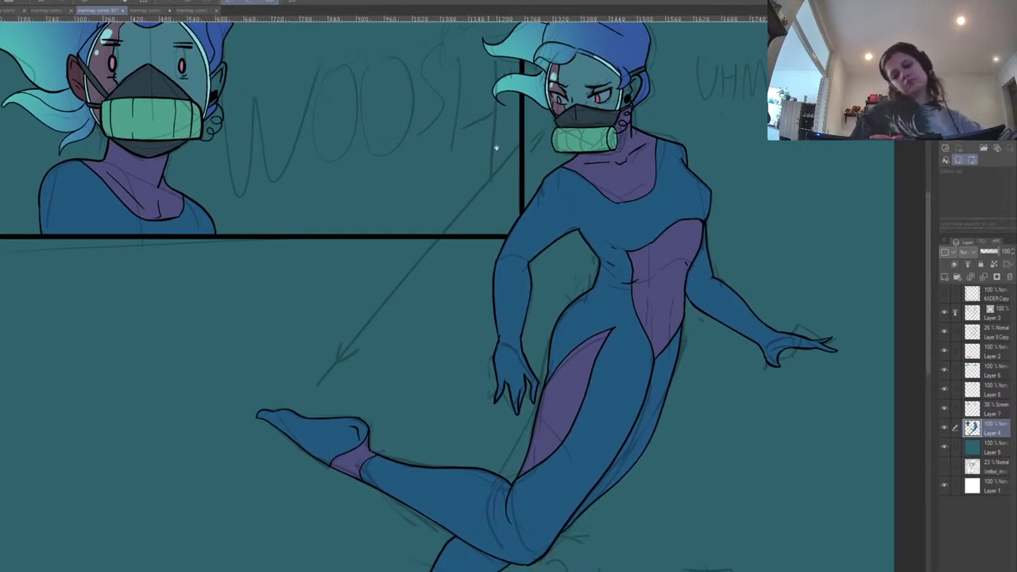
{"action": "scroll", "coordinate": [474, 173], "scroll_direction": "up", "scroll_amount": 3}
{"action": "scroll", "coordinate": [464, 307], "scroll_direction": "down", "scroll_amount": 1}
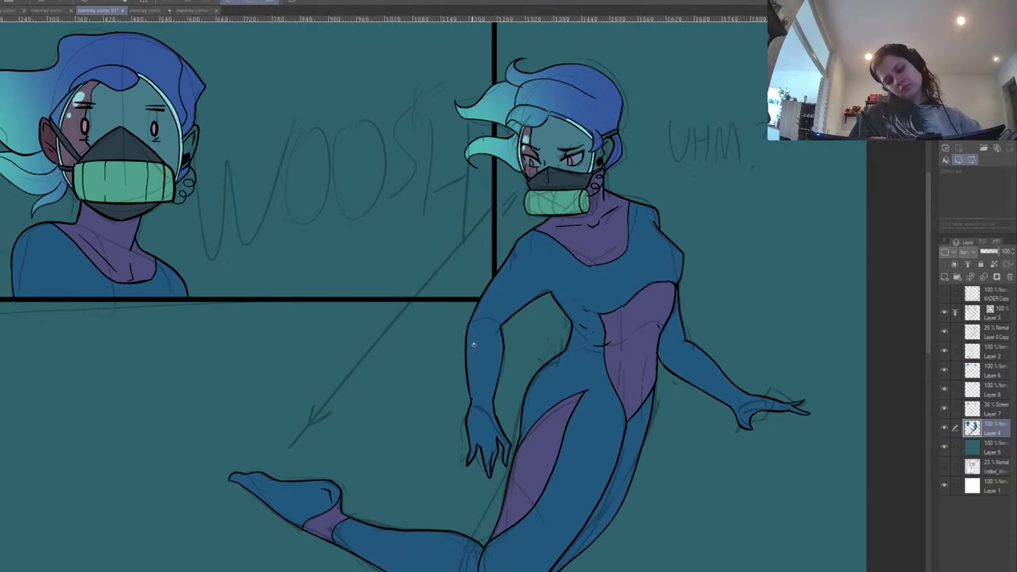
{"action": "scroll", "coordinate": [679, 253], "scroll_direction": "down", "scroll_amount": 1}
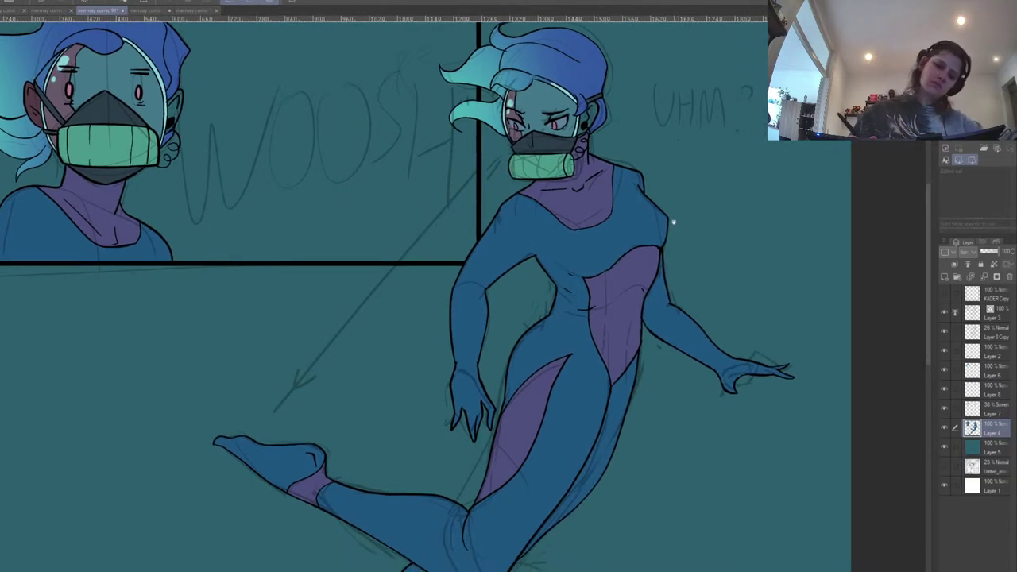
{"action": "scroll", "coordinate": [673, 231], "scroll_direction": "down", "scroll_amount": 1}
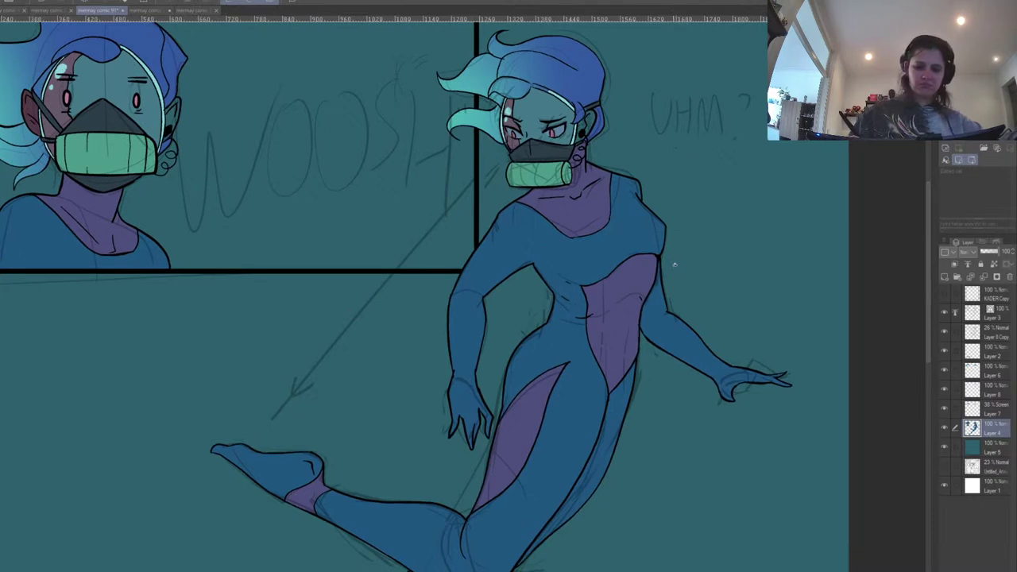
{"action": "key", "text": "ctrl+minus"}
{"action": "key", "text": "ctrl+minus"}
{"action": "key", "text": "ctrl+minus"}
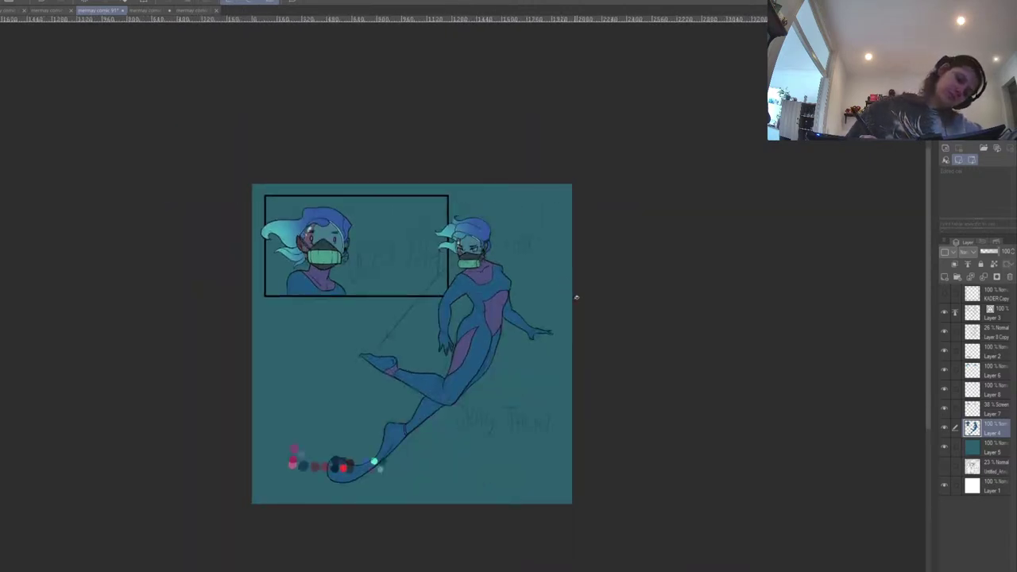
{"action": "left_click_drag", "start_coordinate": [576, 295], "coordinate": [575, 284]}
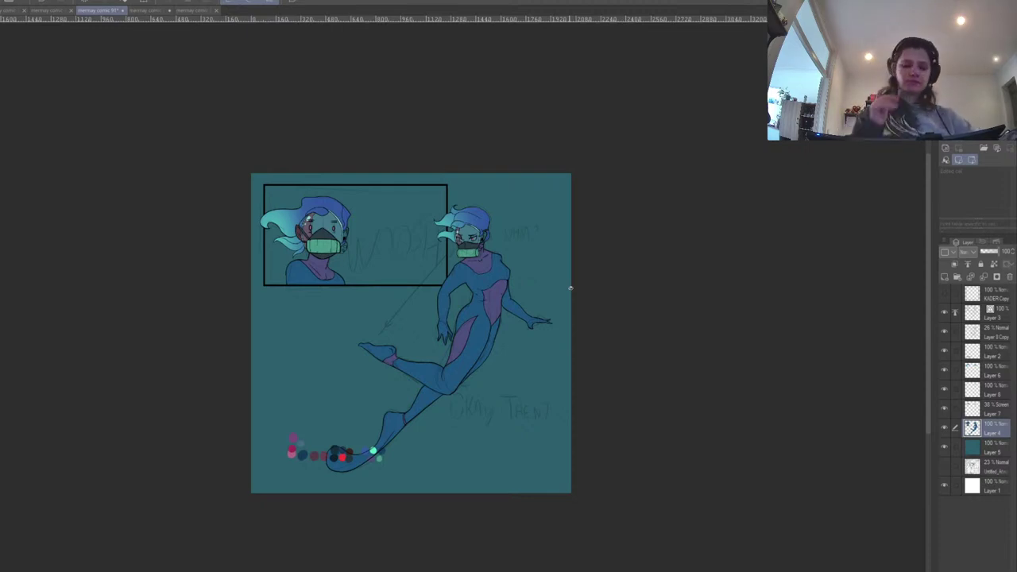
Look over the finished comic panel and the rough template sketch in the other open documents.
{"action": "left_click", "coordinate": [148, 11]}
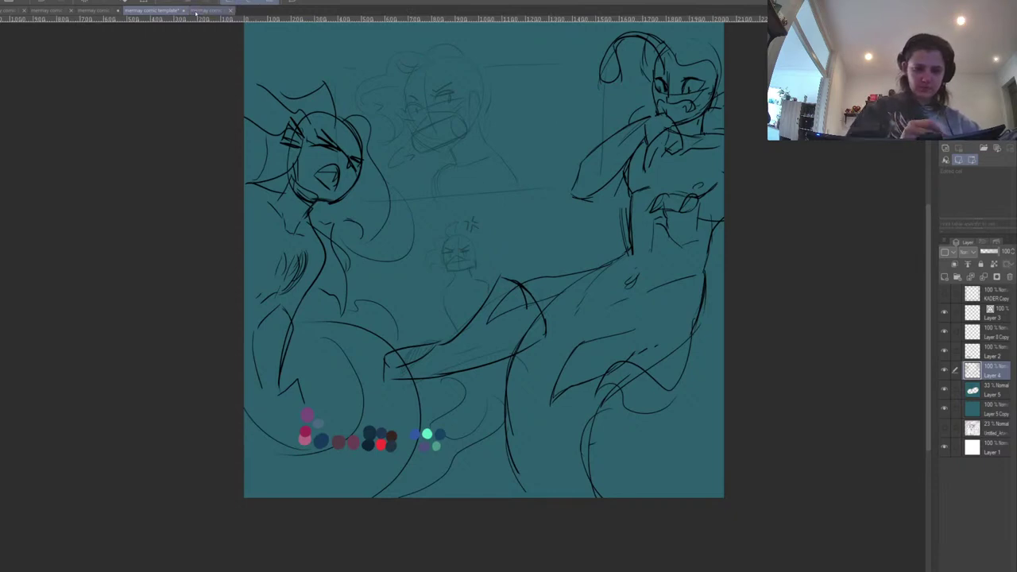
{"action": "left_click", "coordinate": [195, 13]}
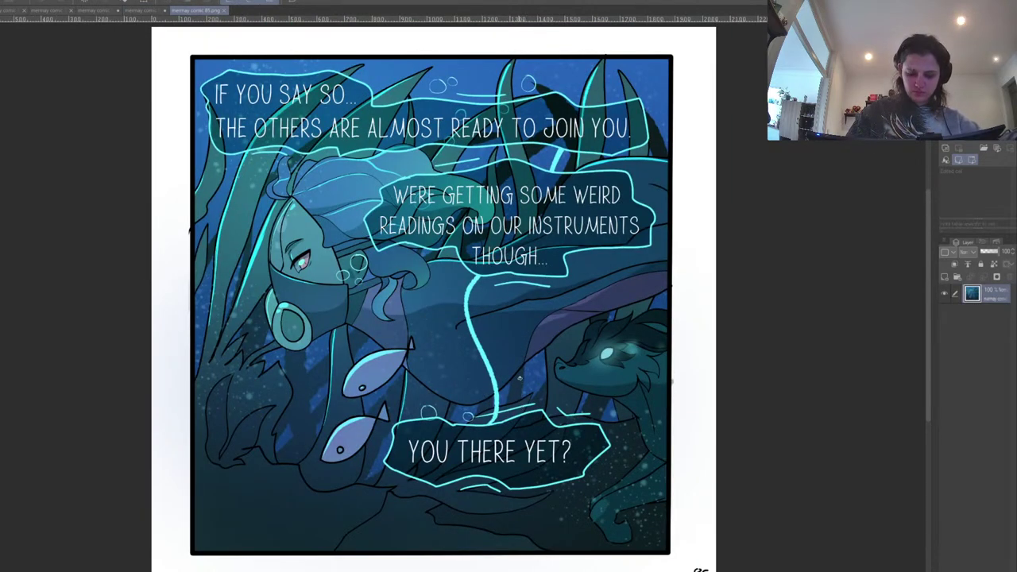
{"action": "left_click", "coordinate": [147, 10]}
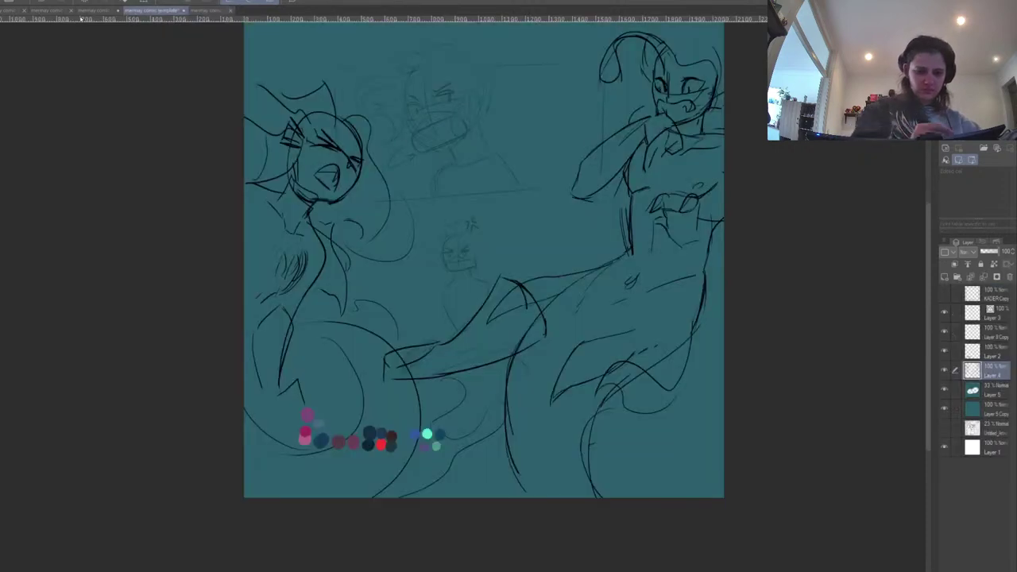
Recolour the full figure's lower leg in the suit's dark blue and the bare raised foot in the teal skin colour.
{"action": "left_click", "coordinate": [89, 10]}
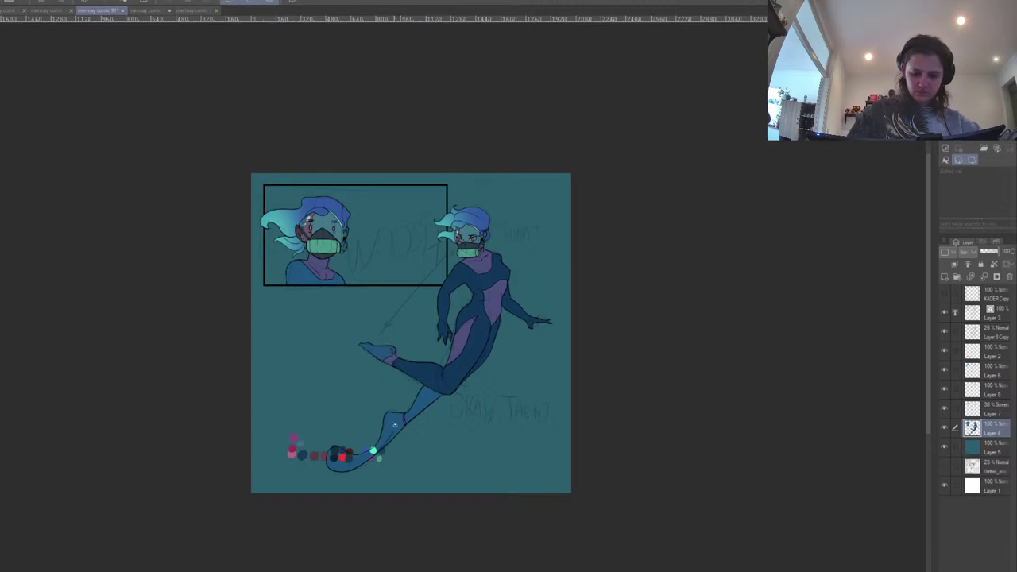
{"action": "left_click_drag", "start_coordinate": [409, 416], "coordinate": [395, 450]}
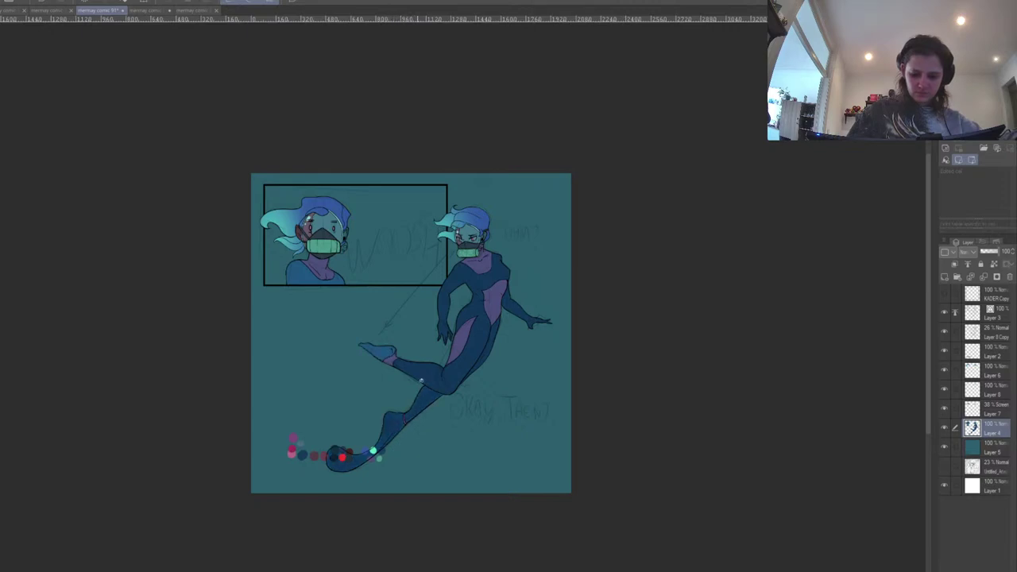
{"action": "left_click", "coordinate": [380, 353]}
{"action": "left_click_drag", "start_coordinate": [561, 414], "coordinate": [569, 398]}
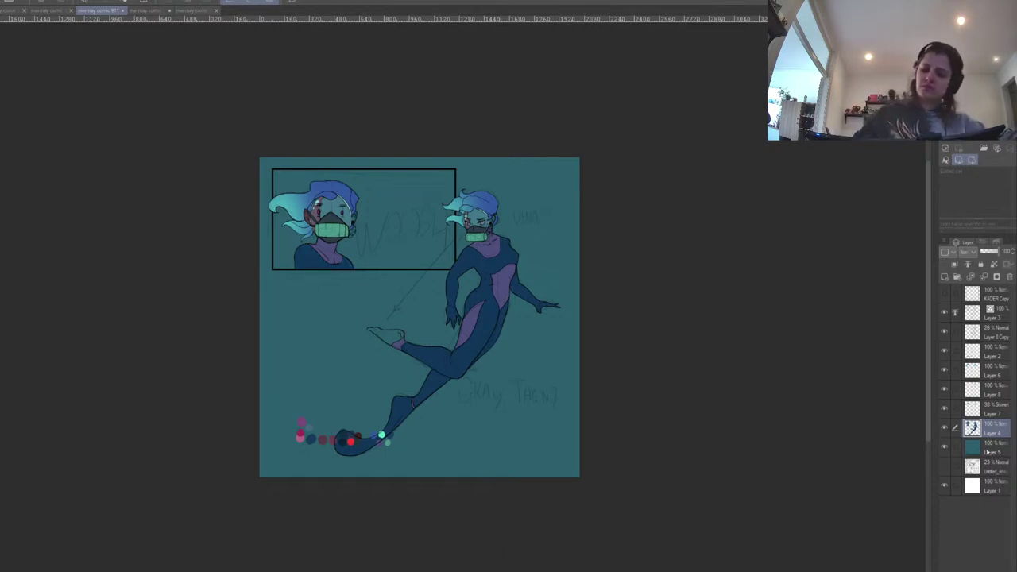
Fill the background of the page and inset panel on Layer 5 with deep blue, using the finished comic panel as reference.
{"action": "left_click", "coordinate": [976, 450]}
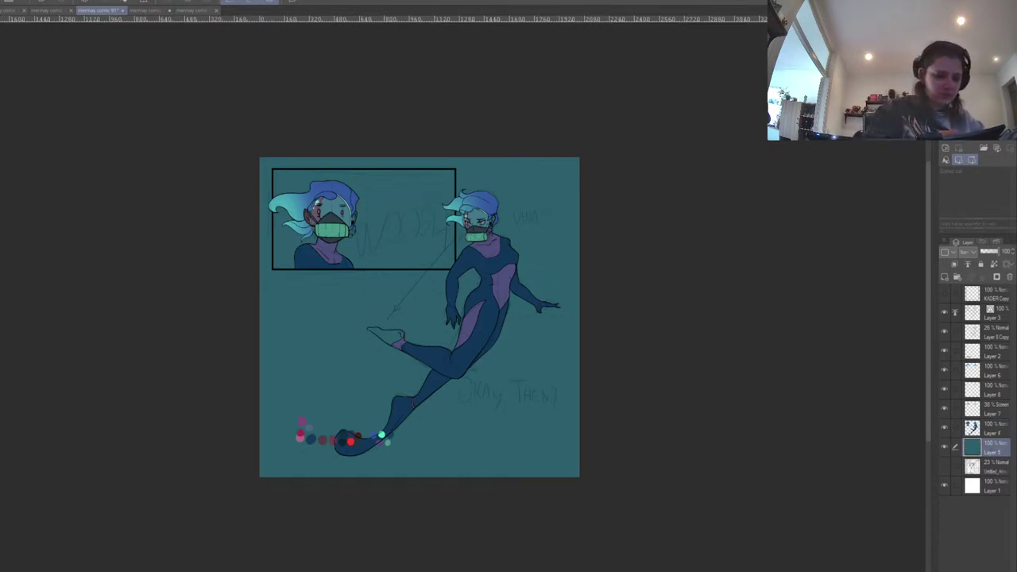
{"action": "left_click", "coordinate": [194, 10]}
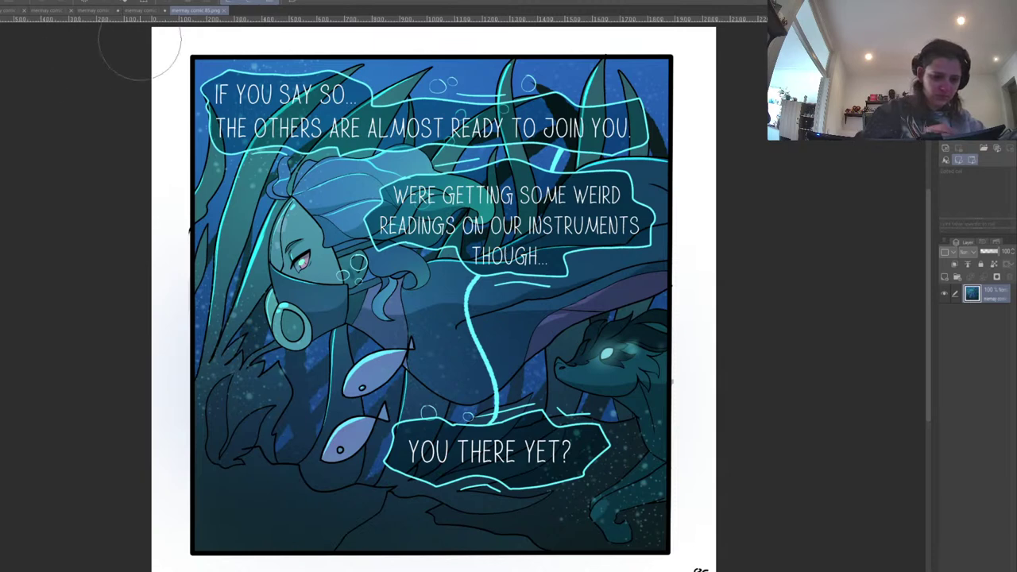
{"action": "left_click", "coordinate": [99, 10]}
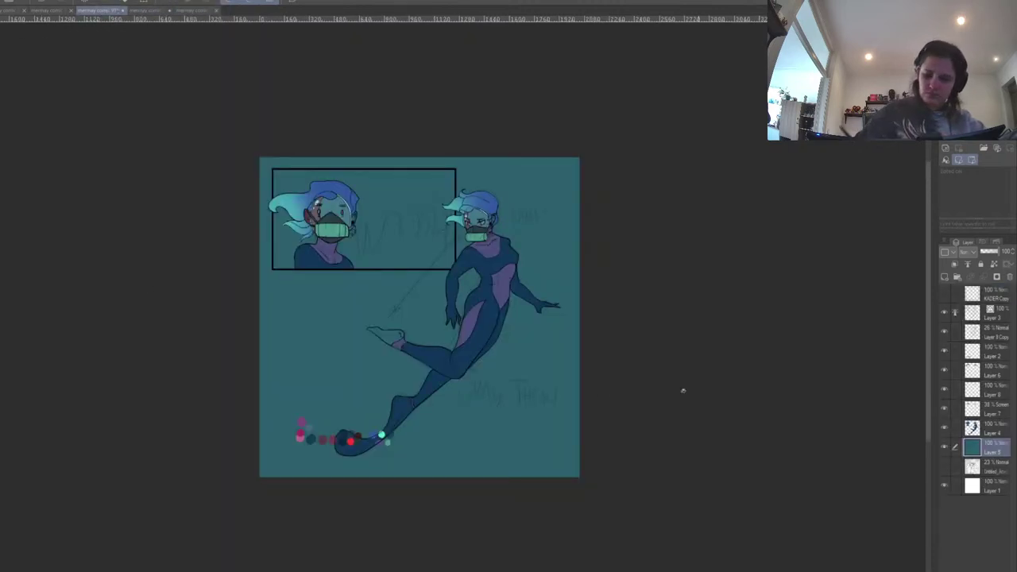
{"action": "left_click", "coordinate": [540, 403]}
{"action": "left_click", "coordinate": [464, 239]}
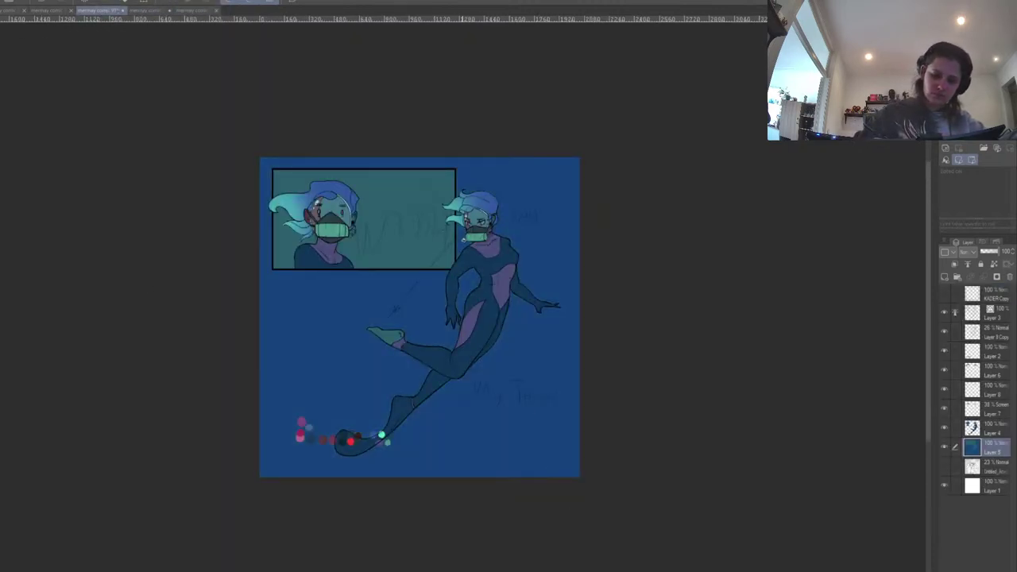
{"action": "left_click", "coordinate": [435, 245]}
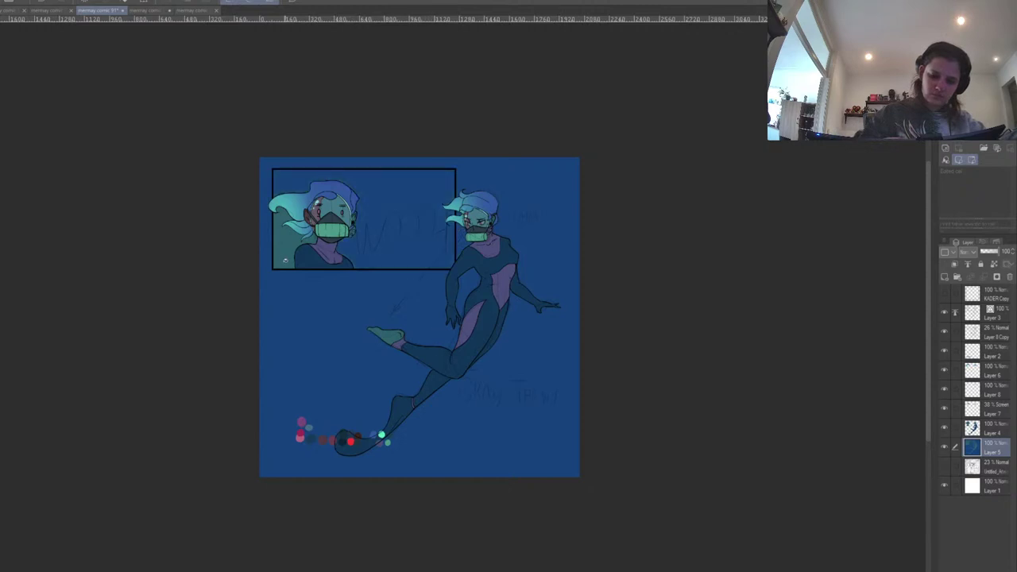
{"action": "left_click", "coordinate": [291, 264]}
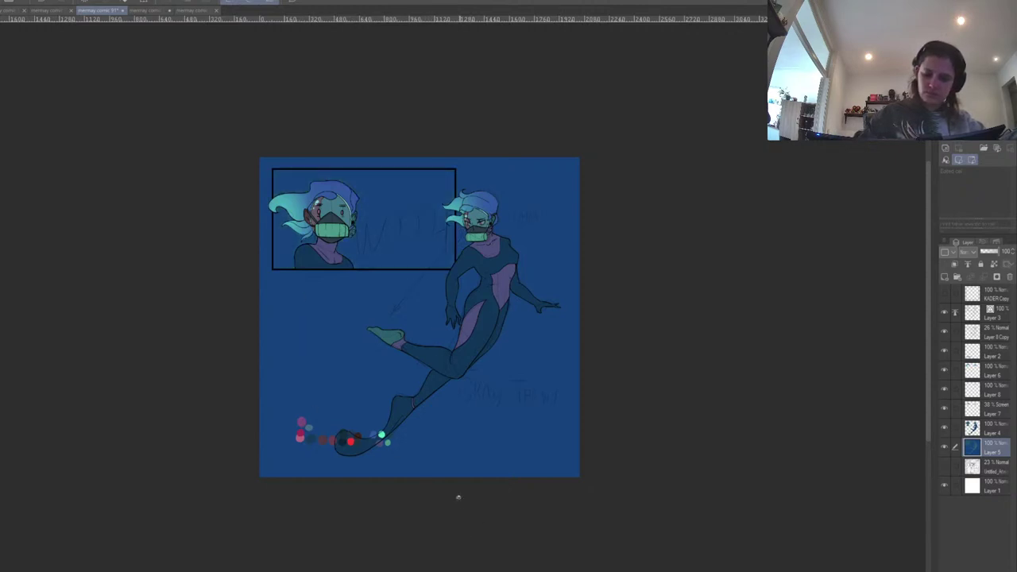
Airbrush a soft gradient over the blue background, lighter towards the top and darker towards the bottom.
{"action": "left_click_drag", "start_coordinate": [268, 471], "coordinate": [294, 460]}
{"action": "key", "text": "ctrl+z"}
{"action": "mouse_move", "coordinate": [527, 226]}
{"action": "left_mouse_down"}
{"action": "mouse_move", "coordinate": [477, 203]}
{"action": "mouse_move", "coordinate": [499, 163]}
{"action": "mouse_move", "coordinate": [481, 119]}
{"action": "mouse_move", "coordinate": [478, 335]}
{"action": "mouse_move", "coordinate": [410, 317]}
{"action": "mouse_move", "coordinate": [372, 142]}
{"action": "mouse_move", "coordinate": [601, 203]}
{"action": "mouse_move", "coordinate": [510, 225]}
{"action": "mouse_move", "coordinate": [512, 435]}
{"action": "mouse_move", "coordinate": [485, 429]}
{"action": "mouse_move", "coordinate": [479, 398]}
{"action": "mouse_move", "coordinate": [489, 344]}
{"action": "mouse_move", "coordinate": [479, 359]}
{"action": "mouse_move", "coordinate": [480, 320]}
{"action": "mouse_move", "coordinate": [499, 241]}
{"action": "mouse_move", "coordinate": [653, 170]}
{"action": "mouse_move", "coordinate": [571, 229]}
{"action": "mouse_move", "coordinate": [492, 159]}
{"action": "left_mouse_up"}
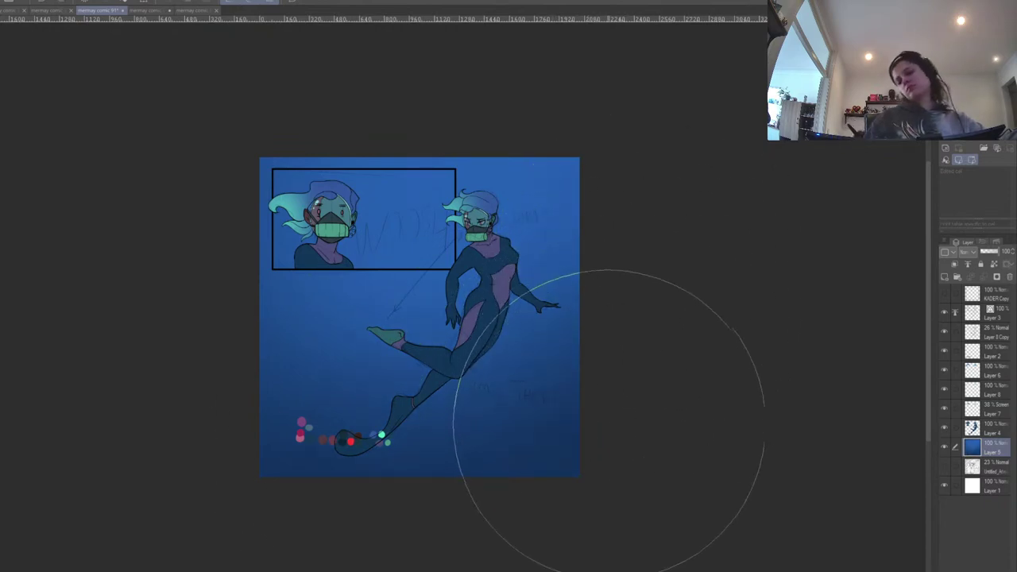
{"action": "left_click_drag", "start_coordinate": [699, 382], "coordinate": [624, 405]}
Select the inset panel's background and airbrush a darker blue into its lower part within the selection.
{"action": "key", "text": "w"}
{"action": "left_click", "coordinate": [329, 257]}
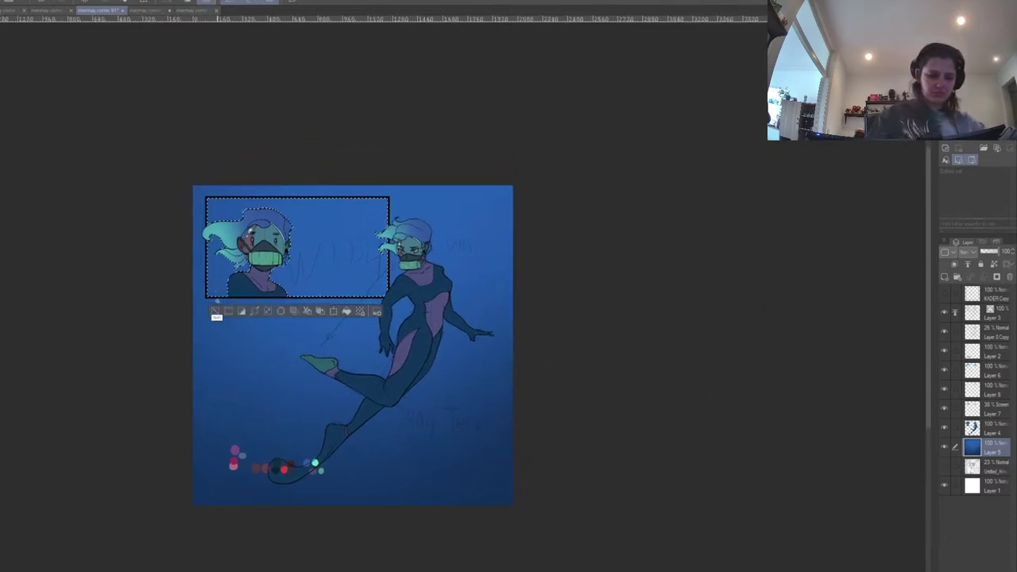
{"action": "left_click_drag", "start_coordinate": [256, 317], "coordinate": [308, 314]}
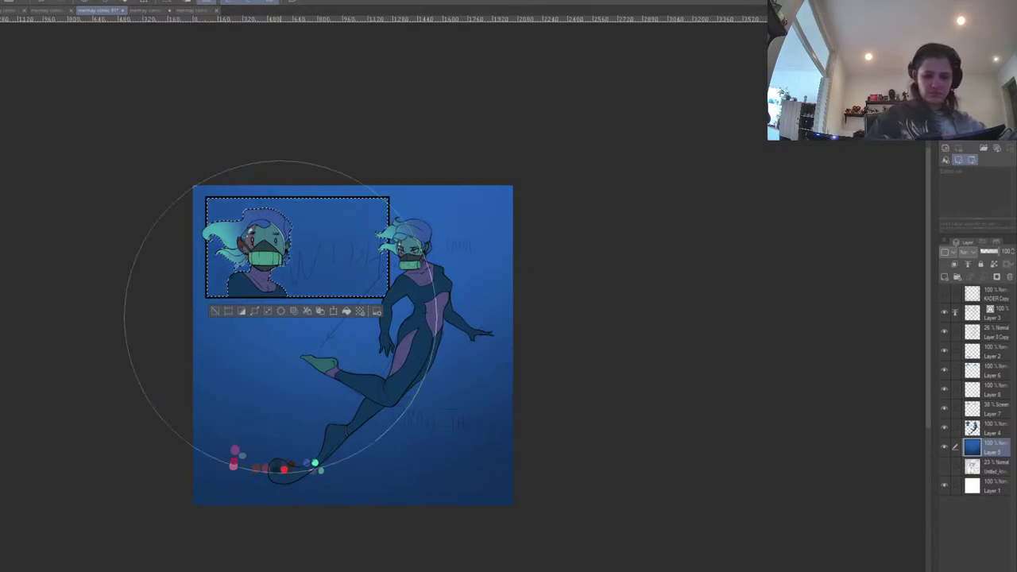
{"action": "key", "text": "ctrl+d"}
Add a layer directly above the blue background and set its blending mode to Add.
{"action": "left_click_drag", "start_coordinate": [560, 422], "coordinate": [567, 385]}
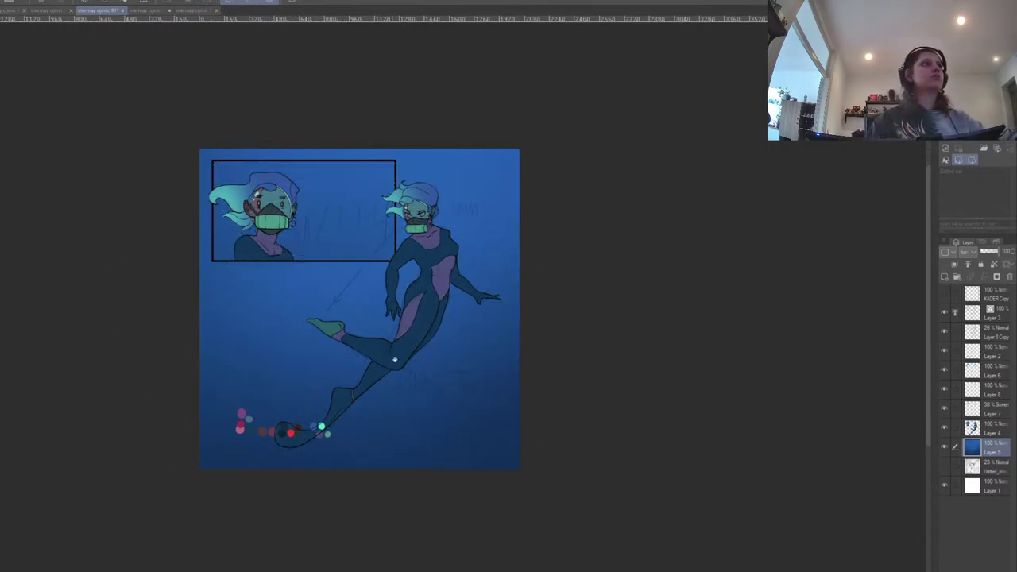
{"action": "left_click_drag", "start_coordinate": [400, 355], "coordinate": [389, 329]}
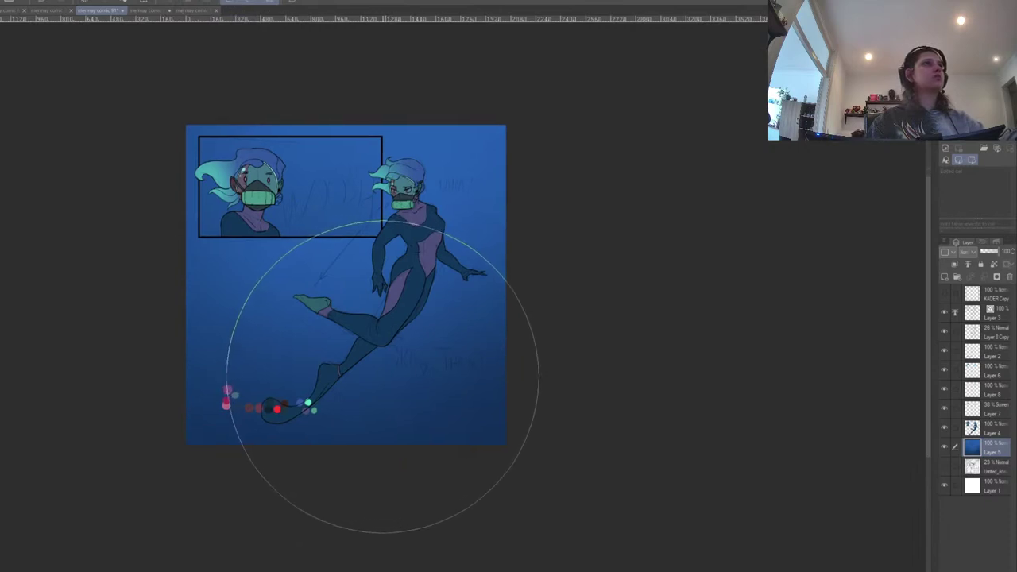
{"action": "key", "text": "h"}
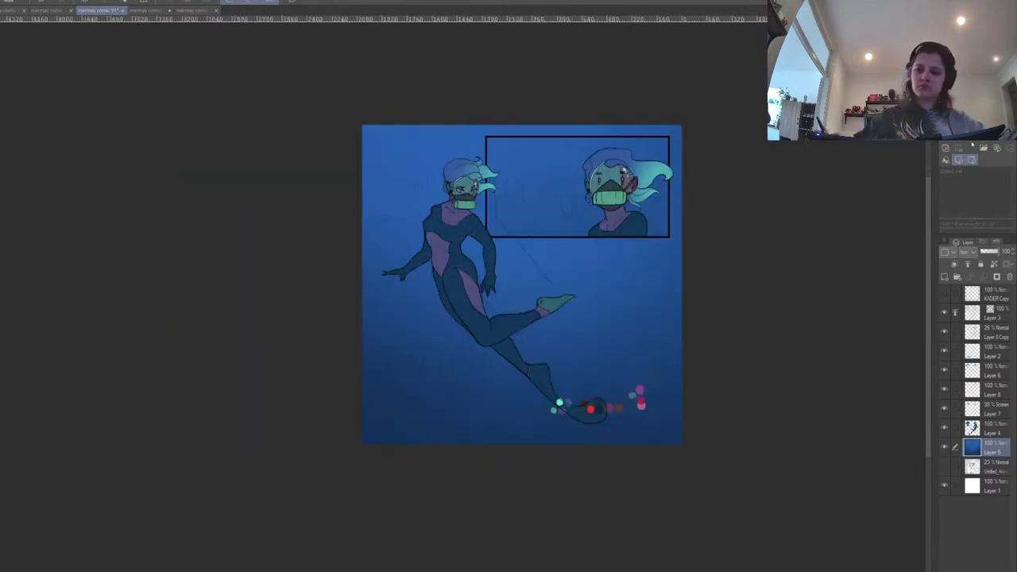
{"action": "left_click_drag", "start_coordinate": [805, 228], "coordinate": [547, 259]}
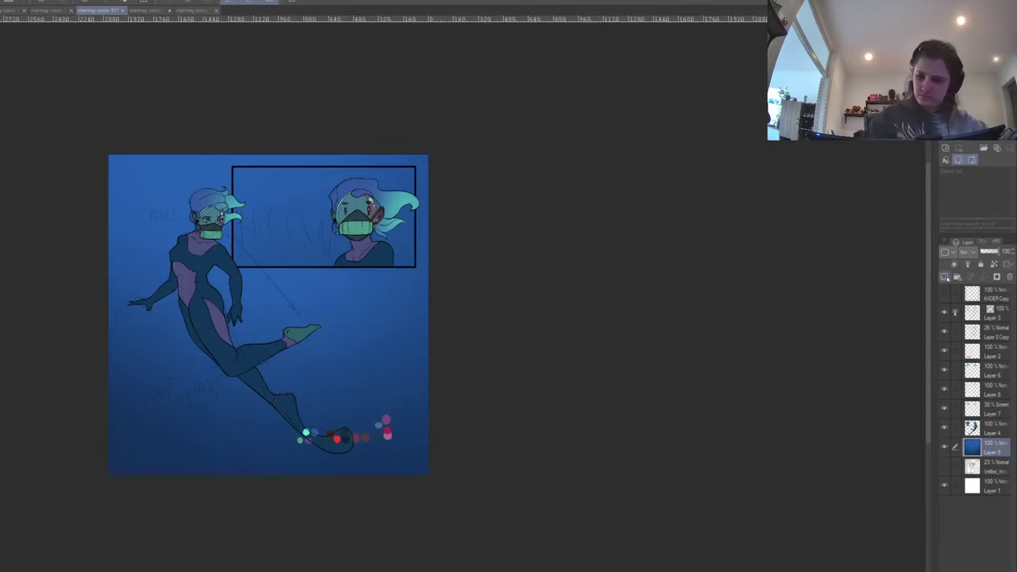
{"action": "left_click", "coordinate": [964, 251]}
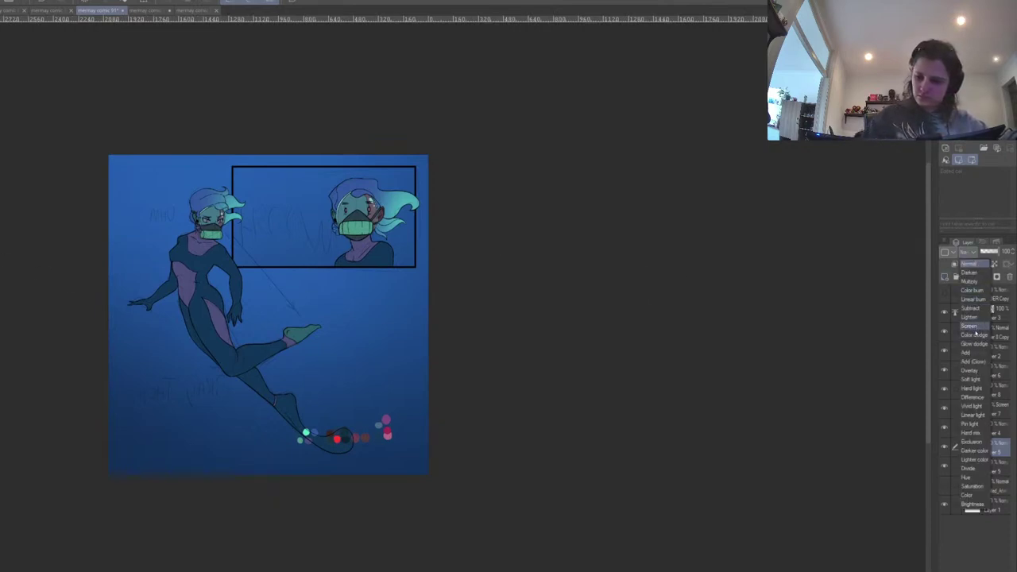
{"action": "left_click", "coordinate": [971, 352]}
{"action": "key", "text": "Delete"}
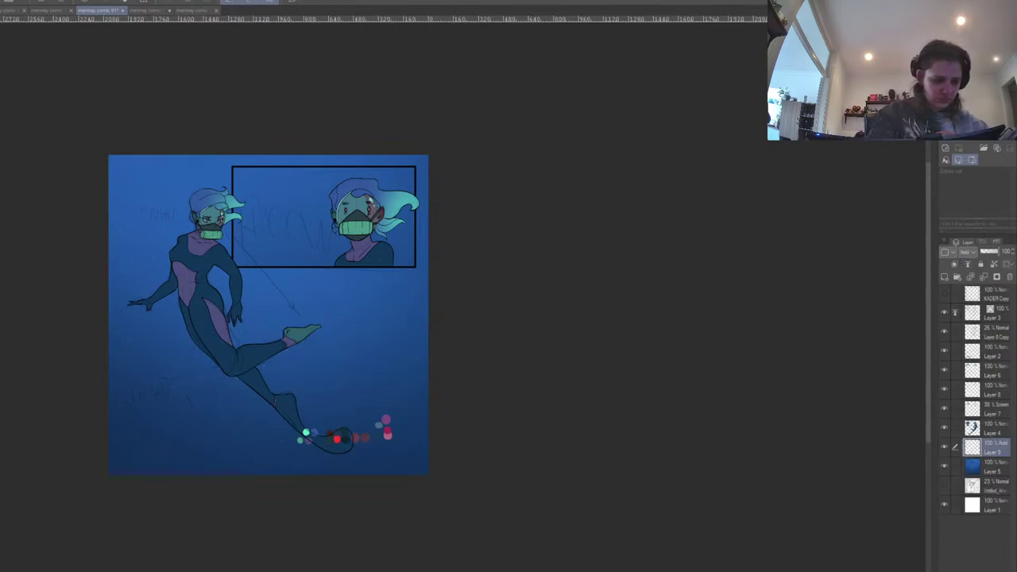
Scatter fine glowing specks through the water on the Add layer, mostly around the lower figure and page edges.
{"action": "left_click_drag", "start_coordinate": [156, 399], "coordinate": [209, 426]}
{"action": "key", "text": "ctrl+z"}
{"action": "left_click", "coordinate": [0, 480]}
{"action": "left_click_drag", "start_coordinate": [120, 377], "coordinate": [223, 412]}
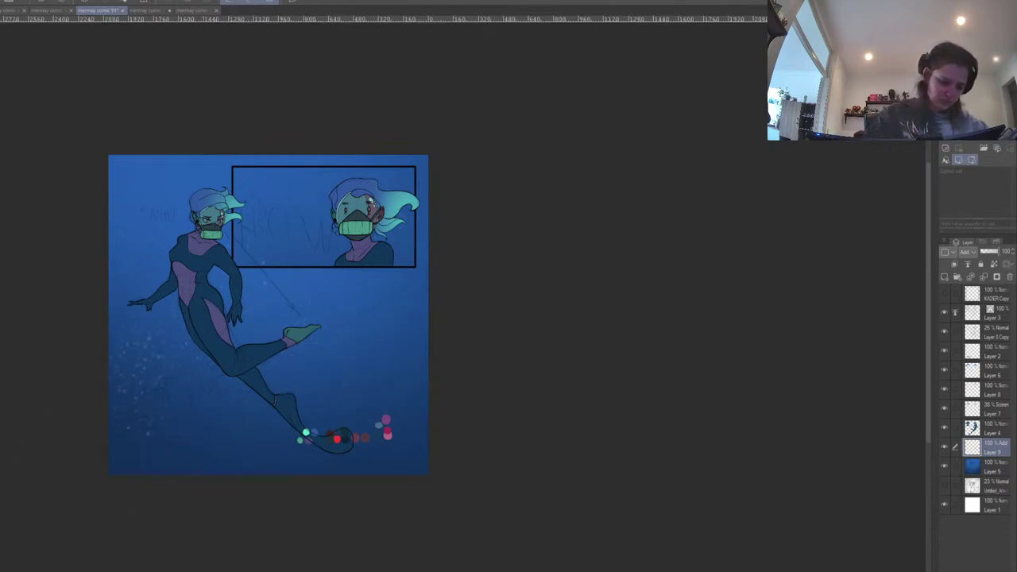
{"action": "mouse_move", "coordinate": [88, 358]}
{"action": "left_mouse_down"}
{"action": "mouse_move", "coordinate": [118, 374]}
{"action": "mouse_move", "coordinate": [238, 387]}
{"action": "mouse_move", "coordinate": [336, 421]}
{"action": "mouse_move", "coordinate": [368, 419]}
{"action": "left_mouse_up"}
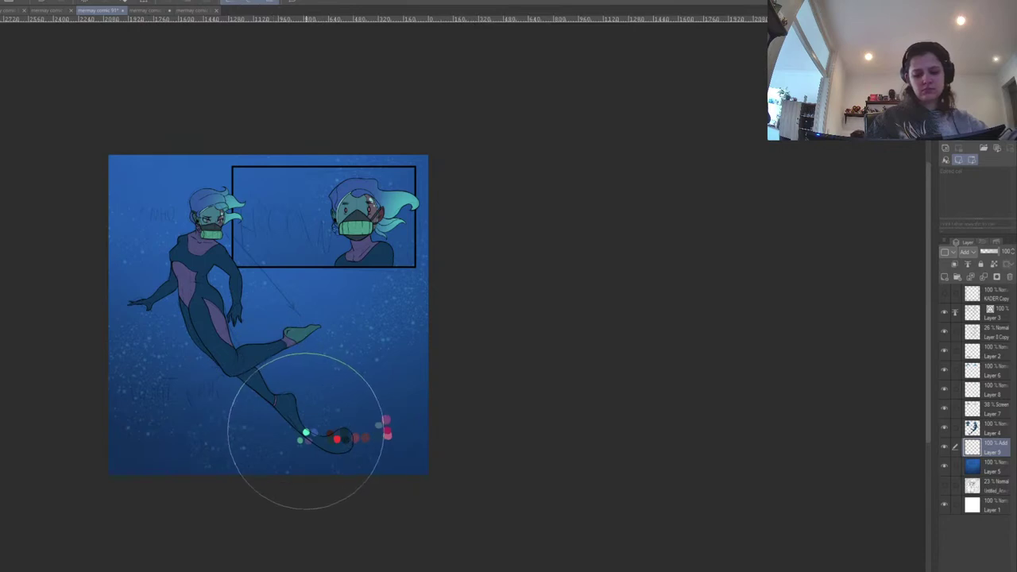
{"action": "key", "text": "e"}
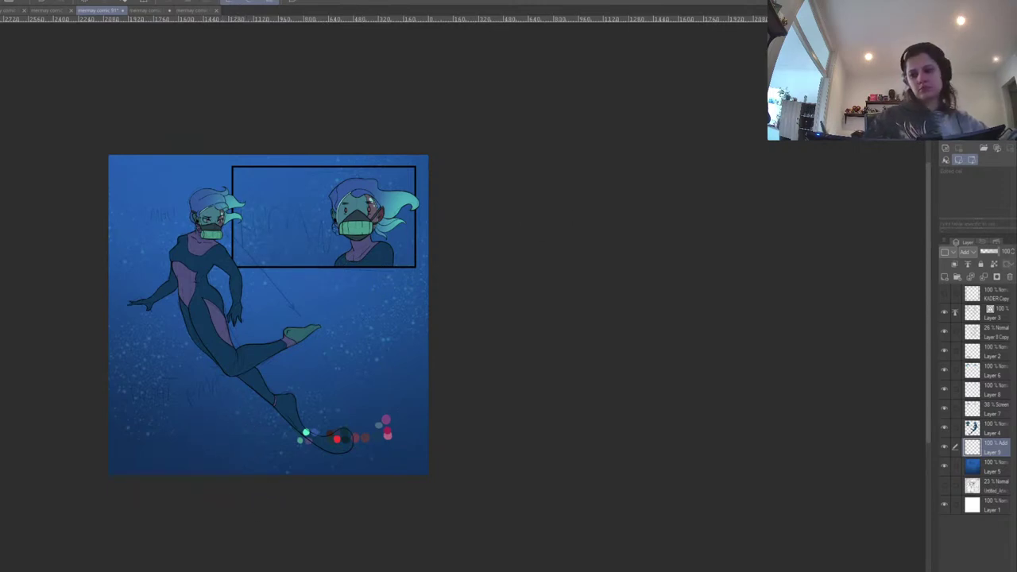
{"action": "key", "text": "h"}
{"action": "left_click_drag", "start_coordinate": [793, 225], "coordinate": [447, 301]}
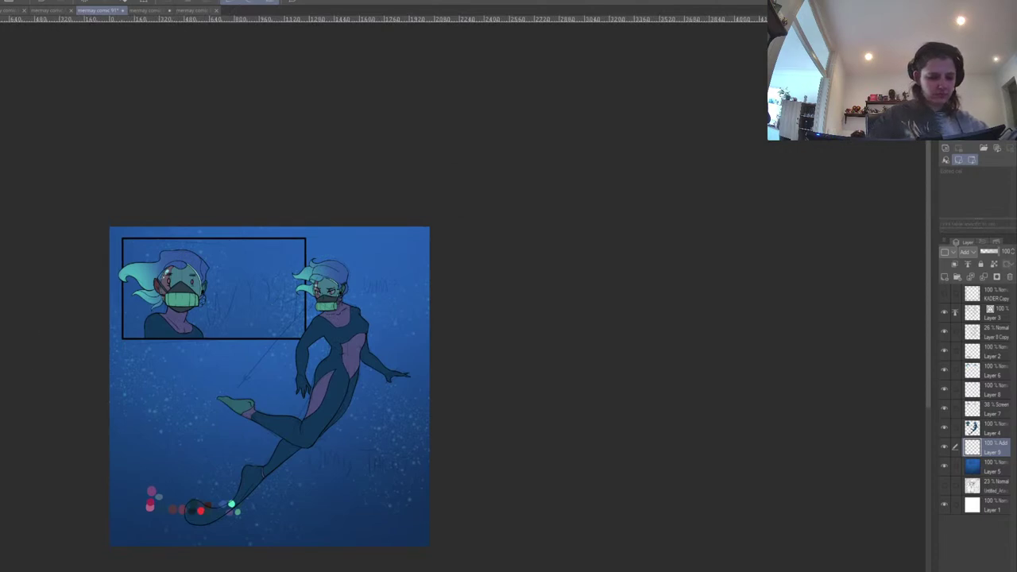
Letter WOOOOOSH in white italics, stretched taller, and place it in the inset panel beside the character's head.
{"action": "left_click", "coordinate": [205, 319]}
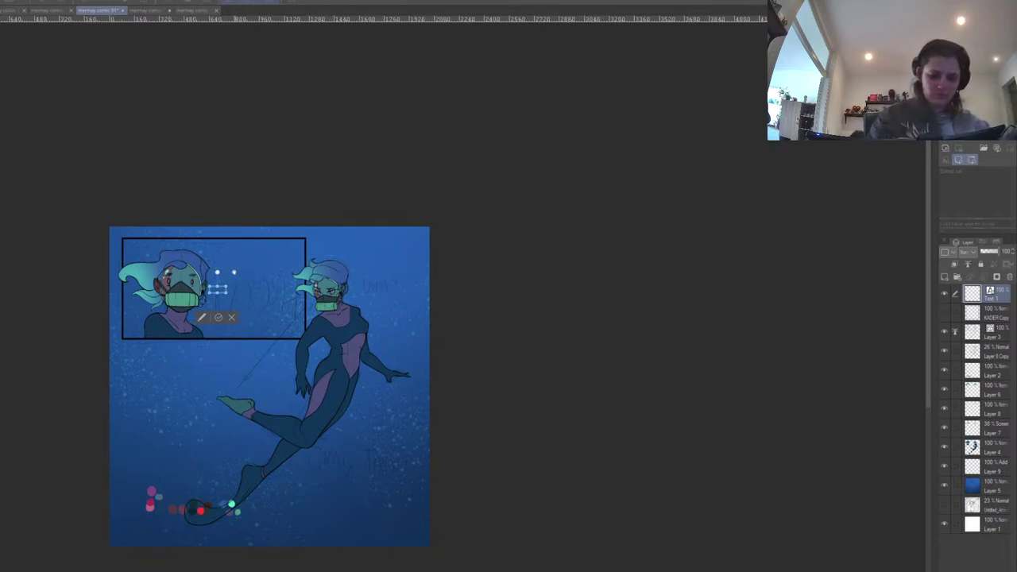
{"action": "type", "text": "WOOOOOOOOSH"}
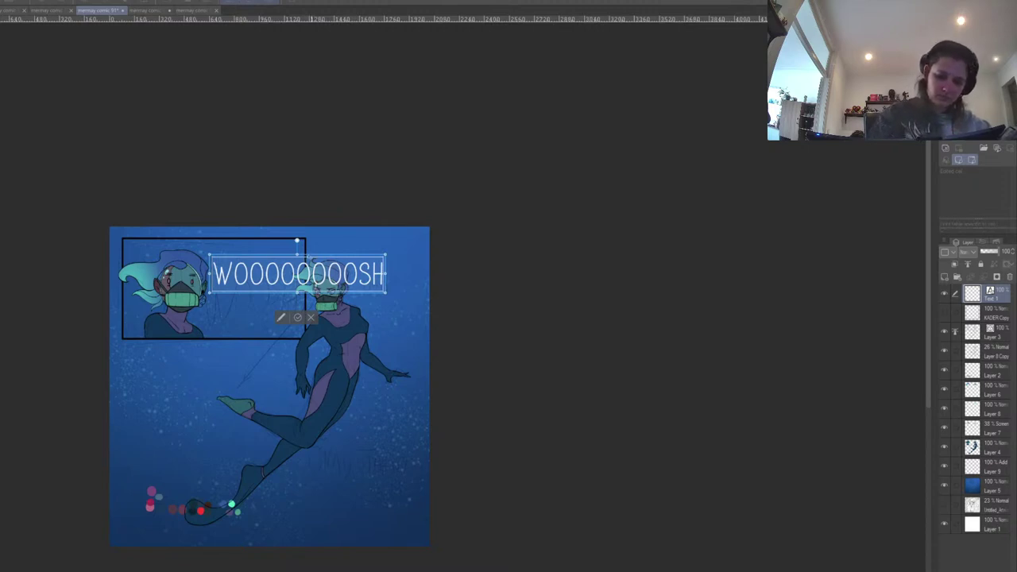
{"action": "left_click_drag", "start_coordinate": [298, 254], "coordinate": [298, 228]}
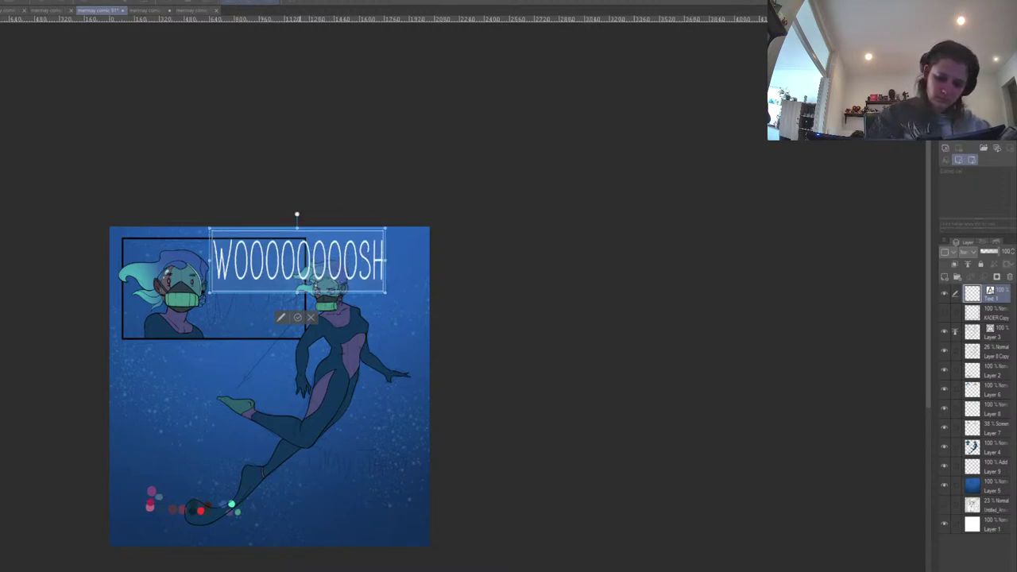
{"action": "key", "text": "BackSpace"}
{"action": "key", "text": "BackSpace"}
{"action": "key", "text": "BackSpace"}
{"action": "key", "text": "BackSpace"}
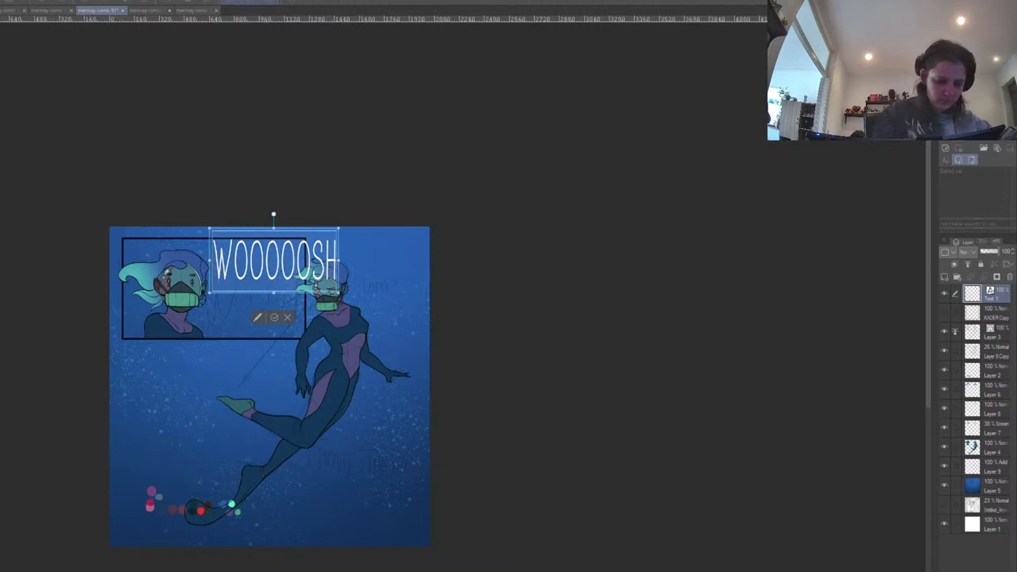
{"action": "key", "text": "ctrl+i"}
{"action": "left_click_drag", "start_coordinate": [269, 284], "coordinate": [251, 318]}
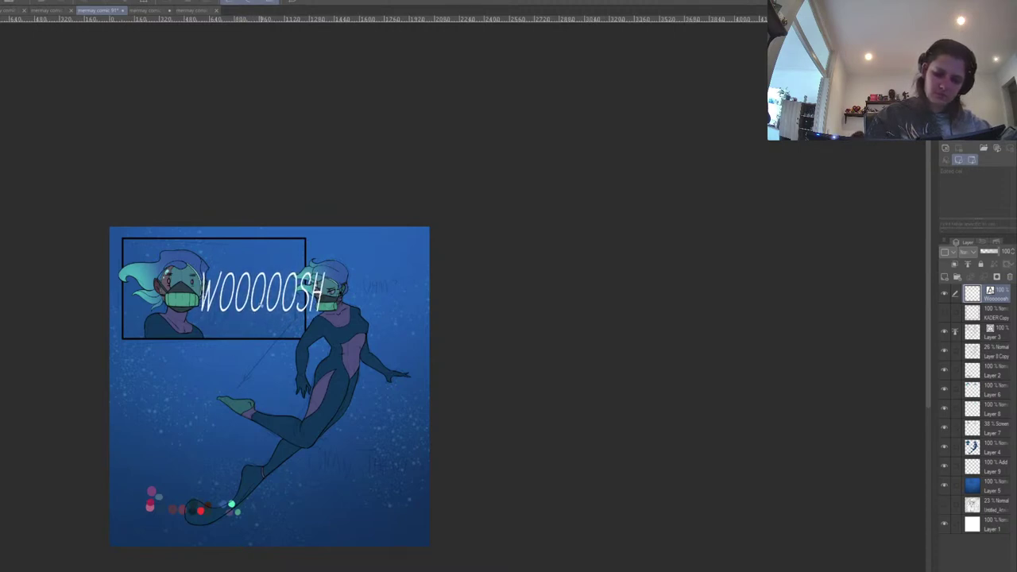
Hide the faint 26% sketch layer and move the WOOOOOSH text layer beneath the figure colours on Layer 4.
{"action": "left_click_drag", "start_coordinate": [985, 299], "coordinate": [1005, 433]}
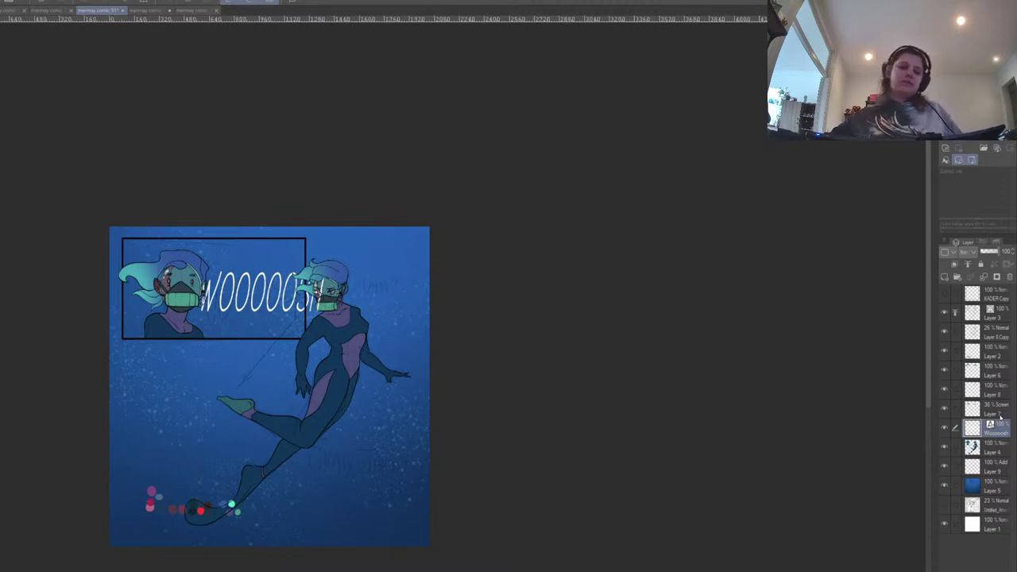
{"action": "left_click", "coordinate": [946, 449]}
{"action": "left_click", "coordinate": [946, 449]}
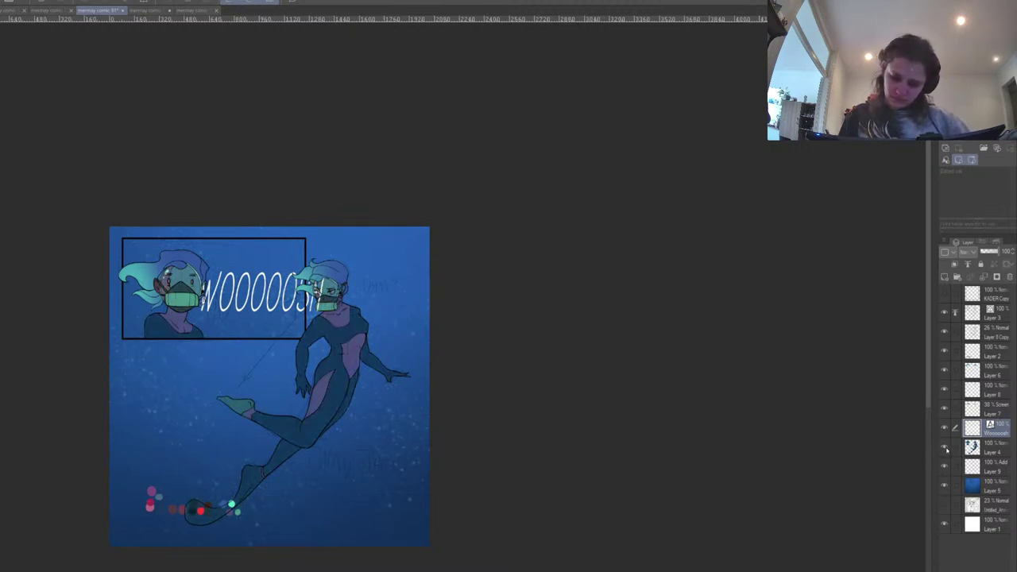
{"action": "left_click", "coordinate": [946, 409]}
{"action": "left_click", "coordinate": [946, 407]}
{"action": "left_click", "coordinate": [945, 390]}
{"action": "left_click", "coordinate": [946, 333]}
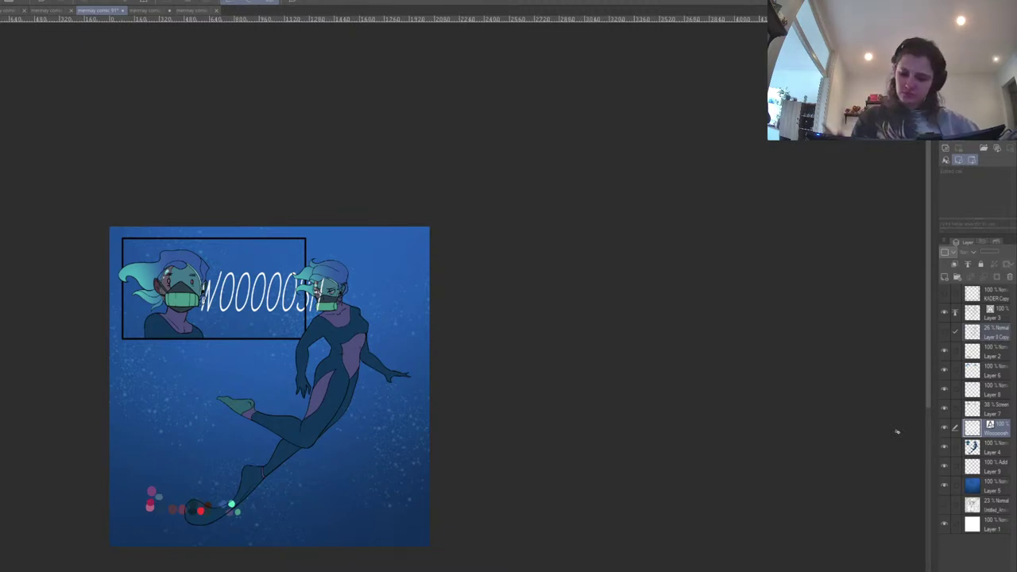
{"action": "left_click_drag", "start_coordinate": [995, 435], "coordinate": [997, 451]}
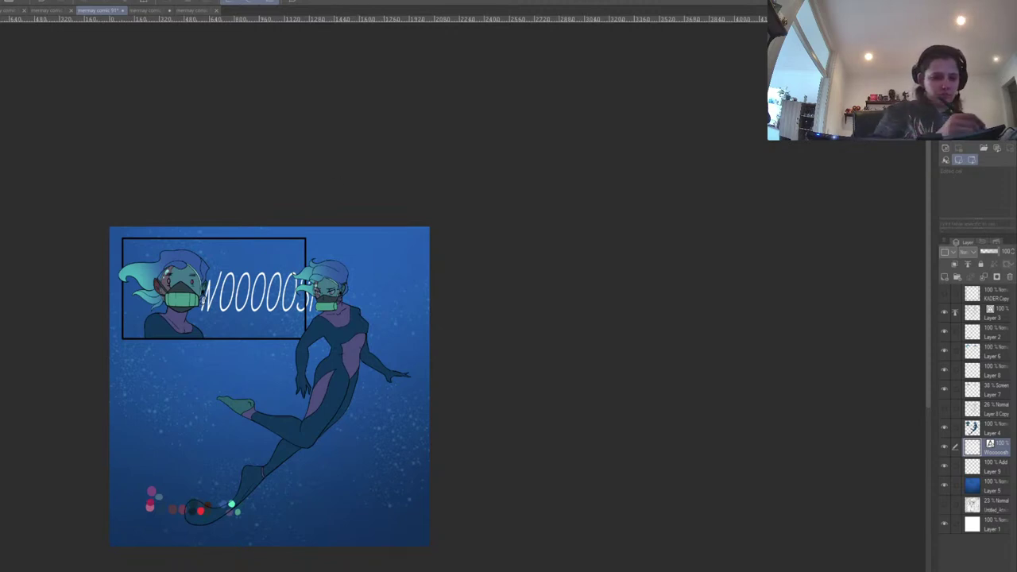
Rasterise the WOOOOOSH lettering by merging the text layer with a new blank layer placed beneath it.
{"action": "mouse_move", "coordinate": [1, 212]}
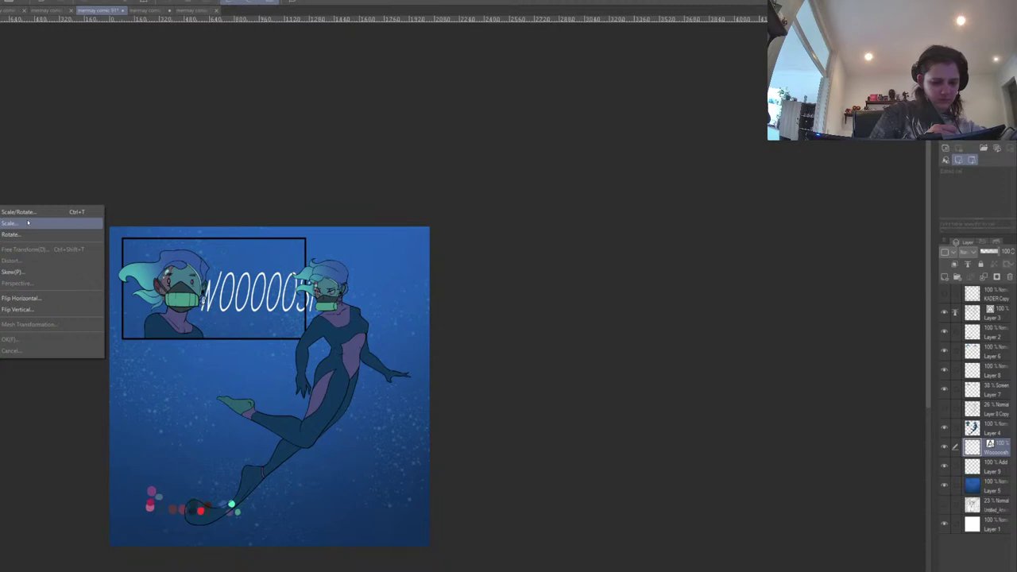
{"action": "left_click", "coordinate": [32, 189]}
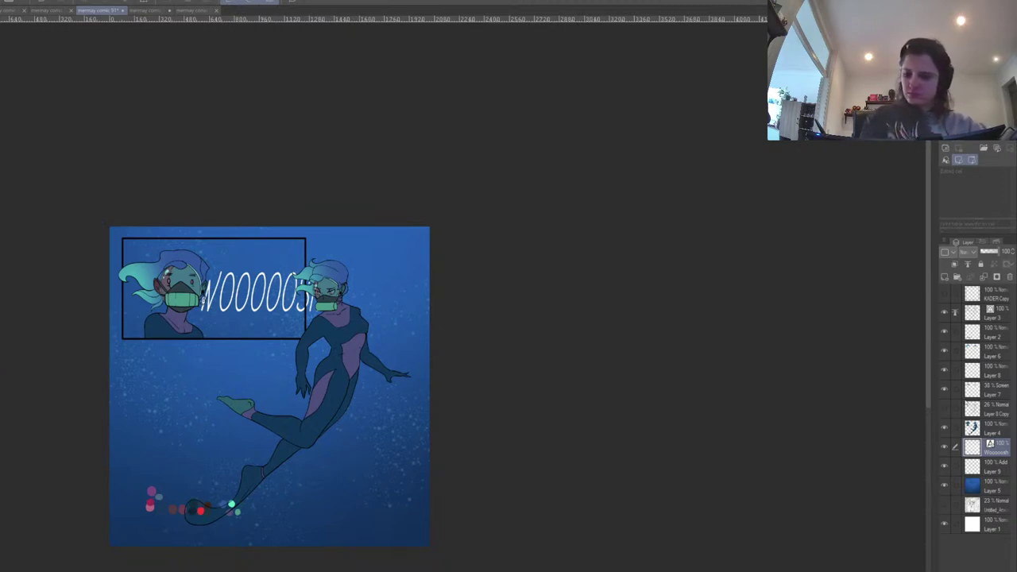
{"action": "left_click", "coordinate": [945, 277]}
{"action": "left_click_drag", "start_coordinate": [990, 451], "coordinate": [992, 465]}
{"action": "left_click", "coordinate": [991, 447]}
{"action": "left_click", "coordinate": [984, 277]}
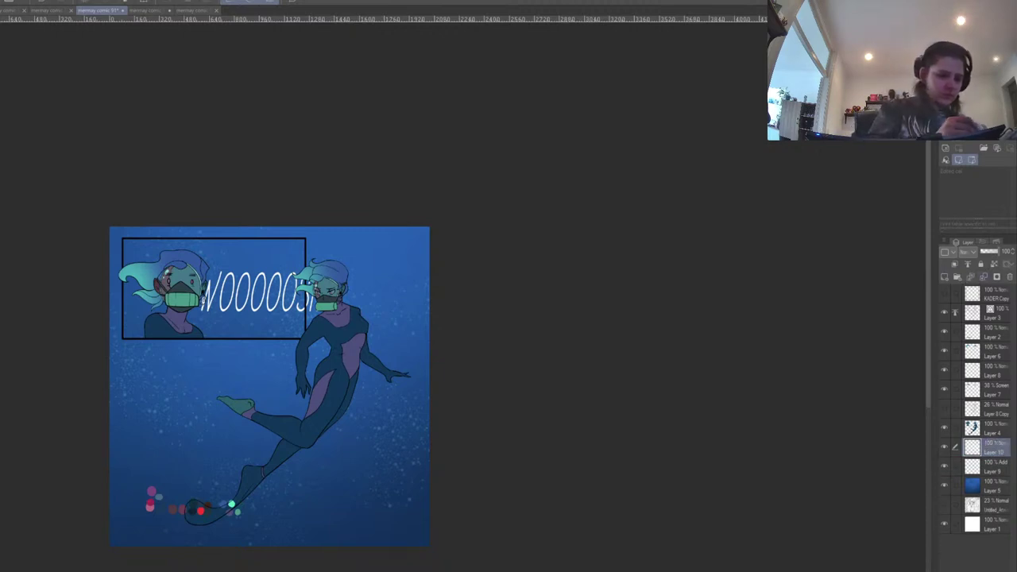
{"action": "mouse_move", "coordinate": [4, 213]}
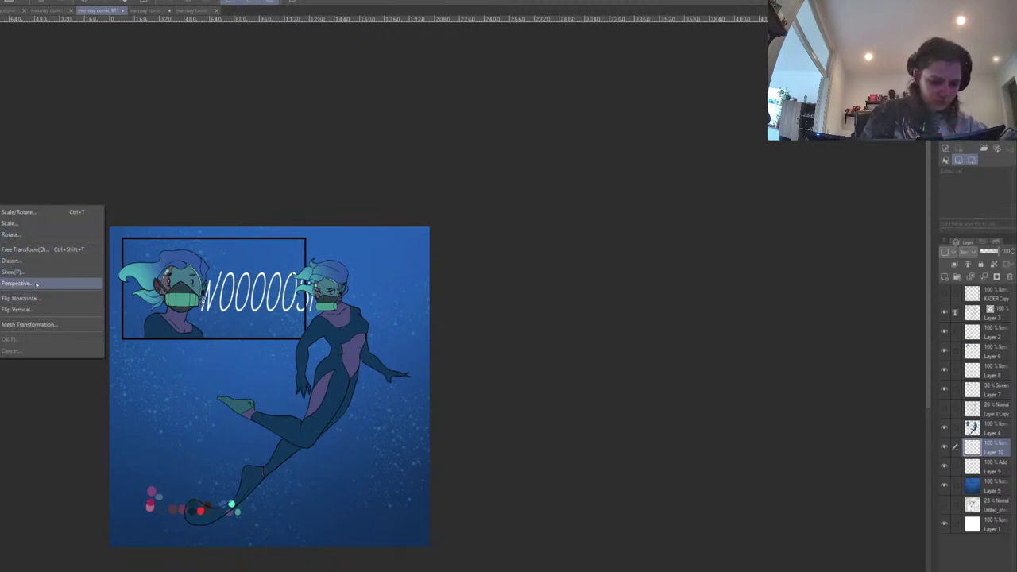
{"action": "left_click", "coordinate": [42, 324]}
{"action": "left_click_drag", "start_coordinate": [284, 271], "coordinate": [300, 260]}
{"action": "left_click_drag", "start_coordinate": [242, 271], "coordinate": [254, 260]}
{"action": "left_click_drag", "start_coordinate": [284, 311], "coordinate": [234, 316]}
{"action": "mouse_move", "coordinate": [325, 311]}
{"action": "left_mouse_down"}
{"action": "mouse_move", "coordinate": [340, 320]}
{"action": "mouse_move", "coordinate": [313, 324]}
{"action": "mouse_move", "coordinate": [315, 312]}
{"action": "left_mouse_up"}
{"action": "left_click_drag", "start_coordinate": [201, 273], "coordinate": [188, 251]}
{"action": "left_click_drag", "start_coordinate": [326, 273], "coordinate": [300, 249]}
{"action": "left_click_drag", "start_coordinate": [333, 313], "coordinate": [362, 311]}
{"action": "left_click", "coordinate": [306, 331]}
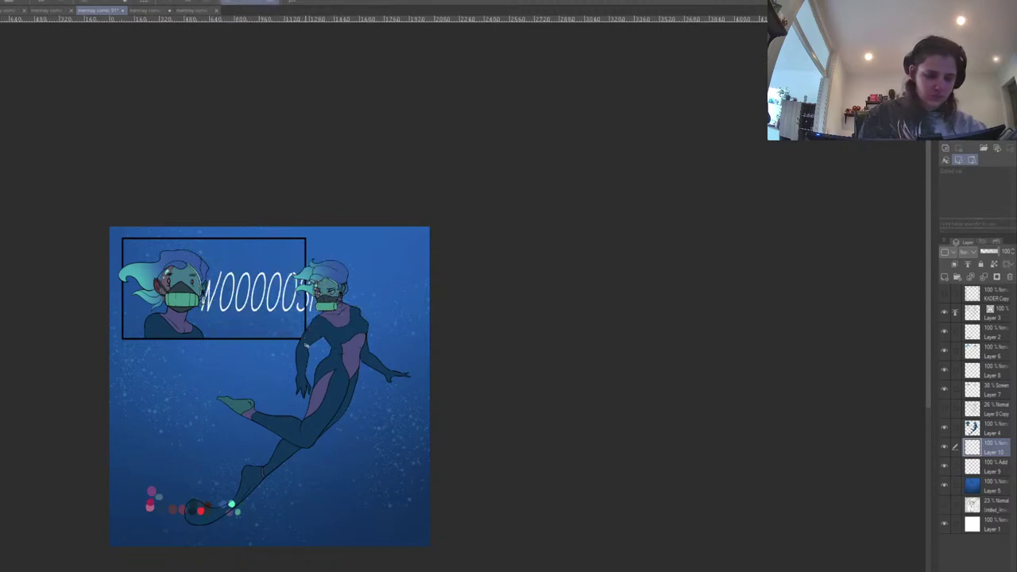
Skew the WOOOOOSH lettering so its letters lean strongly forward behind the character's head in the inset panel.
{"action": "mouse_move", "coordinate": [2, 211]}
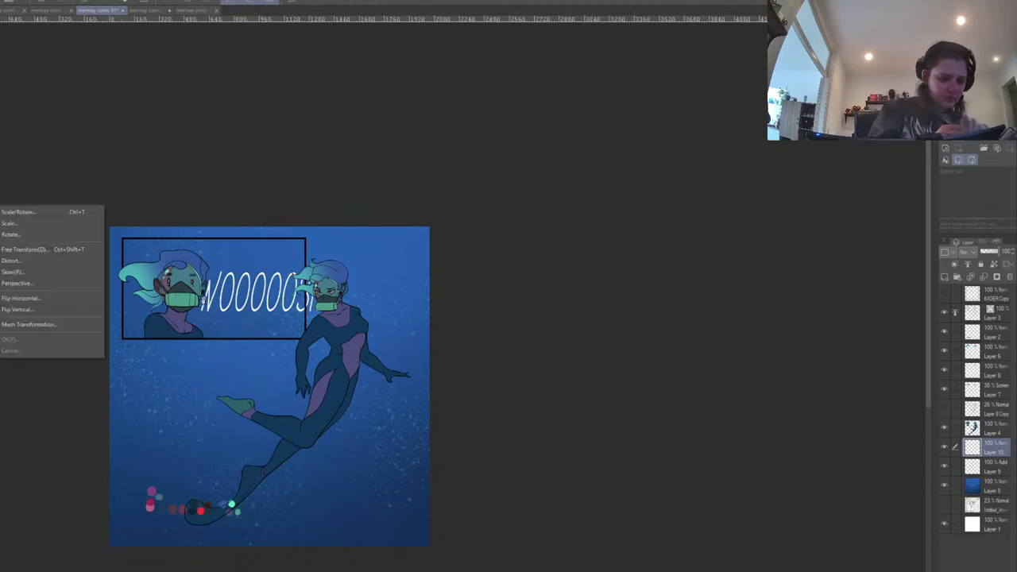
{"action": "left_click", "coordinate": [36, 271]}
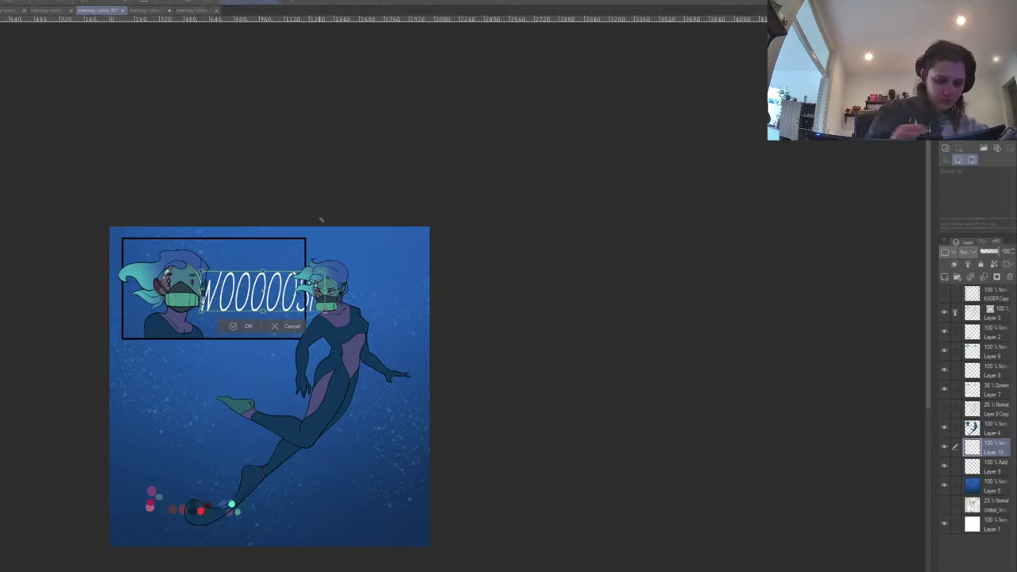
{"action": "left_click_drag", "start_coordinate": [201, 271], "coordinate": [163, 252]}
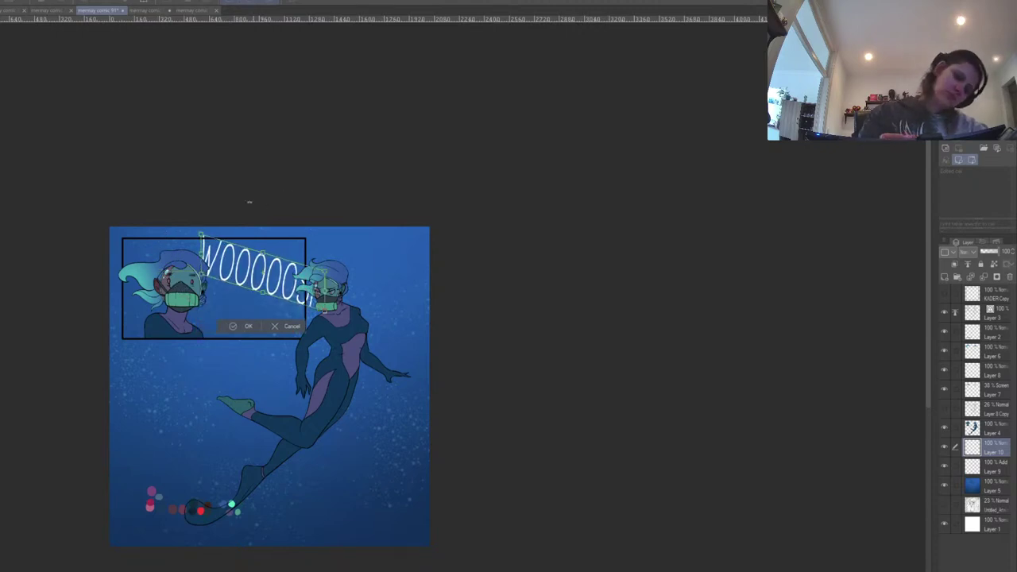
{"action": "left_click_drag", "start_coordinate": [200, 230], "coordinate": [185, 268]}
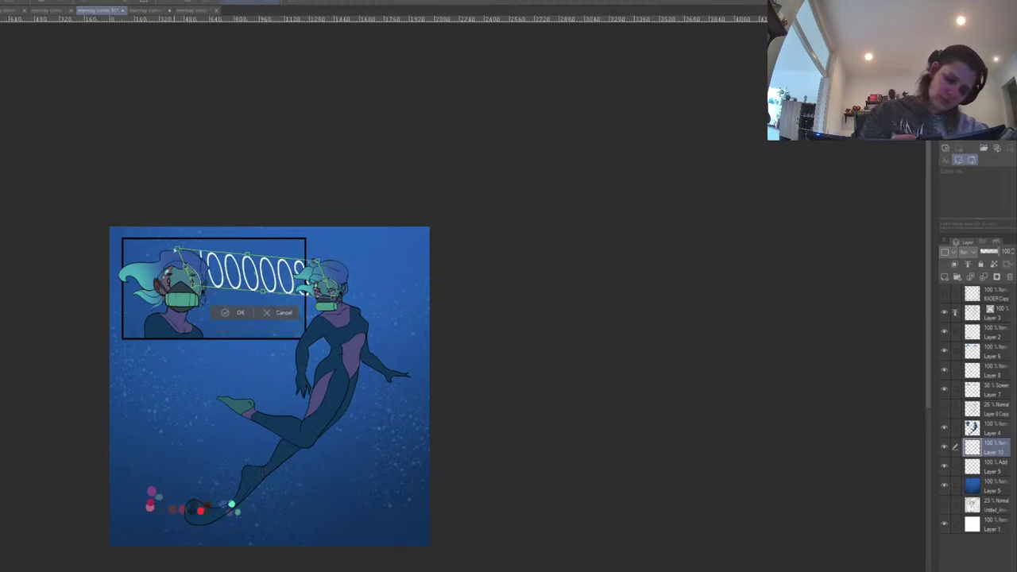
{"action": "left_click_drag", "start_coordinate": [190, 339], "coordinate": [145, 334]}
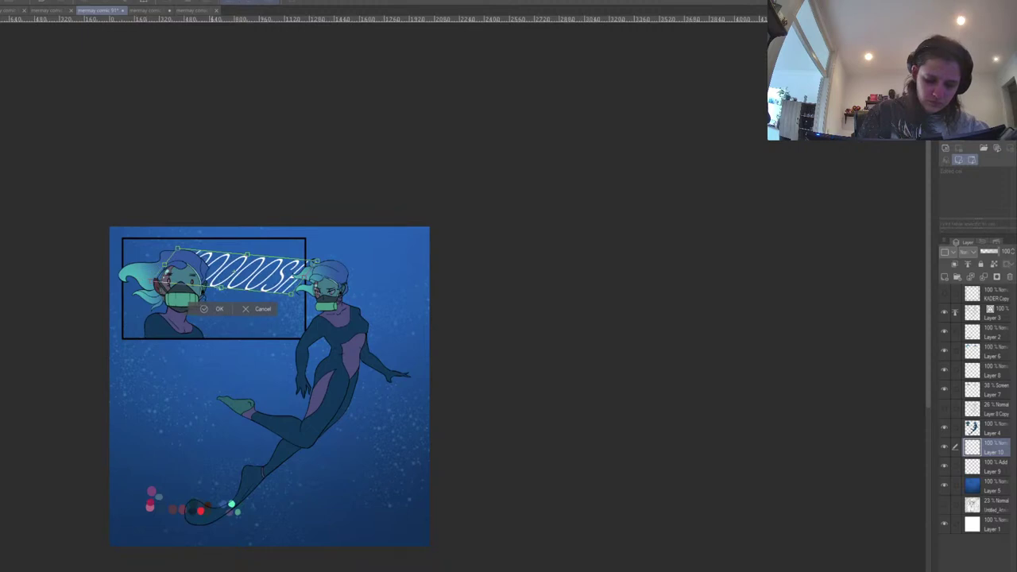
Make the slanted WOOOOOSH lettering taller and wider so it spans the full inset panel behind the head.
{"action": "left_click_drag", "start_coordinate": [245, 299], "coordinate": [293, 330]}
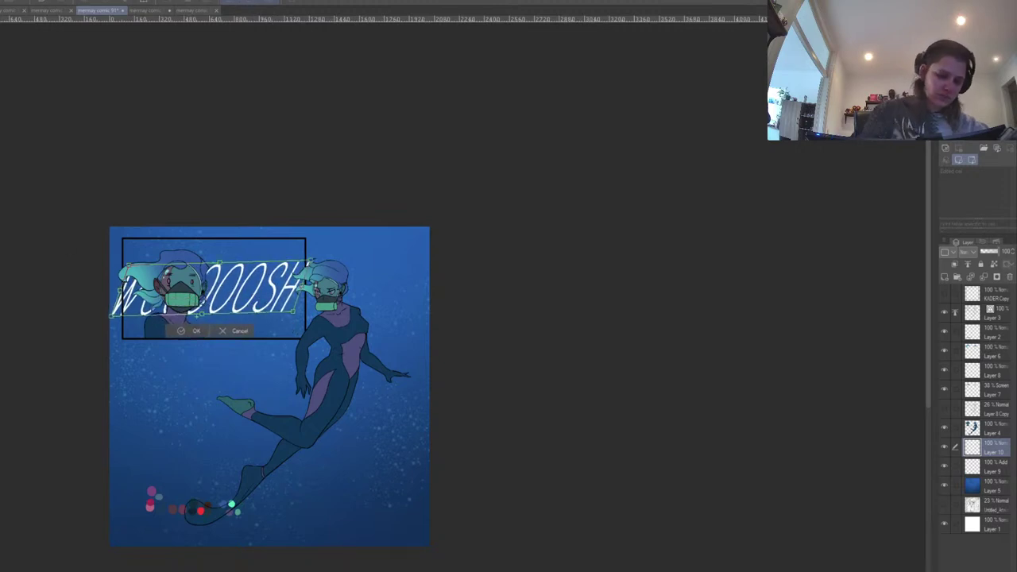
{"action": "left_click_drag", "start_coordinate": [247, 295], "coordinate": [210, 290]}
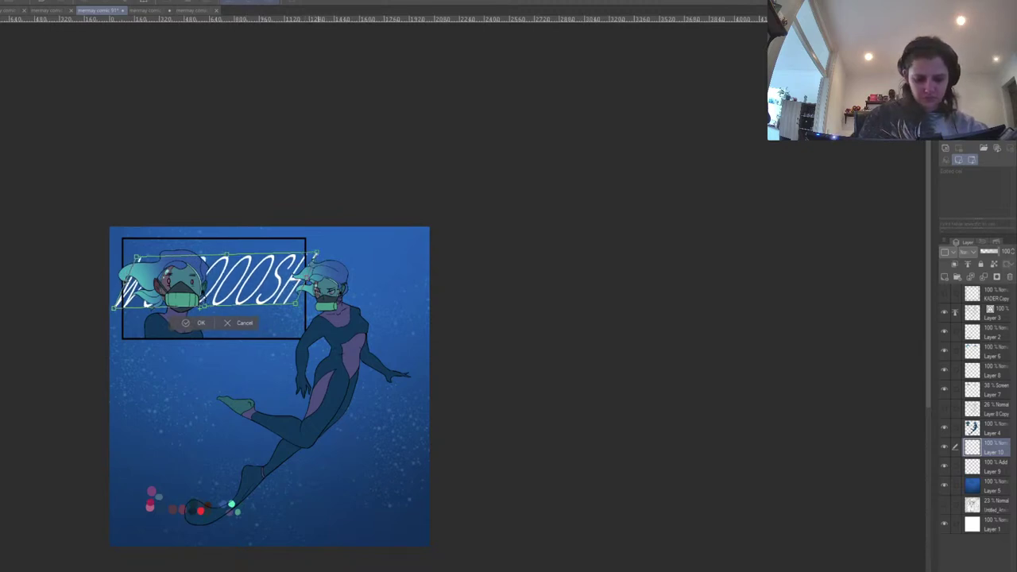
{"action": "left_click_drag", "start_coordinate": [305, 279], "coordinate": [303, 281]}
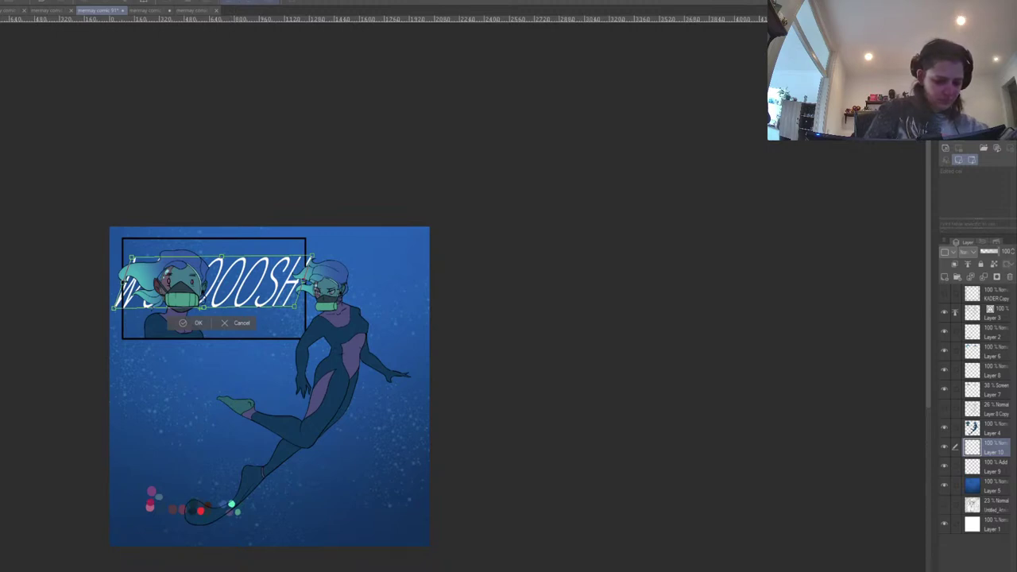
{"action": "left_click_drag", "start_coordinate": [312, 255], "coordinate": [318, 260]}
{"action": "left_click_drag", "start_coordinate": [294, 306], "coordinate": [299, 310]}
{"action": "left_click_drag", "start_coordinate": [113, 309], "coordinate": [112, 330]}
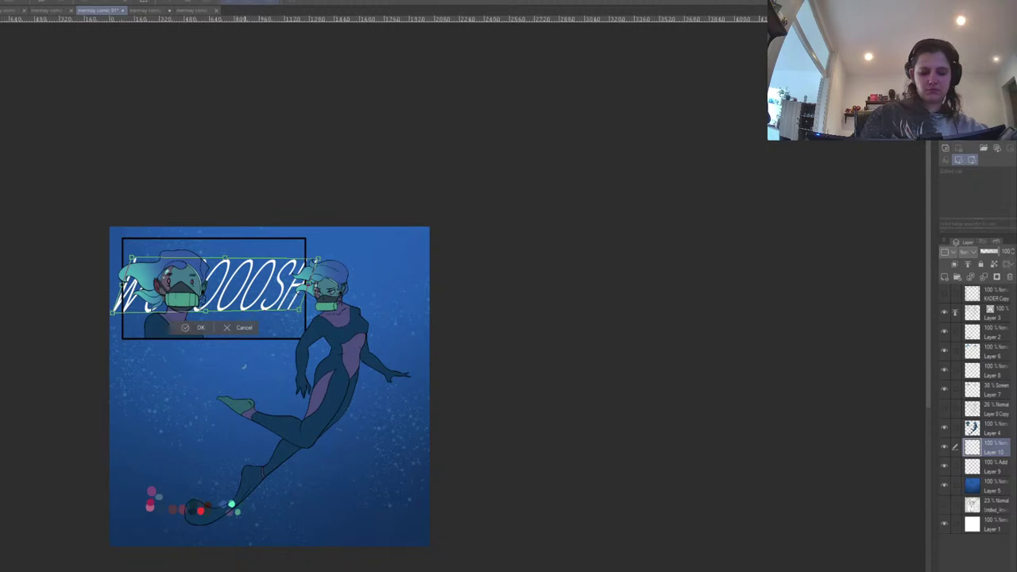
{"action": "key", "text": "Return"}
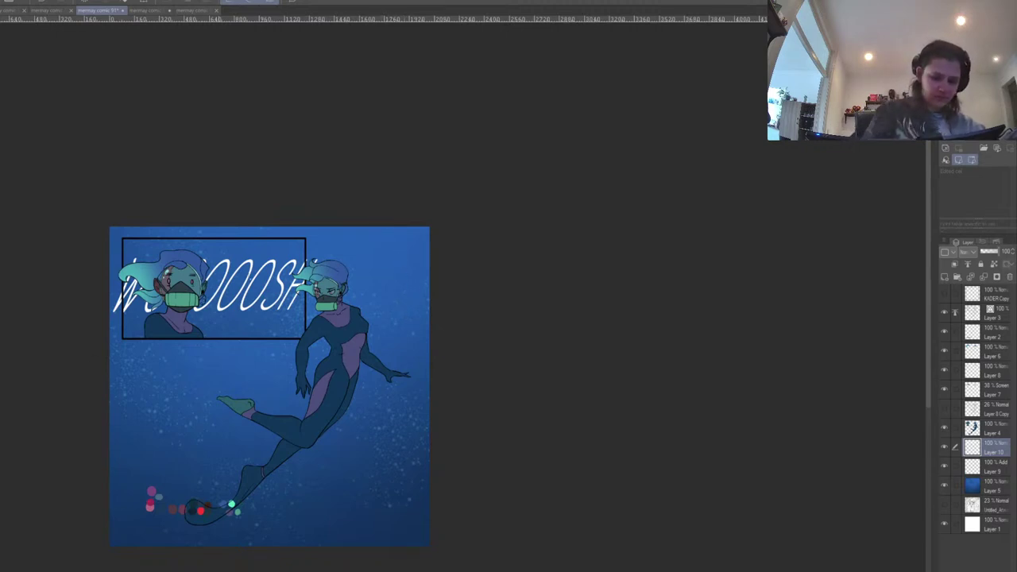
Add the white dialogue text UHM... and place it beside the swimming figure's head.
{"action": "left_click", "coordinate": [371, 258]}
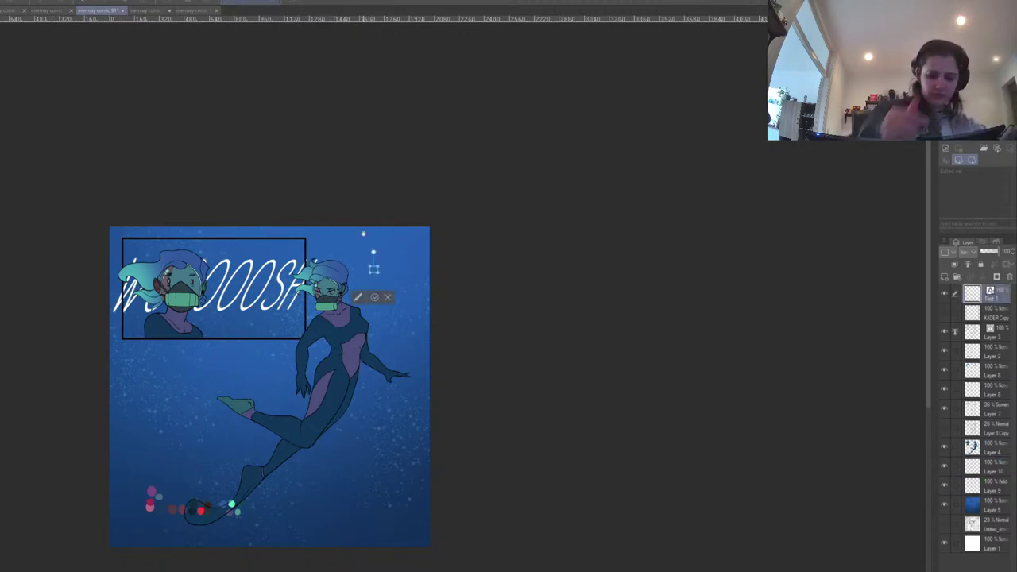
{"action": "left_click_drag", "start_coordinate": [380, 266], "coordinate": [411, 248]}
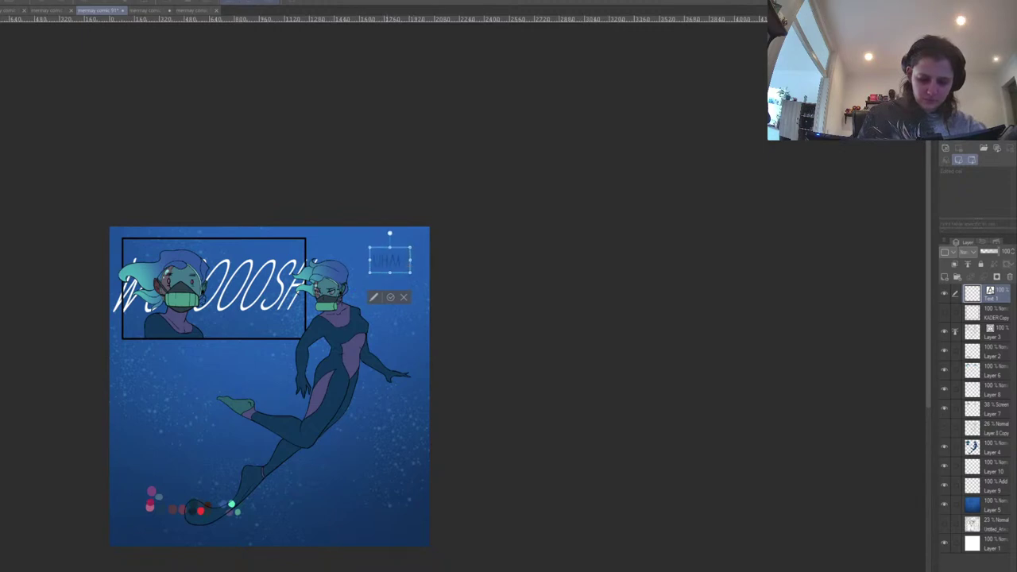
{"action": "key", "text": "ctrl+a"}
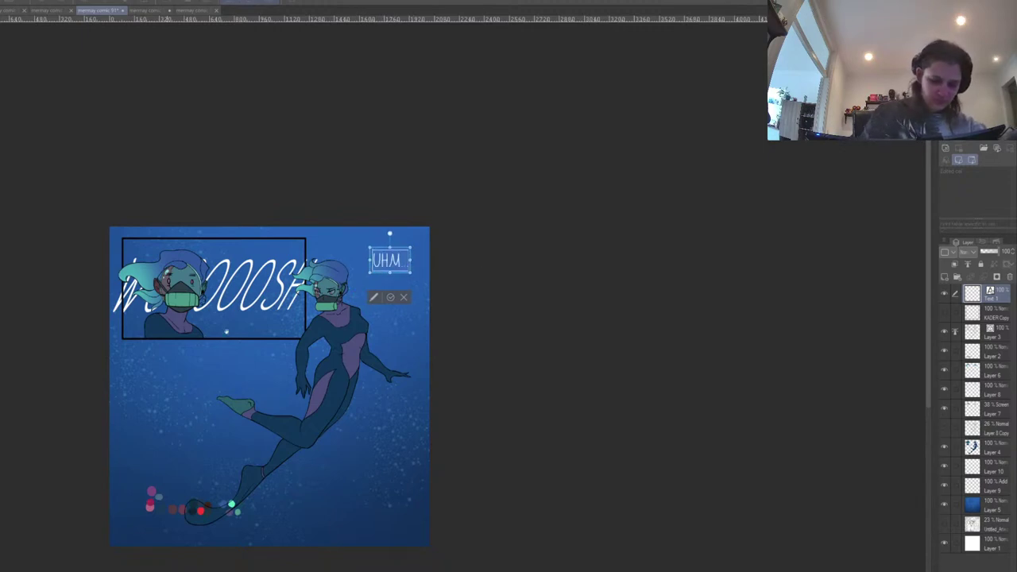
{"action": "left_click", "coordinate": [391, 298]}
{"action": "left_click_drag", "start_coordinate": [390, 260], "coordinate": [405, 273]}
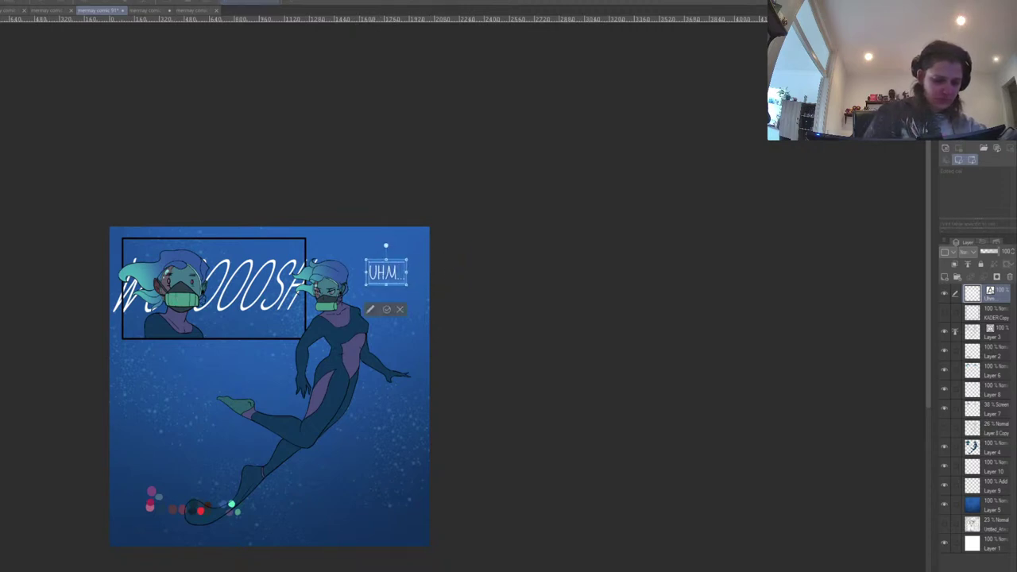
Add a new white dialogue text reading ALRIGHT THEN, broken onto two lines, beside the swimming figure's legs.
{"action": "left_click", "coordinate": [353, 442]}
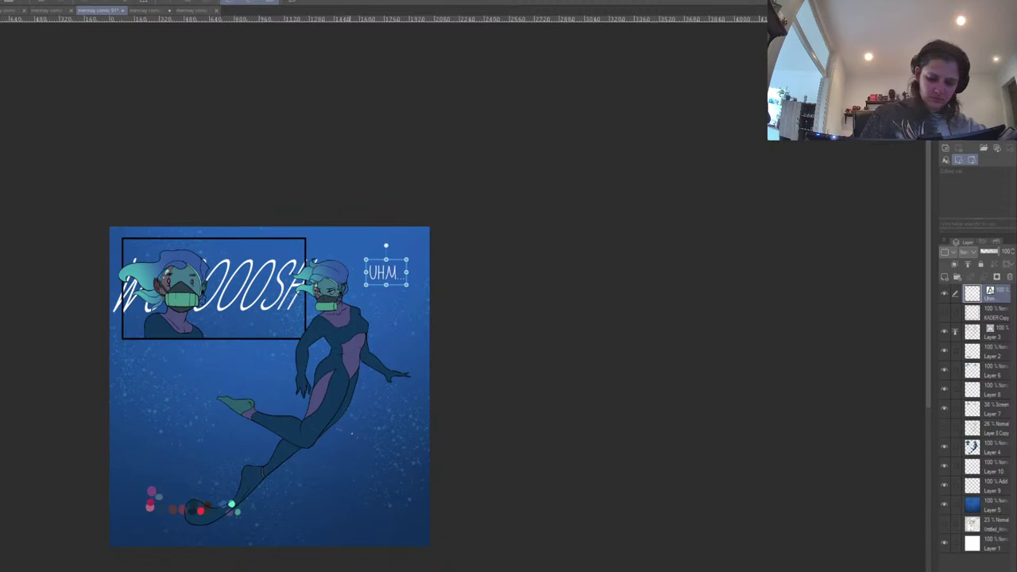
{"action": "left_click", "coordinate": [344, 467]}
{"action": "type", "text": "..."}
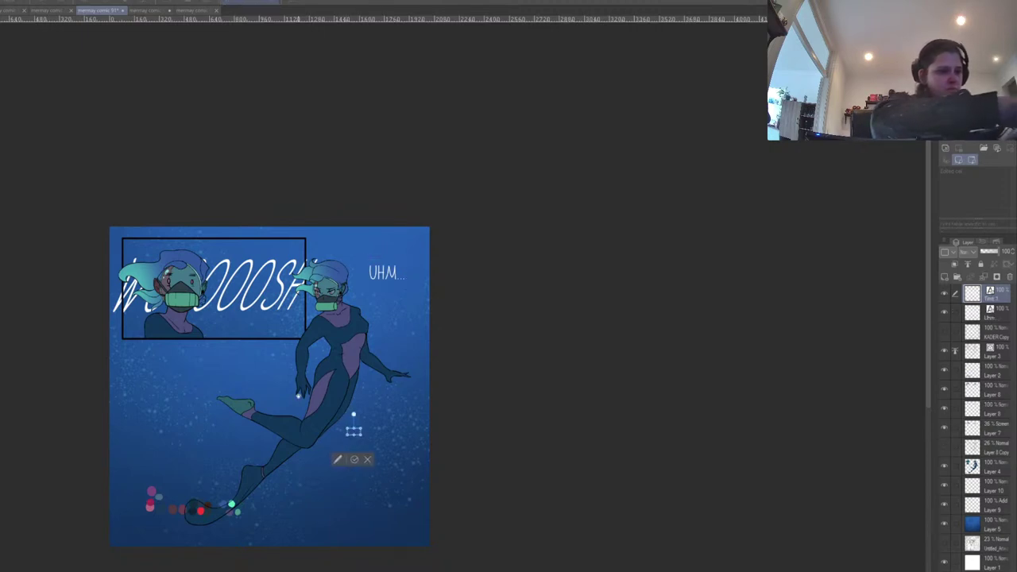
{"action": "left_click_drag", "start_coordinate": [364, 428], "coordinate": [410, 427]}
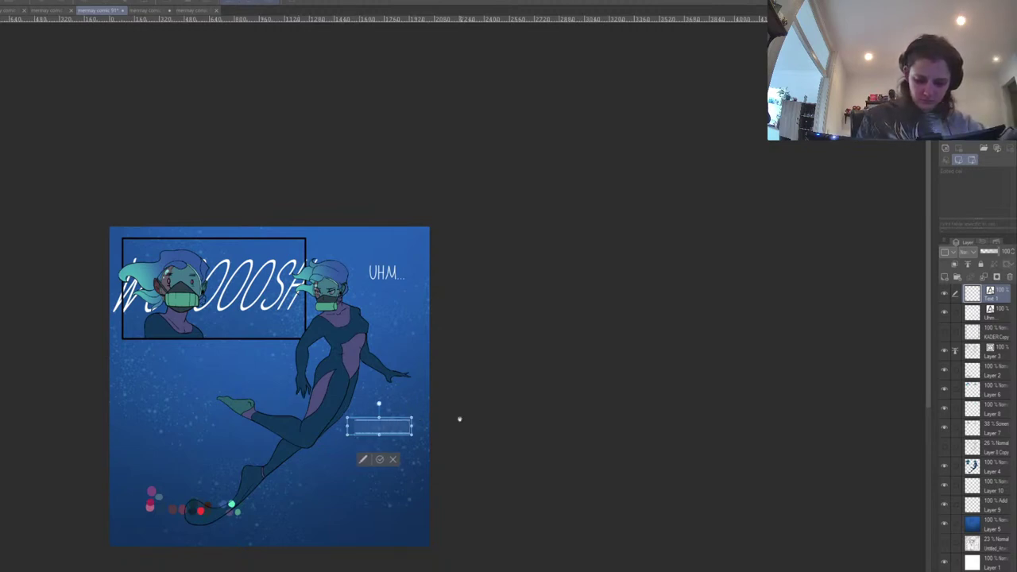
{"action": "left_click", "coordinate": [1, 477]}
{"action": "type", "text": "ALRIGHT THEN"}
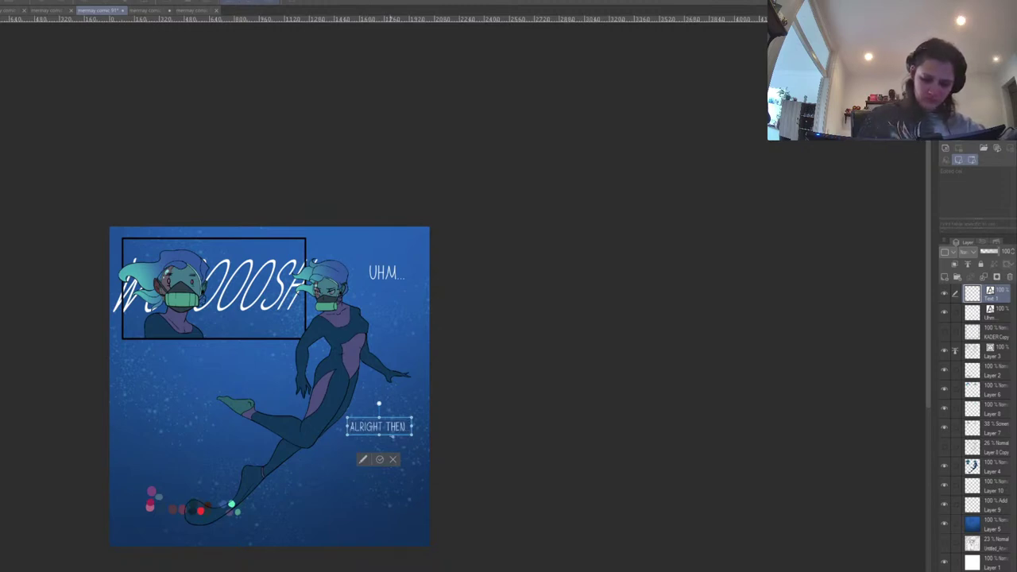
{"action": "key", "text": "Return"}
{"action": "key", "text": "ctrl+a"}
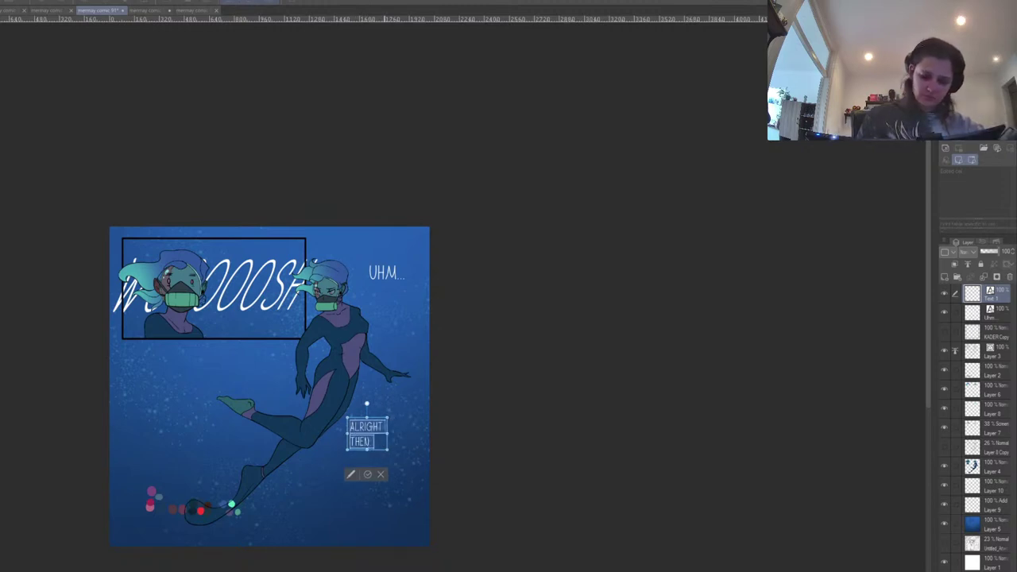
Enlarge and centre the two-line ALRIGHT THEN... text and move it below the swimming figure's legs.
{"action": "left_click", "coordinate": [2, 350]}
{"action": "left_click_drag", "start_coordinate": [387, 418], "coordinate": [414, 398]}
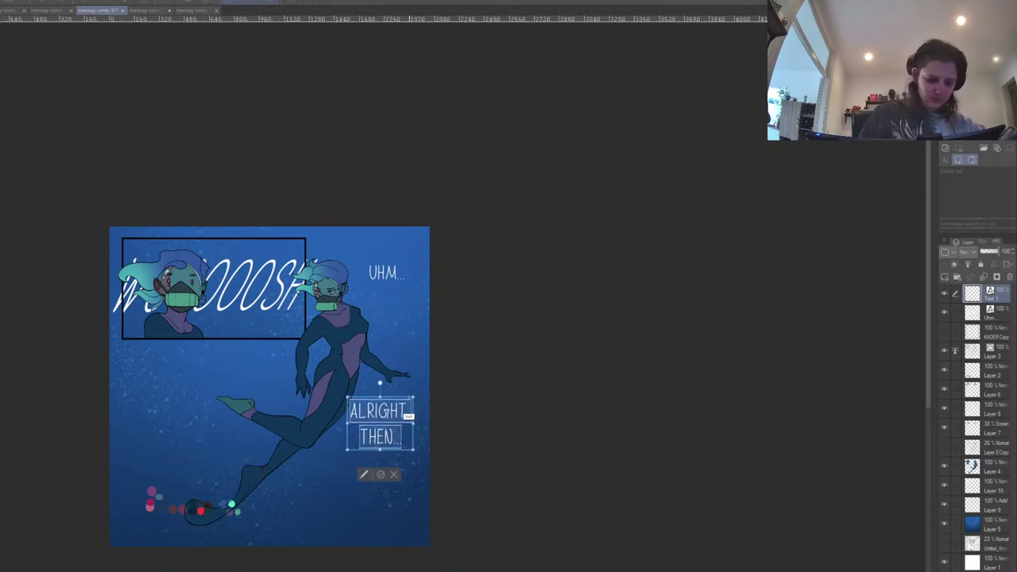
{"action": "left_click", "coordinate": [374, 425]}
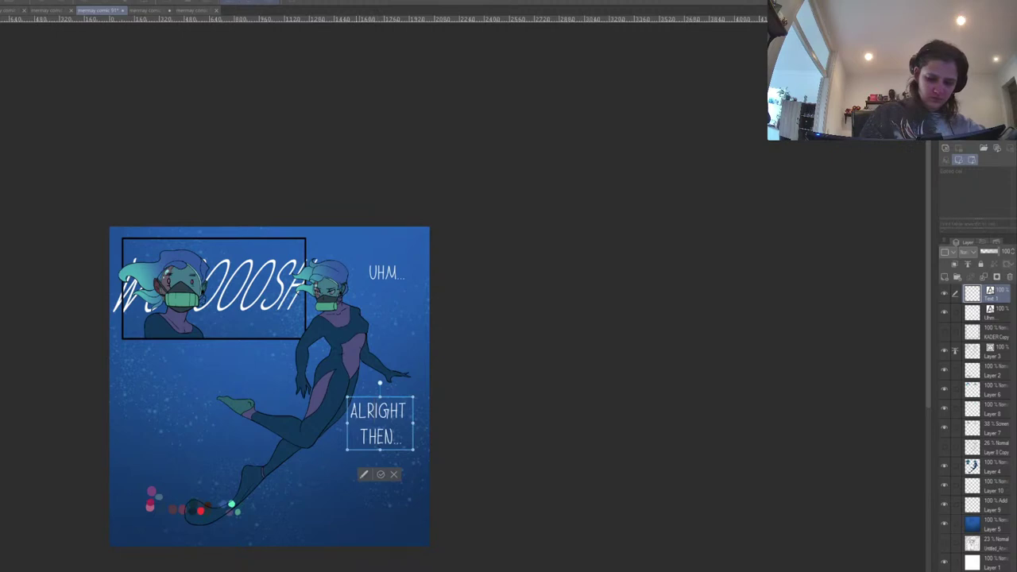
{"action": "key", "text": "ctrl+a"}
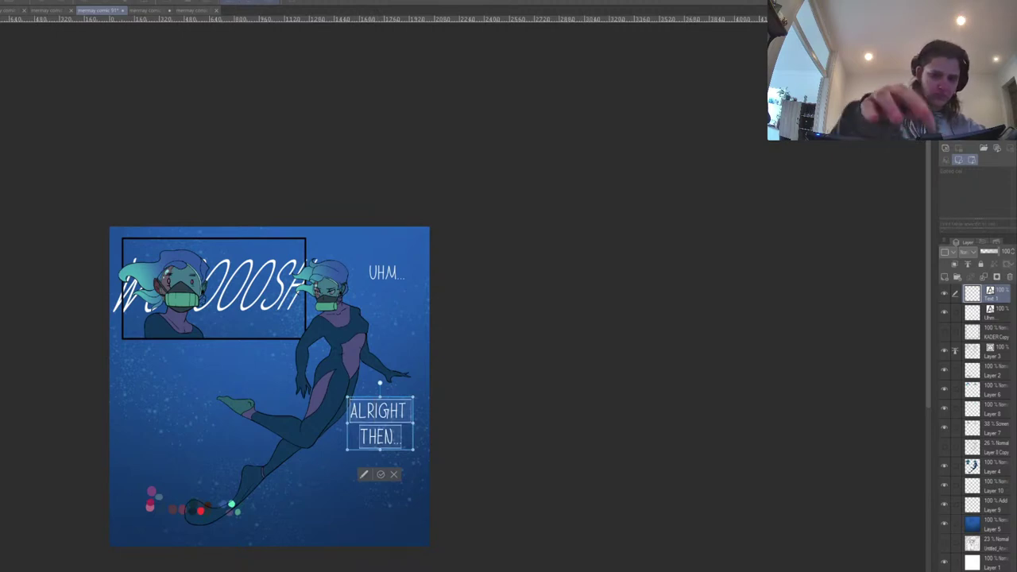
{"action": "key", "text": "Return"}
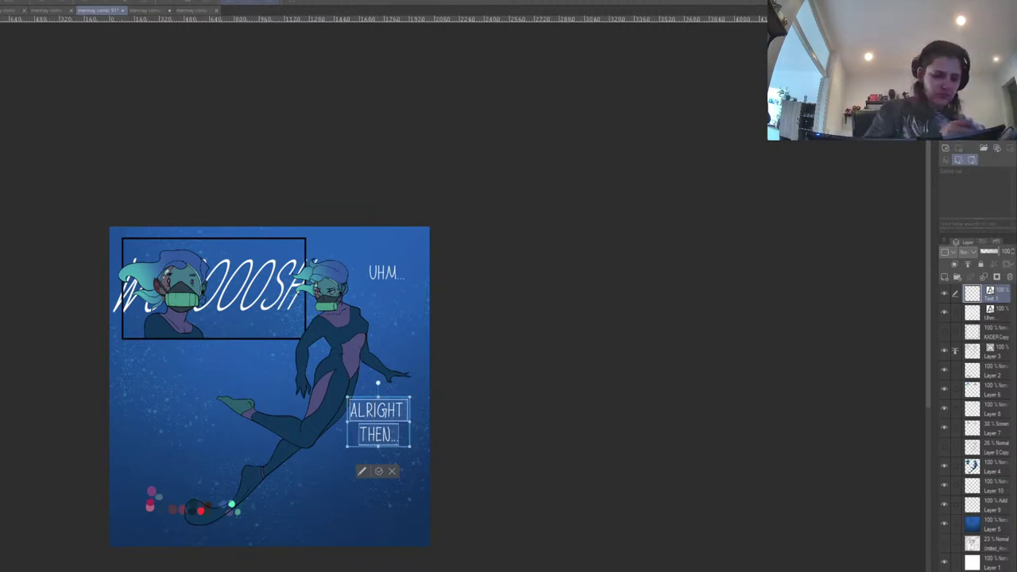
{"action": "key", "text": "k"}
{"action": "left_click_drag", "start_coordinate": [374, 417], "coordinate": [348, 475]}
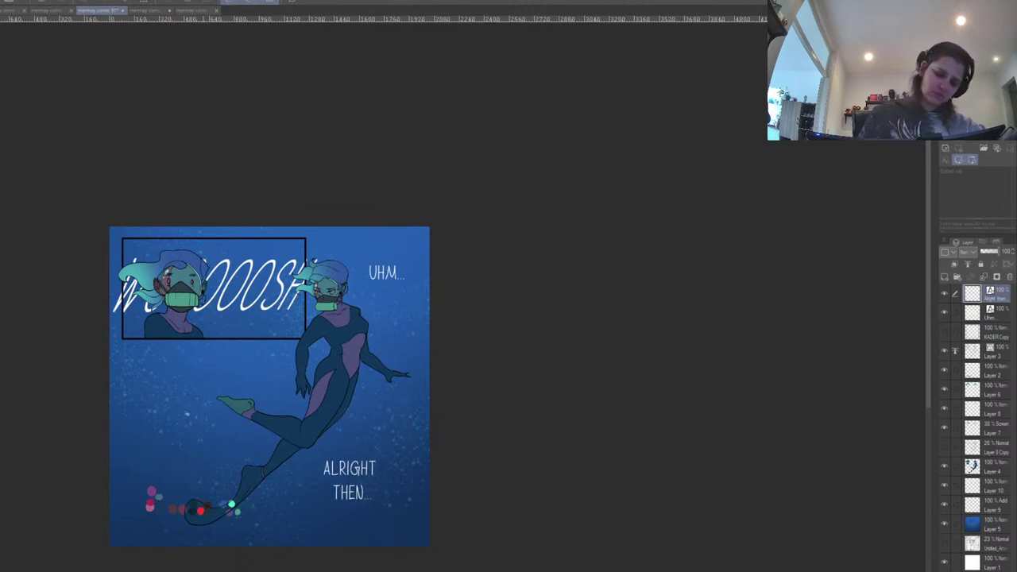
{"action": "key", "text": "t"}
{"action": "left_click", "coordinate": [387, 272]}
{"action": "left_click_drag", "start_coordinate": [369, 272], "coordinate": [406, 273]}
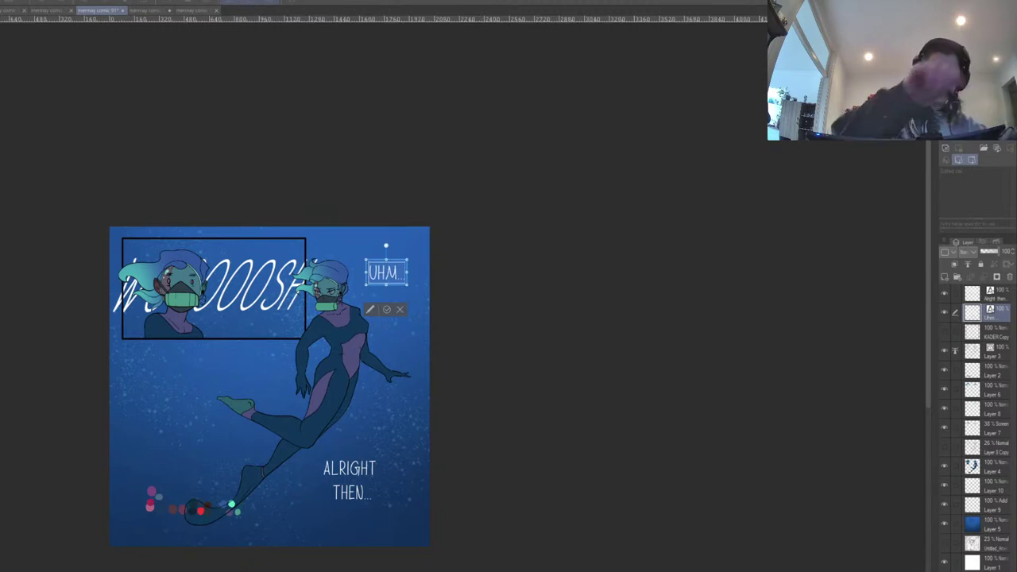
{"action": "left_click", "coordinate": [386, 310]}
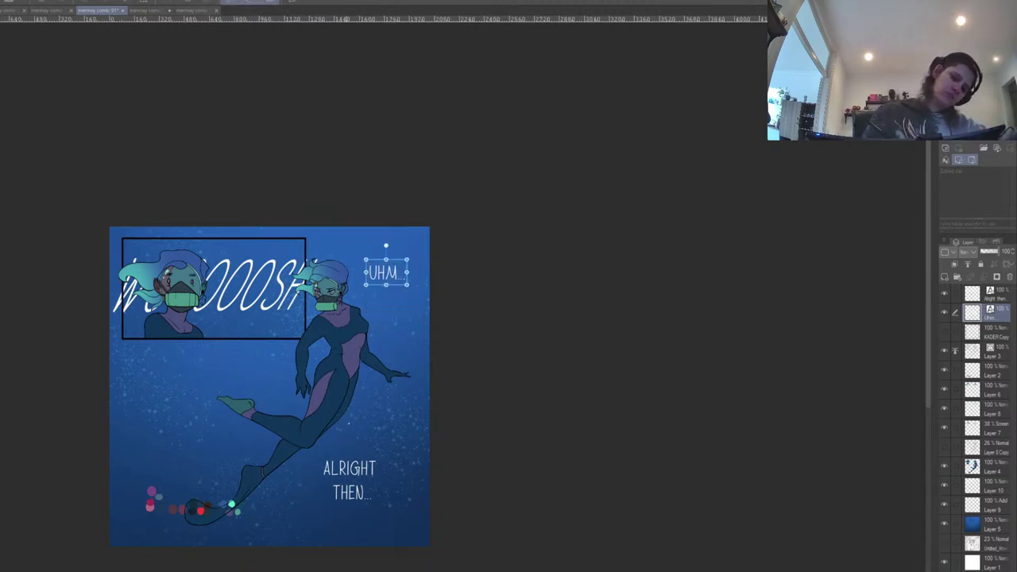
{"action": "key", "text": "p"}
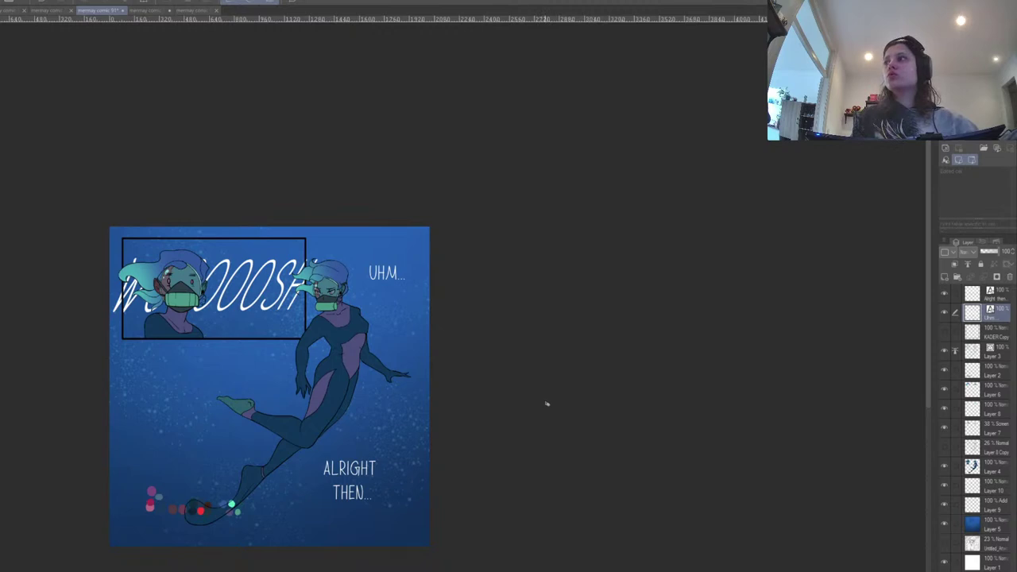
Identify the WOOOOOSH lettering layer by switching individual layers' visibility off and on, and select Layer 10.
{"action": "scroll", "coordinate": [565, 313], "scroll_direction": "down", "scroll_amount": 2}
{"action": "left_click_drag", "start_coordinate": [574, 308], "coordinate": [585, 316]}
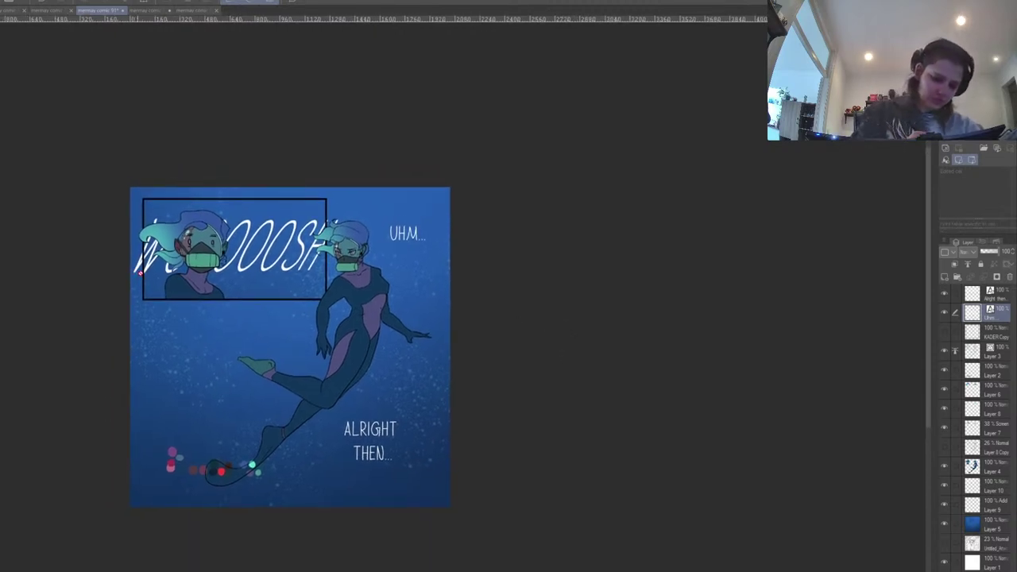
{"action": "left_click", "coordinate": [994, 333]}
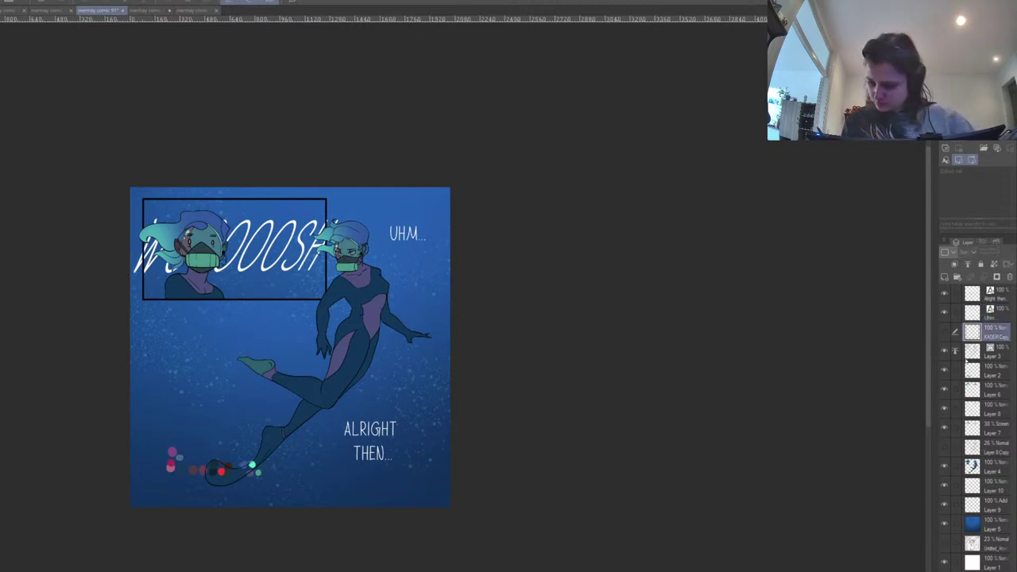
{"action": "left_click", "coordinate": [944, 333]}
{"action": "left_click", "coordinate": [944, 333]}
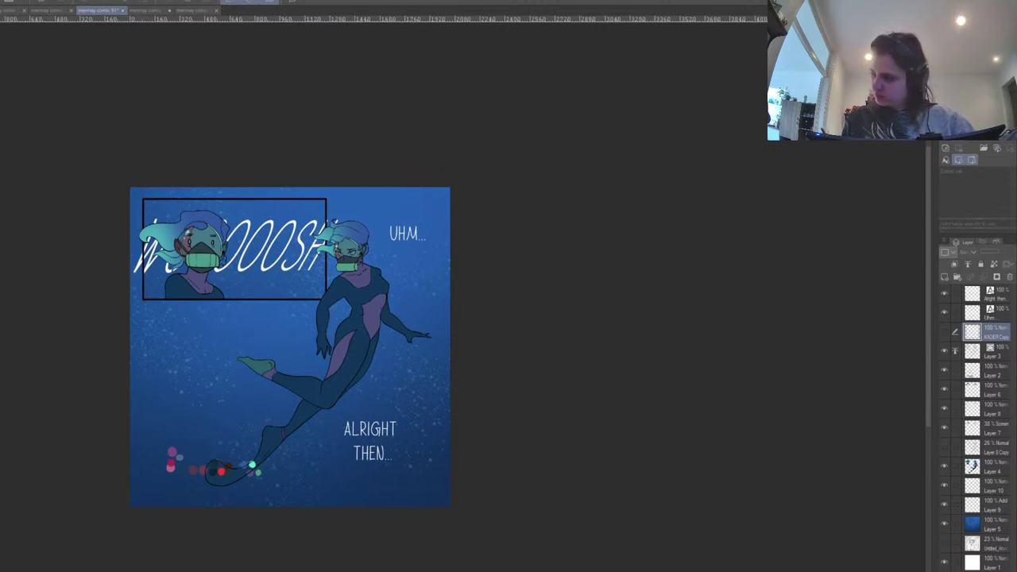
{"action": "left_click", "coordinate": [945, 411]}
{"action": "left_click", "coordinate": [946, 413]}
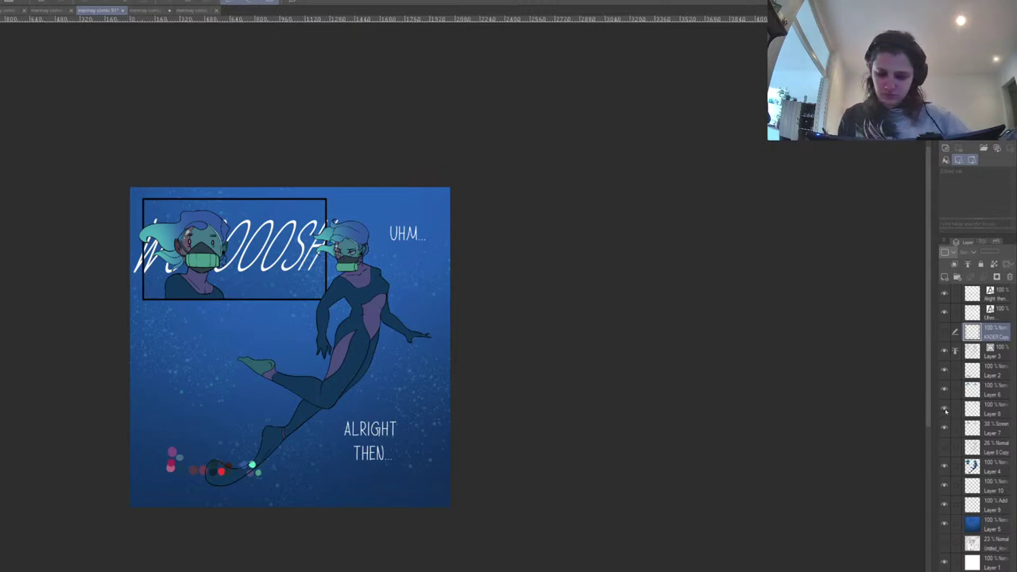
{"action": "left_click", "coordinate": [945, 391]}
{"action": "left_click", "coordinate": [945, 391]}
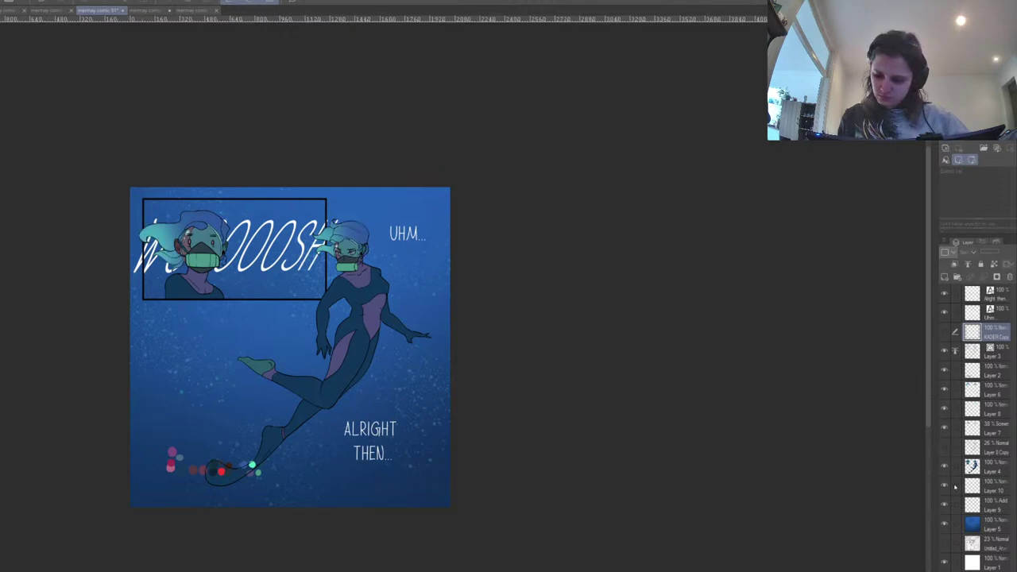
{"action": "left_click", "coordinate": [946, 487]}
{"action": "left_click", "coordinate": [946, 487]}
{"action": "left_click", "coordinate": [971, 488]}
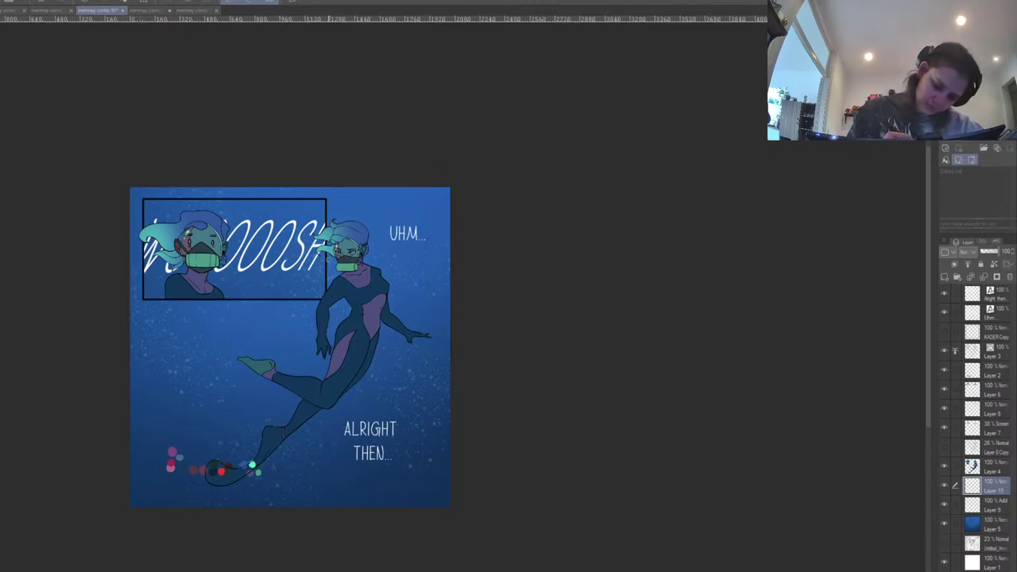
Add a new layer above the ALRIGHT THEN... text layer and set its blending mode to Add.
{"action": "left_click", "coordinate": [993, 294]}
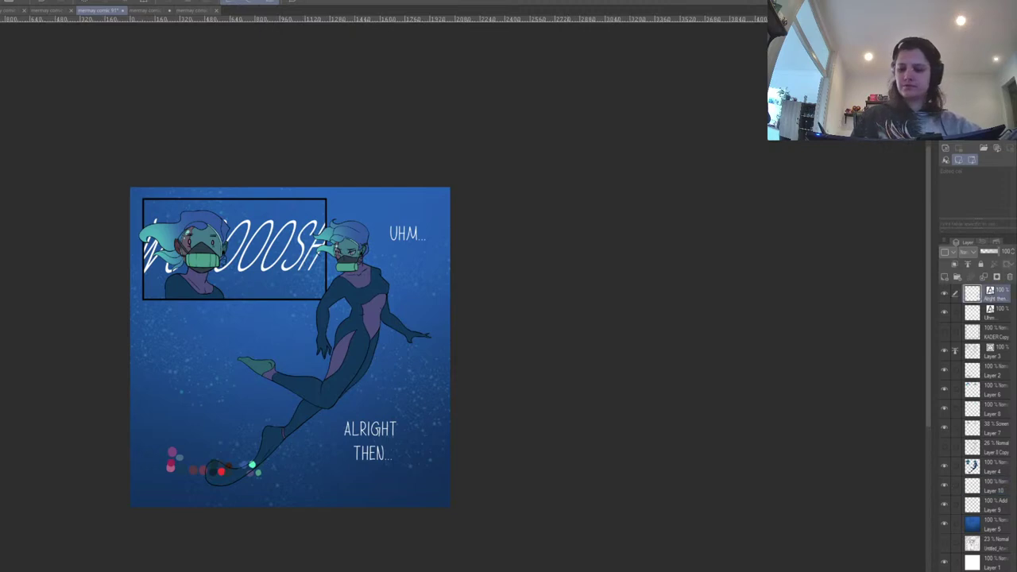
{"action": "left_click", "coordinate": [945, 277]}
{"action": "key", "text": "ctrl+plus"}
{"action": "key", "text": "ctrl+plus"}
{"action": "left_click", "coordinate": [968, 252]}
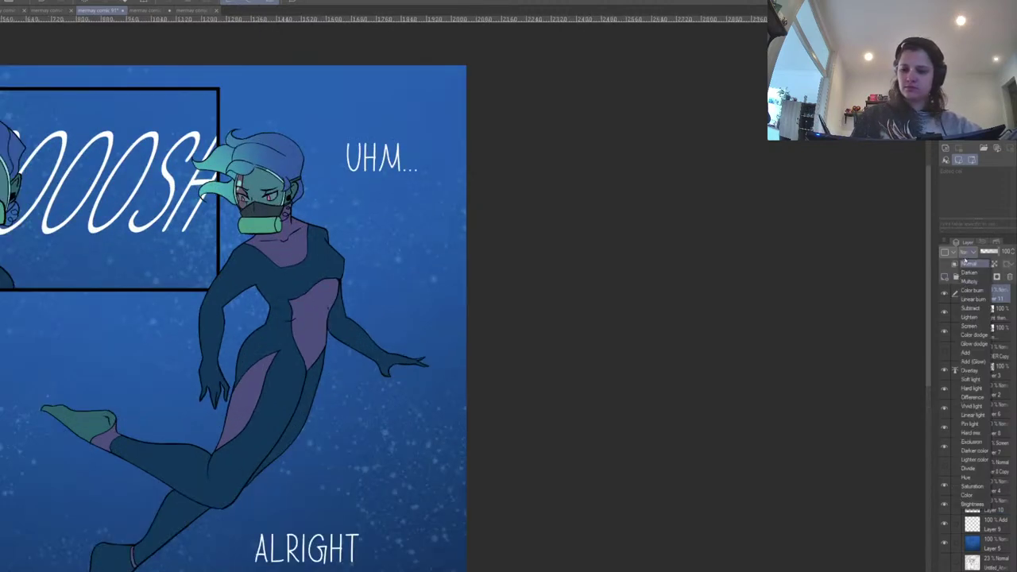
{"action": "left_click", "coordinate": [976, 354]}
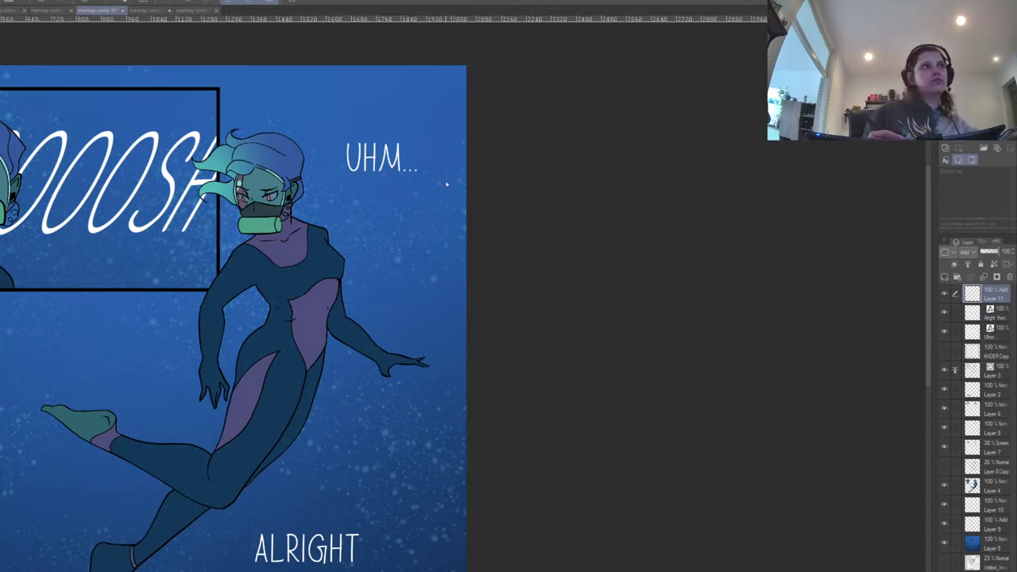
Draw small cyan outlined bubbles above and beside the swimming figure's head and one near the outstretched forearm.
{"action": "left_click_drag", "start_coordinate": [380, 213], "coordinate": [410, 201]}
{"action": "key", "text": "ctrl+z"}
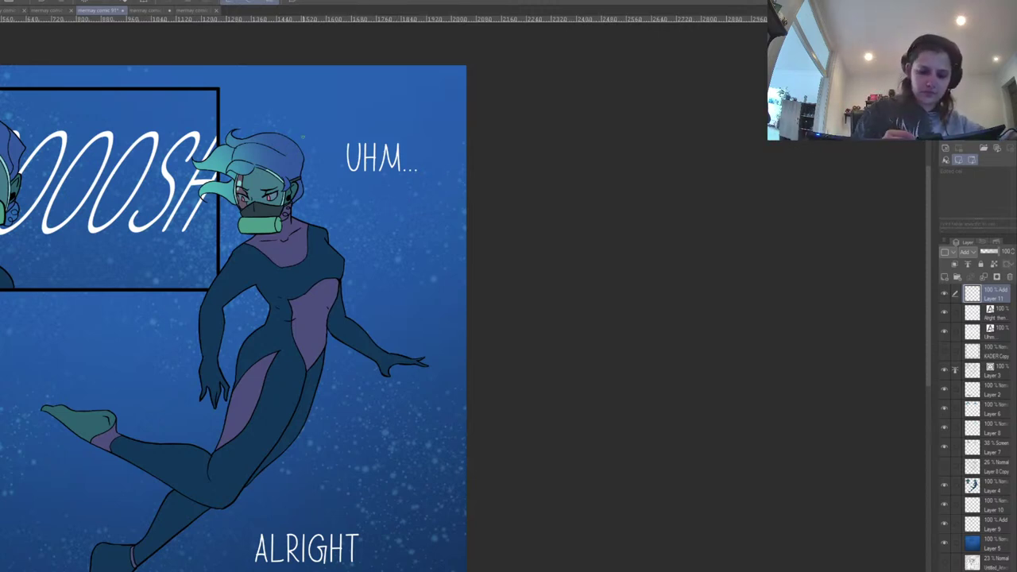
{"action": "left_click_drag", "start_coordinate": [303, 122], "coordinate": [308, 138]}
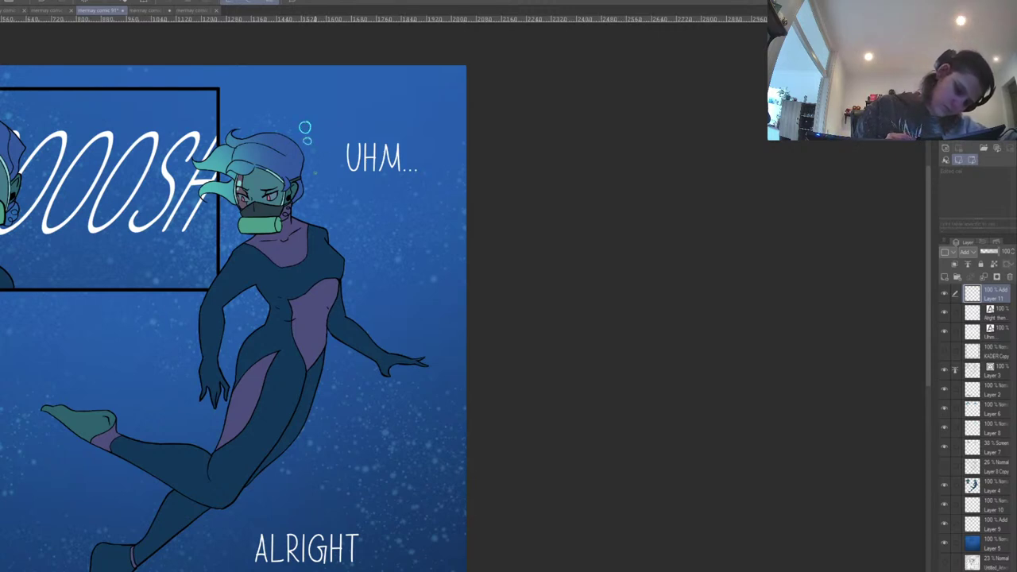
{"action": "mouse_move", "coordinate": [323, 190]}
{"action": "left_mouse_down"}
{"action": "mouse_move", "coordinate": [330, 202]}
{"action": "mouse_move", "coordinate": [324, 190]}
{"action": "left_mouse_up"}
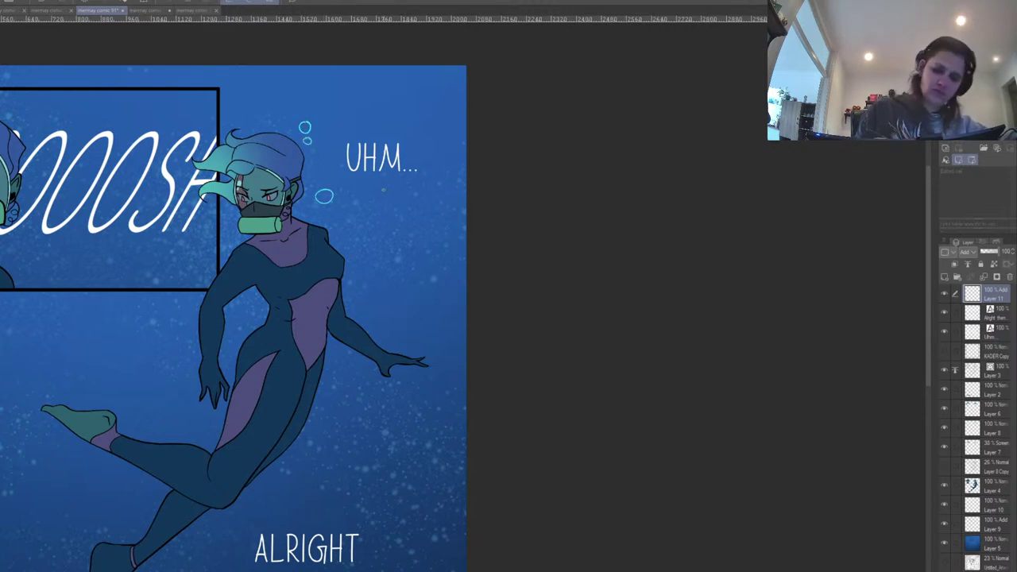
{"action": "left_click_drag", "start_coordinate": [335, 361], "coordinate": [334, 362]}
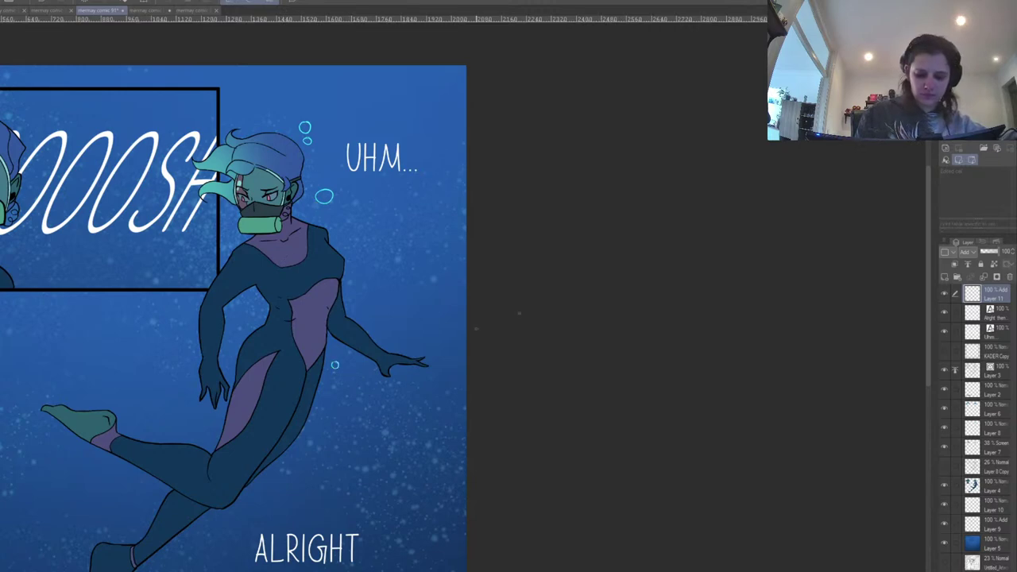
Draw cyan bubbles around the swimming figure's raised foot and lower leg, checking the page mirrored and undoing unwanted strokes.
{"action": "key", "text": "h"}
{"action": "mouse_move", "coordinate": [684, 349]}
{"action": "left_mouse_down"}
{"action": "mouse_move", "coordinate": [624, 348]}
{"action": "mouse_move", "coordinate": [414, 295]}
{"action": "left_mouse_up"}
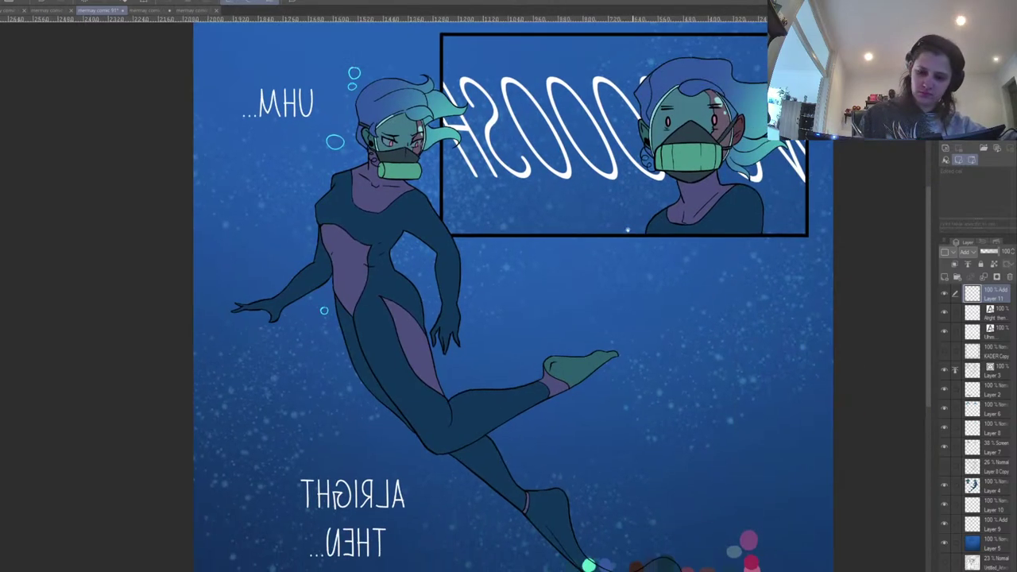
{"action": "left_click_drag", "start_coordinate": [538, 329], "coordinate": [529, 318]}
{"action": "key", "text": "ctrl+z"}
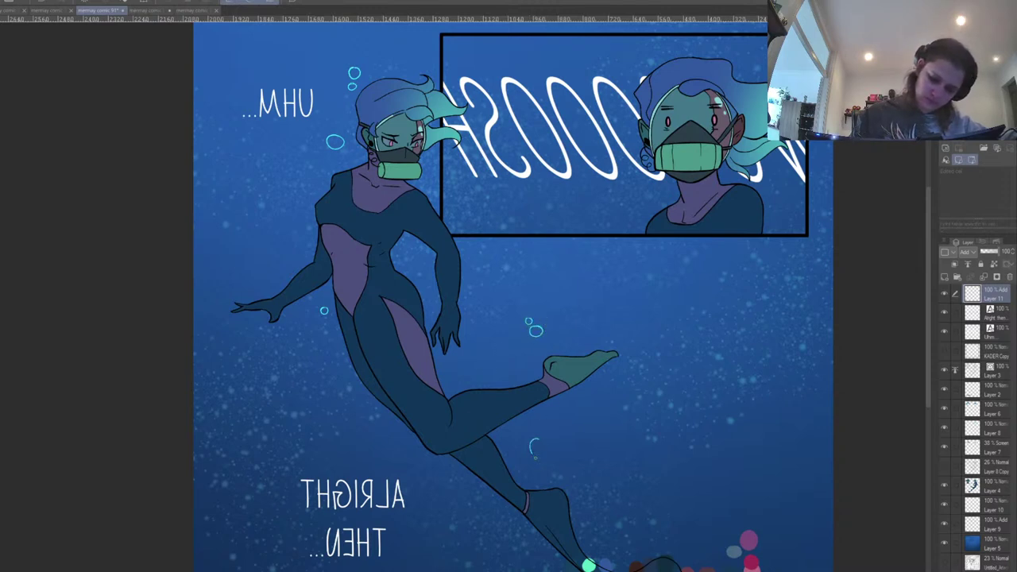
{"action": "mouse_move", "coordinate": [532, 439]}
{"action": "left_mouse_down"}
{"action": "mouse_move", "coordinate": [421, 361]}
{"action": "mouse_move", "coordinate": [434, 379]}
{"action": "left_mouse_up"}
{"action": "mouse_move", "coordinate": [481, 345]}
{"action": "left_mouse_down"}
{"action": "mouse_move", "coordinate": [492, 355]}
{"action": "mouse_move", "coordinate": [481, 341]}
{"action": "left_mouse_up"}
{"action": "key", "text": "ctrl+z"}
{"action": "left_click_drag", "start_coordinate": [562, 279], "coordinate": [511, 438]}
{"action": "mouse_move", "coordinate": [462, 271]}
{"action": "left_mouse_down"}
{"action": "mouse_move", "coordinate": [402, 283]}
{"action": "mouse_move", "coordinate": [419, 268]}
{"action": "left_mouse_up"}
Return the page to normal orientation and draw flattened cyan bubbles around the WOOOOOSH lettering and figure in the inset panel.
{"action": "key", "text": "h"}
{"action": "key", "text": "ctrl+z"}
{"action": "key", "text": "ctrl+z"}
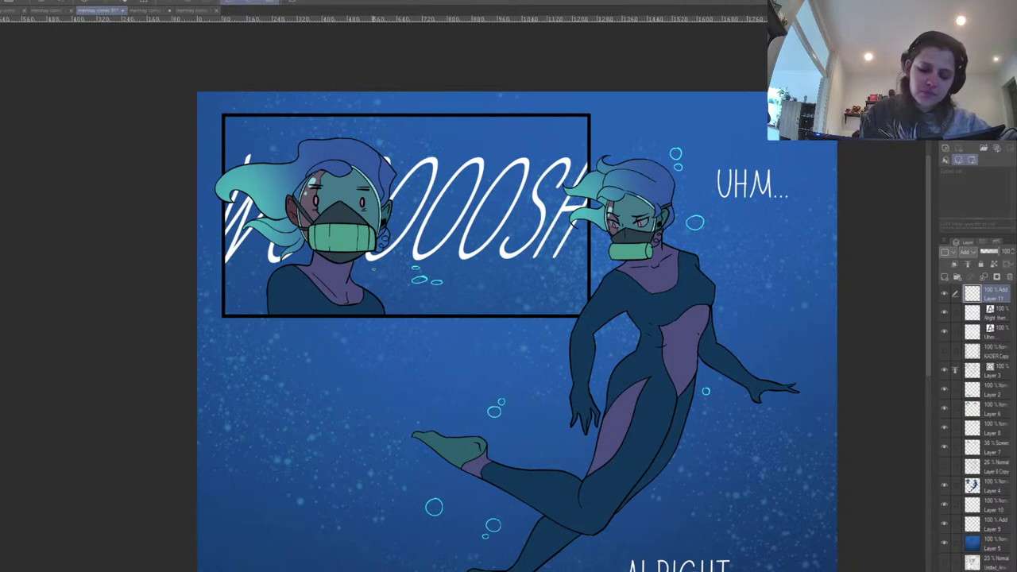
{"action": "left_click_drag", "start_coordinate": [249, 272], "coordinate": [269, 278]}
{"action": "left_click_drag", "start_coordinate": [441, 140], "coordinate": [481, 134]}
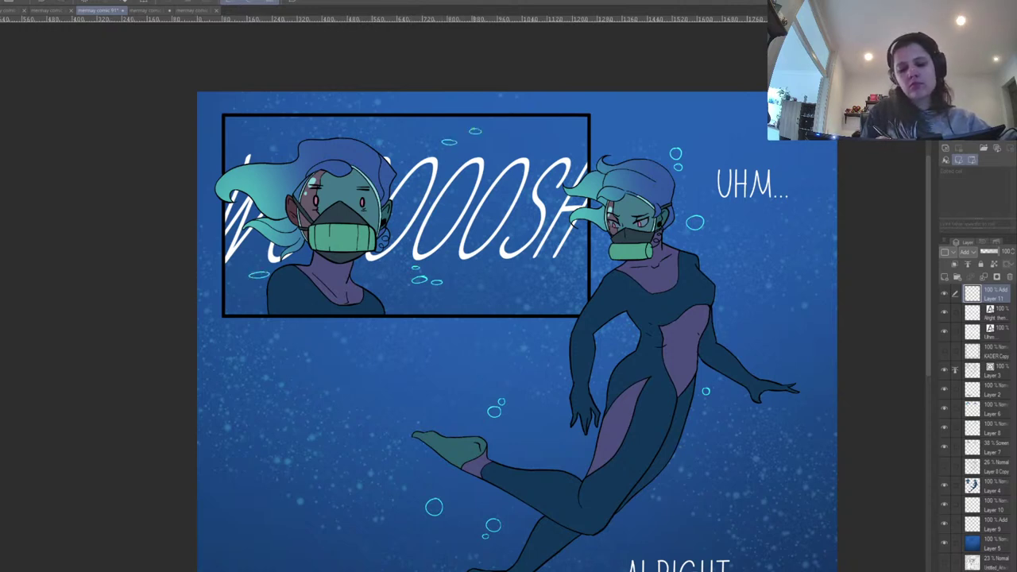
{"action": "left_click_drag", "start_coordinate": [529, 288], "coordinate": [539, 288]}
Add more bubbles to the cluster below the raised foot, undoing unwanted strokes.
{"action": "left_click_drag", "start_coordinate": [765, 264], "coordinate": [614, 143]}
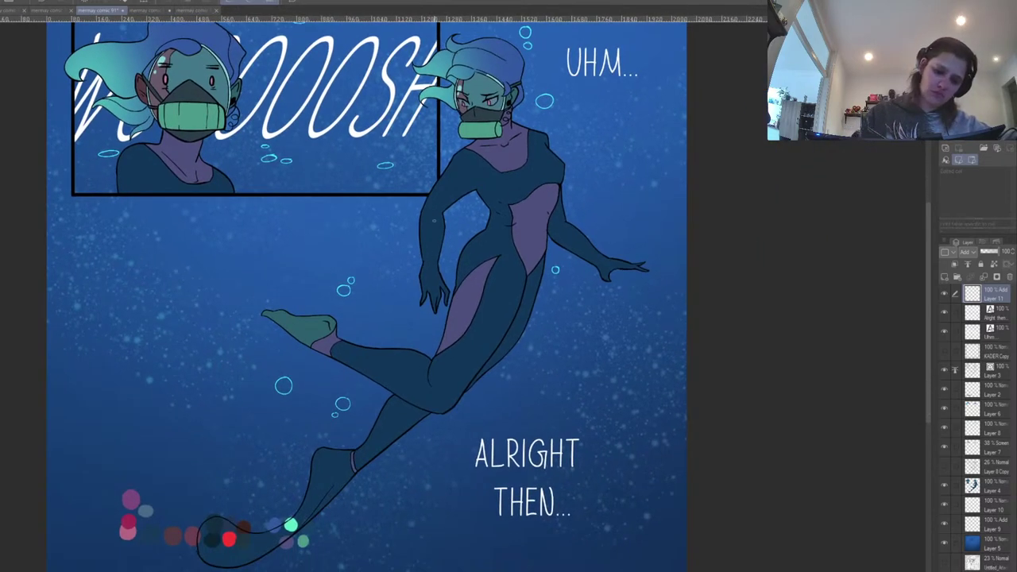
{"action": "left_click_drag", "start_coordinate": [271, 365], "coordinate": [276, 365]}
{"action": "key", "text": "ctrl+z"}
{"action": "left_click_drag", "start_coordinate": [411, 453], "coordinate": [432, 380]}
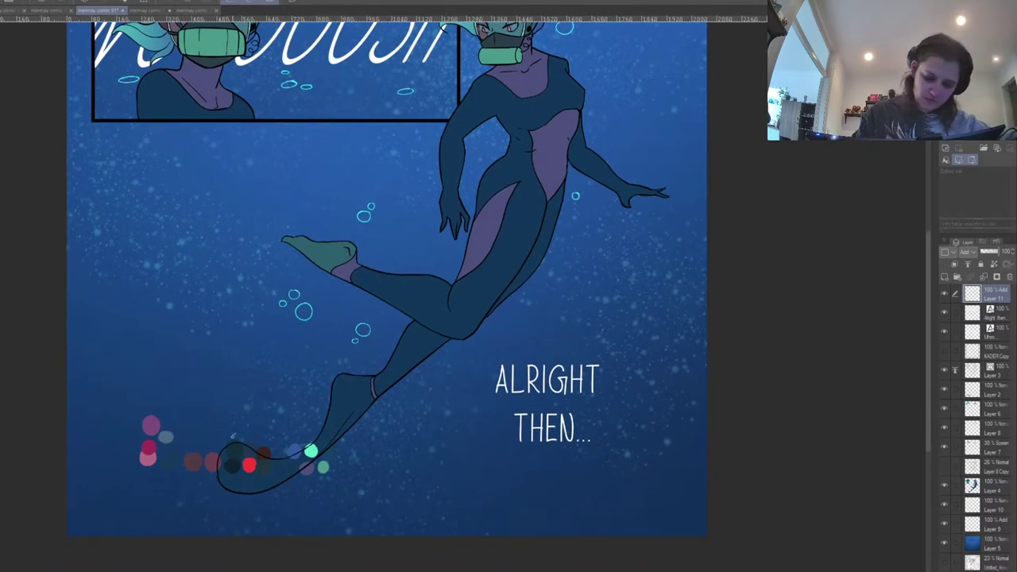
Draw further small bubbles above the swimming figure's hair, beside the bent arm and near the outstretched arm.
{"action": "left_click_drag", "start_coordinate": [441, 294], "coordinate": [345, 457]}
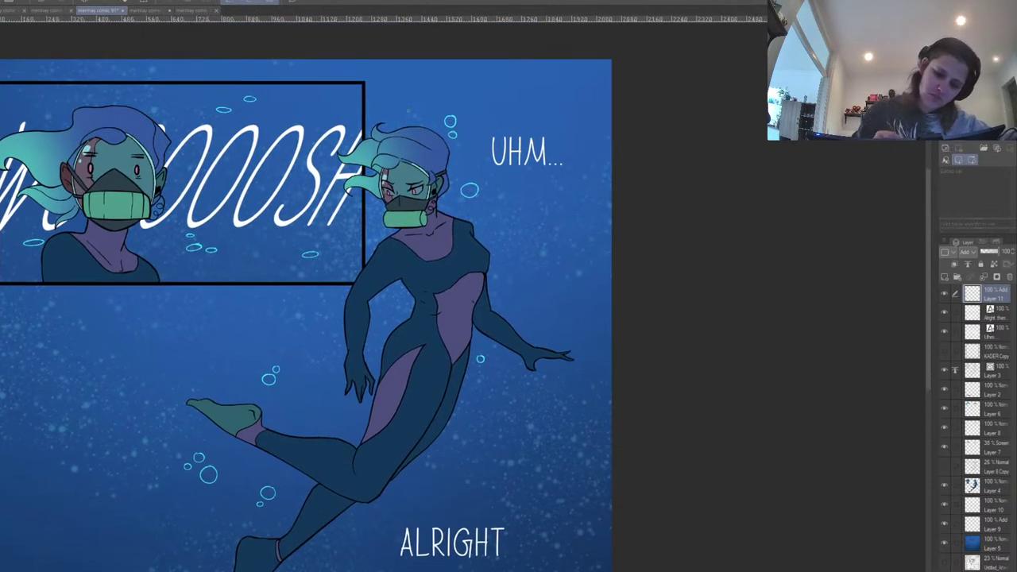
{"action": "left_click_drag", "start_coordinate": [399, 85], "coordinate": [408, 79]}
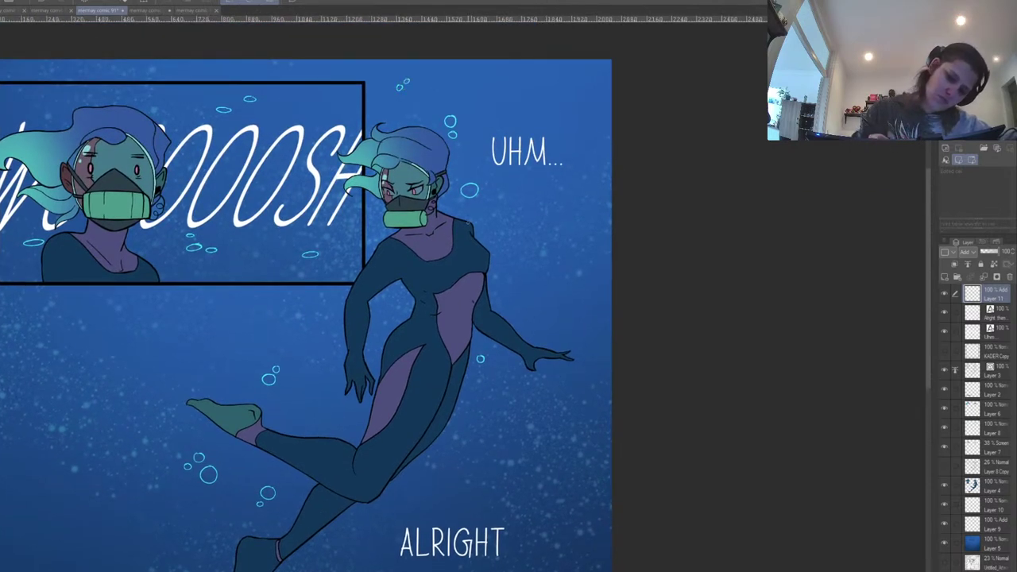
{"action": "left_click_drag", "start_coordinate": [332, 321], "coordinate": [336, 321]}
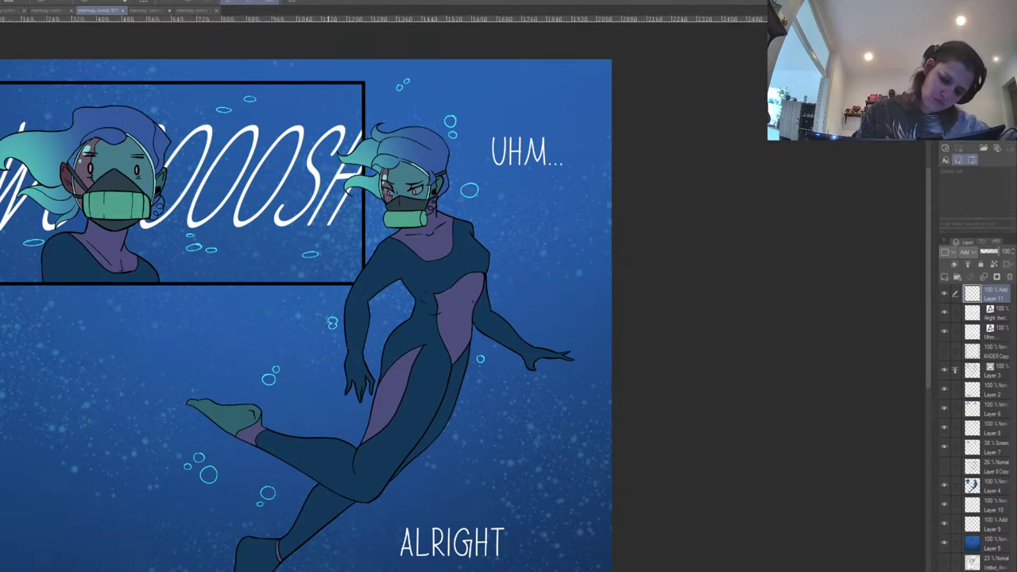
{"action": "left_click_drag", "start_coordinate": [496, 284], "coordinate": [506, 235]}
{"action": "mouse_move", "coordinate": [494, 326]}
{"action": "left_mouse_down"}
{"action": "mouse_move", "coordinate": [540, 327]}
{"action": "mouse_move", "coordinate": [548, 307]}
{"action": "left_mouse_up"}
{"action": "left_click_drag", "start_coordinate": [515, 343], "coordinate": [517, 336]}
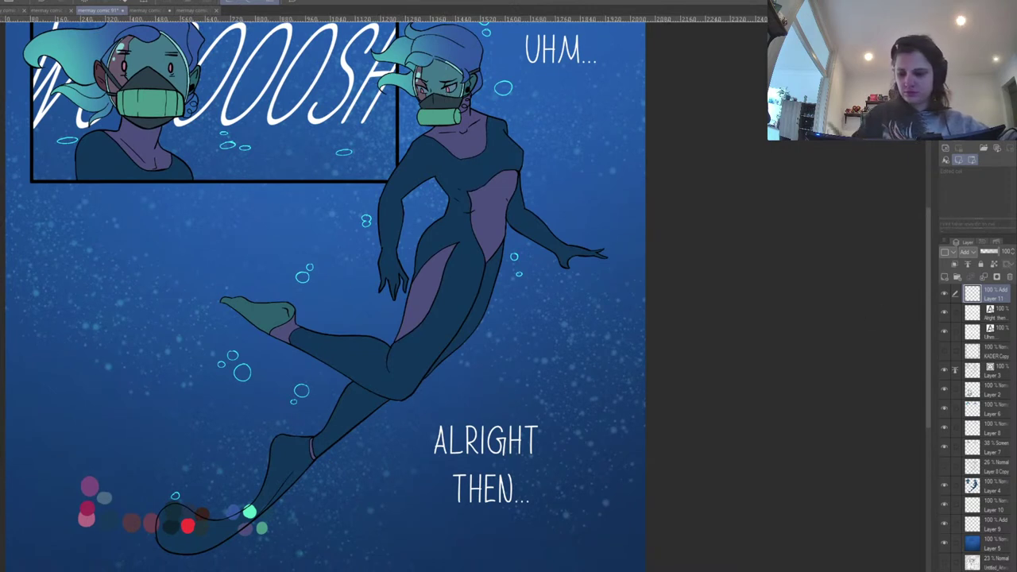
Add a new layer for shading, set its blending mode to Multiply and move it above Layer 6.
{"action": "left_click", "coordinate": [989, 485]}
{"action": "left_click", "coordinate": [945, 276]}
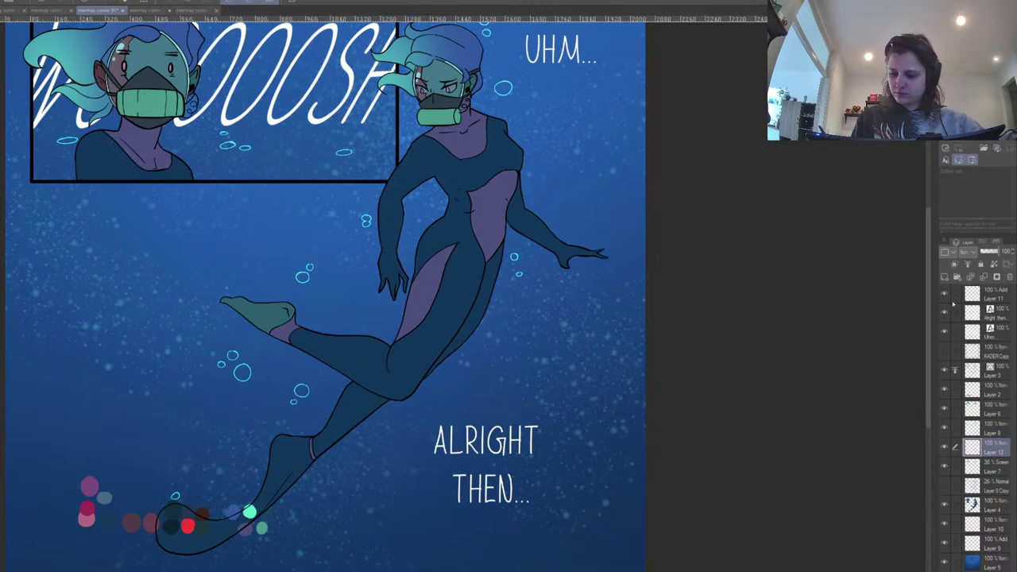
{"action": "left_click", "coordinate": [964, 252]}
{"action": "left_click", "coordinate": [966, 282]}
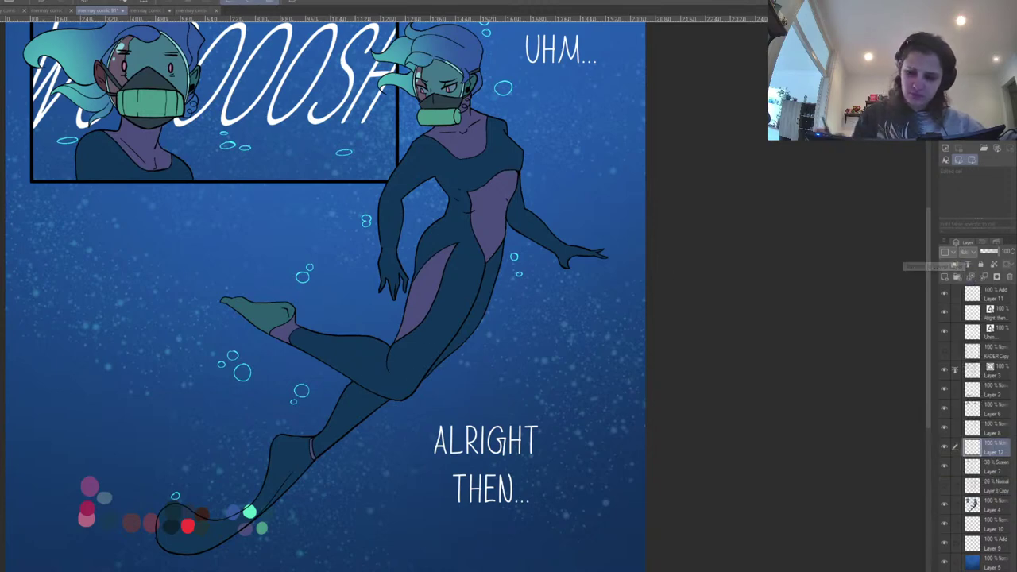
{"action": "key", "text": "h"}
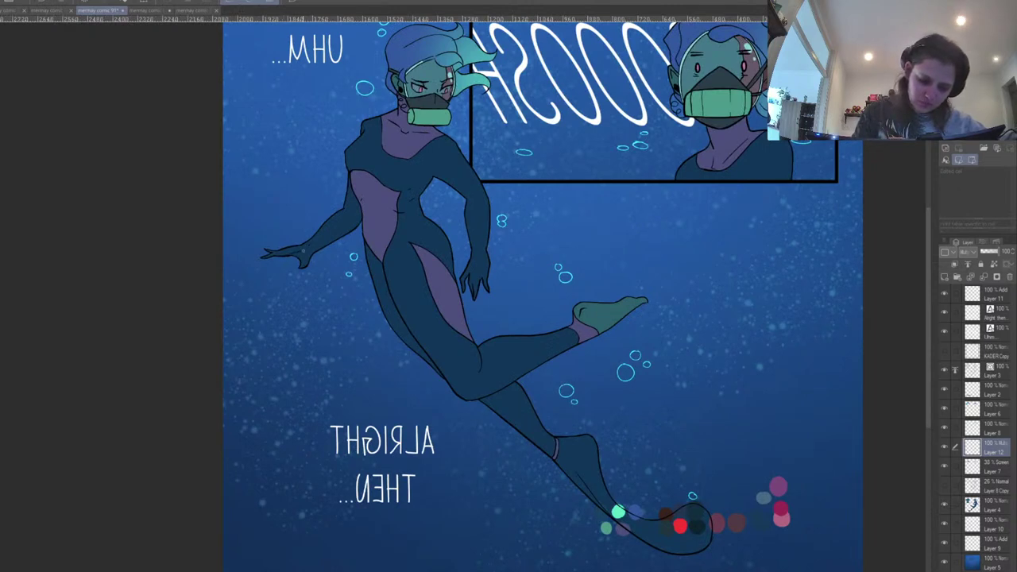
{"action": "left_click_drag", "start_coordinate": [422, 161], "coordinate": [331, 266]}
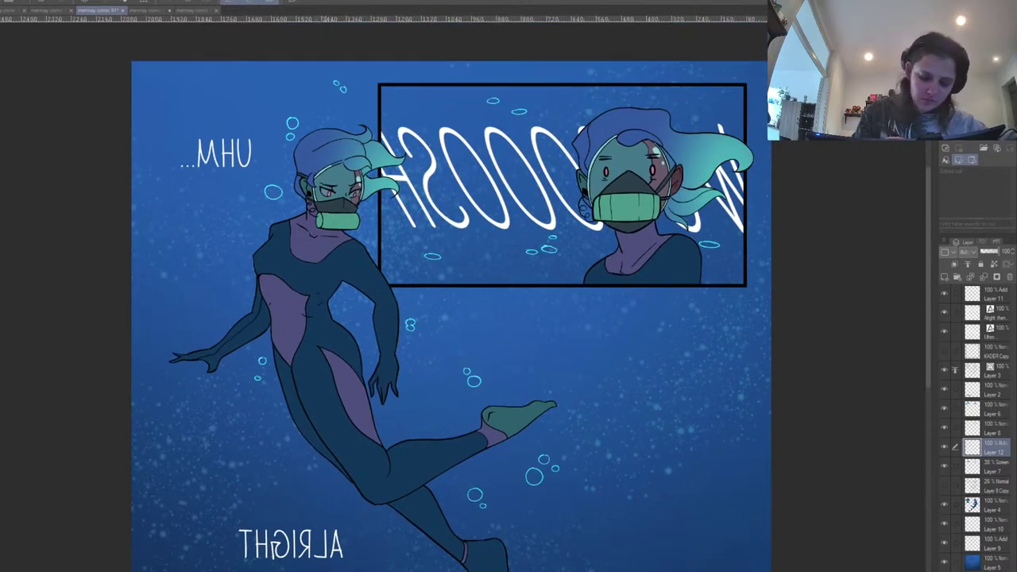
{"action": "left_click_drag", "start_coordinate": [321, 223], "coordinate": [363, 223]}
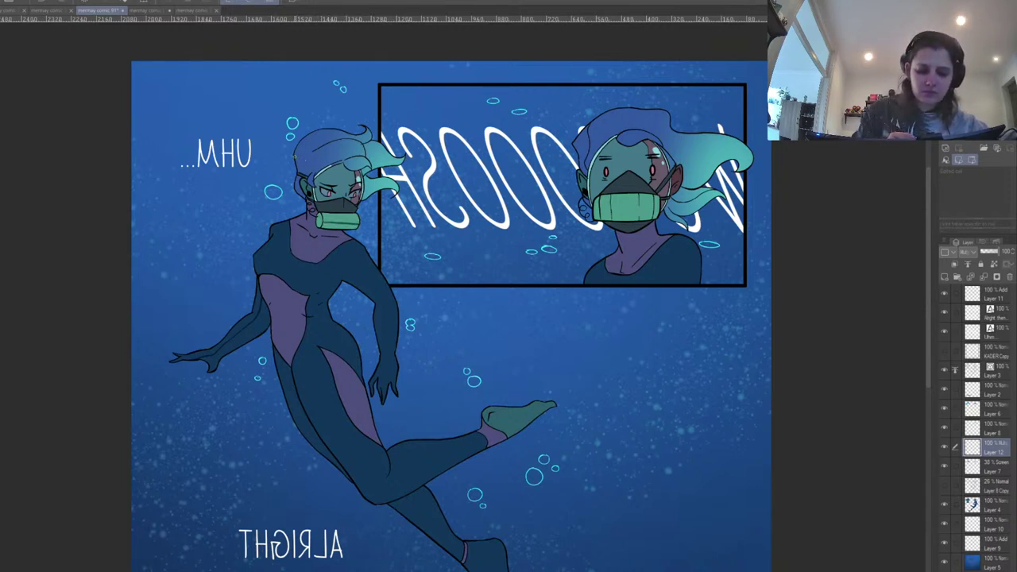
{"action": "left_click_drag", "start_coordinate": [986, 459], "coordinate": [981, 406]}
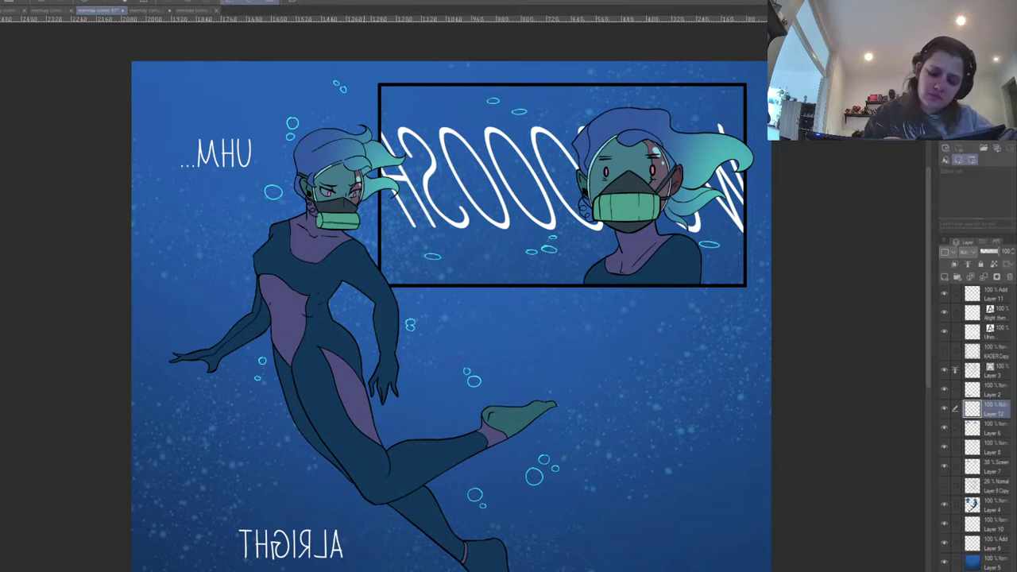
Paint shadows on the swimming figure's head and upper body on the Multiply layer, checking the page in both orientations.
{"action": "left_click_drag", "start_coordinate": [347, 191], "coordinate": [302, 166]}
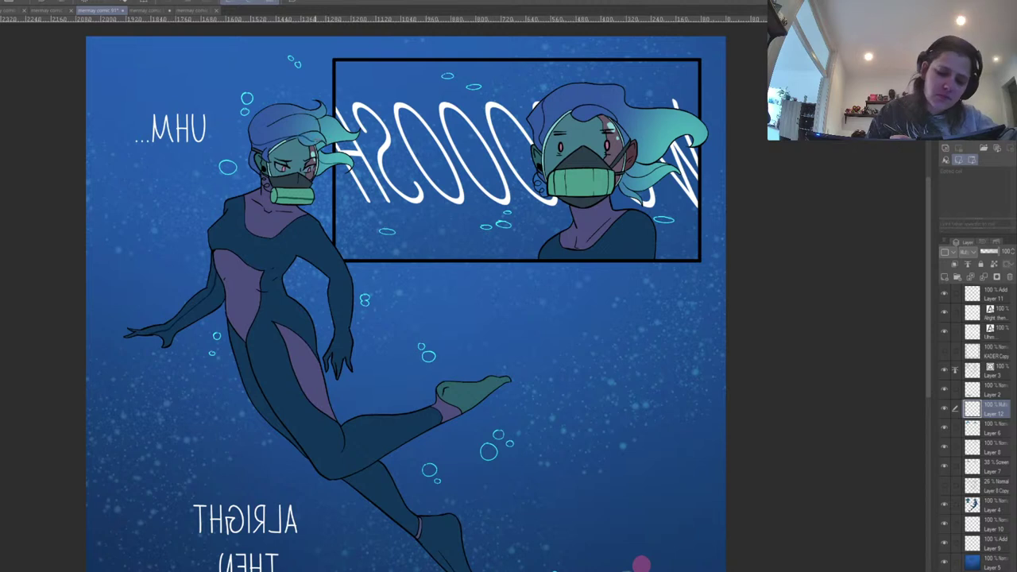
{"action": "left_click_drag", "start_coordinate": [418, 222], "coordinate": [400, 193]}
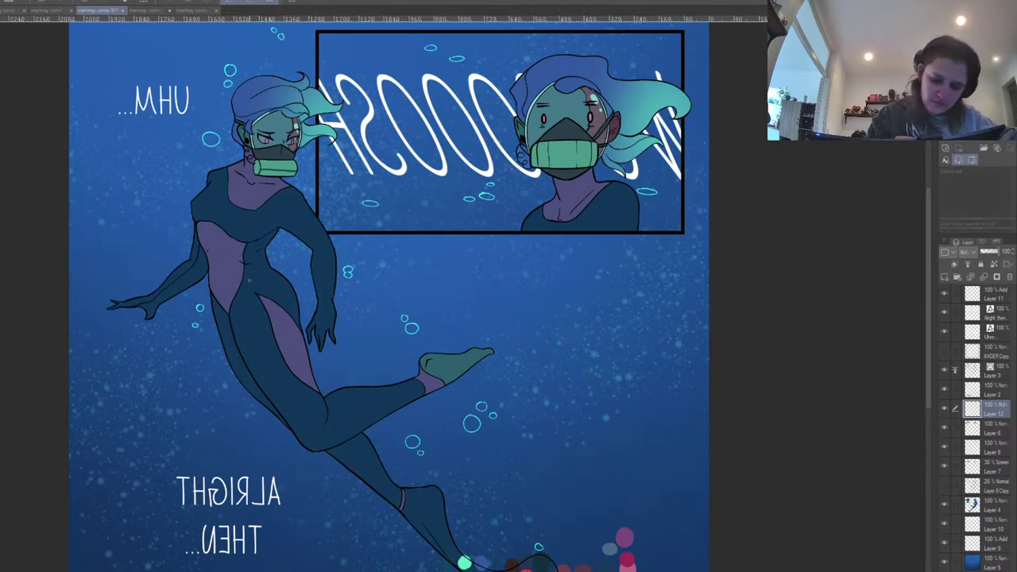
{"action": "mouse_move", "coordinate": [451, 276]}
{"action": "left_mouse_down"}
{"action": "mouse_move", "coordinate": [447, 268]}
{"action": "mouse_move", "coordinate": [446, 293]}
{"action": "left_mouse_up"}
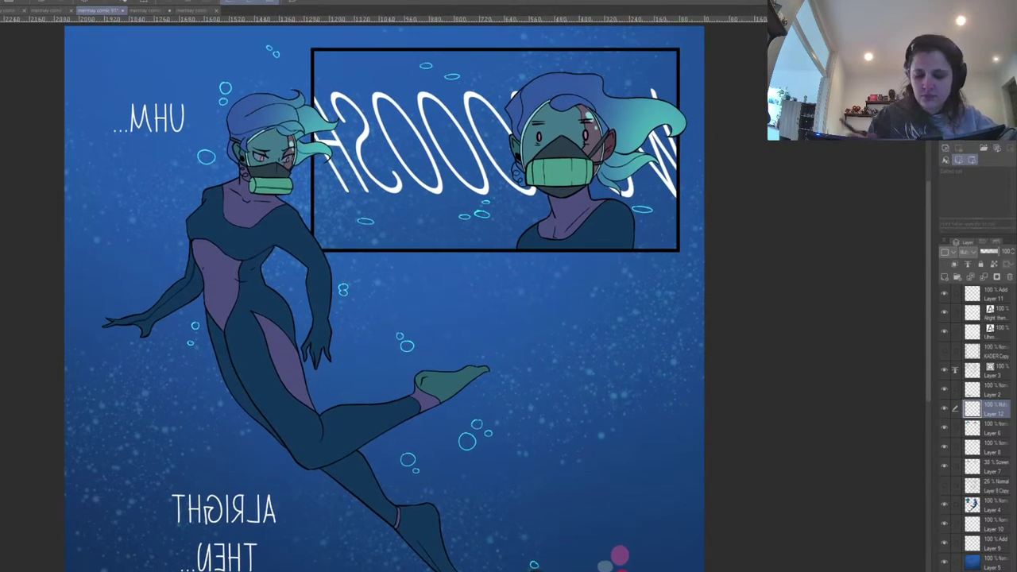
{"action": "key", "text": "h"}
{"action": "left_click_drag", "start_coordinate": [628, 208], "coordinate": [362, 270]}
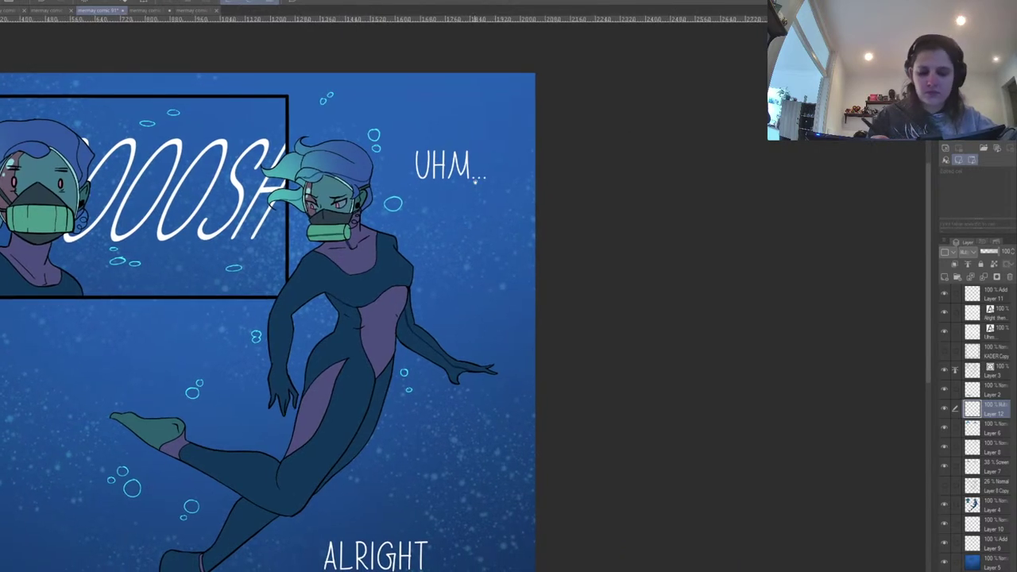
Outline and fill dark shadows along the underside of the swimming figure's bent leg, ankle and raised foot.
{"action": "scroll", "coordinate": [477, 184], "scroll_direction": "down", "scroll_amount": 5}
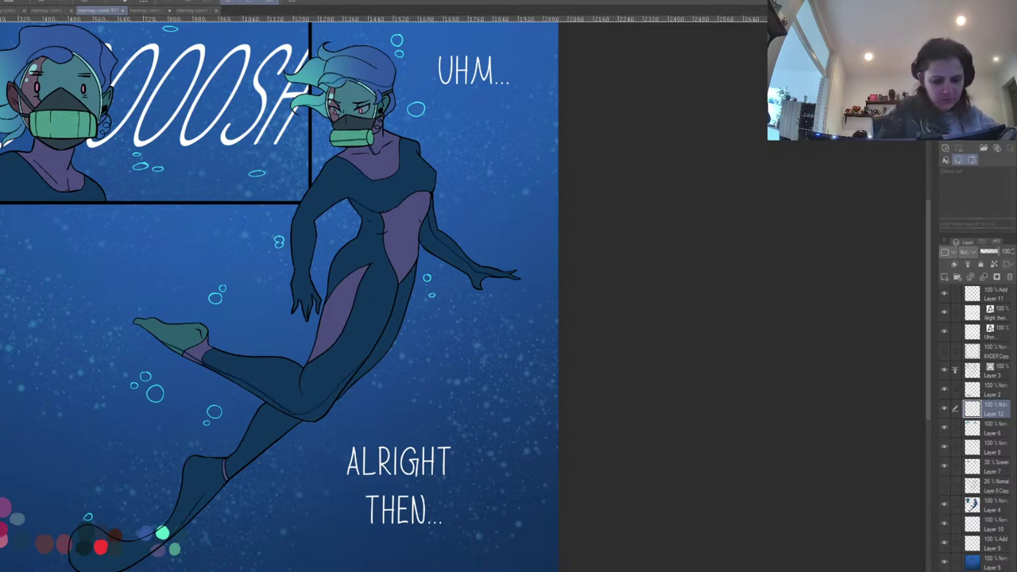
{"action": "left_click", "coordinate": [305, 409]}
{"action": "key", "text": "ctrl+z"}
{"action": "left_click", "coordinate": [308, 415]}
{"action": "left_click", "coordinate": [267, 399]}
{"action": "left_click", "coordinate": [281, 409]}
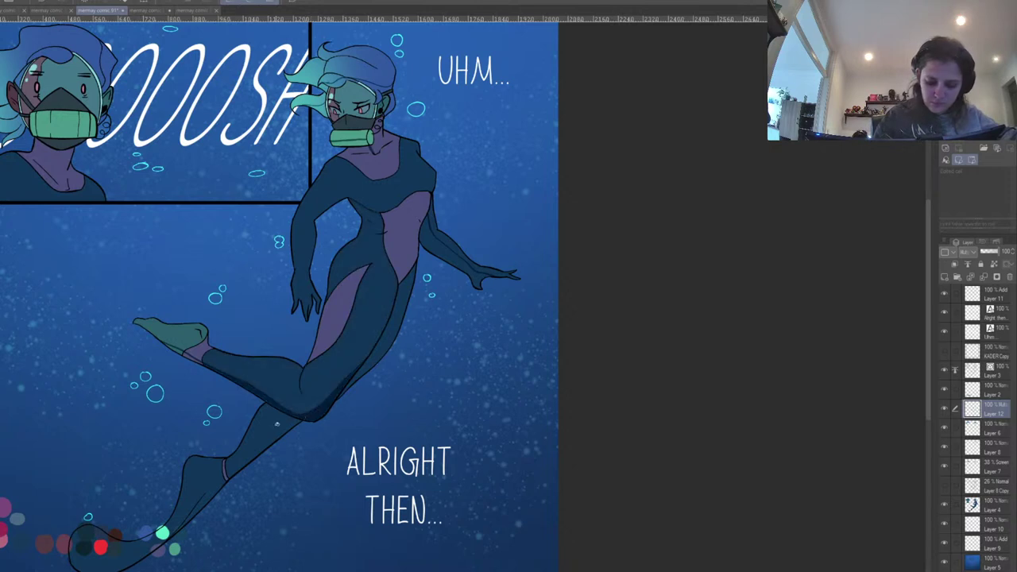
{"action": "left_click", "coordinate": [189, 358]}
{"action": "left_click", "coordinate": [175, 350]}
Fill the shadow areas on the swimming figure's mask, neck, face and hair.
{"action": "left_click_drag", "start_coordinate": [373, 328], "coordinate": [318, 408]}
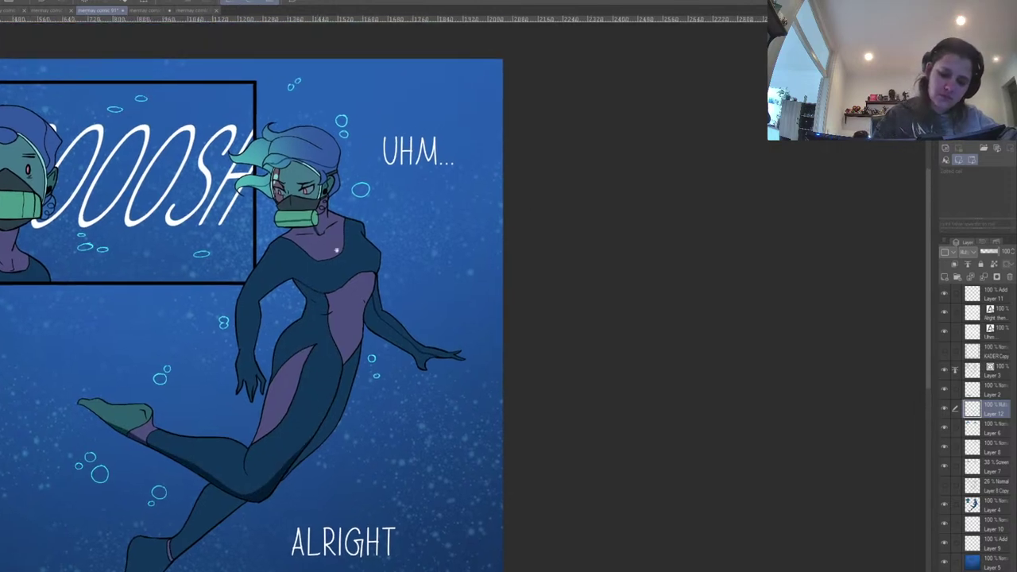
{"action": "left_click", "coordinate": [298, 223]}
{"action": "left_click", "coordinate": [316, 219]}
{"action": "left_click_drag", "start_coordinate": [361, 276], "coordinate": [358, 275]}
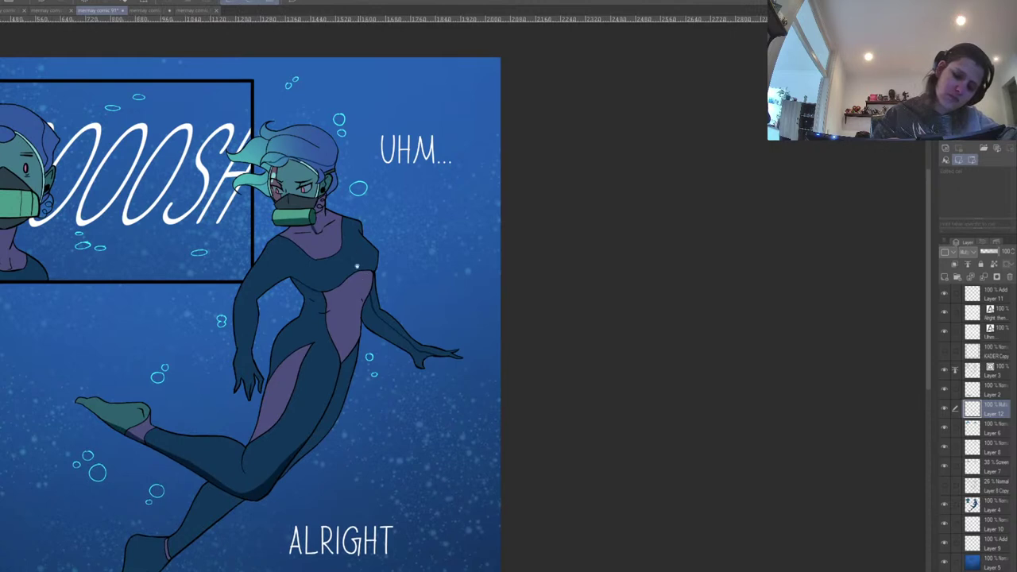
{"action": "left_click", "coordinate": [323, 168]}
{"action": "left_click", "coordinate": [280, 163]}
{"action": "left_click", "coordinate": [263, 189]}
{"action": "left_click", "coordinate": [308, 163]}
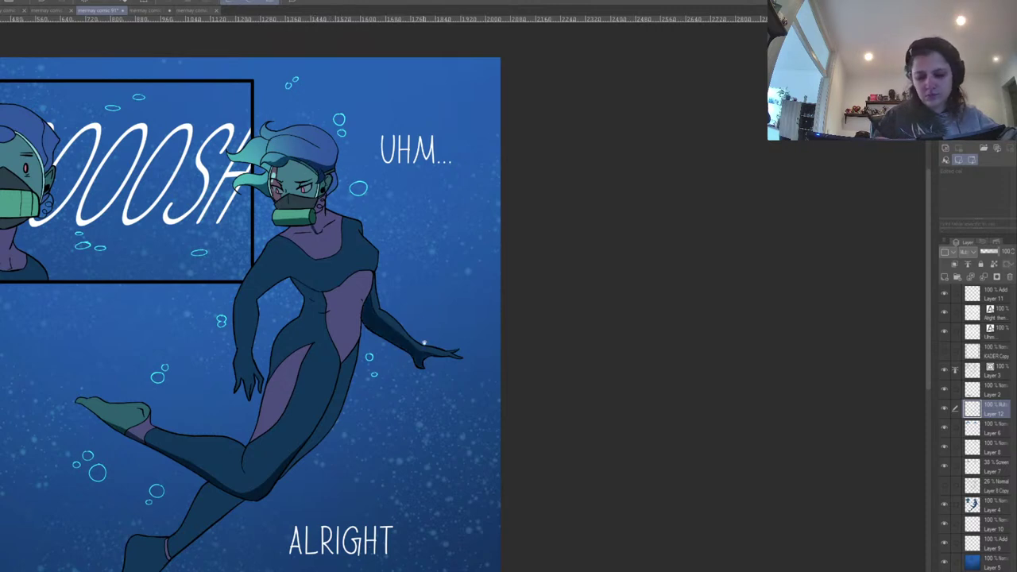
Fill the shadows on the swimming figure's legs and lower the Multiply layer's opacity to 44%.
{"action": "scroll", "coordinate": [377, 315], "scroll_direction": "down", "scroll_amount": 3}
{"action": "left_click", "coordinate": [225, 427]}
{"action": "left_click_drag", "start_coordinate": [332, 384], "coordinate": [351, 361]}
{"action": "left_click", "coordinate": [171, 450]}
{"action": "left_click_drag", "start_coordinate": [278, 387], "coordinate": [302, 392]}
{"action": "left_click_drag", "start_coordinate": [986, 252], "coordinate": [988, 253]}
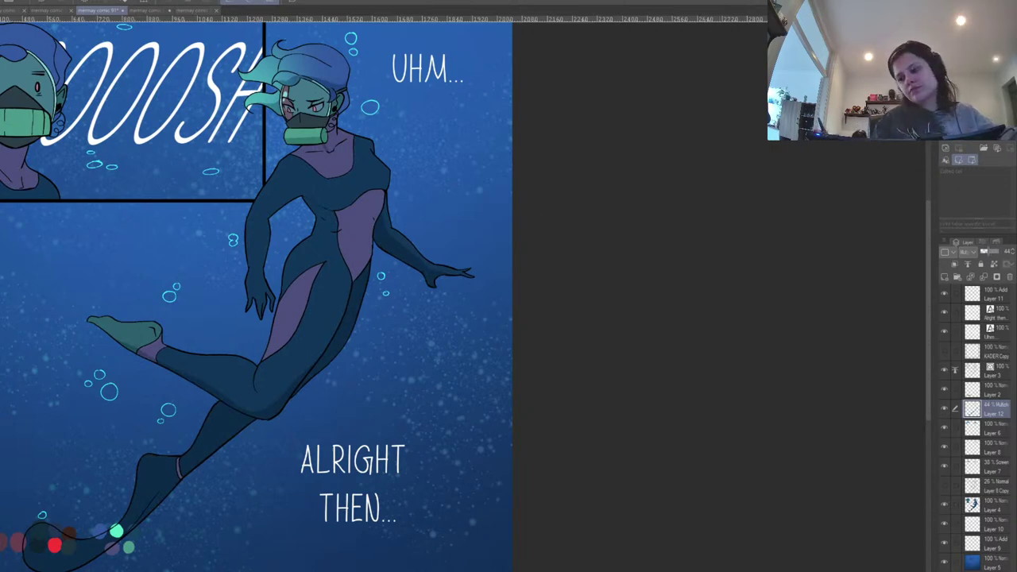
Fill the shadow areas on the close-up figure's lower hair, shoulder, neck and mask on the Multiply layer.
{"action": "key", "text": "h"}
{"action": "left_click_drag", "start_coordinate": [837, 204], "coordinate": [463, 286]}
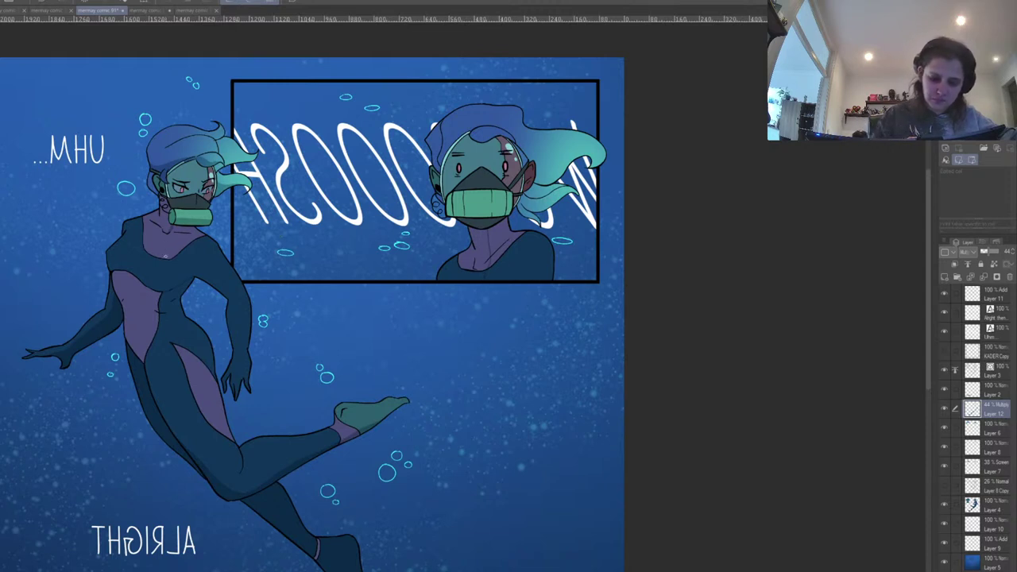
{"action": "left_click_drag", "start_coordinate": [648, 229], "coordinate": [368, 295]}
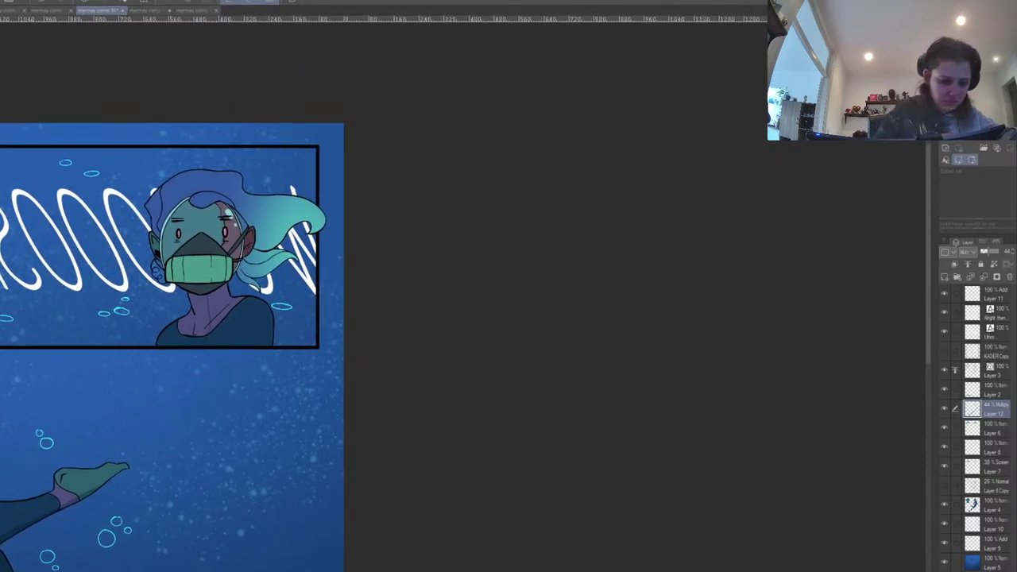
{"action": "left_click", "coordinate": [254, 271]}
{"action": "left_click", "coordinate": [265, 252]}
{"action": "left_click", "coordinate": [251, 316]}
{"action": "left_click", "coordinate": [225, 302]}
{"action": "left_click_drag", "start_coordinate": [217, 287], "coordinate": [186, 294]}
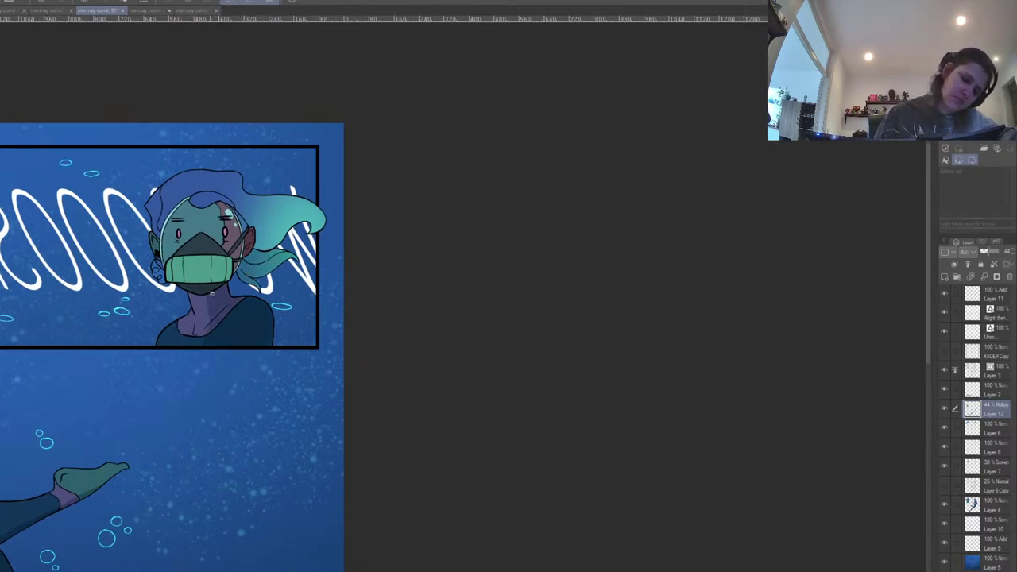
{"action": "left_click_drag", "start_coordinate": [158, 189], "coordinate": [149, 235]}
{"action": "key", "text": "ctrl+z"}
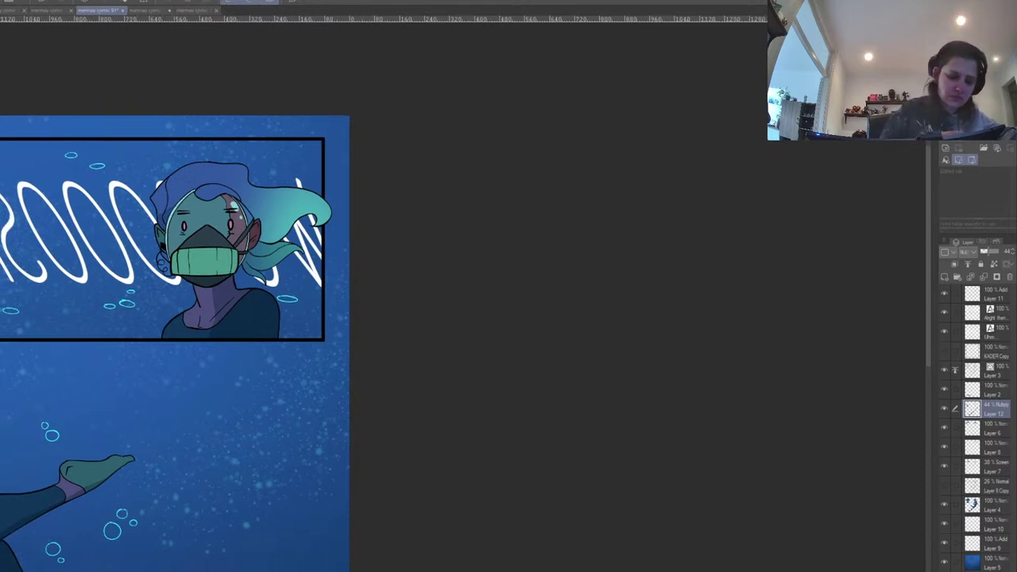
Check the shading on both figures in the mirrored page and set the Multiply layer's opacity to 54%.
{"action": "left_click_drag", "start_coordinate": [317, 340], "coordinate": [335, 322]}
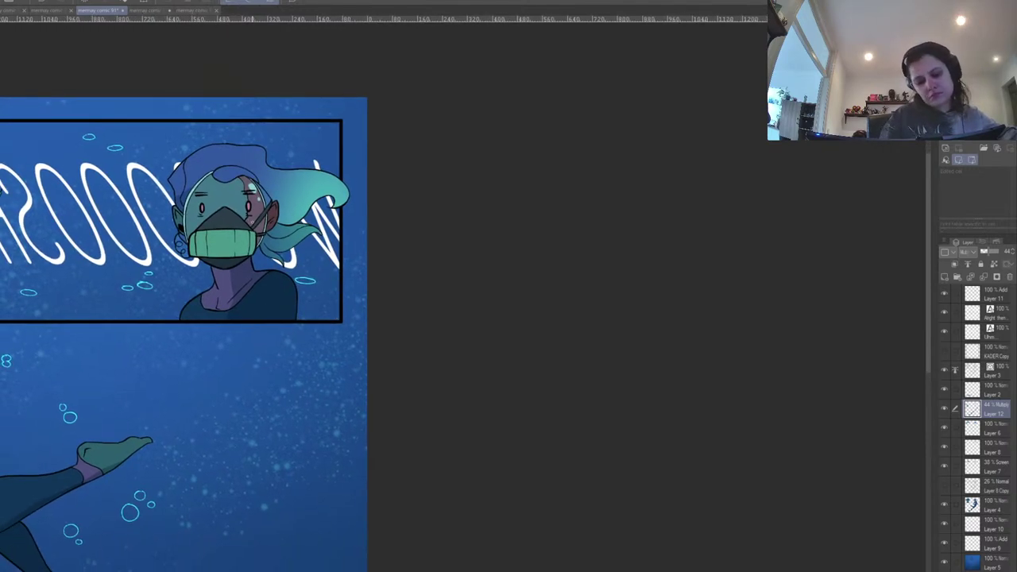
{"action": "left_click_drag", "start_coordinate": [208, 323], "coordinate": [224, 304]}
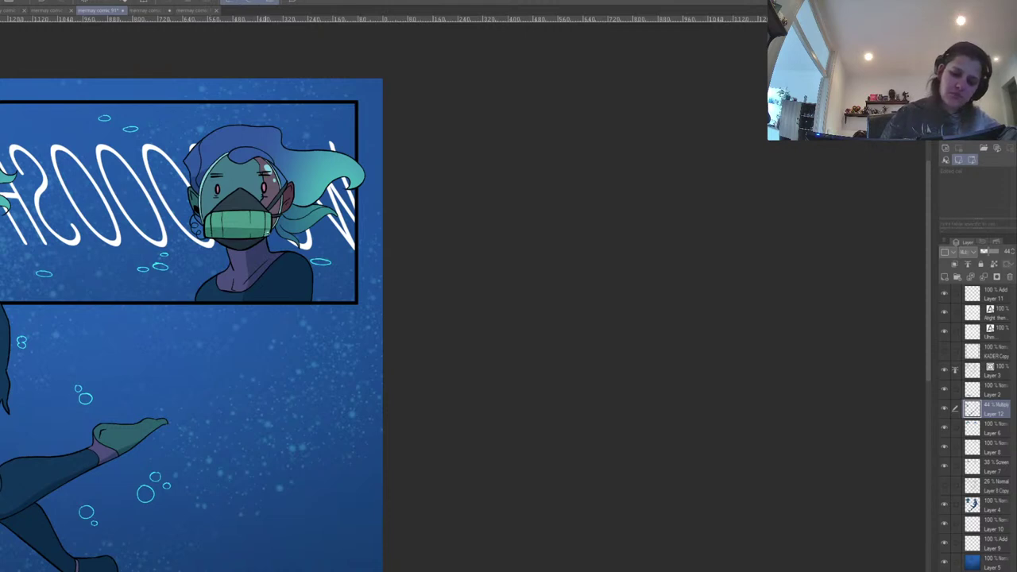
{"action": "left_click_drag", "start_coordinate": [340, 278], "coordinate": [394, 169]}
{"action": "left_click_drag", "start_coordinate": [418, 208], "coordinate": [441, 278]}
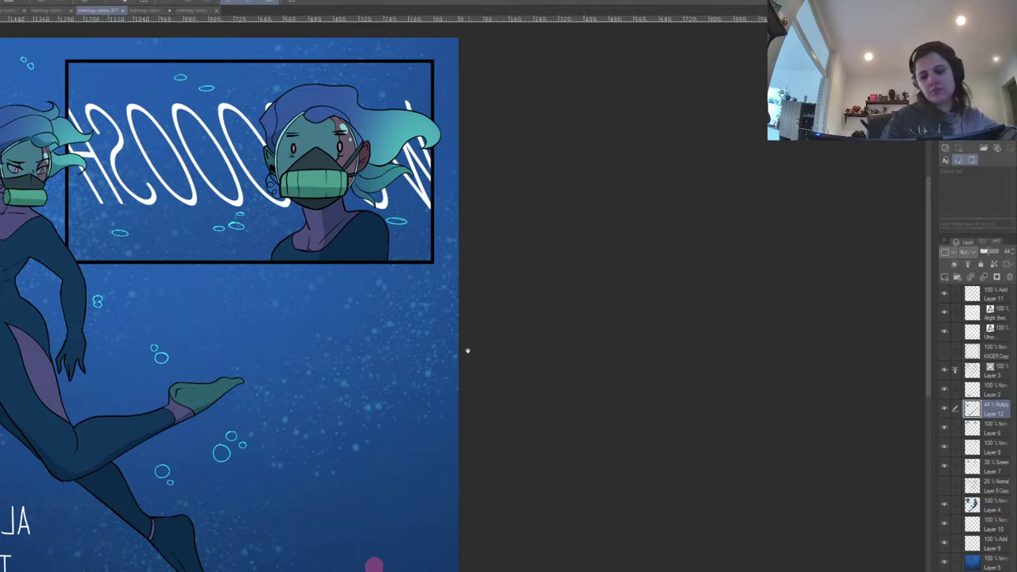
{"action": "left_click_drag", "start_coordinate": [468, 355], "coordinate": [482, 313]}
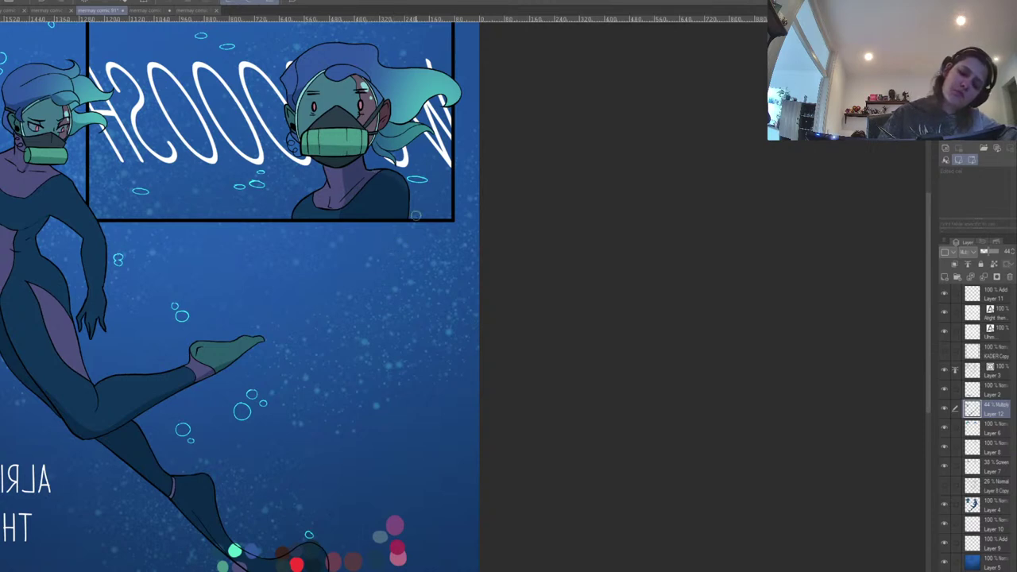
{"action": "left_click_drag", "start_coordinate": [382, 272], "coordinate": [369, 298]}
{"action": "left_click_drag", "start_coordinate": [337, 347], "coordinate": [362, 305]}
{"action": "left_click_drag", "start_coordinate": [283, 312], "coordinate": [313, 338]}
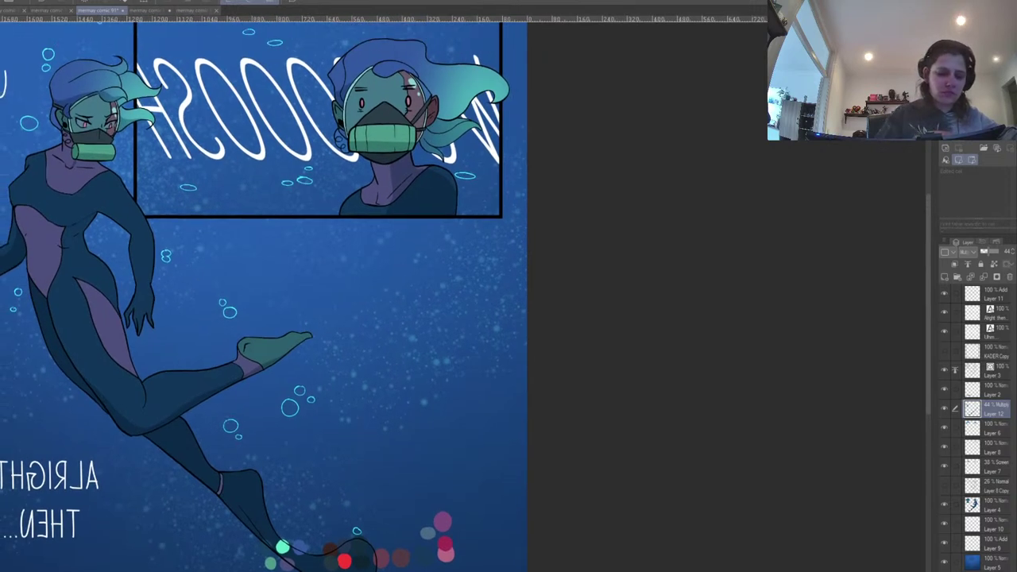
{"action": "left_click_drag", "start_coordinate": [356, 294], "coordinate": [362, 262]}
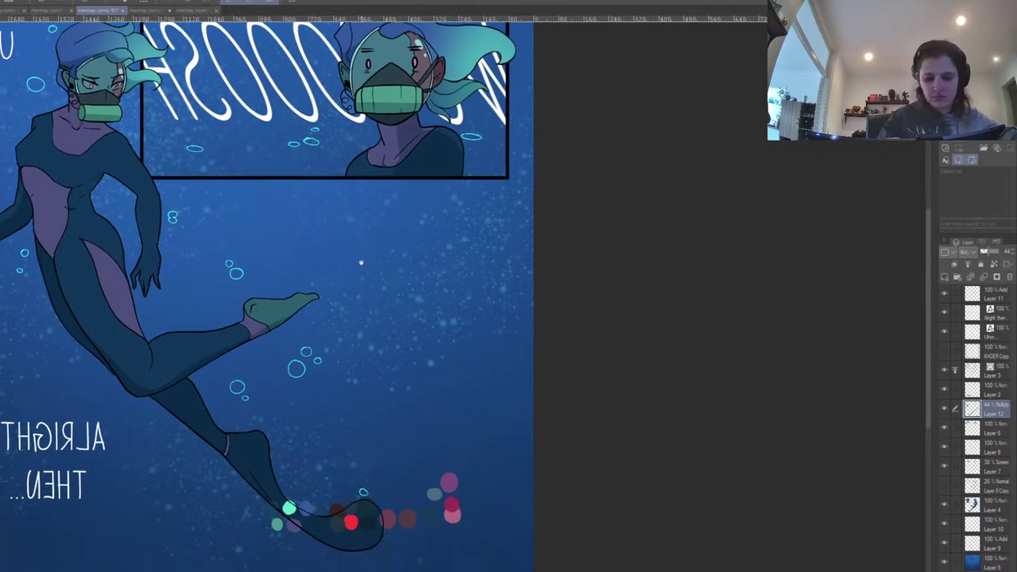
{"action": "left_click_drag", "start_coordinate": [283, 336], "coordinate": [284, 327]}
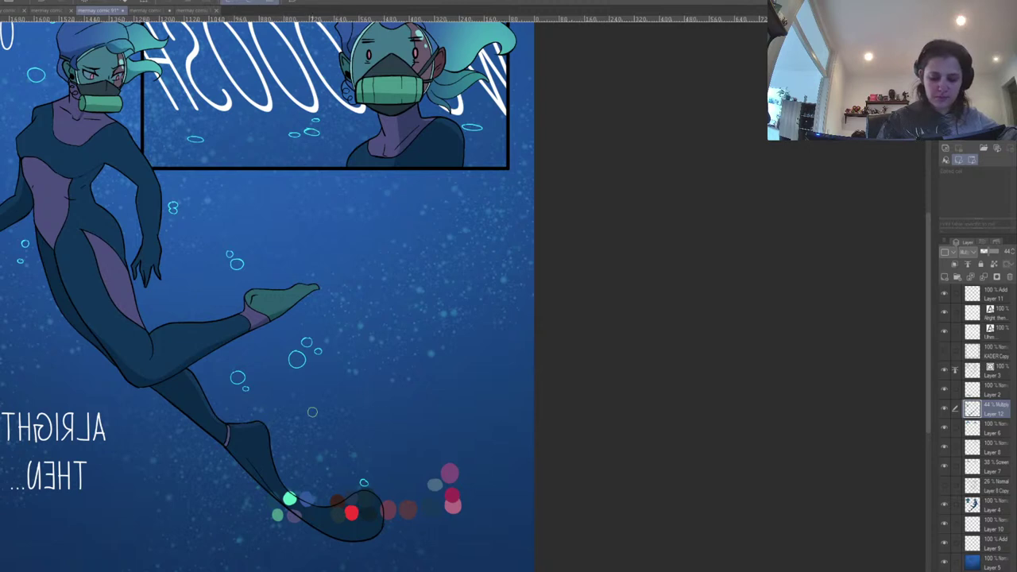
{"action": "left_click_drag", "start_coordinate": [988, 256], "coordinate": [993, 255]}
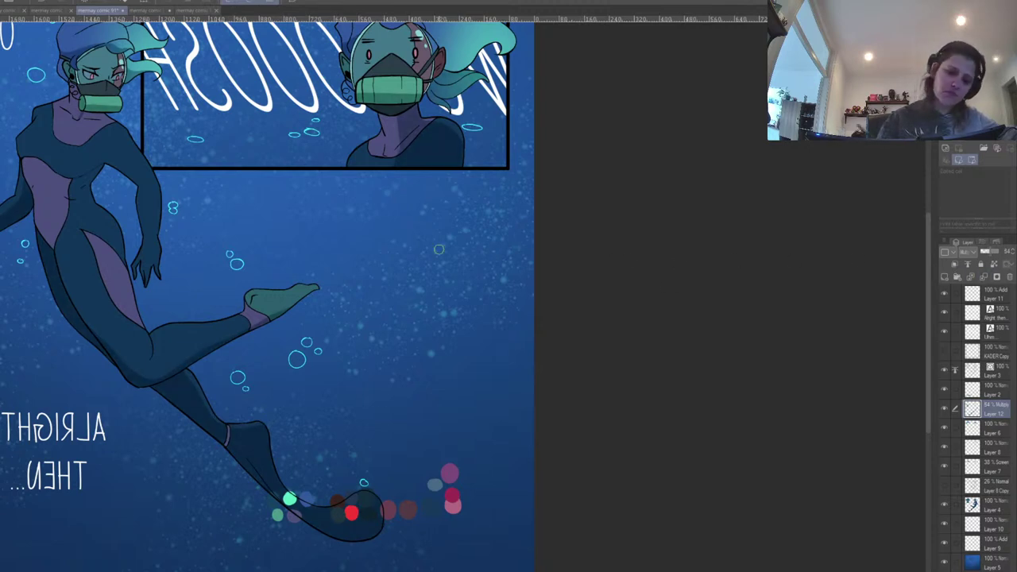
Create a new layer directly above the Multiply shading layer and return the page to its unmirrored orientation.
{"action": "left_click_drag", "start_coordinate": [318, 238], "coordinate": [285, 336]}
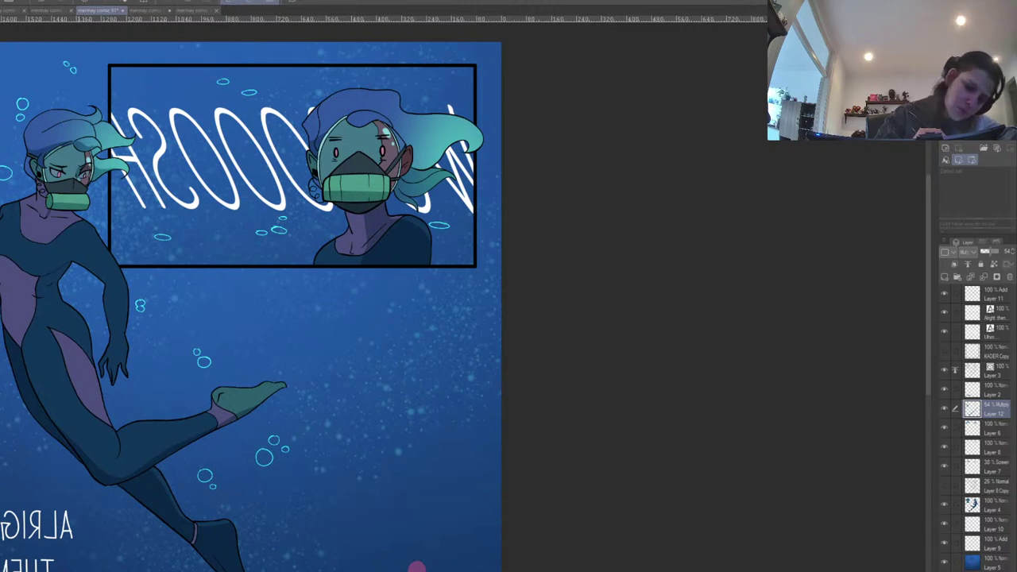
{"action": "left_click_drag", "start_coordinate": [192, 185], "coordinate": [184, 137]}
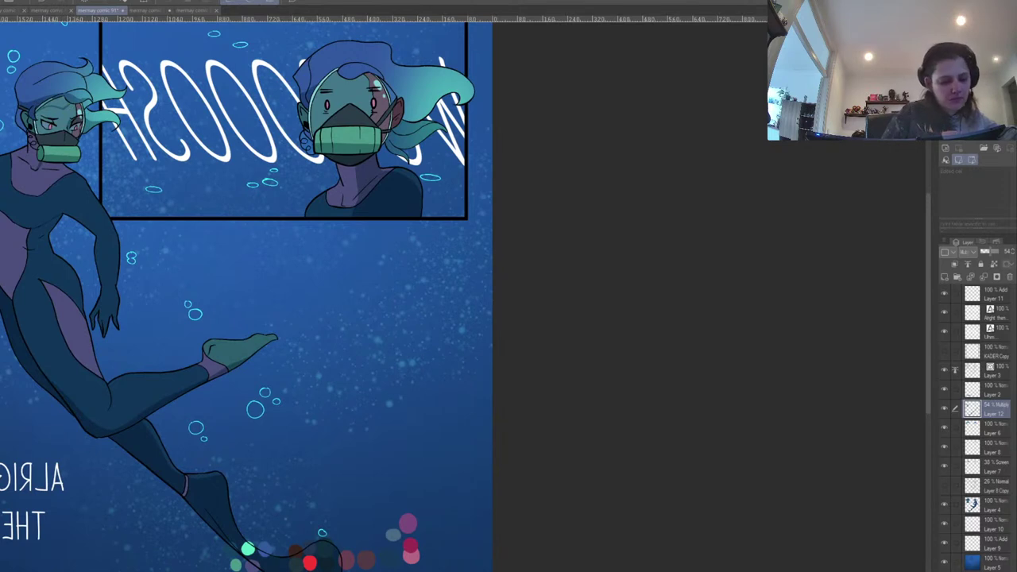
{"action": "left_click_drag", "start_coordinate": [291, 154], "coordinate": [272, 178]}
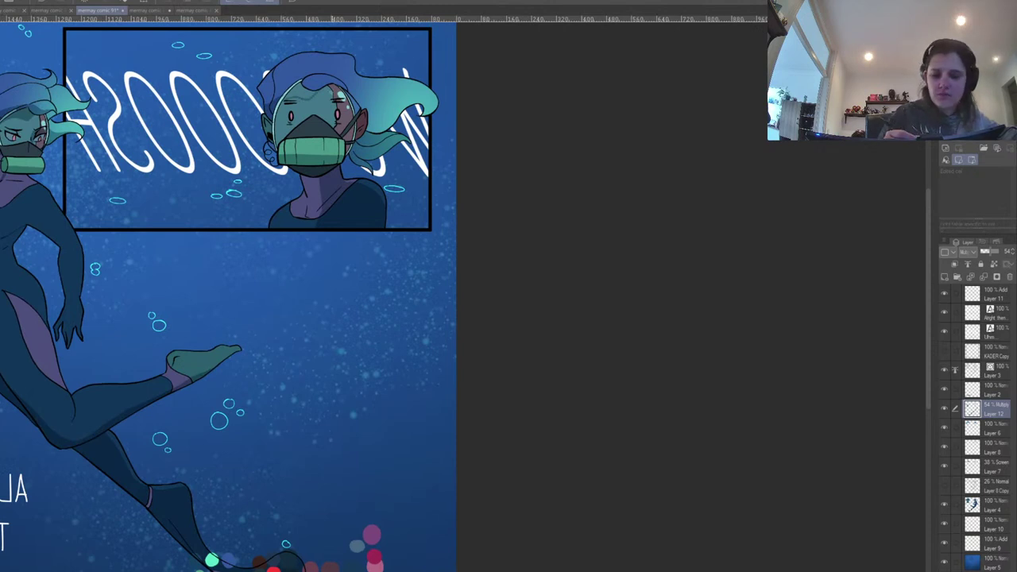
{"action": "left_click_drag", "start_coordinate": [289, 97], "coordinate": [313, 90]}
{"action": "mouse_move", "coordinate": [514, 181]}
{"action": "left_mouse_down"}
{"action": "mouse_move", "coordinate": [530, 152]}
{"action": "mouse_move", "coordinate": [522, 129]}
{"action": "mouse_move", "coordinate": [529, 172]}
{"action": "left_mouse_up"}
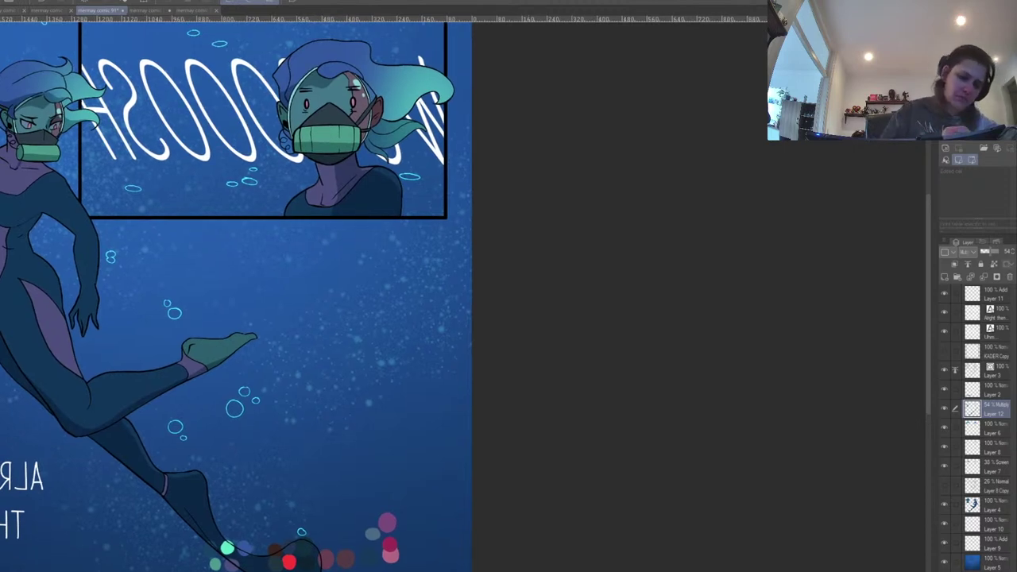
{"action": "left_click", "coordinate": [945, 278]}
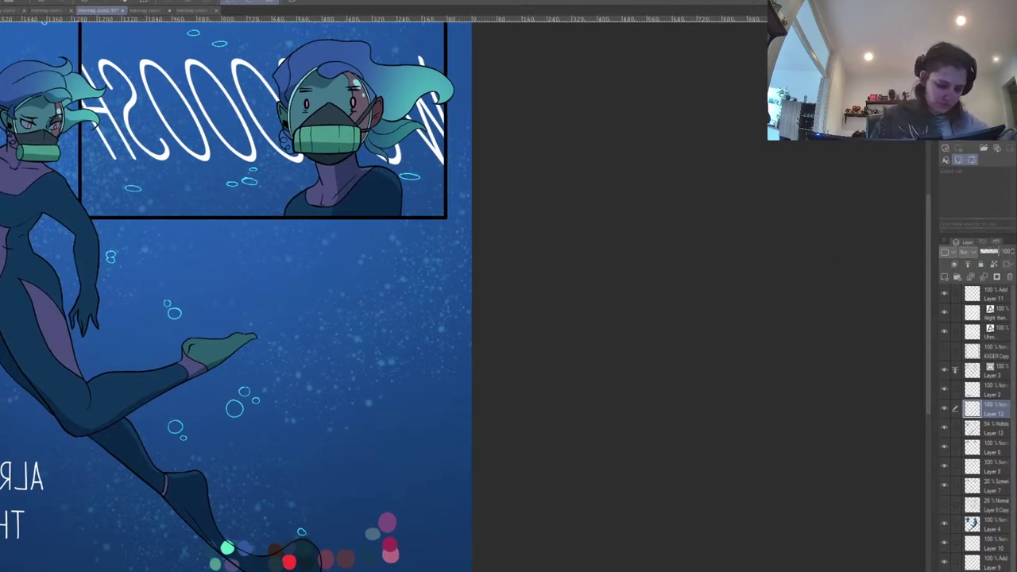
{"action": "left_click_drag", "start_coordinate": [434, 308], "coordinate": [516, 305]}
{"action": "left_click_drag", "start_coordinate": [261, 265], "coordinate": [540, 286]}
{"action": "left_click_drag", "start_coordinate": [429, 238], "coordinate": [496, 458]}
{"action": "left_click", "coordinate": [1008, 144]}
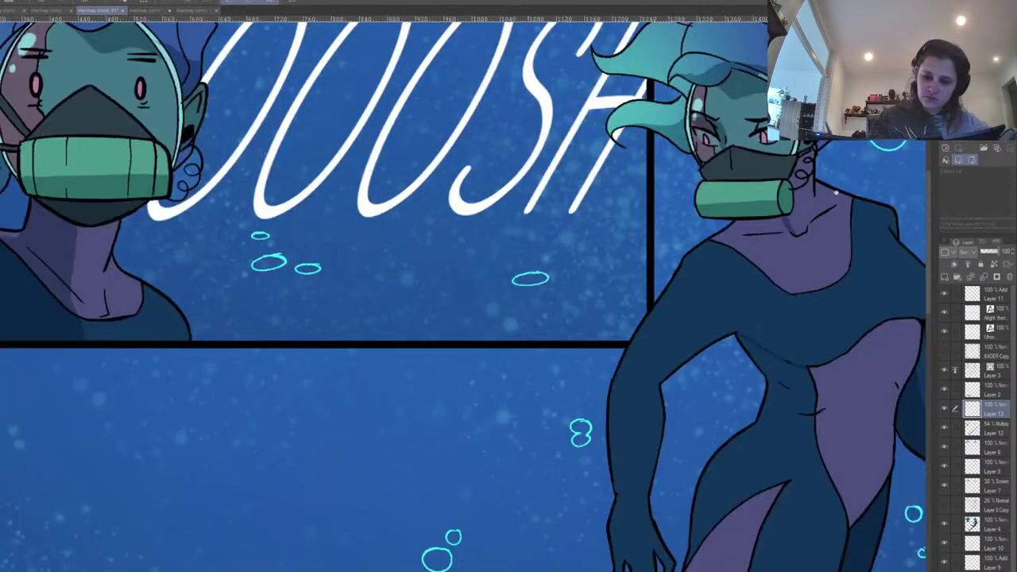
Paint bright cyan highlights on the swimming figure's shoulder, upper arm, flowing hair lock and eyes.
{"action": "left_click_drag", "start_coordinate": [684, 212], "coordinate": [558, 295]}
{"action": "mouse_move", "coordinate": [571, 332]}
{"action": "left_mouse_down"}
{"action": "mouse_move", "coordinate": [614, 301]}
{"action": "mouse_move", "coordinate": [577, 338]}
{"action": "mouse_move", "coordinate": [560, 339]}
{"action": "mouse_move", "coordinate": [491, 463]}
{"action": "left_mouse_up"}
{"action": "key", "text": "ctrl+z"}
{"action": "mouse_move", "coordinate": [517, 413]}
{"action": "left_mouse_down"}
{"action": "mouse_move", "coordinate": [487, 473]}
{"action": "mouse_move", "coordinate": [515, 421]}
{"action": "left_mouse_up"}
{"action": "key", "text": "ctrl+z"}
{"action": "left_click_drag", "start_coordinate": [592, 302], "coordinate": [442, 360]}
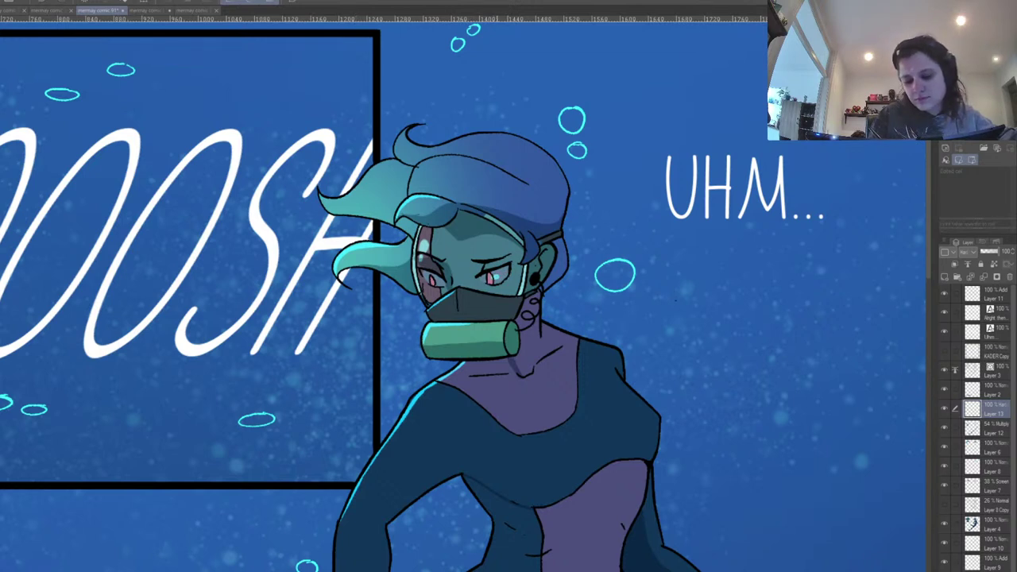
{"action": "left_click_drag", "start_coordinate": [630, 278], "coordinate": [631, 269]}
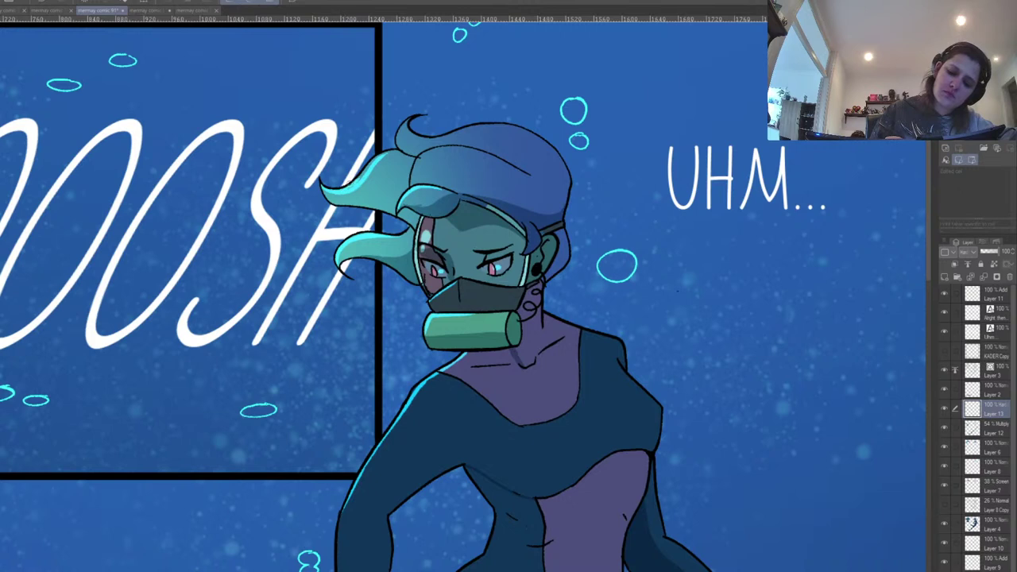
{"action": "left_click_drag", "start_coordinate": [417, 185], "coordinate": [387, 232]}
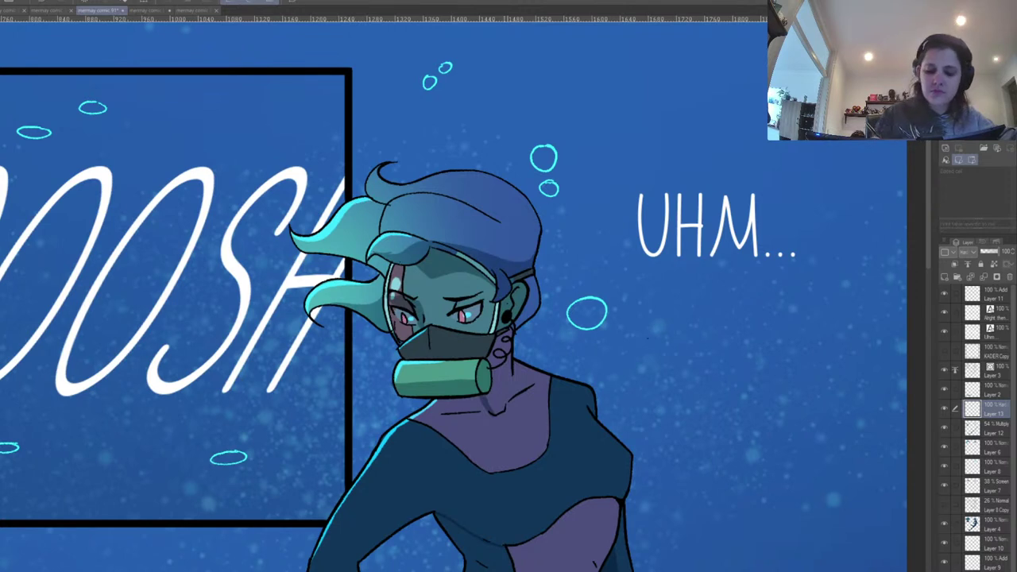
Add cyan highlights to the crown and loose locks of the swimming figure's hair and along the collarbone.
{"action": "mouse_move", "coordinate": [378, 171]}
{"action": "left_mouse_down"}
{"action": "mouse_move", "coordinate": [427, 183]}
{"action": "mouse_move", "coordinate": [469, 172]}
{"action": "left_mouse_up"}
{"action": "left_click_drag", "start_coordinate": [562, 224], "coordinate": [533, 188]}
{"action": "left_click_drag", "start_coordinate": [362, 168], "coordinate": [412, 159]}
{"action": "left_click_drag", "start_coordinate": [308, 190], "coordinate": [327, 196]}
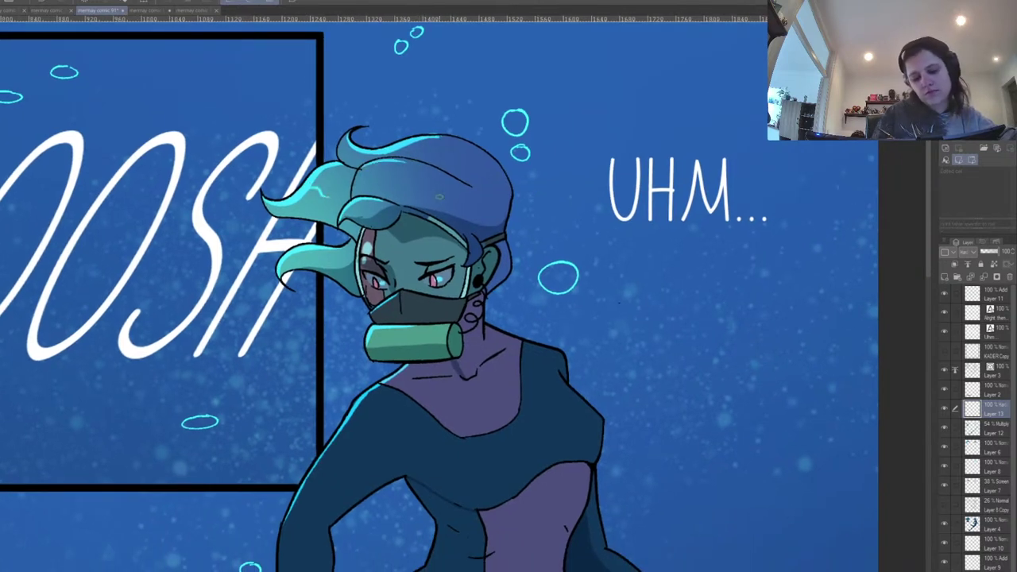
{"action": "left_click_drag", "start_coordinate": [302, 249], "coordinate": [325, 258]}
{"action": "left_click_drag", "start_coordinate": [457, 270], "coordinate": [477, 217]}
{"action": "left_click_drag", "start_coordinate": [412, 324], "coordinate": [467, 316]}
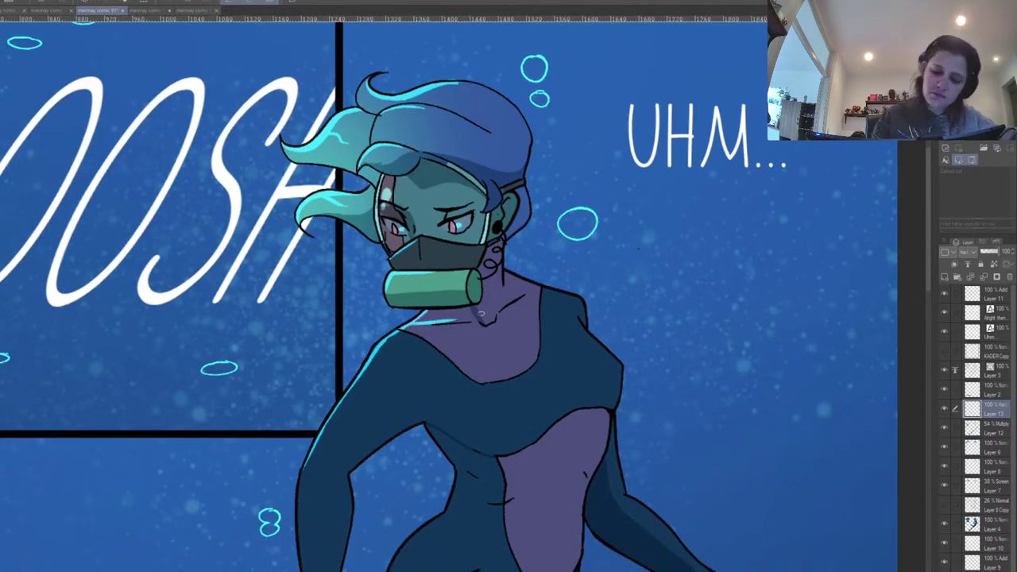
Paint cyan rim highlights down the swimming figure's waist, hip and outer thigh.
{"action": "left_click_drag", "start_coordinate": [530, 338], "coordinate": [488, 207]}
{"action": "mouse_move", "coordinate": [383, 295]}
{"action": "left_mouse_down"}
{"action": "mouse_move", "coordinate": [406, 329]}
{"action": "mouse_move", "coordinate": [407, 376]}
{"action": "left_mouse_up"}
{"action": "key", "text": "ctrl+z"}
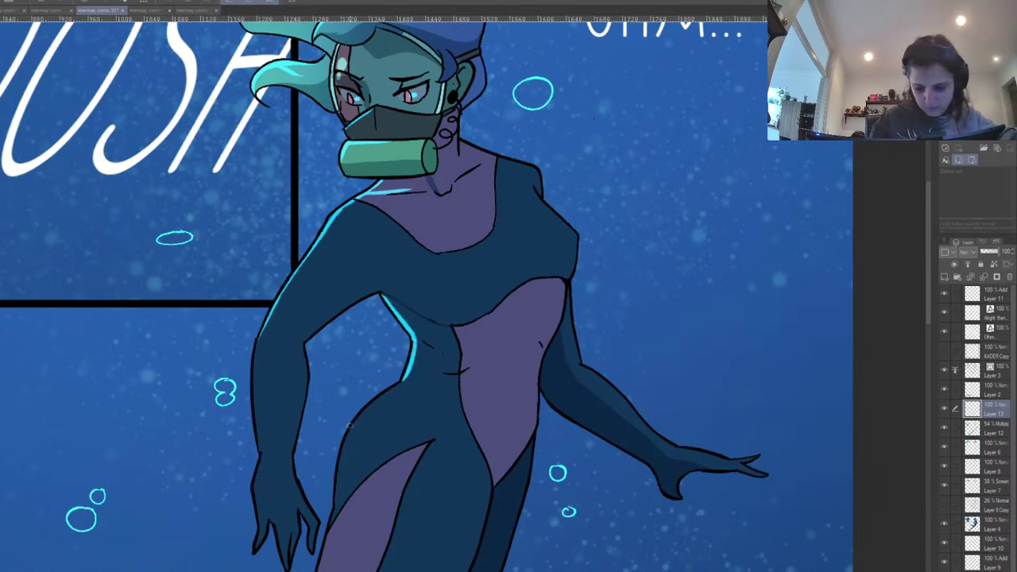
{"action": "left_click_drag", "start_coordinate": [347, 435], "coordinate": [387, 394]}
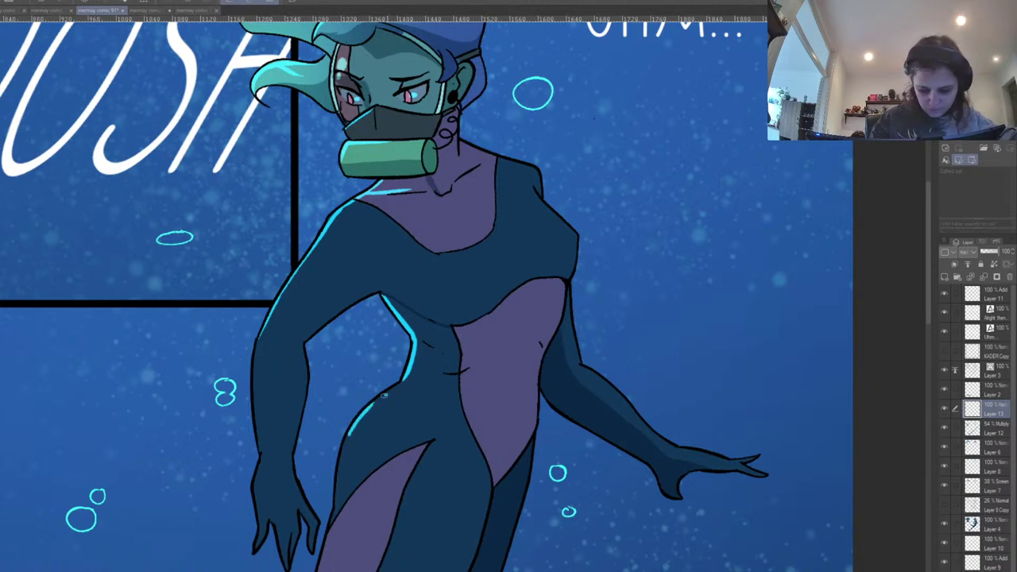
{"action": "scroll", "coordinate": [516, 239], "scroll_direction": "down", "scroll_amount": 5}
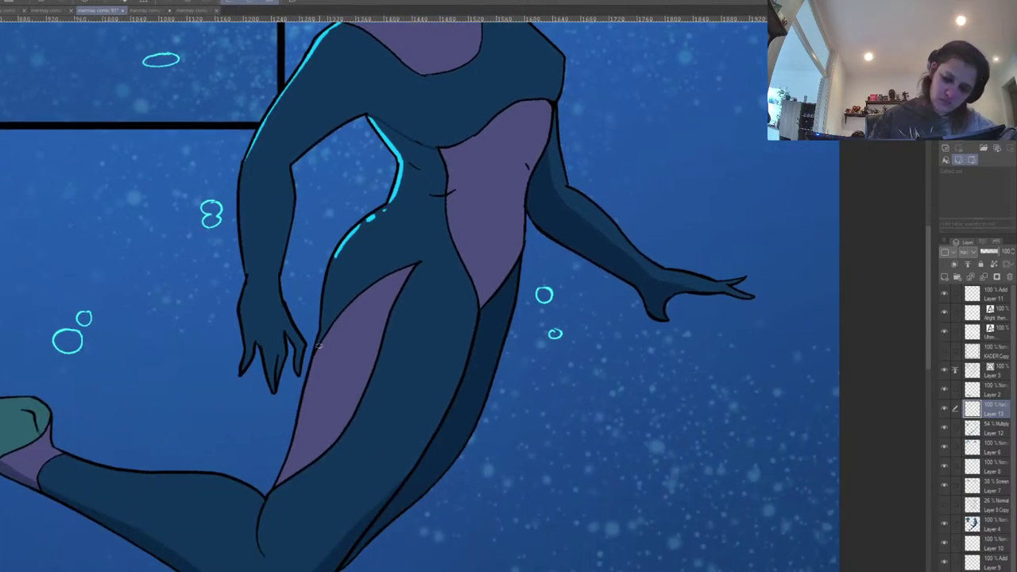
{"action": "left_click_drag", "start_coordinate": [325, 324], "coordinate": [302, 414]}
{"action": "left_click_drag", "start_coordinate": [301, 509], "coordinate": [432, 332]}
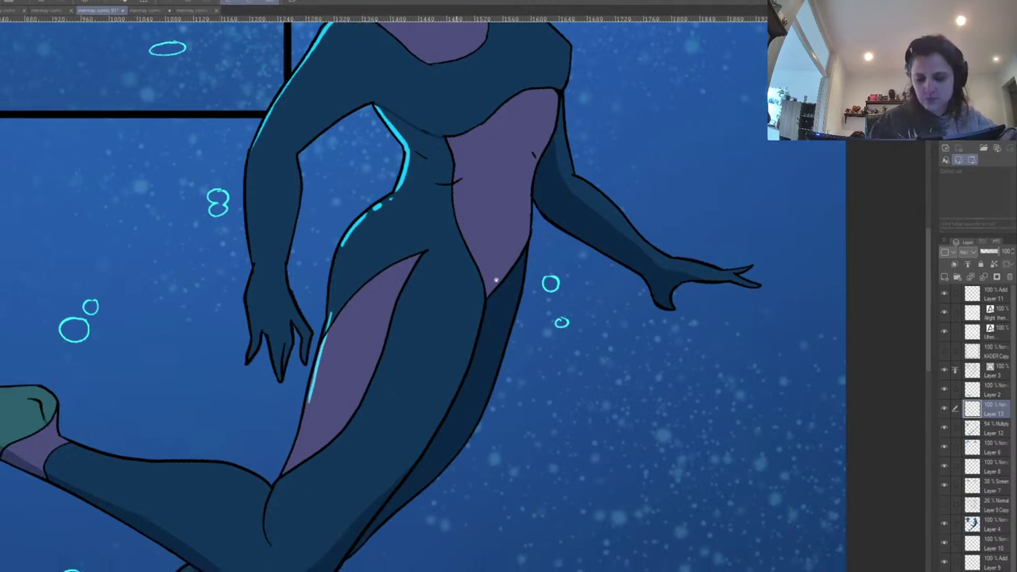
Mirror the page and paint a broken cyan rim highlight along the upper edge of the swimming figure's raised lower leg.
{"action": "key", "text": "h"}
{"action": "left_click_drag", "start_coordinate": [795, 238], "coordinate": [502, 171]}
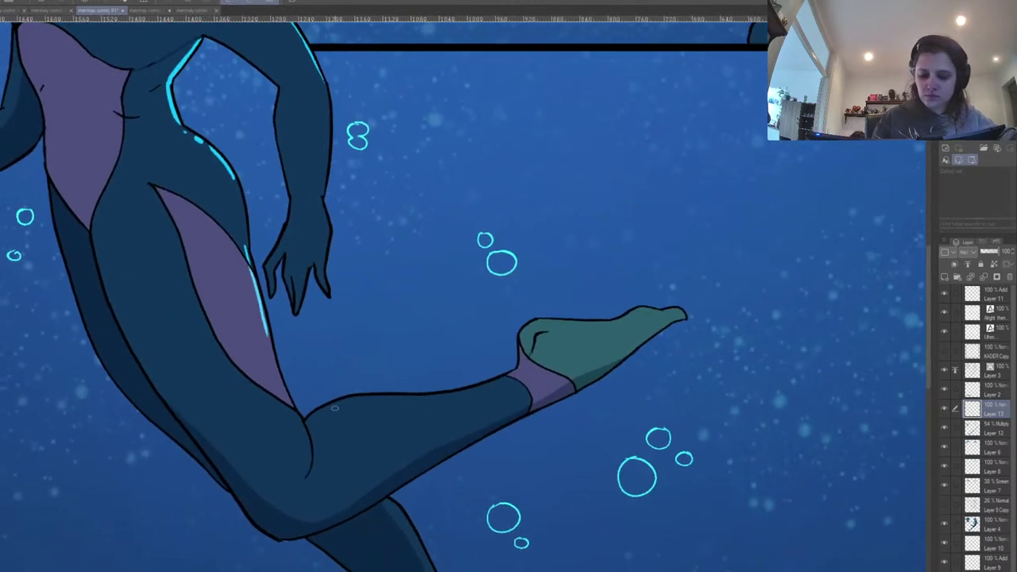
{"action": "left_click_drag", "start_coordinate": [305, 420], "coordinate": [384, 396]}
{"action": "key", "text": "ctrl+z"}
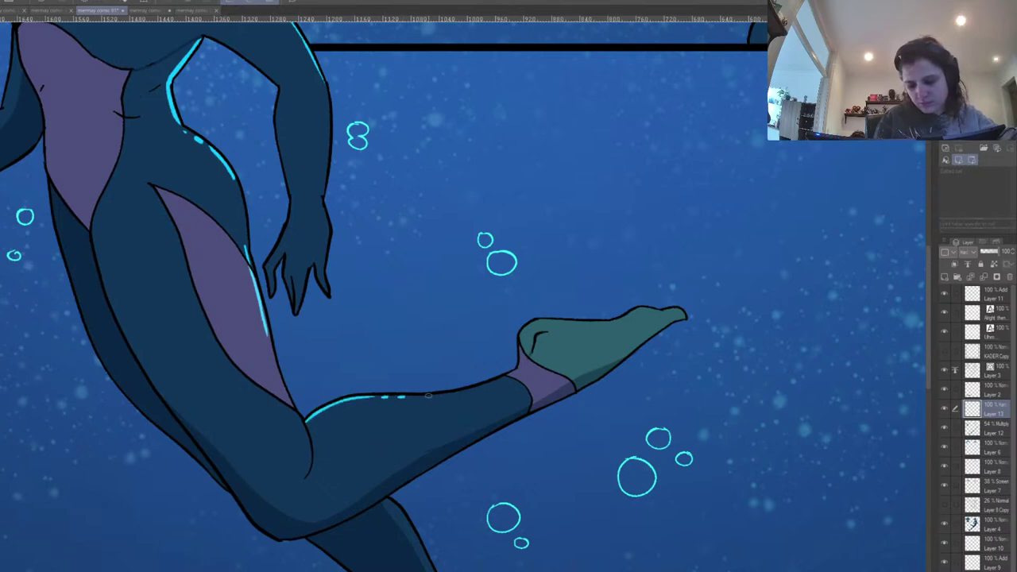
Paint cyan highlights along the upper edge of the close-up figure's green mask canister.
{"action": "scroll", "coordinate": [429, 395], "scroll_direction": "up", "scroll_amount": 10}
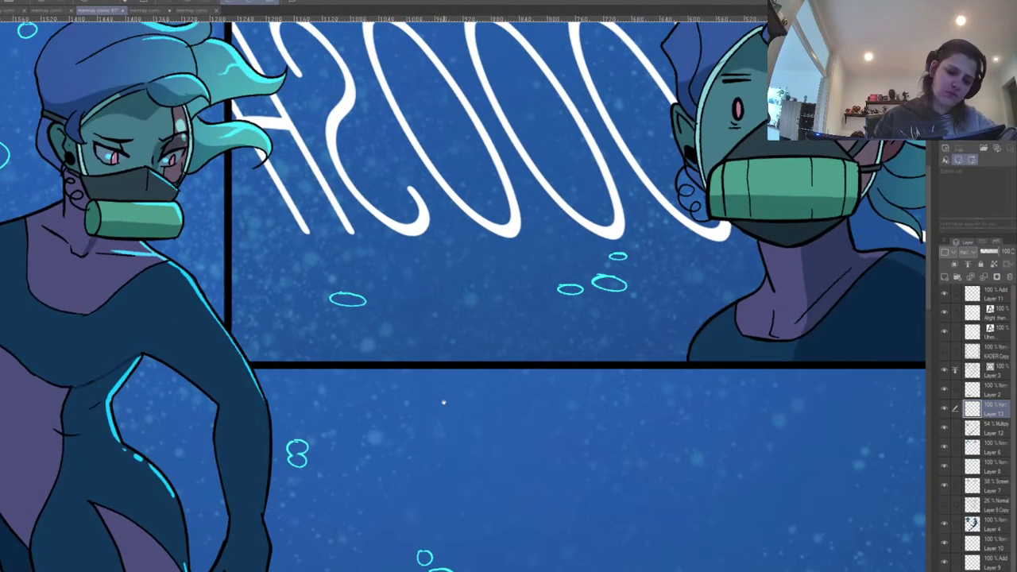
{"action": "left_click_drag", "start_coordinate": [444, 403], "coordinate": [150, 467]}
{"action": "left_click_drag", "start_coordinate": [439, 228], "coordinate": [536, 227]}
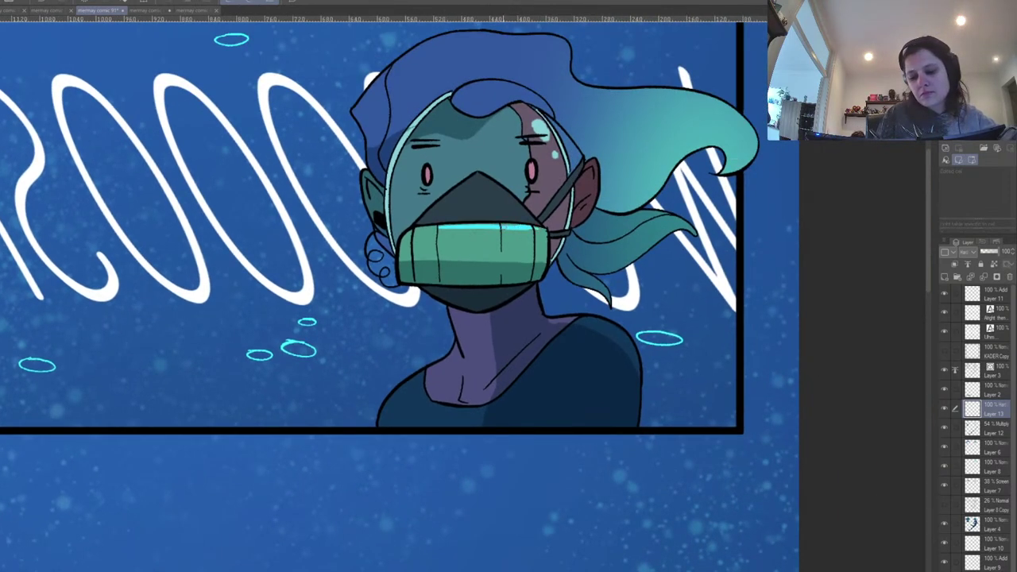
{"action": "mouse_move", "coordinate": [442, 227]}
{"action": "left_mouse_down"}
{"action": "mouse_move", "coordinate": [442, 237]}
{"action": "mouse_move", "coordinate": [441, 227]}
{"action": "left_mouse_up"}
Create a new layer above all the others and paint pale cyan glints in the close-up figure's eyes.
{"action": "left_click_drag", "start_coordinate": [534, 171], "coordinate": [546, 169]}
{"action": "key", "text": "ctrl+z"}
{"action": "left_click", "coordinate": [993, 296]}
{"action": "left_click", "coordinate": [945, 277]}
{"action": "left_click_drag", "start_coordinate": [431, 173], "coordinate": [438, 173]}
{"action": "mouse_move", "coordinate": [646, 229]}
{"action": "left_mouse_down"}
{"action": "mouse_move", "coordinate": [622, 193]}
{"action": "mouse_move", "coordinate": [602, 196]}
{"action": "mouse_move", "coordinate": [550, 248]}
{"action": "left_mouse_up"}
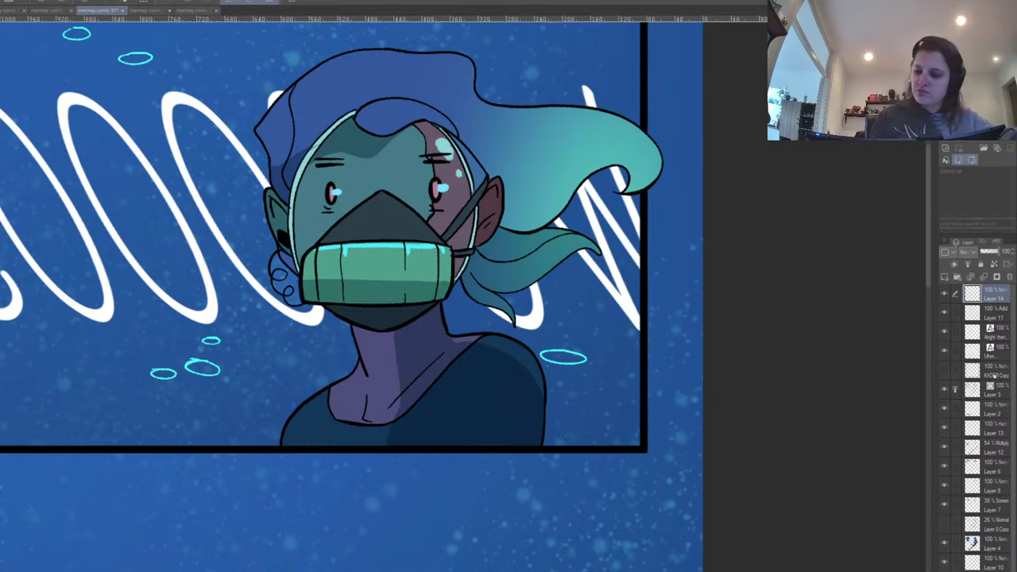
Reselect the highlight layer above the Multiply layer and paint cyan rim highlights along the crown of the close-up figure's hair.
{"action": "left_click", "coordinate": [995, 467]}
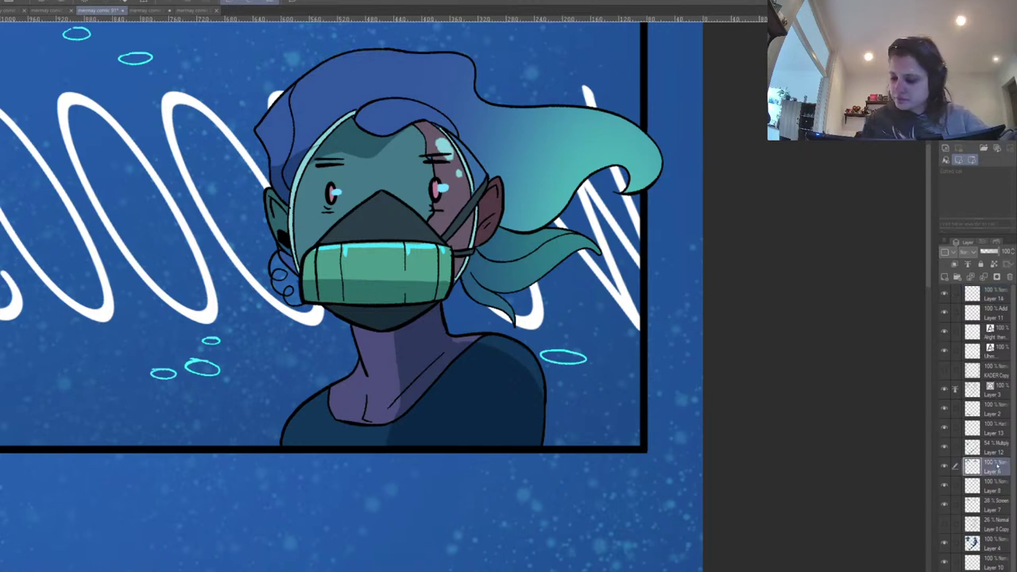
{"action": "left_click", "coordinate": [992, 415]}
{"action": "left_click", "coordinate": [944, 428]}
{"action": "left_click", "coordinate": [945, 428]}
{"action": "left_click", "coordinate": [976, 428]}
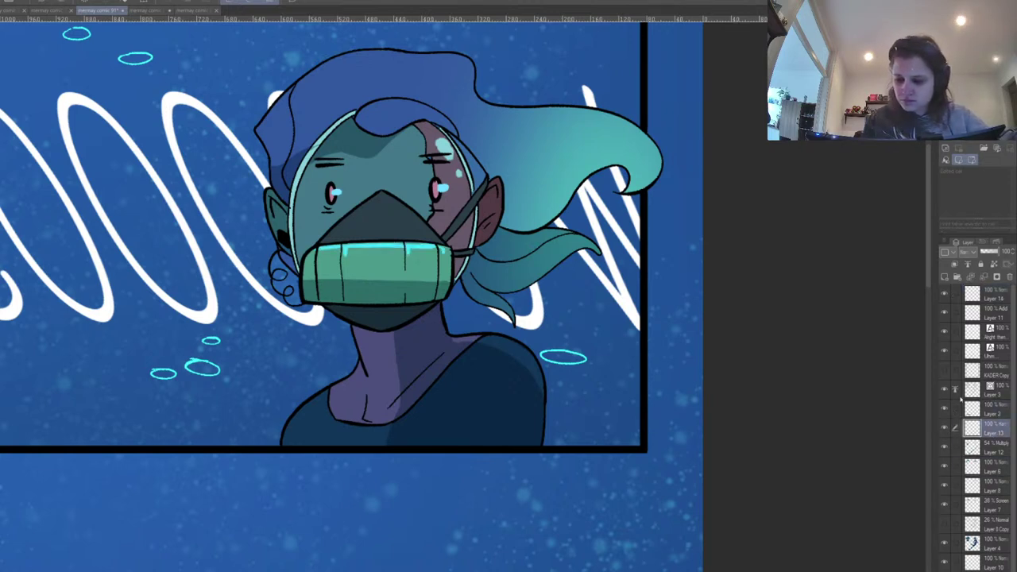
{"action": "left_click_drag", "start_coordinate": [305, 77], "coordinate": [380, 51]}
{"action": "left_click_drag", "start_coordinate": [371, 89], "coordinate": [404, 181]}
{"action": "mouse_move", "coordinate": [366, 151]}
{"action": "left_mouse_down"}
{"action": "mouse_move", "coordinate": [472, 164]}
{"action": "mouse_move", "coordinate": [475, 198]}
{"action": "left_mouse_up"}
{"action": "left_click_drag", "start_coordinate": [471, 161], "coordinate": [474, 181]}
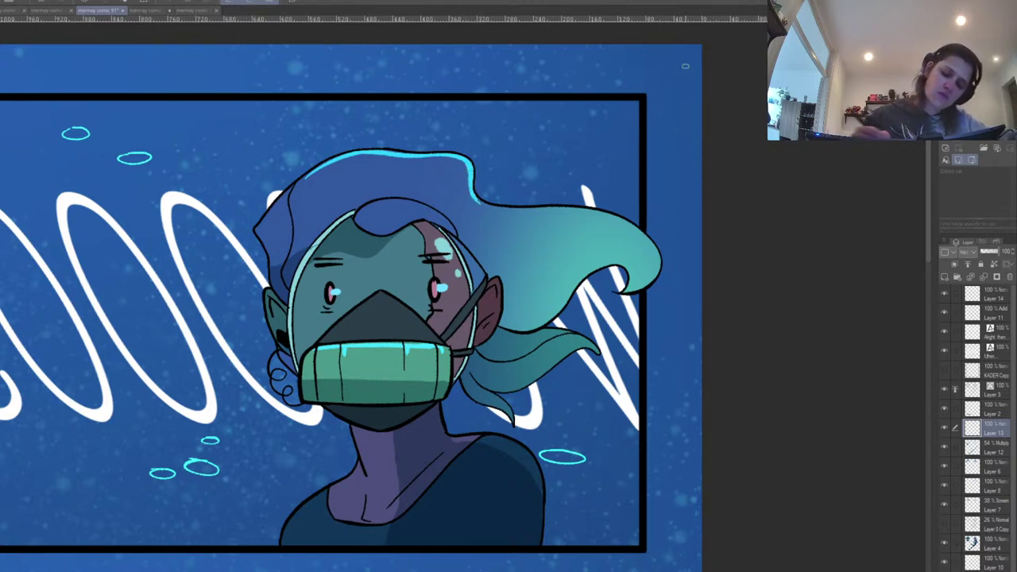
Paint a cyan rim highlight along the upper edge of the close-up figure's long flowing lock of hair.
{"action": "mouse_move", "coordinate": [476, 197]}
{"action": "left_mouse_down"}
{"action": "mouse_move", "coordinate": [496, 208]}
{"action": "mouse_move", "coordinate": [595, 210]}
{"action": "mouse_move", "coordinate": [641, 232]}
{"action": "left_mouse_up"}
{"action": "key", "text": "ctrl+z"}
{"action": "key", "text": "ctrl+z"}
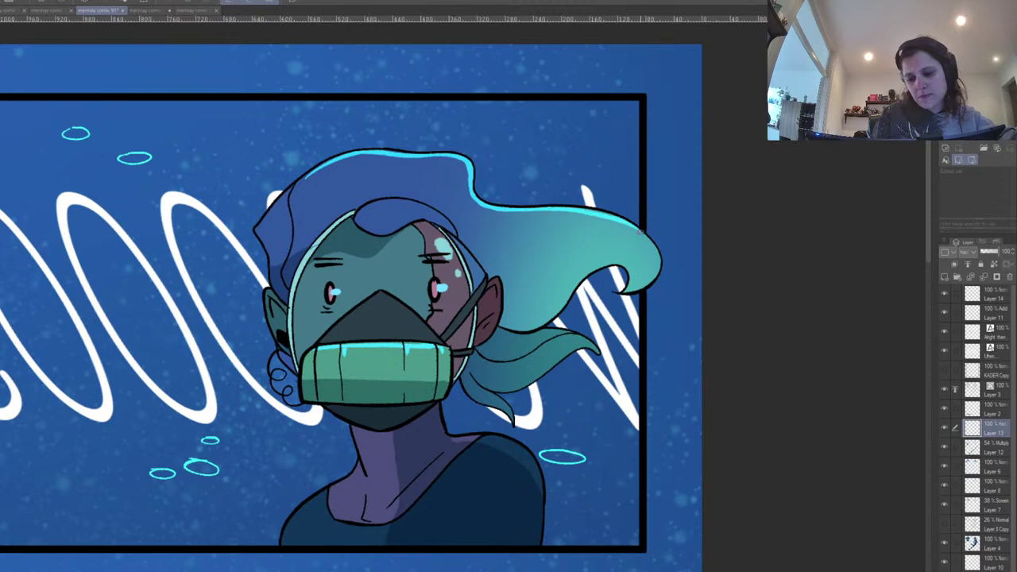
Paint a cyan rim highlight along the top of the close-up figure's fringe above the forehead.
{"action": "left_click_drag", "start_coordinate": [588, 272], "coordinate": [583, 228]}
{"action": "mouse_move", "coordinate": [356, 163]}
{"action": "left_mouse_down"}
{"action": "mouse_move", "coordinate": [423, 164]}
{"action": "mouse_move", "coordinate": [448, 188]}
{"action": "left_mouse_up"}
{"action": "key", "text": "ctrl+z"}
{"action": "key", "text": "ctrl+z"}
{"action": "left_click_drag", "start_coordinate": [410, 157], "coordinate": [449, 188]}
{"action": "left_click_drag", "start_coordinate": [536, 272], "coordinate": [478, 243]}
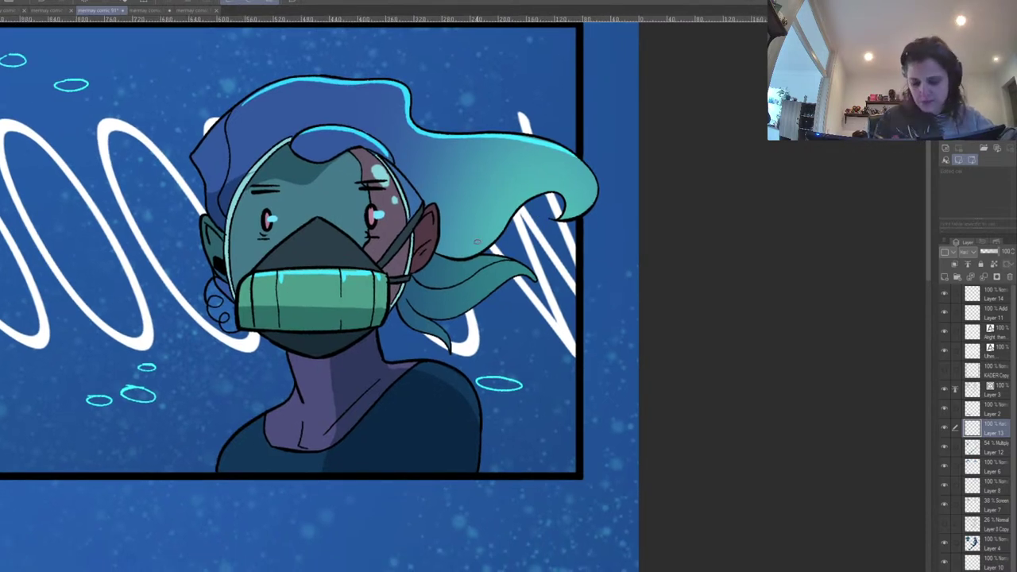
Paint a cyan rim highlight down the side of the close-up figure's neck and over the adjoining shoulder.
{"action": "key", "text": "ctrl+z"}
{"action": "mouse_move", "coordinate": [373, 331]}
{"action": "left_mouse_down"}
{"action": "mouse_move", "coordinate": [385, 364]}
{"action": "mouse_move", "coordinate": [446, 370]}
{"action": "mouse_move", "coordinate": [470, 377]}
{"action": "mouse_move", "coordinate": [460, 378]}
{"action": "mouse_move", "coordinate": [469, 388]}
{"action": "left_mouse_up"}
{"action": "key", "text": "ctrl+z"}
{"action": "key", "text": "ctrl+z"}
{"action": "key", "text": "ctrl+z"}
{"action": "key", "text": "ctrl+z"}
{"action": "key", "text": "ctrl+z"}
{"action": "key", "text": "ctrl+z"}
{"action": "left_click_drag", "start_coordinate": [422, 364], "coordinate": [469, 386]}
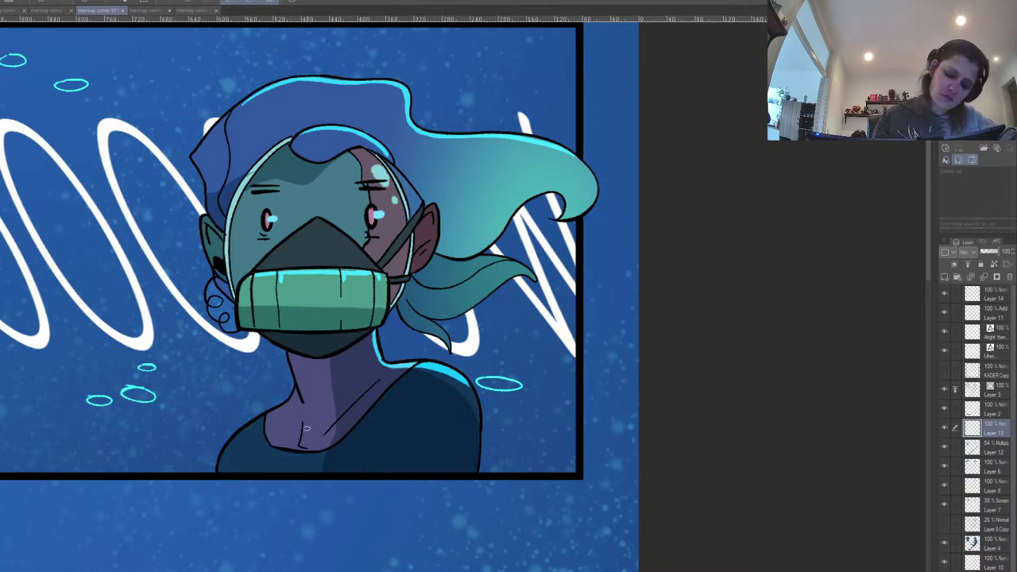
{"action": "key", "text": "ctrl+z"}
Paint a cyan rim highlight down the lower outer edge of the close-up figure's sleeve.
{"action": "left_click_drag", "start_coordinate": [477, 422], "coordinate": [473, 474]}
{"action": "key", "text": "ctrl+z"}
{"action": "left_click_drag", "start_coordinate": [479, 431], "coordinate": [474, 474]}
{"action": "key", "text": "ctrl+z"}
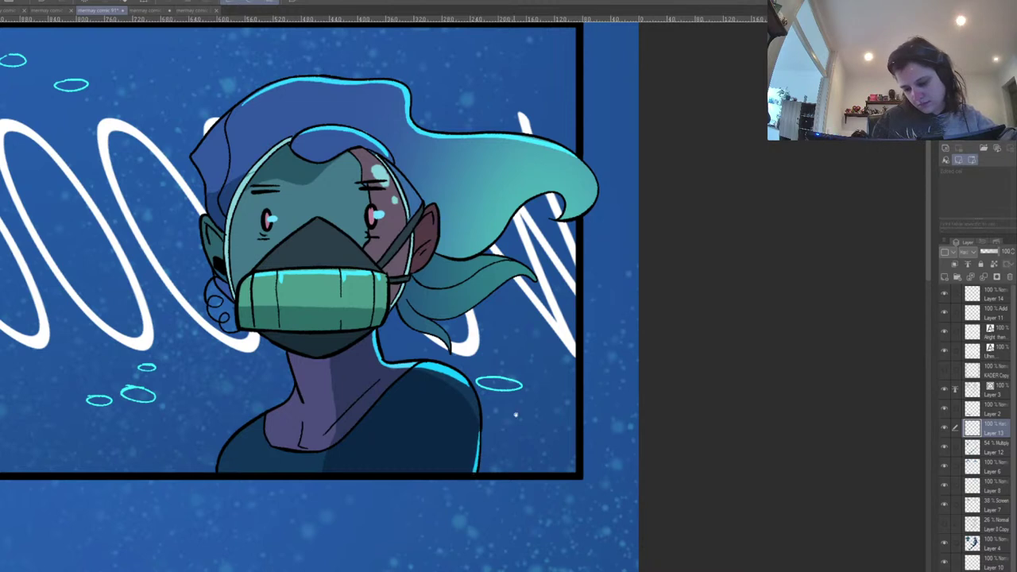
Paint cyan highlights along the upper edges of the smaller hair strands behind the close-up figure's ear.
{"action": "left_click_drag", "start_coordinate": [519, 413], "coordinate": [486, 474]}
{"action": "mouse_move", "coordinate": [443, 322]}
{"action": "left_mouse_down"}
{"action": "mouse_move", "coordinate": [490, 327]}
{"action": "mouse_move", "coordinate": [502, 343]}
{"action": "left_mouse_up"}
{"action": "key", "text": "ctrl+z"}
{"action": "key", "text": "ctrl+z"}
{"action": "key", "text": "ctrl+z"}
{"action": "key", "text": "ctrl+z"}
Paint a cyan rim highlight along the outer edge of the side lock opposite the close-up figure's flowing hair.
{"action": "left_click_drag", "start_coordinate": [575, 345], "coordinate": [570, 356]}
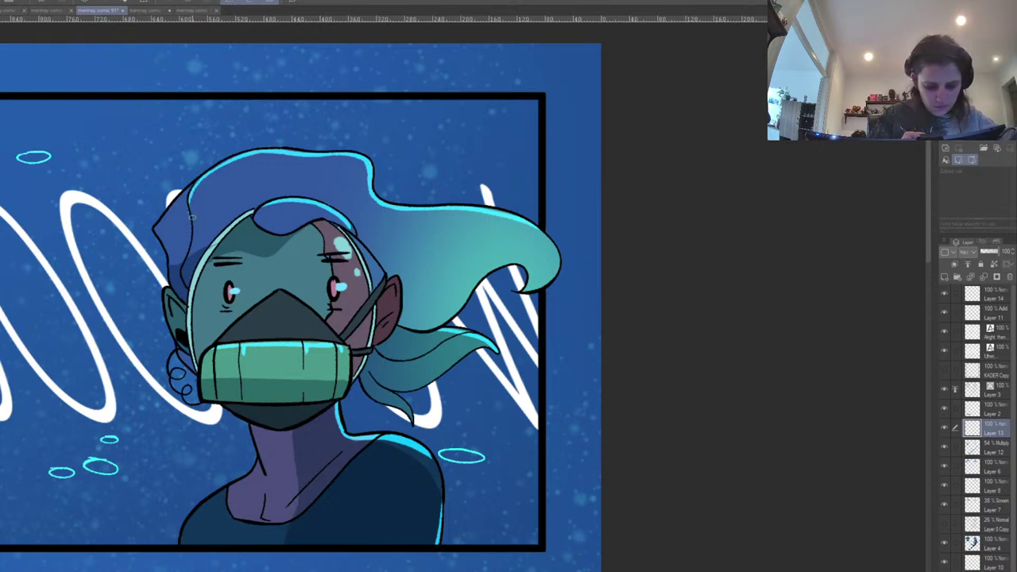
{"action": "mouse_move", "coordinate": [156, 236]}
{"action": "left_mouse_down"}
{"action": "mouse_move", "coordinate": [165, 213]}
{"action": "mouse_move", "coordinate": [191, 191]}
{"action": "left_mouse_up"}
{"action": "key", "text": "ctrl+z"}
{"action": "left_click_drag", "start_coordinate": [155, 234], "coordinate": [198, 181]}
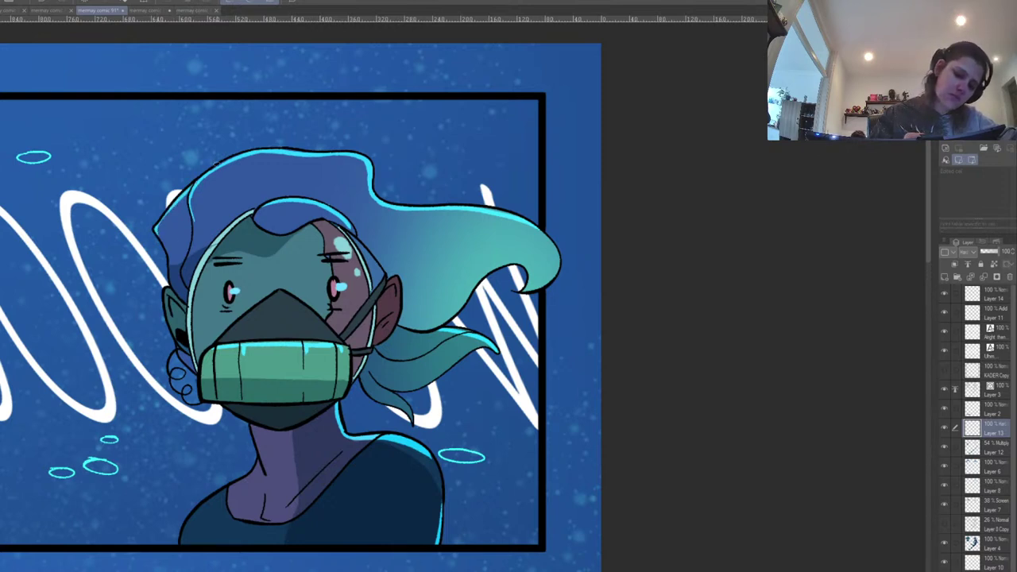
{"action": "left_click_drag", "start_coordinate": [491, 175], "coordinate": [481, 135]}
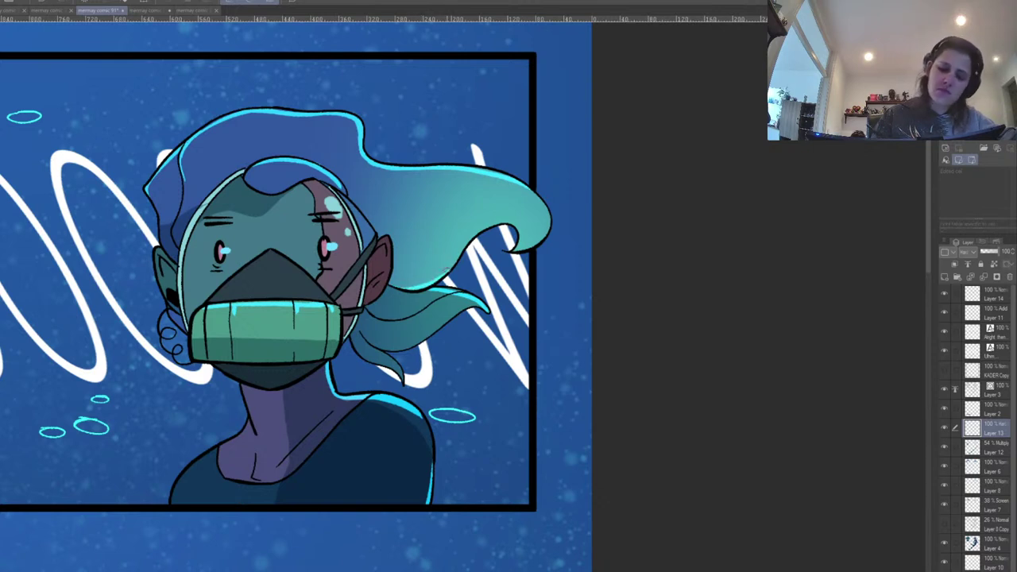
{"action": "left_click_drag", "start_coordinate": [581, 254], "coordinate": [567, 269]}
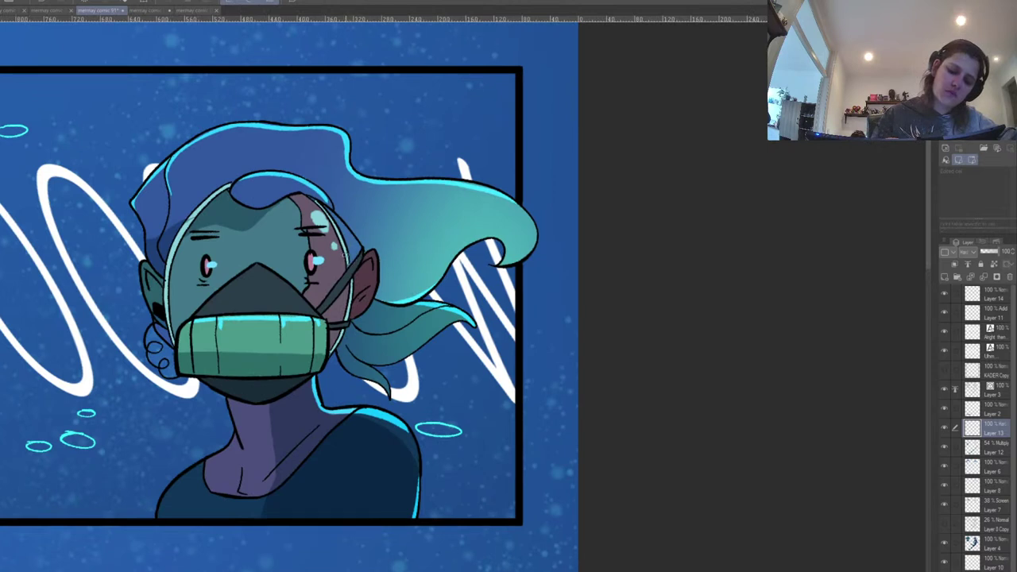
Draw the missing dark mask strap across the close-up figure's cheek on the topmost layer, and flip the page back to its normal orientation.
{"action": "left_click_drag", "start_coordinate": [171, 298], "coordinate": [201, 306]}
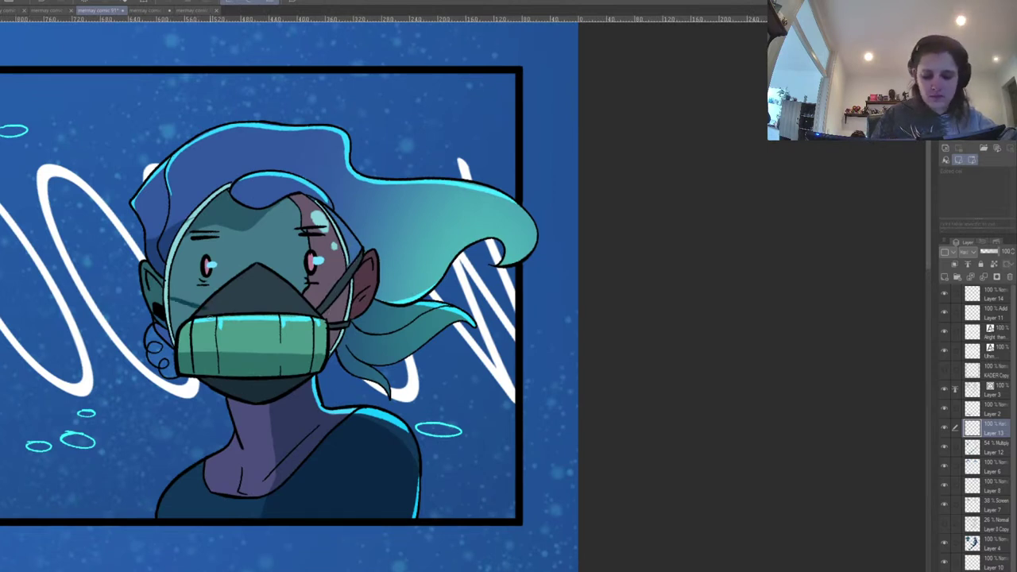
{"action": "key", "text": "ctrl+z"}
{"action": "left_click", "coordinate": [989, 295]}
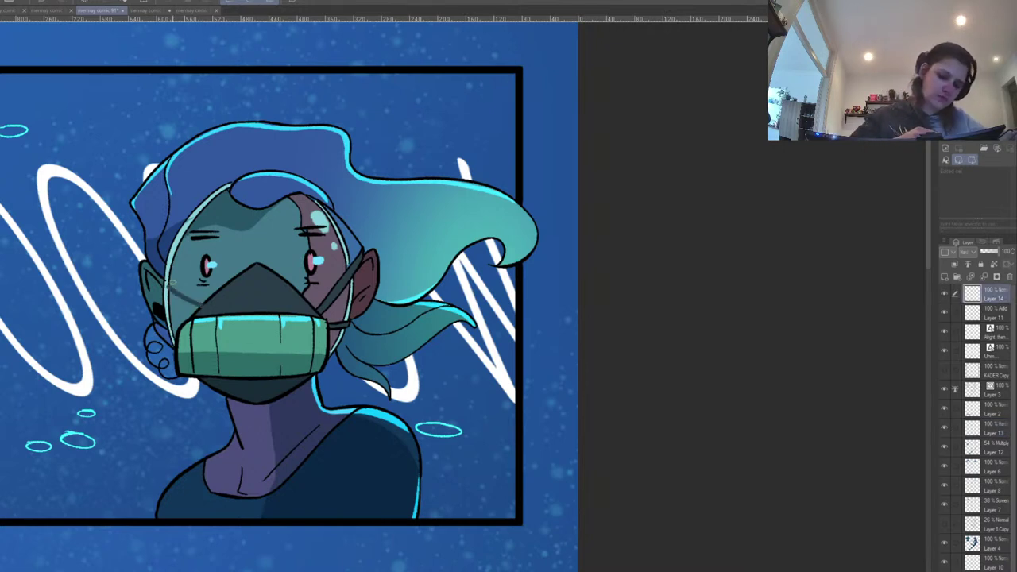
{"action": "left_click_drag", "start_coordinate": [212, 308], "coordinate": [163, 283]}
{"action": "key", "text": "ctrl+z"}
{"action": "left_click_drag", "start_coordinate": [207, 311], "coordinate": [171, 271]}
{"action": "key", "text": "ctrl+z"}
{"action": "mouse_move", "coordinate": [204, 311]}
{"action": "left_mouse_down"}
{"action": "mouse_move", "coordinate": [166, 272]}
{"action": "mouse_move", "coordinate": [198, 307]}
{"action": "left_mouse_up"}
{"action": "left_click_drag", "start_coordinate": [164, 268], "coordinate": [200, 311]}
{"action": "key", "text": "ctrl+z"}
{"action": "left_click_drag", "start_coordinate": [455, 172], "coordinate": [451, 165]}
{"action": "key", "text": "h"}
{"action": "left_click_drag", "start_coordinate": [730, 293], "coordinate": [622, 289]}
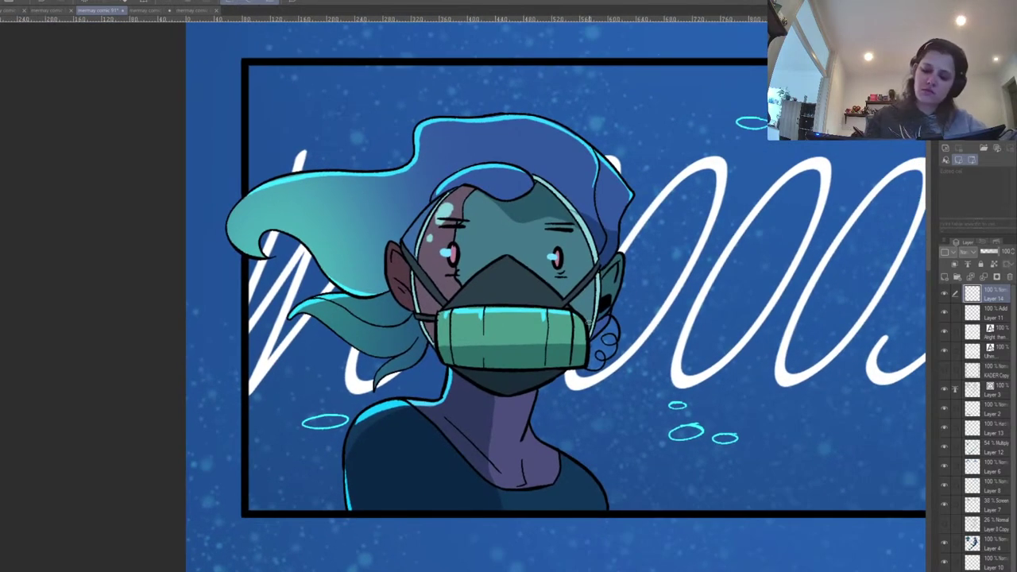
{"action": "mouse_move", "coordinate": [611, 318]}
{"action": "left_mouse_down"}
{"action": "mouse_move", "coordinate": [615, 295]}
{"action": "mouse_move", "coordinate": [600, 320]}
{"action": "left_mouse_up"}
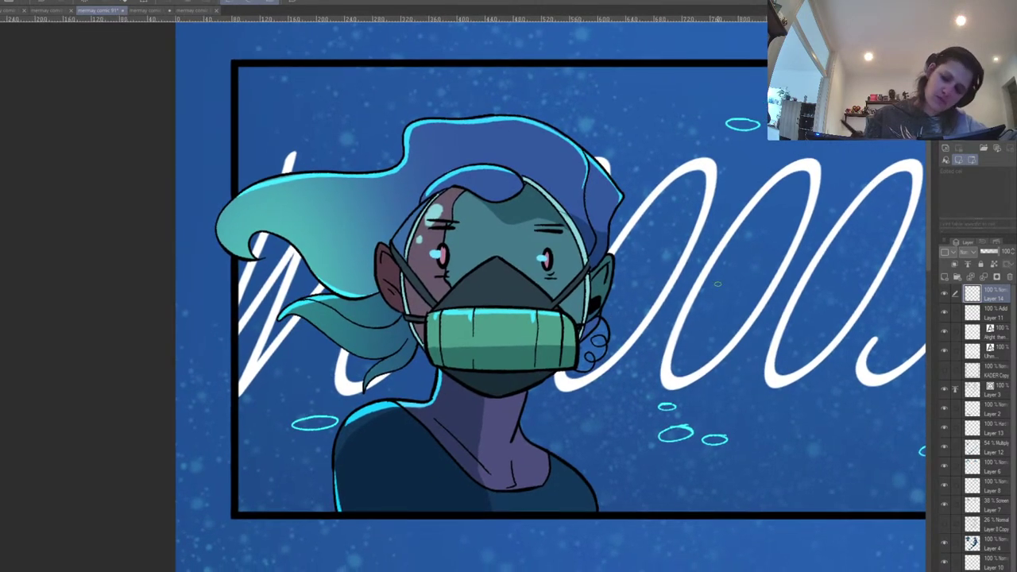
Select both figures by inverting the background selection, add a new layer beneath the line art, tint them softly, and deselect.
{"action": "key", "text": "ctrl+minus"}
{"action": "key", "text": "ctrl+minus"}
{"action": "key", "text": "ctrl+minus"}
{"action": "key", "text": "ctrl+minus"}
{"action": "key", "text": "ctrl+minus"}
{"action": "left_click_drag", "start_coordinate": [797, 236], "coordinate": [787, 220]}
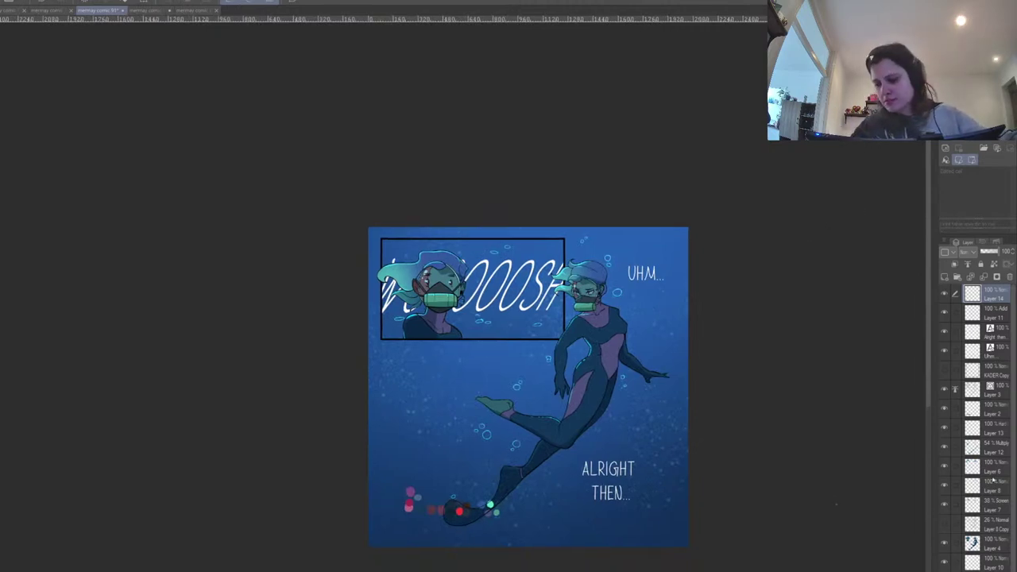
{"action": "left_click", "coordinate": [986, 544]}
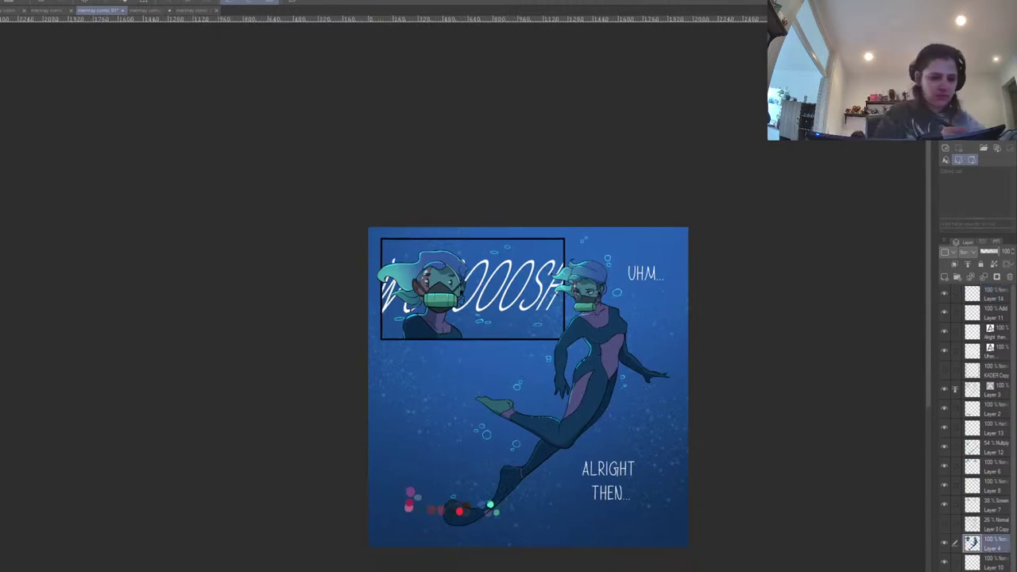
{"action": "left_click", "coordinate": [493, 365]}
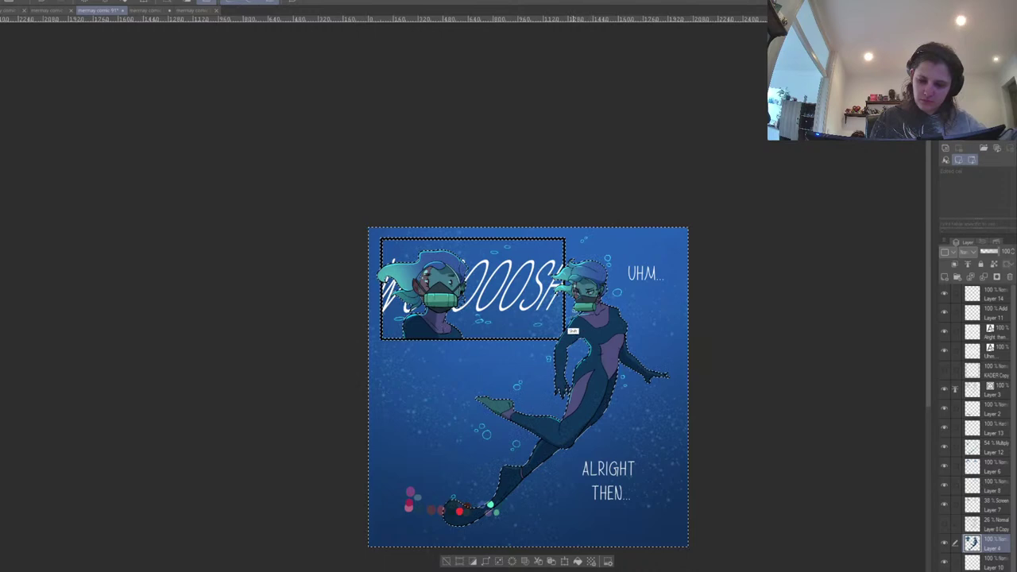
{"action": "left_click", "coordinate": [459, 561]}
{"action": "left_click", "coordinate": [991, 384]}
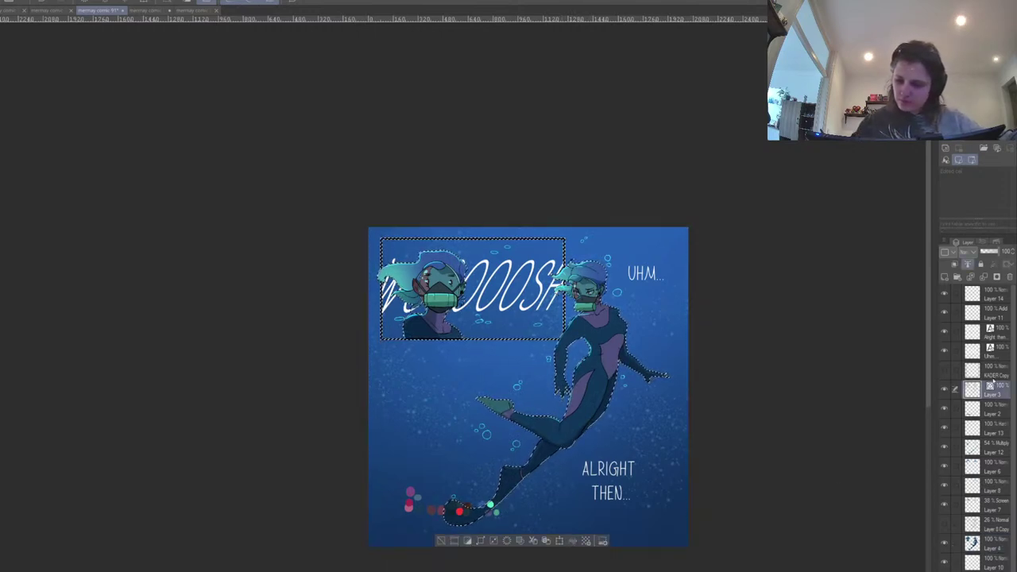
{"action": "key", "text": "ctrl+shift+n"}
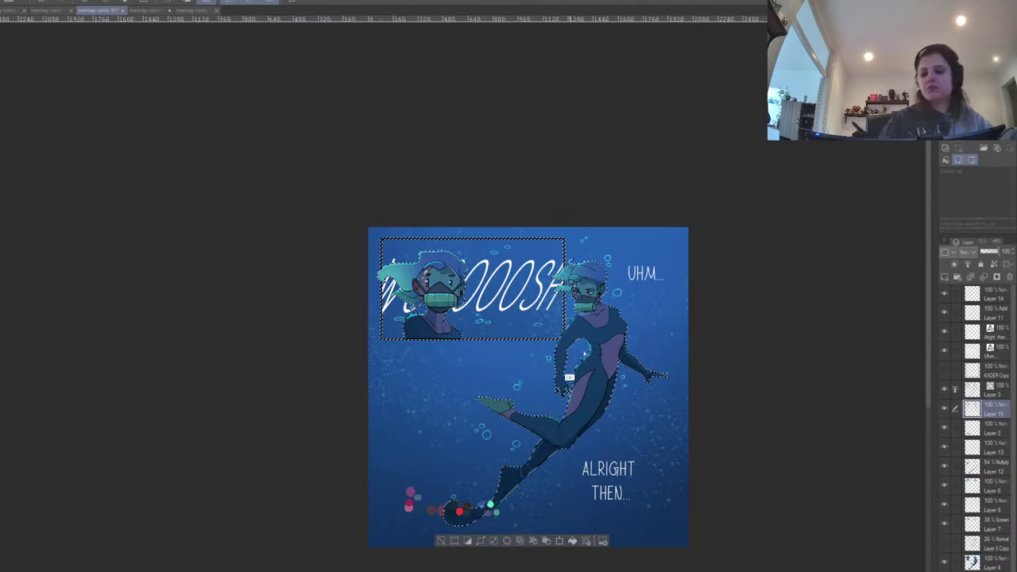
{"action": "key", "text": "ctrl+d"}
Check the figures with the line art temporarily hidden, and select the line-art layer.
{"action": "left_click_drag", "start_coordinate": [749, 381], "coordinate": [747, 359]}
{"action": "scroll", "coordinate": [761, 470], "scroll_direction": "down", "scroll_amount": 1}
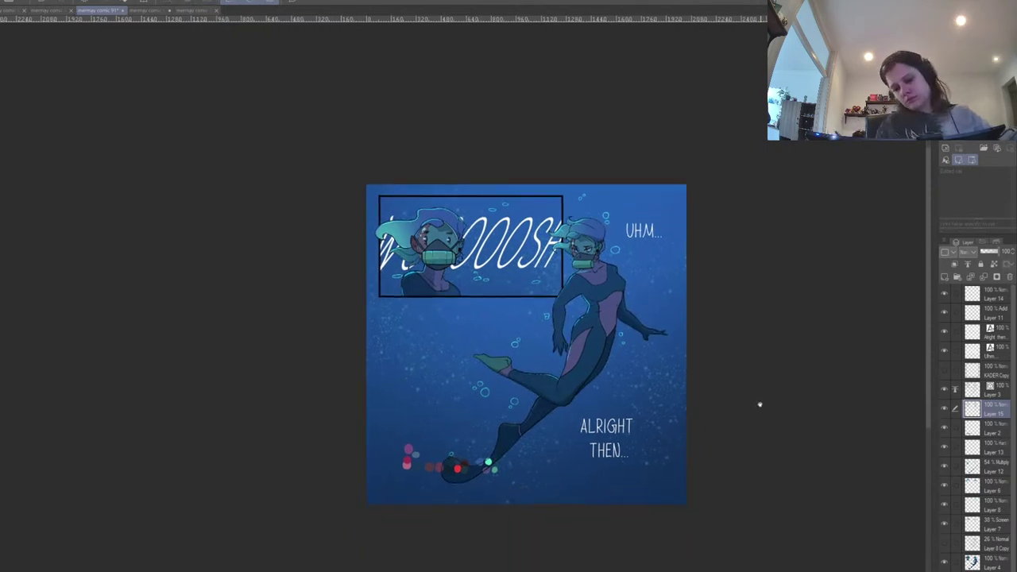
{"action": "left_click_drag", "start_coordinate": [764, 432], "coordinate": [757, 440]}
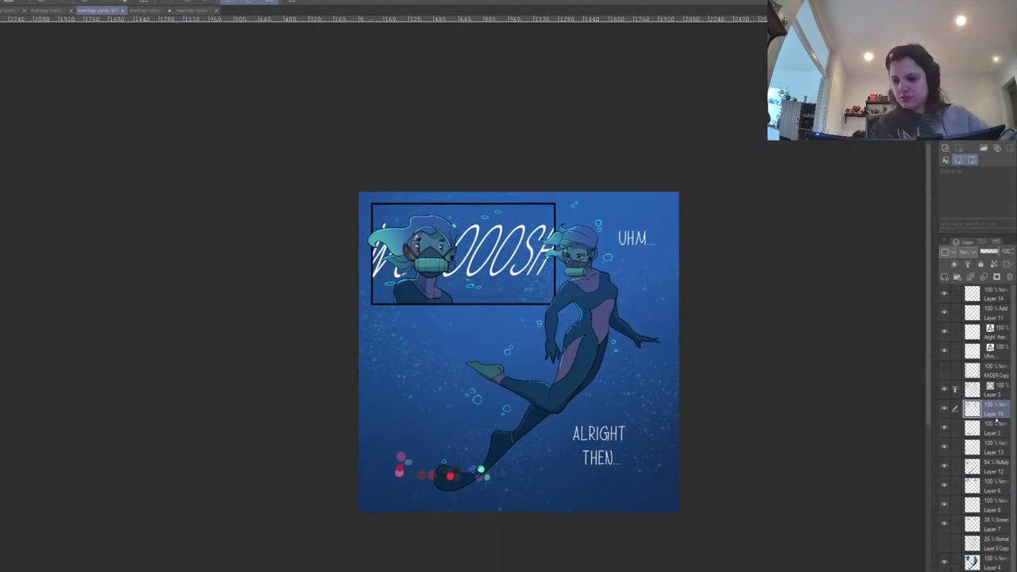
{"action": "left_click", "coordinate": [944, 406]}
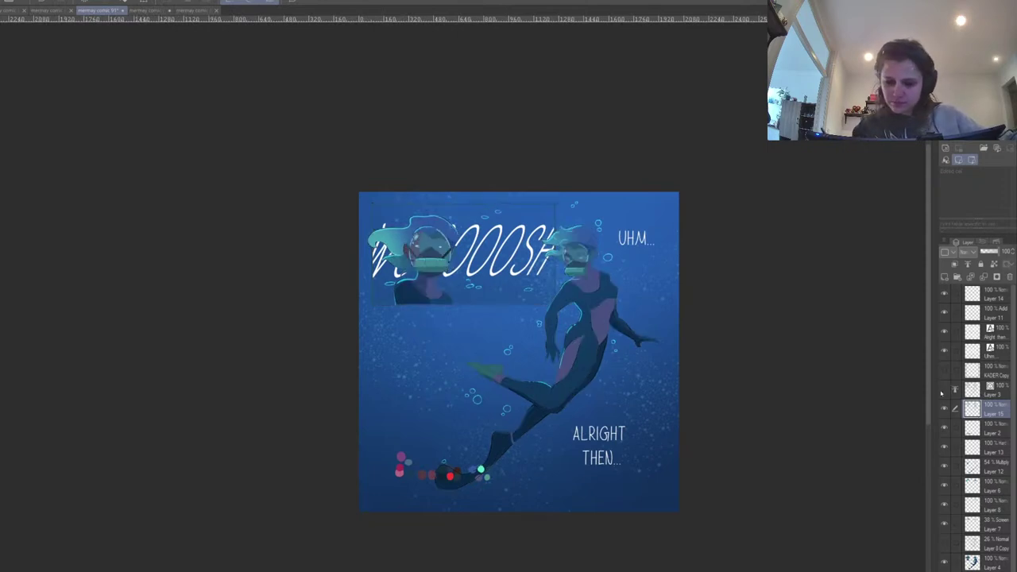
{"action": "left_click", "coordinate": [944, 391]}
{"action": "left_click", "coordinate": [982, 390]}
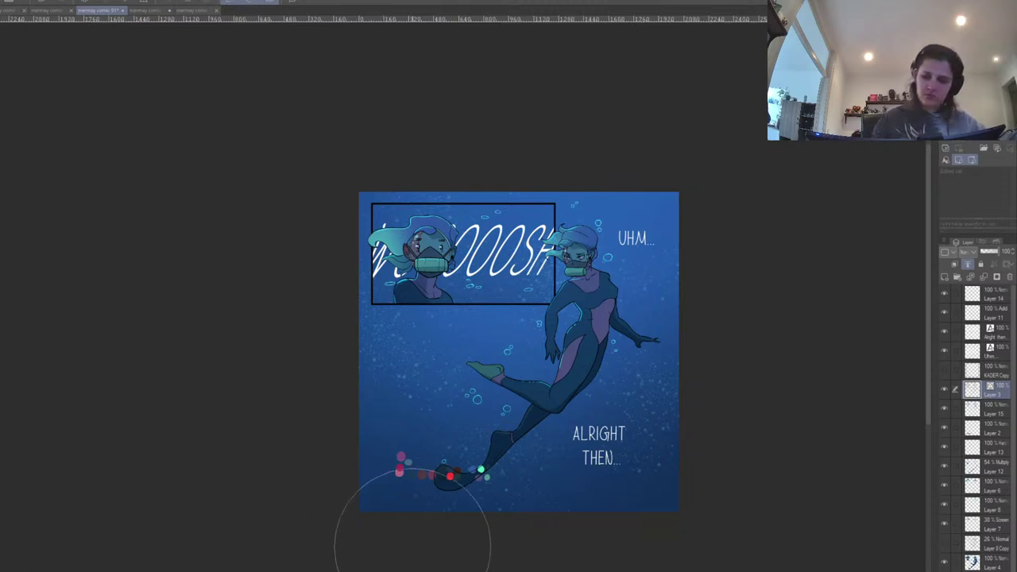
Hide Layer 2, which holds the colour swatches near the swimming figure's tail.
{"action": "left_click_drag", "start_coordinate": [691, 420], "coordinate": [680, 383]}
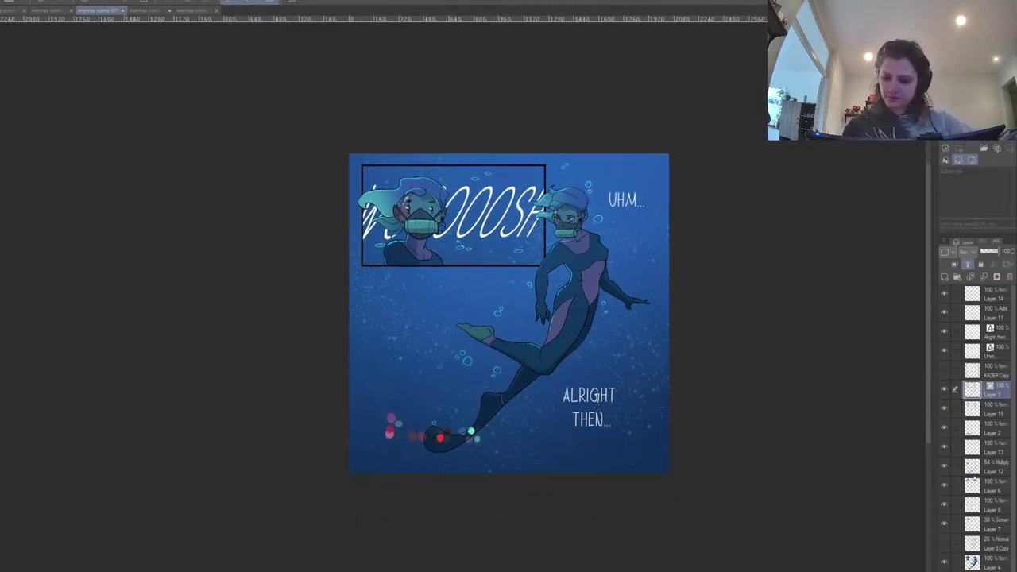
{"action": "left_click", "coordinate": [945, 427]}
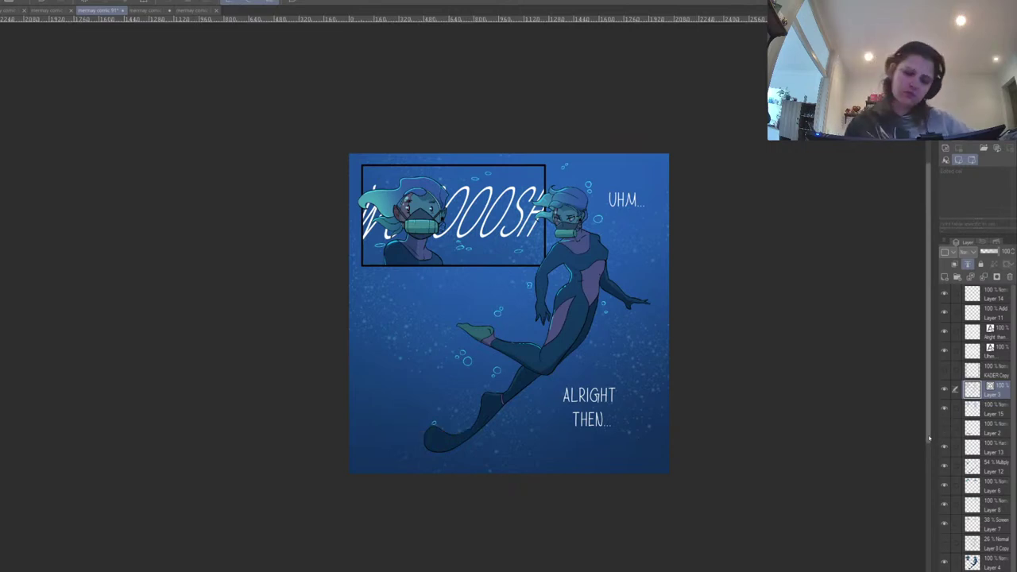
{"action": "key", "text": "ctrl+plus"}
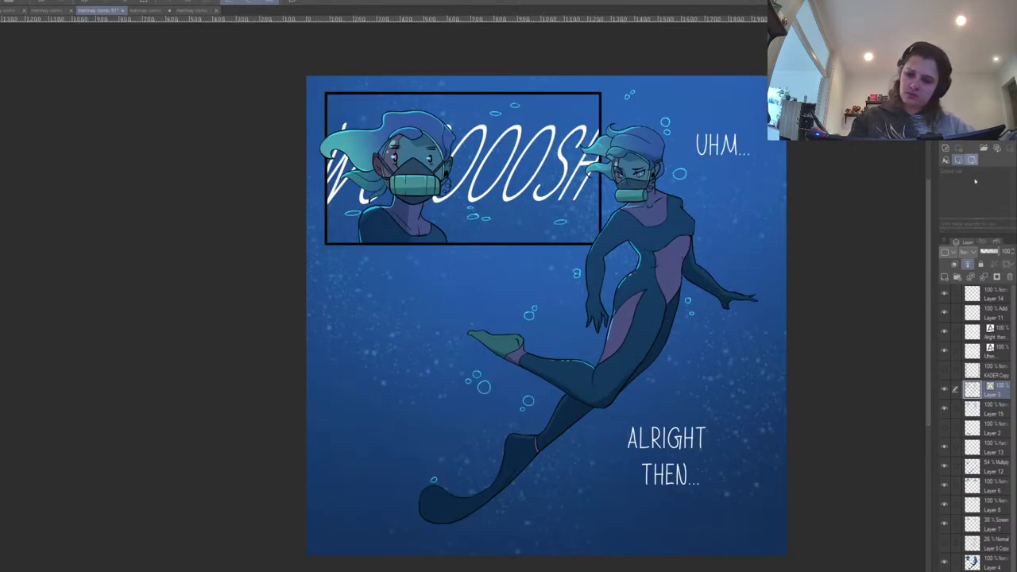
Draw a thin dashed white arrow on the topmost layer from the swimming figure's mask down to the raised foot.
{"action": "left_click", "coordinate": [993, 301]}
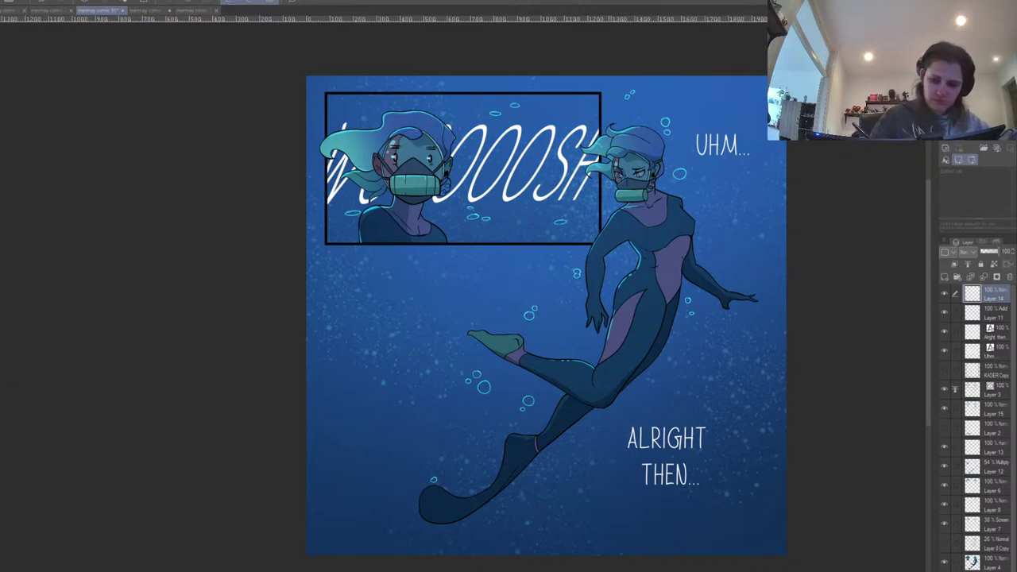
{"action": "left_click_drag", "start_coordinate": [607, 187], "coordinate": [521, 301]}
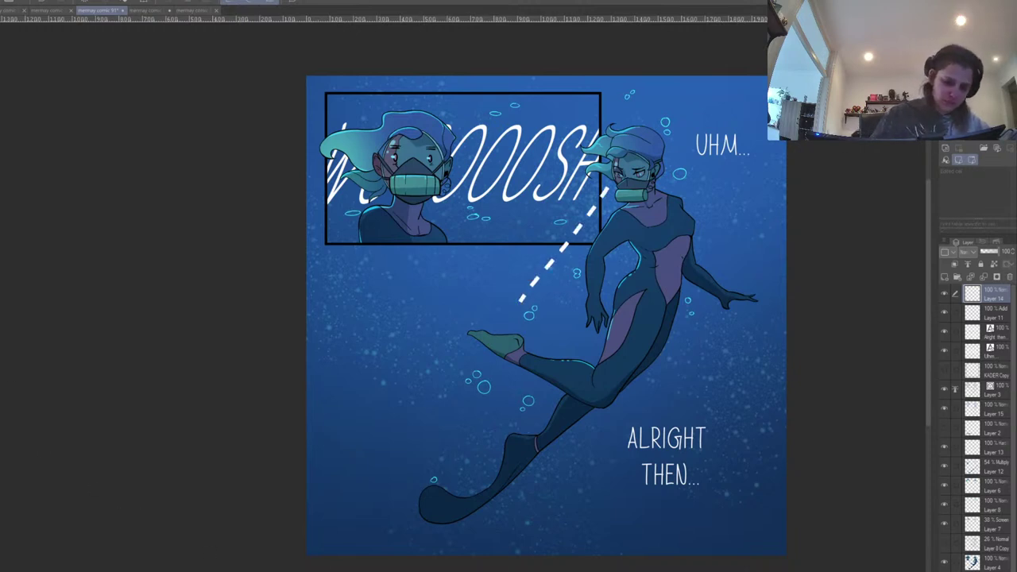
{"action": "key", "text": "ctrl+z"}
{"action": "left_click_drag", "start_coordinate": [607, 189], "coordinate": [510, 313]}
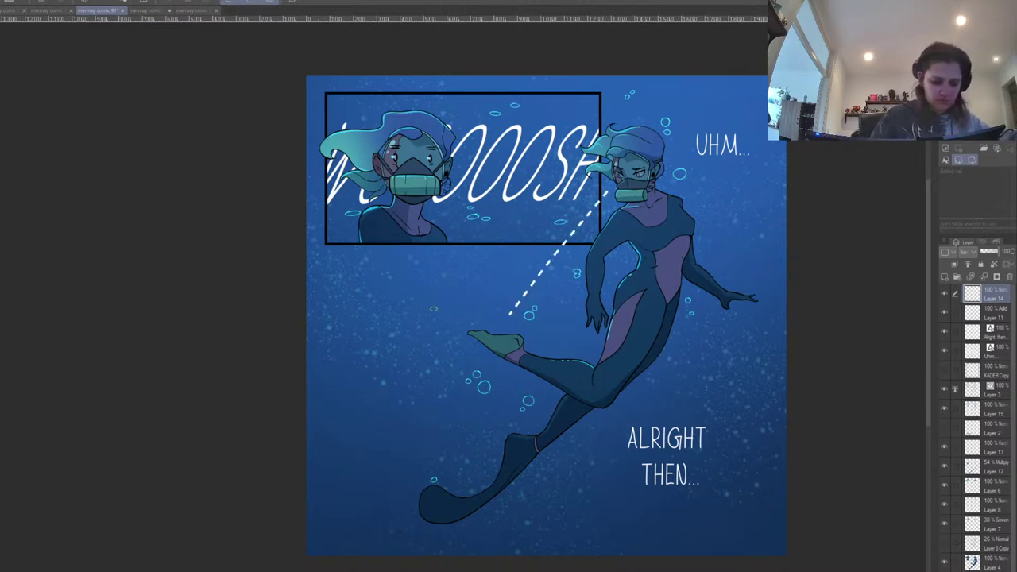
{"action": "mouse_move", "coordinate": [504, 307]}
{"action": "left_mouse_down"}
{"action": "mouse_move", "coordinate": [504, 324]}
{"action": "mouse_move", "coordinate": [518, 319]}
{"action": "left_mouse_up"}
{"action": "key", "text": "ctrl+z"}
{"action": "mouse_move", "coordinate": [729, 360]}
{"action": "left_mouse_down"}
{"action": "mouse_move", "coordinate": [646, 461]}
{"action": "mouse_move", "coordinate": [672, 366]}
{"action": "left_mouse_up"}
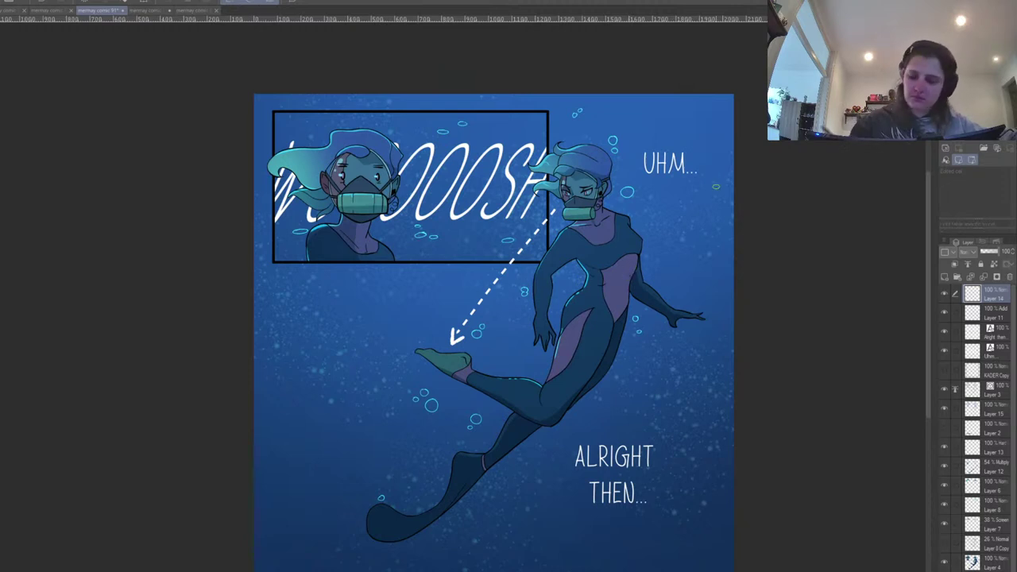
Select the inset panel's background around the close-up figure and create a new layer for it.
{"action": "left_click", "coordinate": [419, 237]}
{"action": "left_click", "coordinate": [295, 234], "text": "shift"}
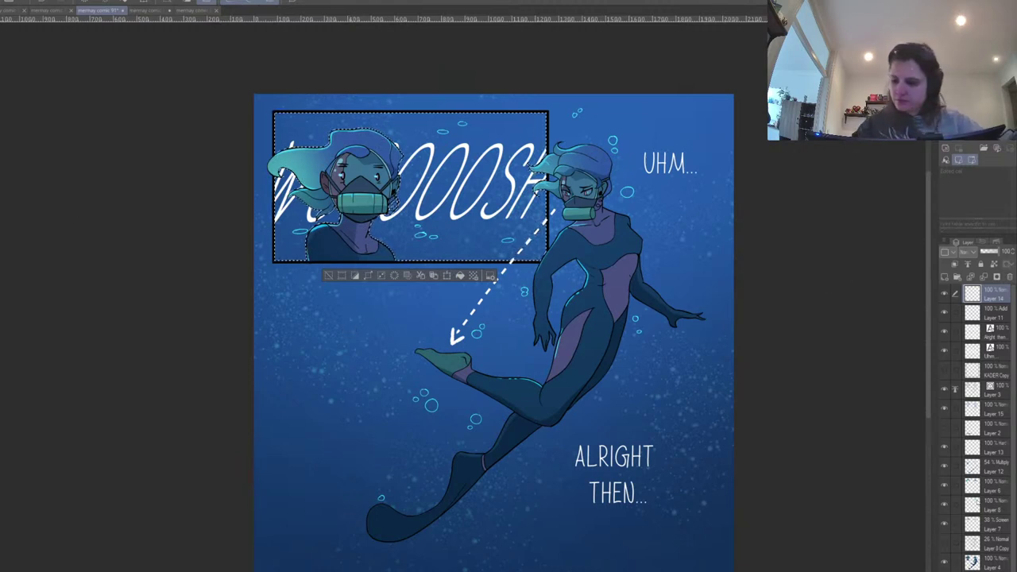
{"action": "left_click", "coordinate": [945, 276]}
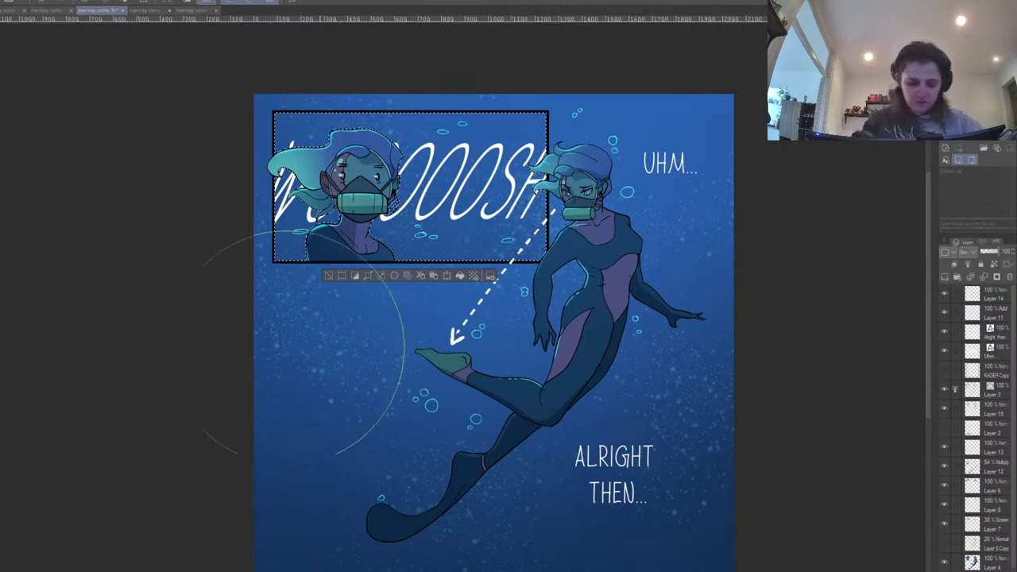
Look through the other open comic pages to compare their colouring and panel backgrounds.
{"action": "left_click", "coordinate": [154, 10]}
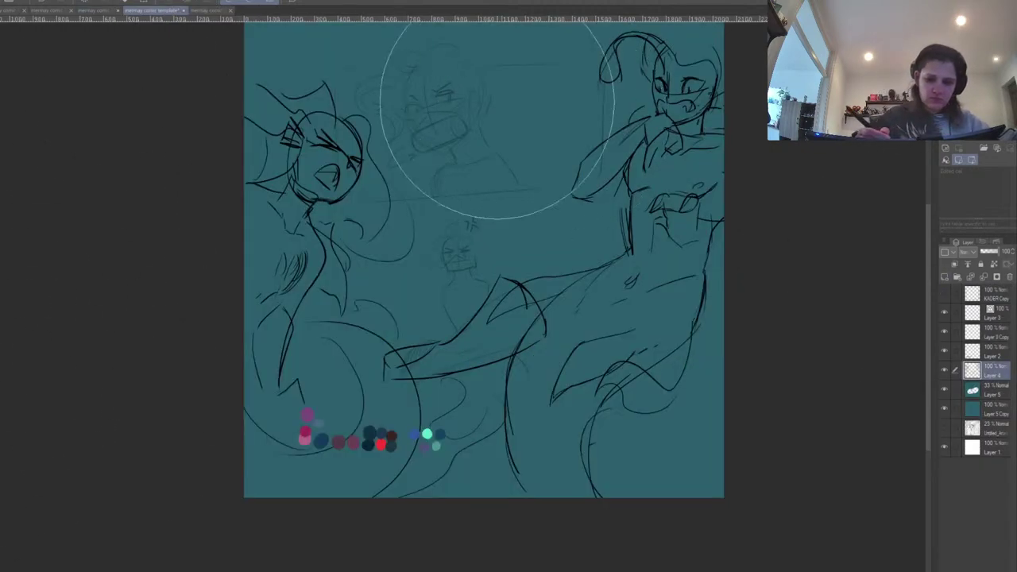
{"action": "left_click", "coordinate": [209, 11]}
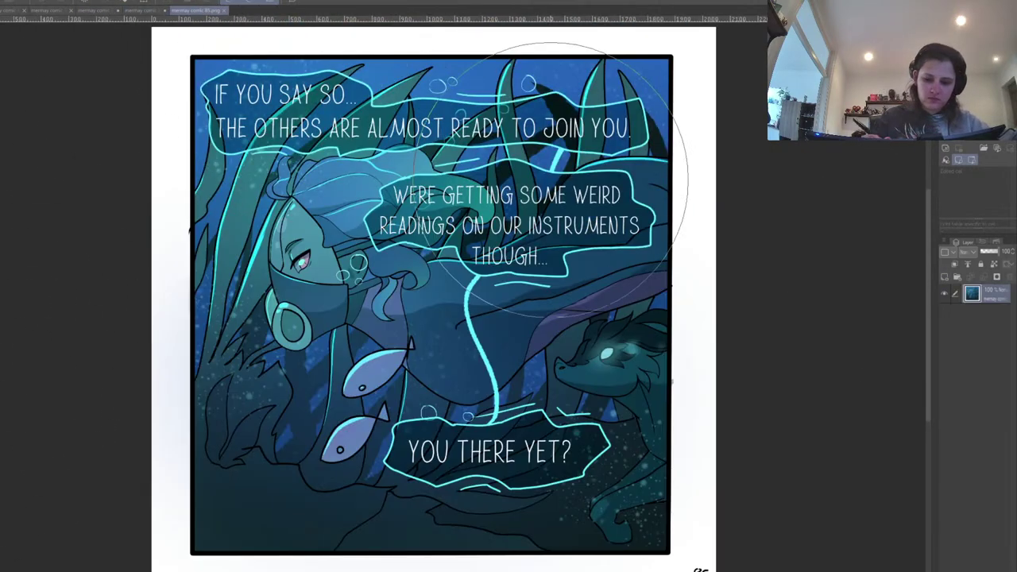
{"action": "left_click", "coordinate": [54, 10]}
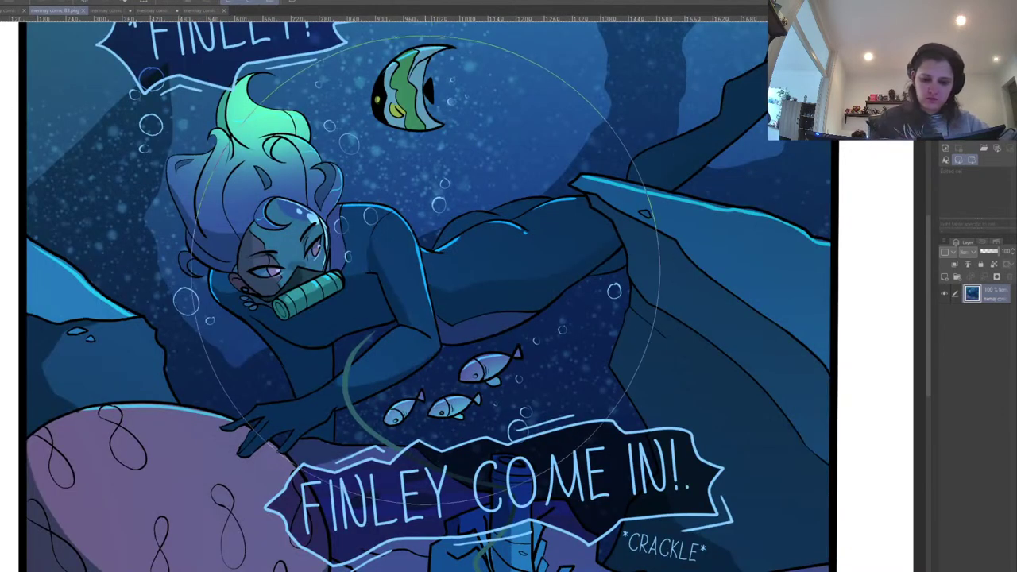
{"action": "left_click", "coordinate": [16, 10]}
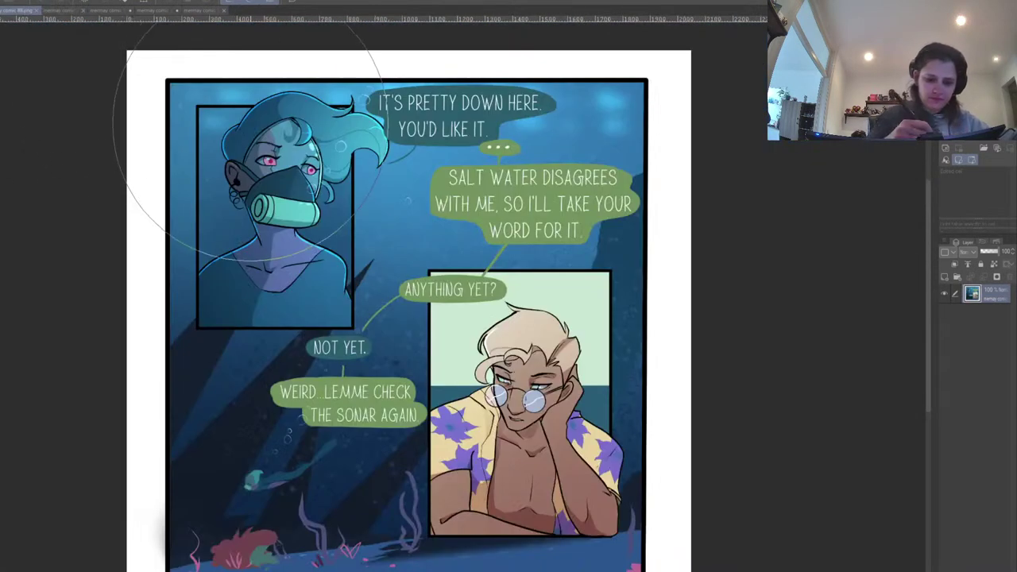
{"action": "left_click", "coordinate": [2, 10]}
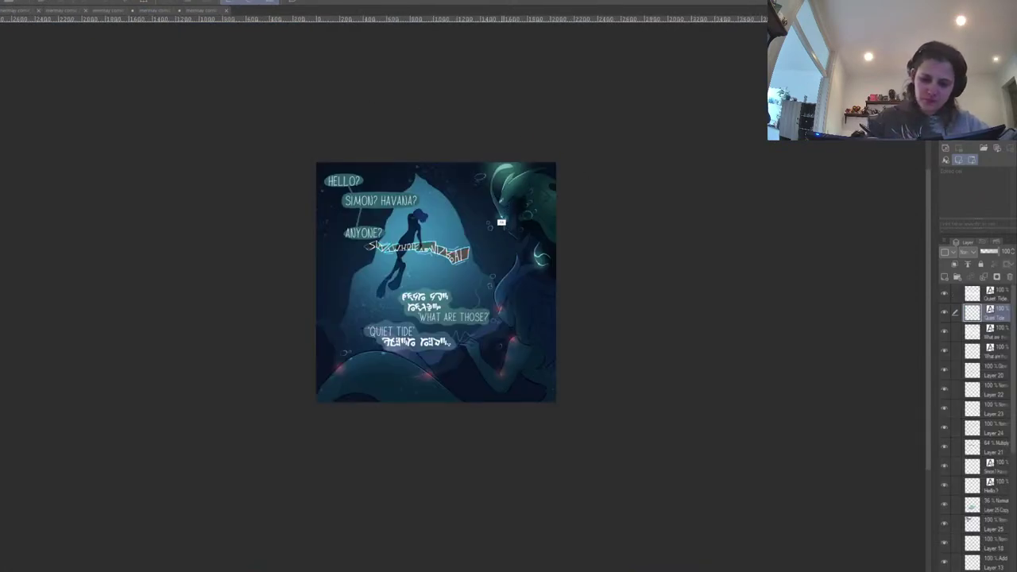
Shade the inset panel's background dark blue behind the WOOOOOSH lettering, set the layer to Multiply and clear the selection.
{"action": "left_click", "coordinate": [202, 11]}
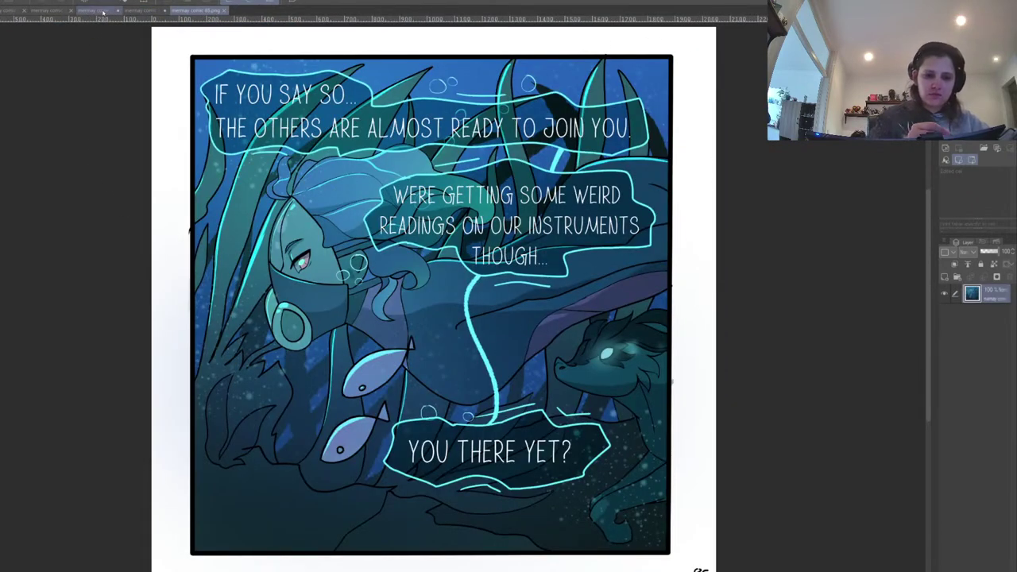
{"action": "left_click", "coordinate": [102, 11]}
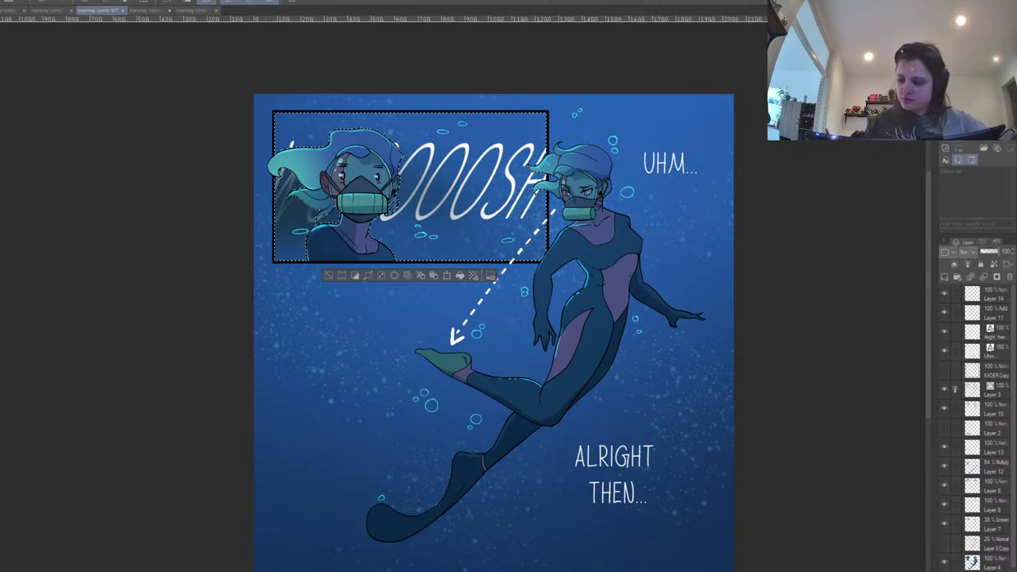
{"action": "key", "text": "ctrl+z"}
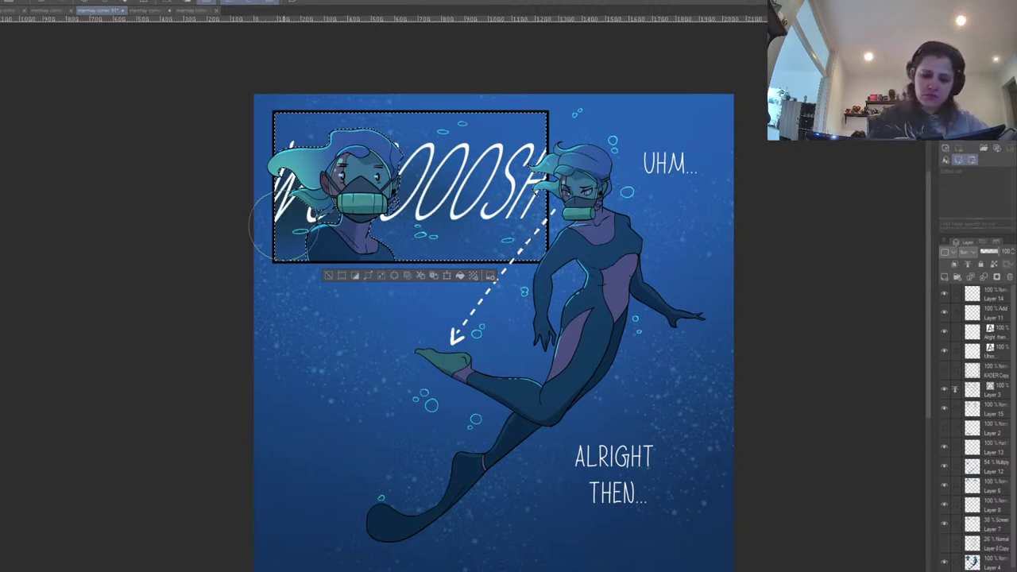
{"action": "left_click", "coordinate": [968, 252]}
{"action": "left_click", "coordinate": [975, 281]}
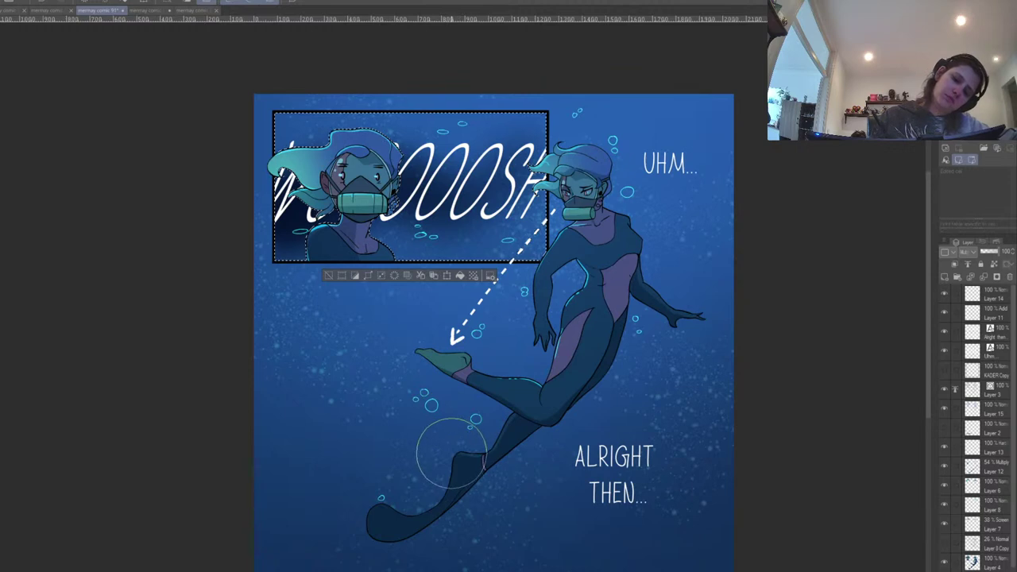
{"action": "left_click_drag", "start_coordinate": [777, 323], "coordinate": [640, 243]}
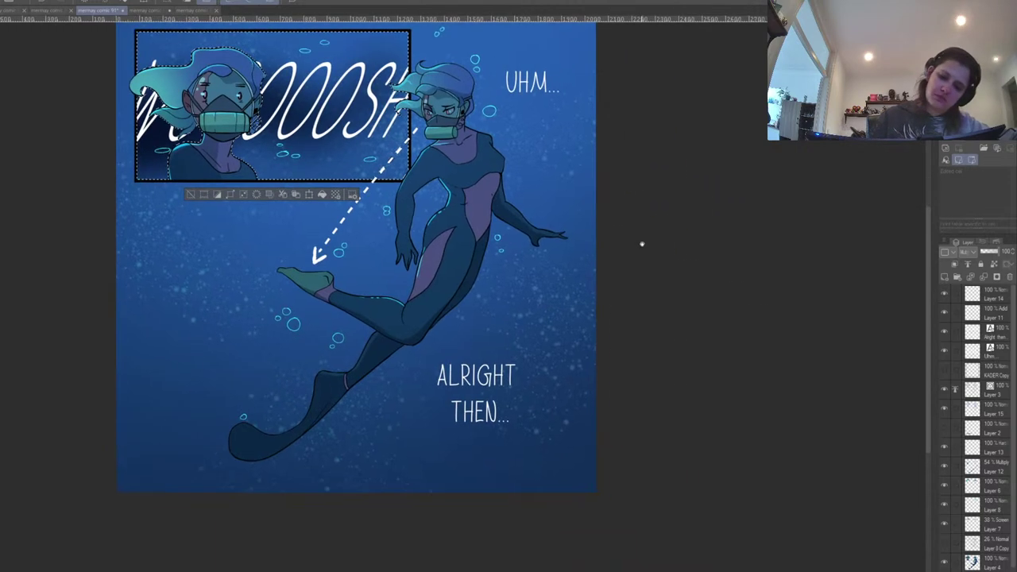
{"action": "key", "text": "ctrl+d"}
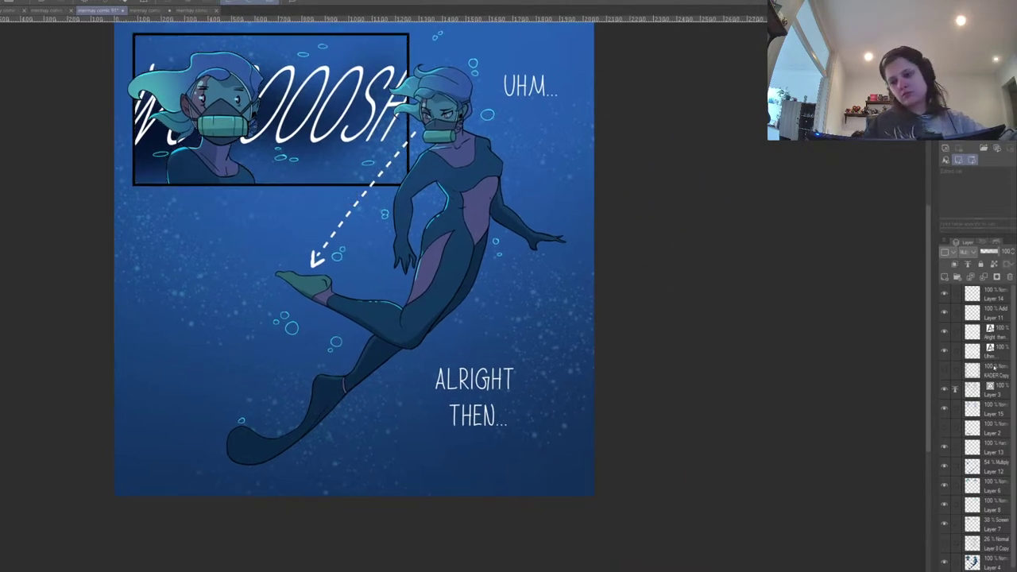
Outline three jagged rock silhouettes along the page's side edges with a polygonal selection on a new layer behind the figure.
{"action": "scroll", "coordinate": [994, 367], "scroll_direction": "down", "scroll_amount": 3}
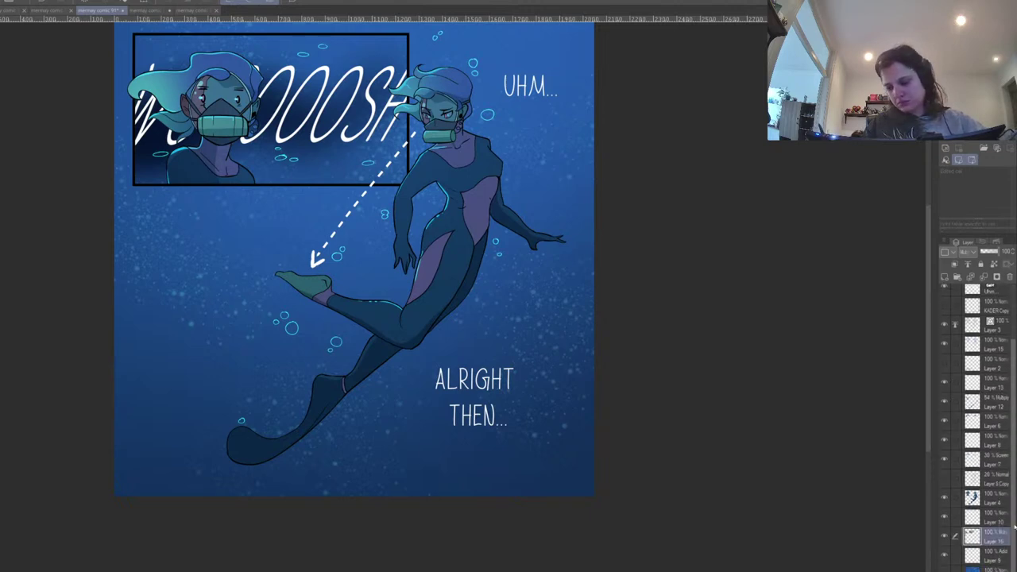
{"action": "left_click", "coordinate": [995, 569]}
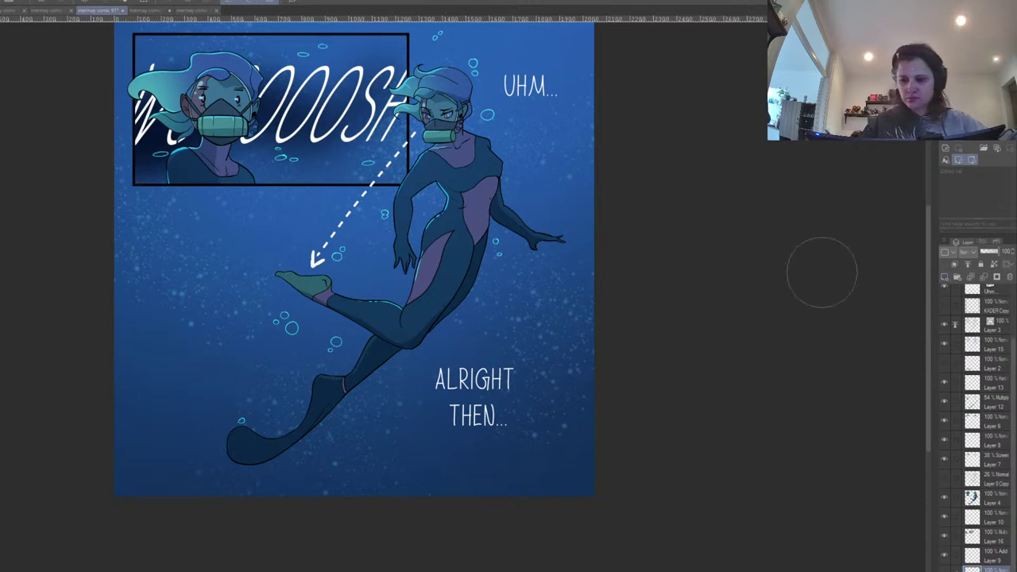
{"action": "left_click", "coordinate": [63, 301]}
{"action": "left_click", "coordinate": [230, 199]}
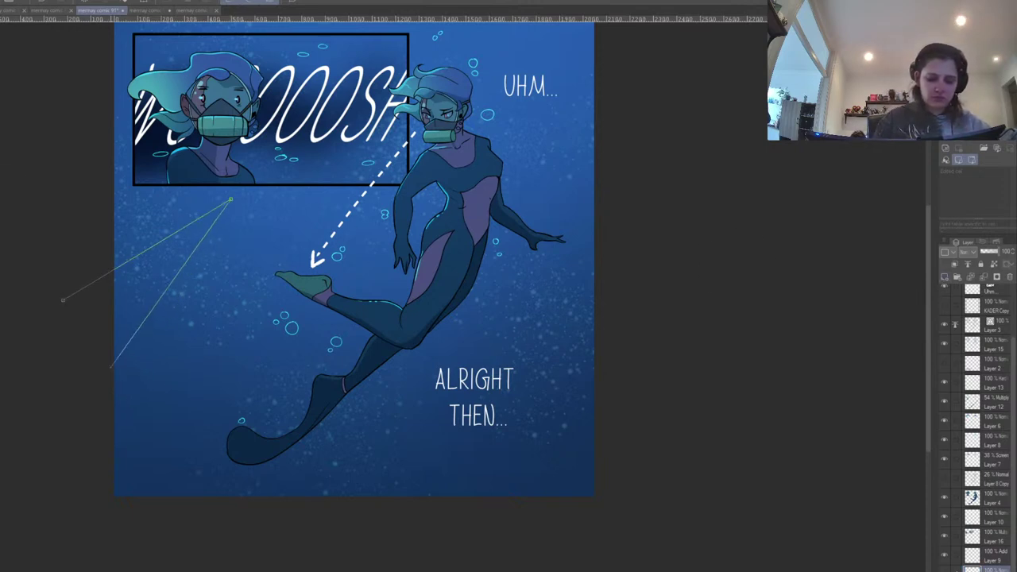
{"action": "left_click", "coordinate": [100, 381]}
{"action": "left_click", "coordinate": [97, 430]}
{"action": "left_click", "coordinate": [270, 348]}
{"action": "left_click", "coordinate": [187, 514]}
{"action": "left_click", "coordinate": [544, 527]}
{"action": "left_click", "coordinate": [553, 326]}
{"action": "left_click", "coordinate": [631, 475]}
{"action": "left_click", "coordinate": [346, 570]}
{"action": "left_click", "coordinate": [63, 517]}
{"action": "left_click", "coordinate": [36, 333]}
{"action": "left_click", "coordinate": [64, 300]}
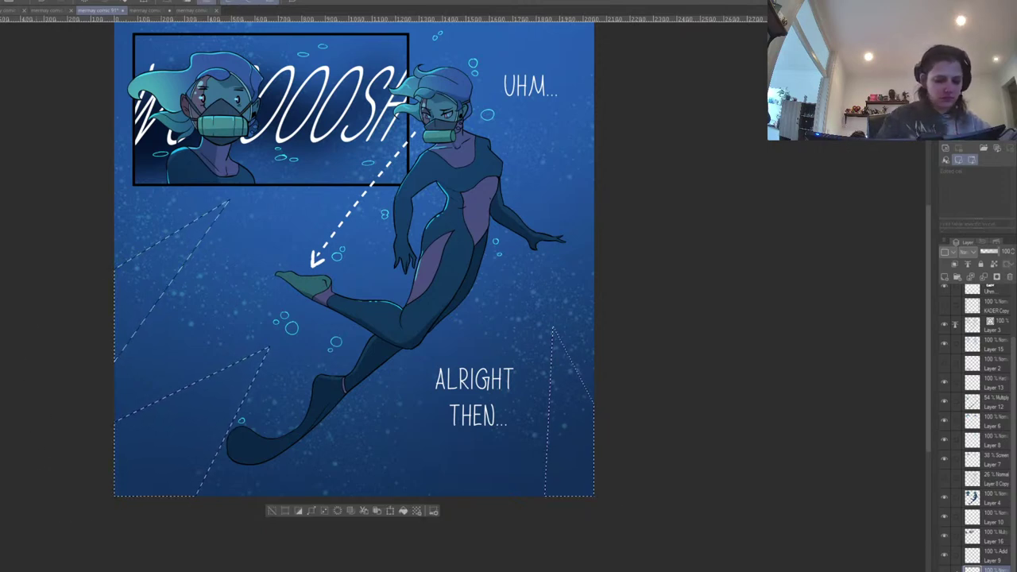
Fill the selected rock silhouettes with dark teal, set their layer to Multiply at reduced opacity and clear the selection.
{"action": "left_click_drag", "start_coordinate": [68, 397], "coordinate": [681, 342]}
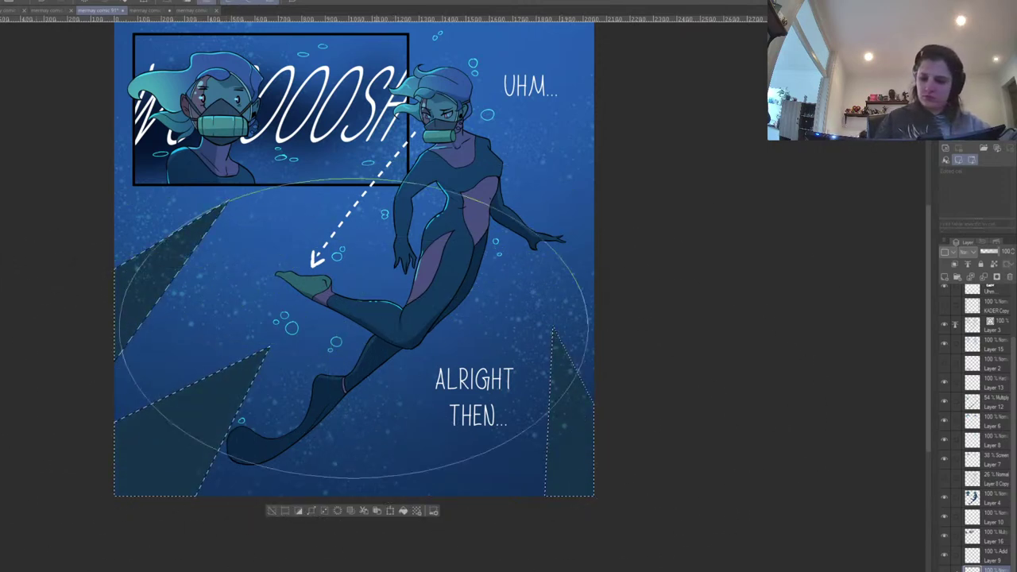
{"action": "left_click", "coordinate": [969, 254]}
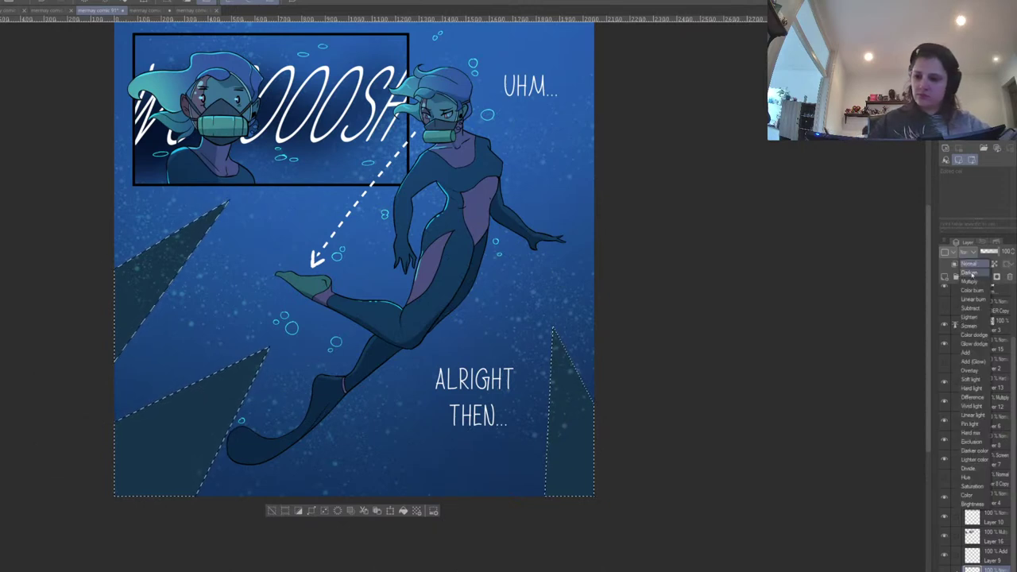
{"action": "left_click", "coordinate": [976, 281]}
{"action": "left_click", "coordinate": [991, 251]}
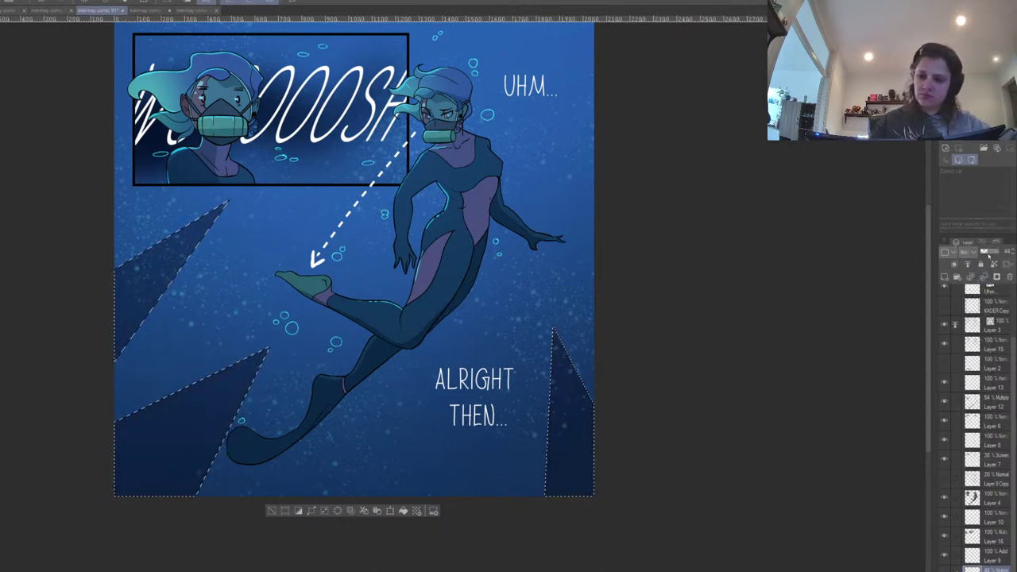
{"action": "key", "text": "ctrl+d"}
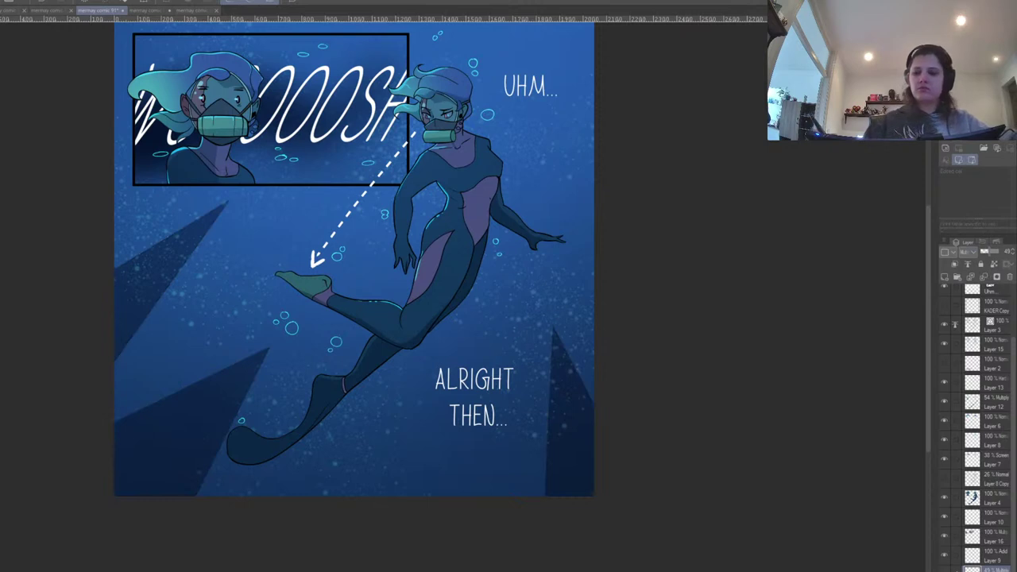
{"action": "key", "text": "ctrl+minus"}
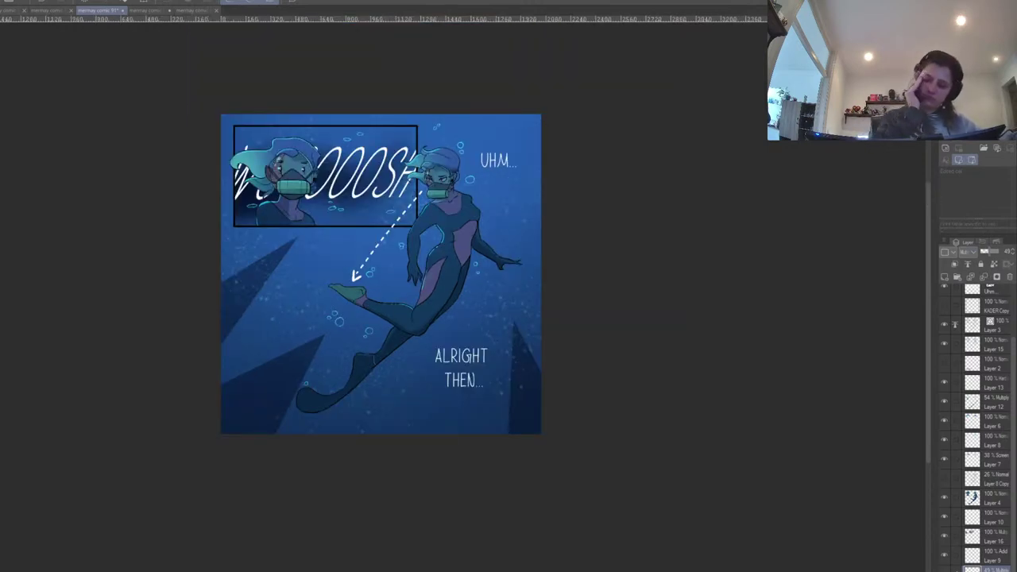
Undo the rock silhouettes' fill and layer settings and clear their selection.
{"action": "key", "text": "ctrl+z"}
{"action": "key", "text": "ctrl+z"}
{"action": "key", "text": "ctrl+z"}
{"action": "key", "text": "ctrl+z"}
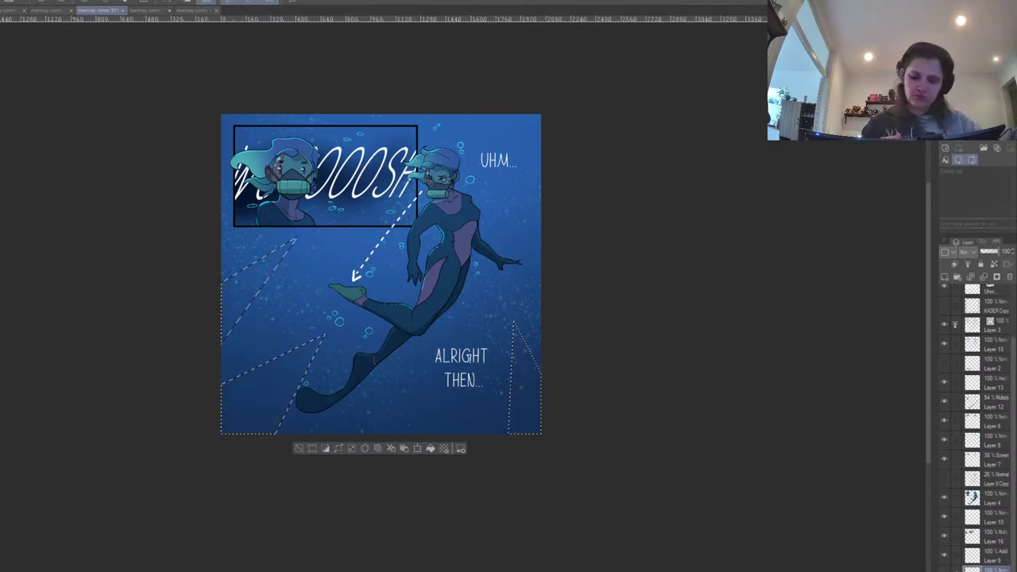
{"action": "key", "text": "ctrl+d"}
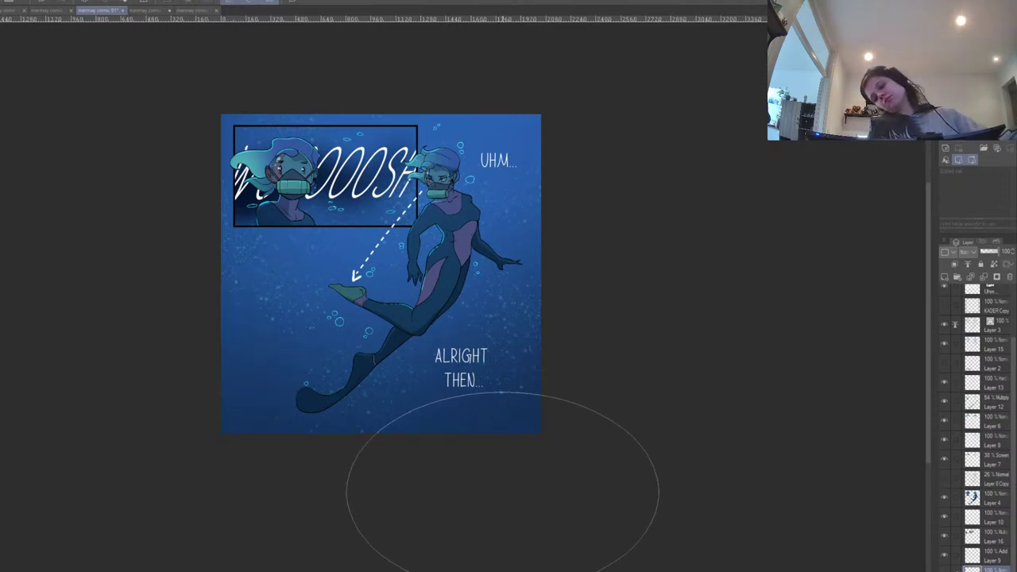
Check the other open comic pages for reference, and add a new layer above Layer 15 on the WOOOOOSH page.
{"action": "left_click", "coordinate": [147, 10]}
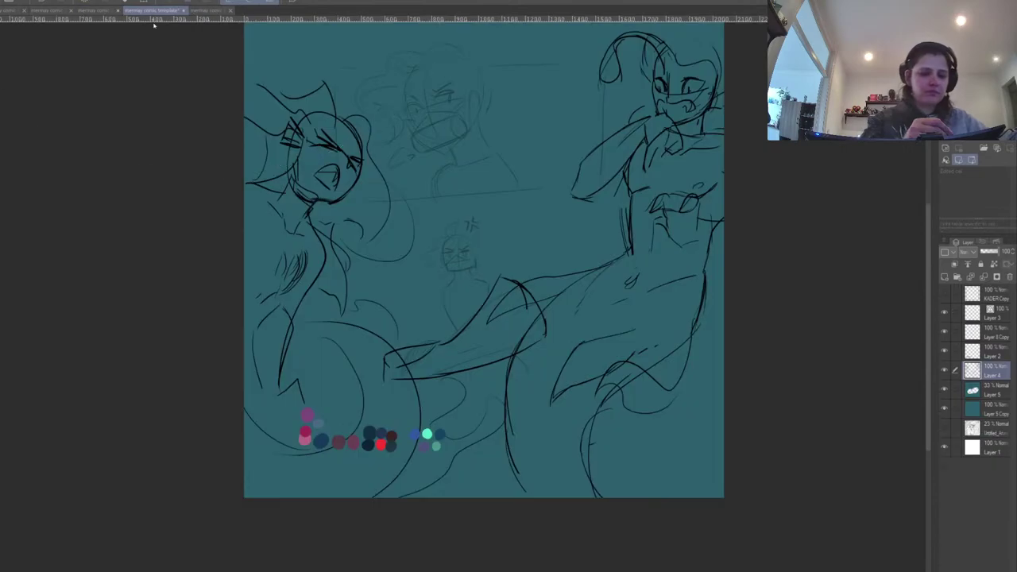
{"action": "left_click", "coordinate": [206, 10]}
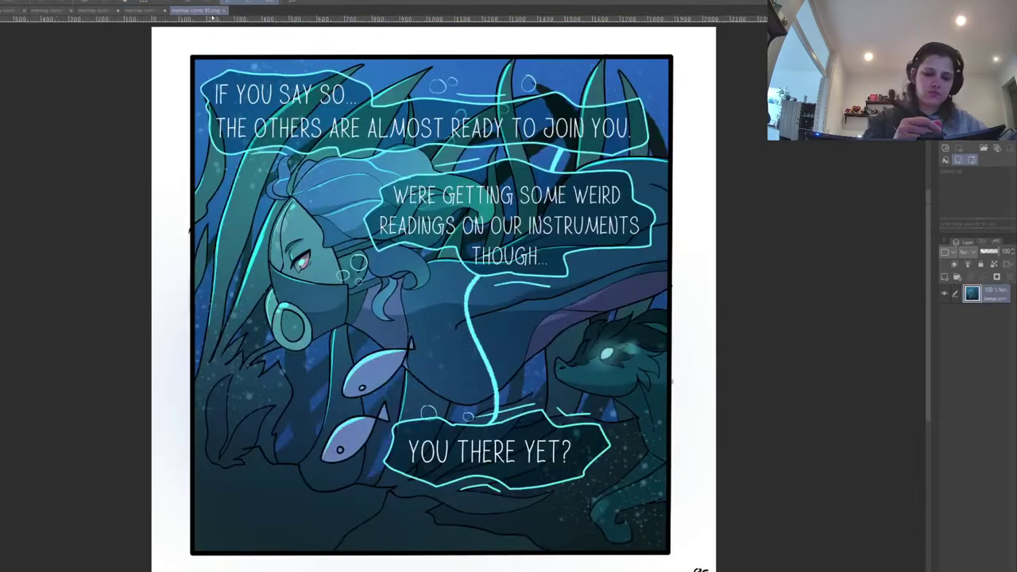
{"action": "left_click", "coordinate": [12, 10]}
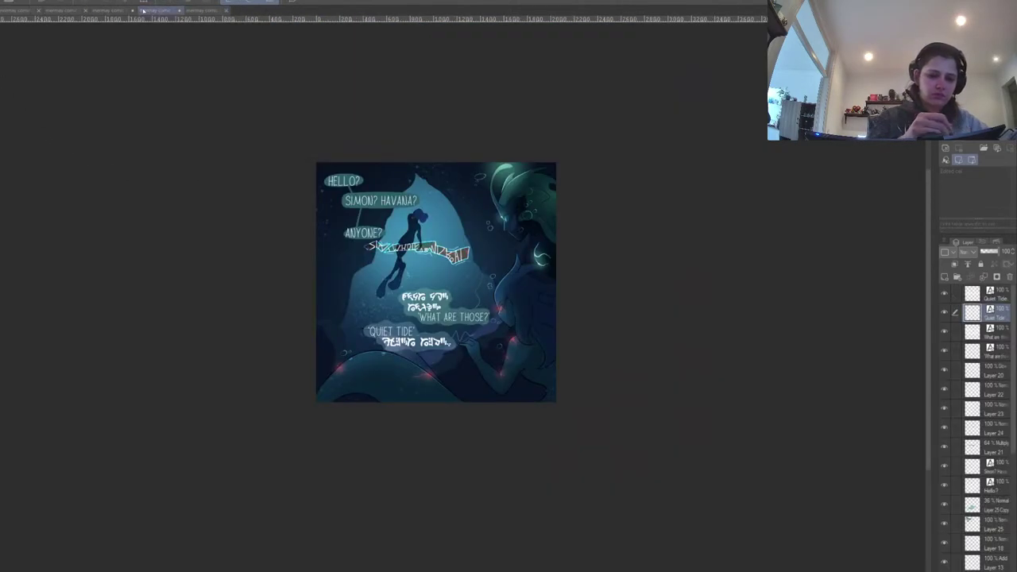
{"action": "key", "text": "ctrl+shift+Tab"}
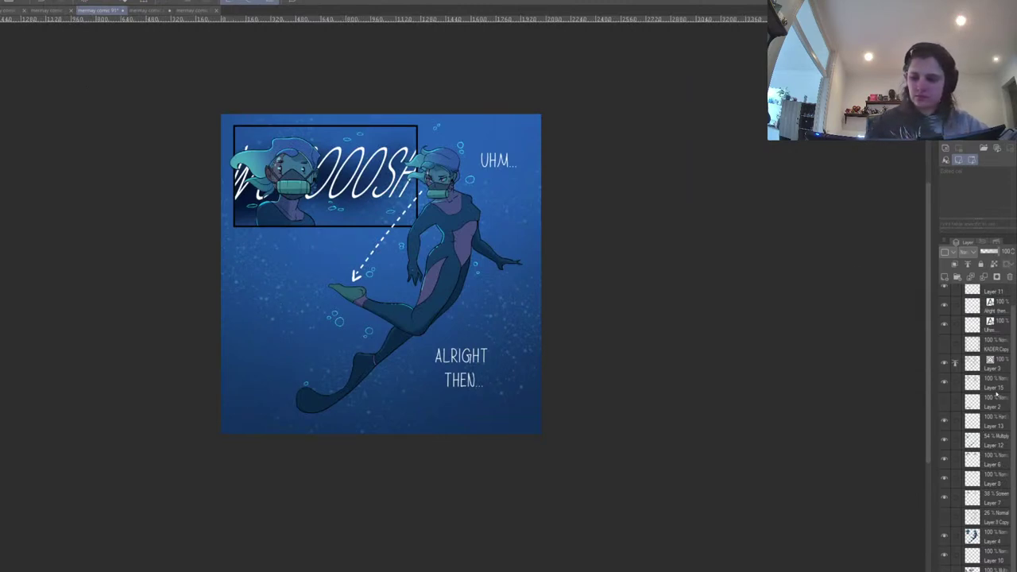
{"action": "left_click", "coordinate": [995, 386]}
{"action": "left_click", "coordinate": [946, 277]}
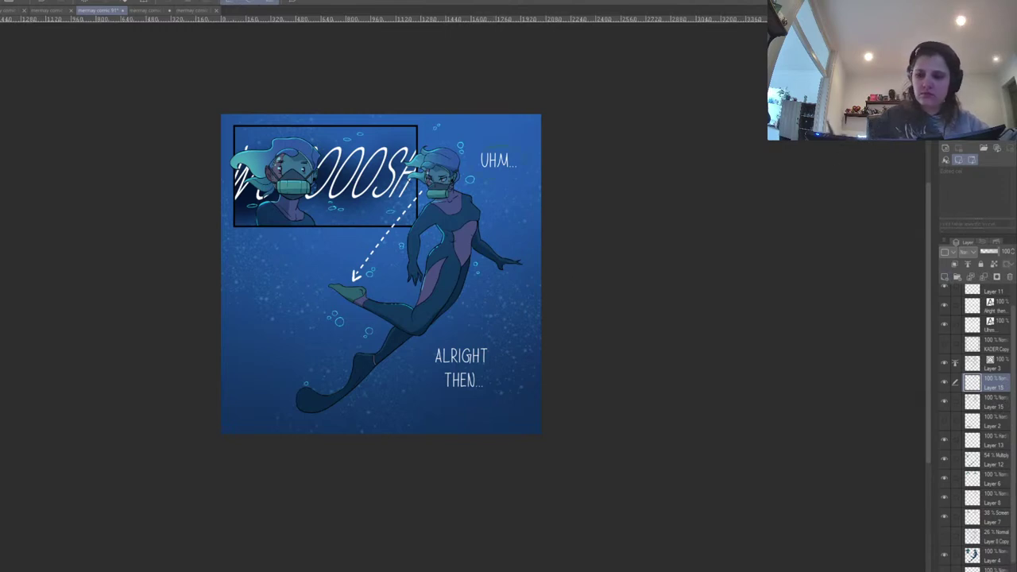
Paint a teal oval speech bubble behind "UHM..." and two joined ovals behind "ALRIGHT THEN...".
{"action": "key", "text": "ctrl+plus"}
{"action": "left_click_drag", "start_coordinate": [632, 115], "coordinate": [596, 252]}
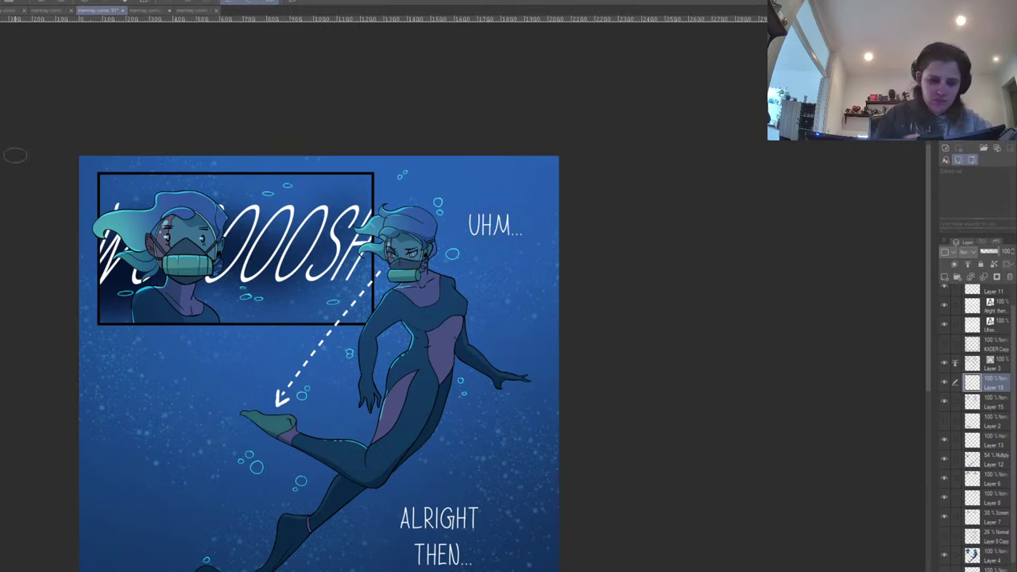
{"action": "mouse_move", "coordinate": [473, 222]}
{"action": "left_mouse_down"}
{"action": "mouse_move", "coordinate": [494, 212]}
{"action": "mouse_move", "coordinate": [515, 235]}
{"action": "mouse_move", "coordinate": [480, 235]}
{"action": "mouse_move", "coordinate": [473, 217]}
{"action": "mouse_move", "coordinate": [529, 225]}
{"action": "mouse_move", "coordinate": [483, 213]}
{"action": "mouse_move", "coordinate": [505, 232]}
{"action": "left_mouse_up"}
{"action": "key", "text": "ctrl+z"}
{"action": "mouse_move", "coordinate": [447, 510]}
{"action": "left_mouse_down"}
{"action": "mouse_move", "coordinate": [405, 514]}
{"action": "mouse_move", "coordinate": [479, 519]}
{"action": "mouse_move", "coordinate": [400, 526]}
{"action": "mouse_move", "coordinate": [438, 502]}
{"action": "mouse_move", "coordinate": [467, 527]}
{"action": "mouse_move", "coordinate": [402, 529]}
{"action": "mouse_move", "coordinate": [448, 509]}
{"action": "mouse_move", "coordinate": [478, 520]}
{"action": "mouse_move", "coordinate": [439, 534]}
{"action": "mouse_move", "coordinate": [401, 516]}
{"action": "left_mouse_up"}
{"action": "left_click_drag", "start_coordinate": [512, 518], "coordinate": [534, 469]}
{"action": "mouse_move", "coordinate": [480, 495]}
{"action": "left_mouse_down"}
{"action": "mouse_move", "coordinate": [457, 513]}
{"action": "mouse_move", "coordinate": [425, 501]}
{"action": "mouse_move", "coordinate": [445, 489]}
{"action": "mouse_move", "coordinate": [489, 516]}
{"action": "mouse_move", "coordinate": [445, 518]}
{"action": "mouse_move", "coordinate": [431, 503]}
{"action": "mouse_move", "coordinate": [467, 495]}
{"action": "mouse_move", "coordinate": [496, 506]}
{"action": "mouse_move", "coordinate": [463, 514]}
{"action": "mouse_move", "coordinate": [454, 475]}
{"action": "mouse_move", "coordinate": [463, 509]}
{"action": "left_mouse_up"}
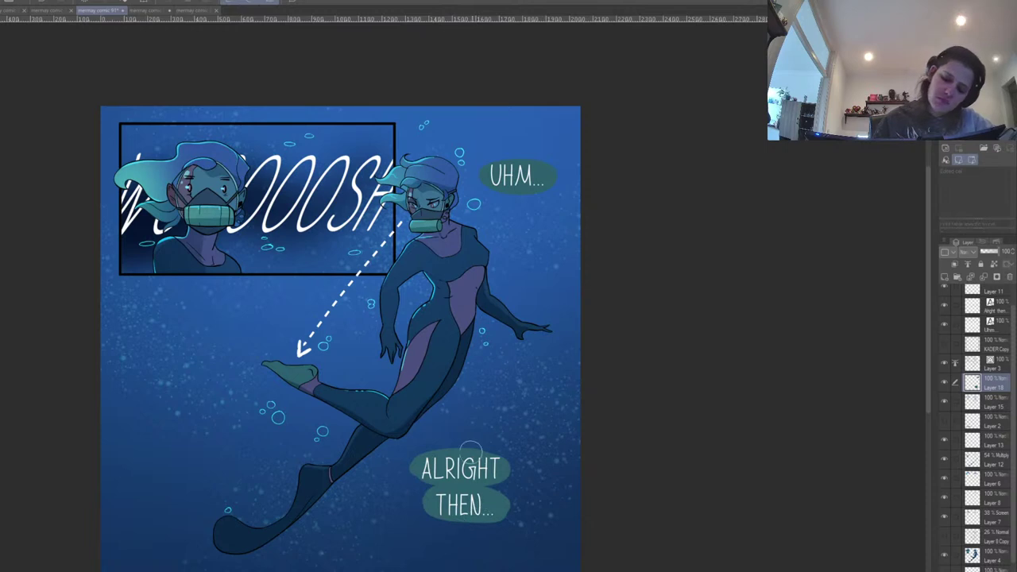
{"action": "left_click_drag", "start_coordinate": [423, 465], "coordinate": [427, 476]}
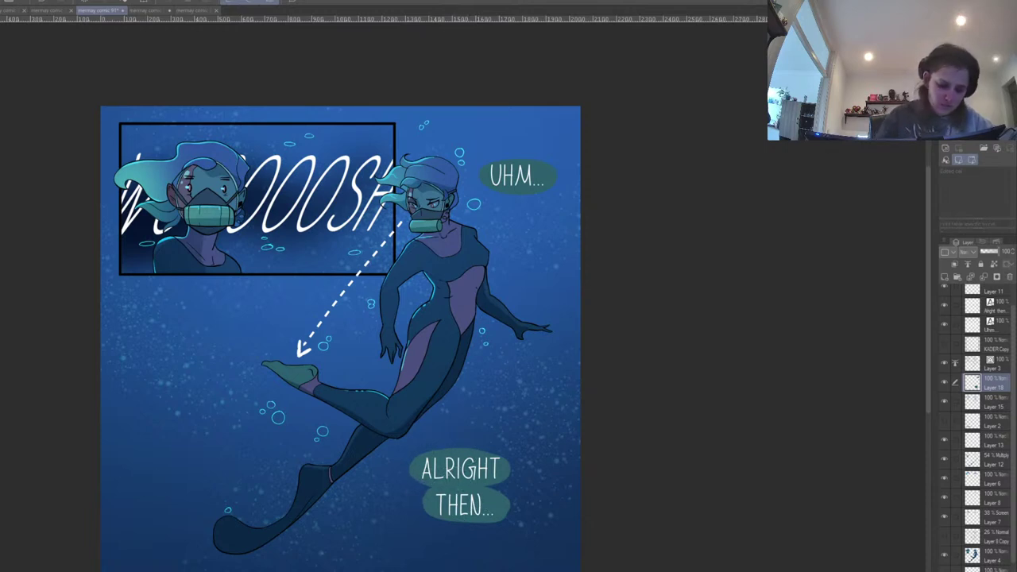
Try linking the two speech bubbles with a thin straight teal line and moving their layer behind the figure.
{"action": "left_click_drag", "start_coordinate": [521, 193], "coordinate": [487, 307]}
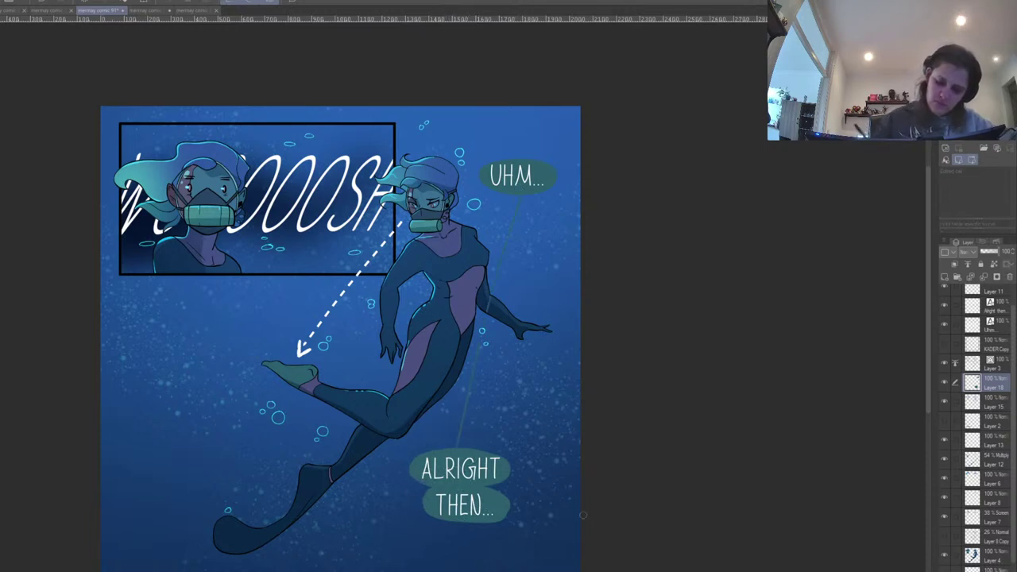
{"action": "left_click_drag", "start_coordinate": [991, 385], "coordinate": [984, 556]}
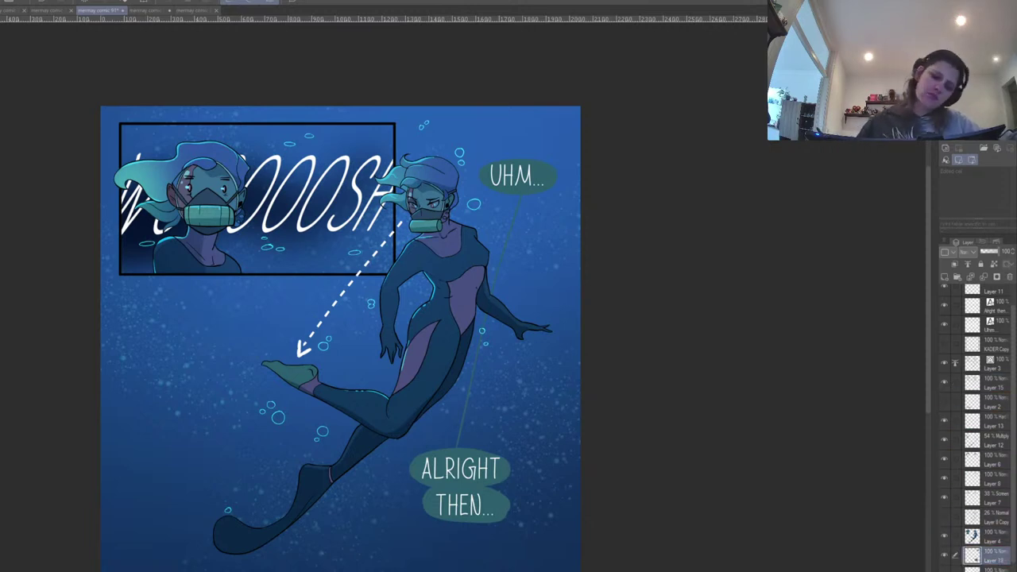
{"action": "left_click_drag", "start_coordinate": [647, 244], "coordinate": [640, 223]}
{"action": "key", "text": "ctrl+z"}
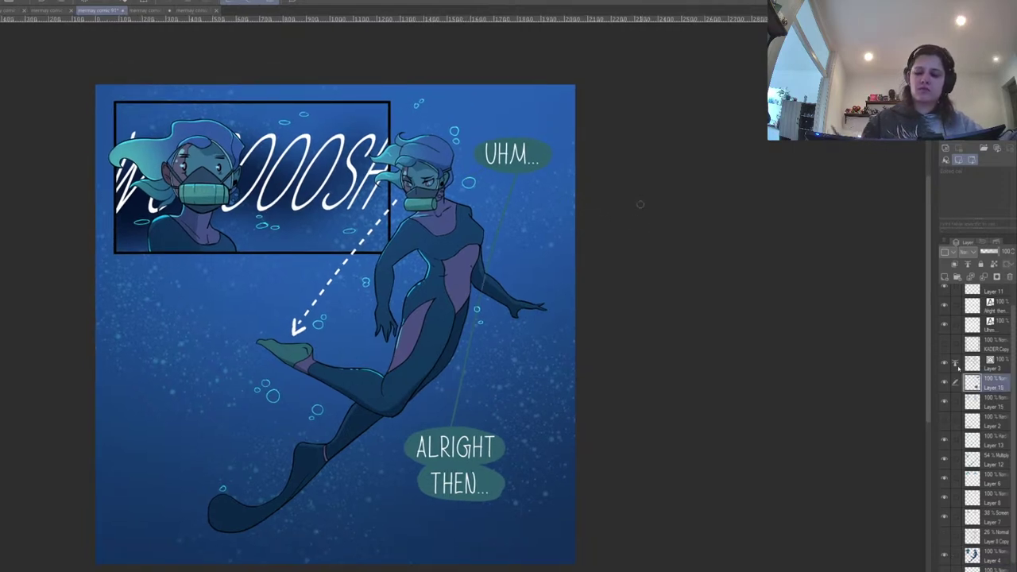
Move the speech-bubble layer below Layer 4 and connect the two bubbles with a curved teal line behind the figure.
{"action": "left_click_drag", "start_coordinate": [981, 385], "coordinate": [979, 564]}
{"action": "mouse_move", "coordinate": [509, 170]}
{"action": "left_mouse_down"}
{"action": "mouse_move", "coordinate": [533, 227]}
{"action": "mouse_move", "coordinate": [477, 325]}
{"action": "mouse_move", "coordinate": [453, 425]}
{"action": "left_mouse_up"}
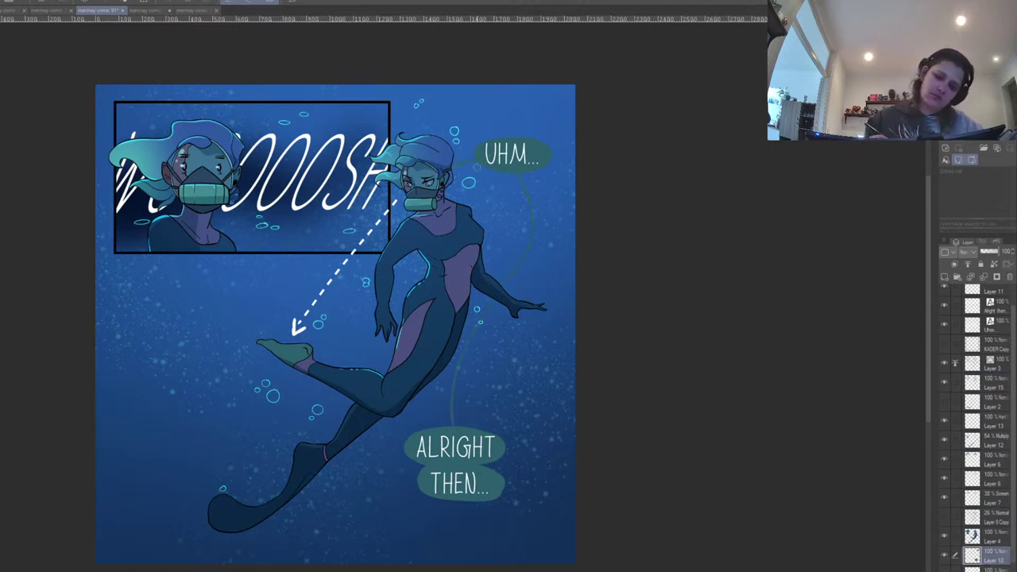
{"action": "scroll", "coordinate": [560, 240], "scroll_direction": "down", "scroll_amount": 1}
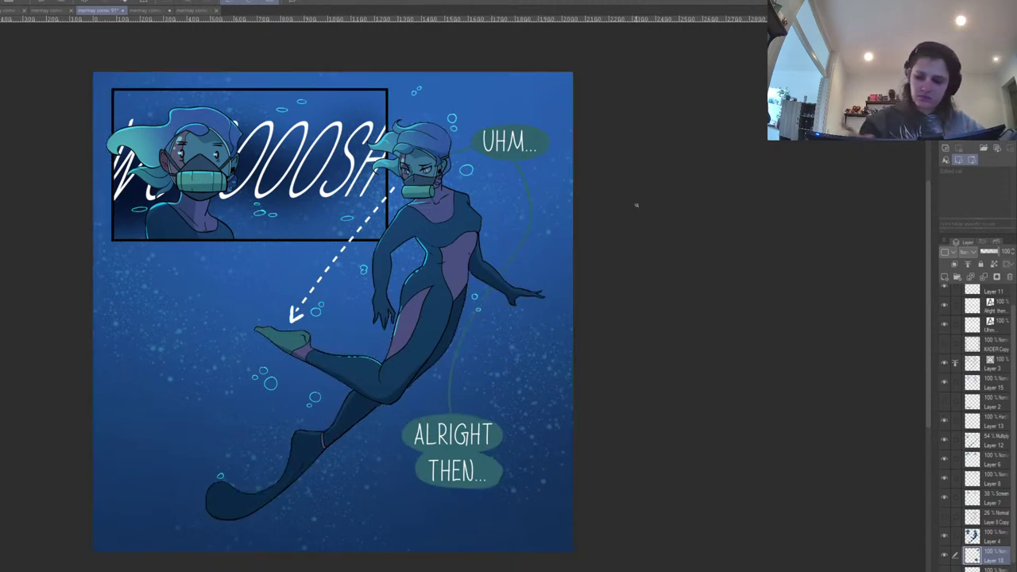
Load a selection from the Layer 4 artwork, add a new layer in Add mode above Layer 15, and clear the selection.
{"action": "left_click", "coordinate": [986, 516]}
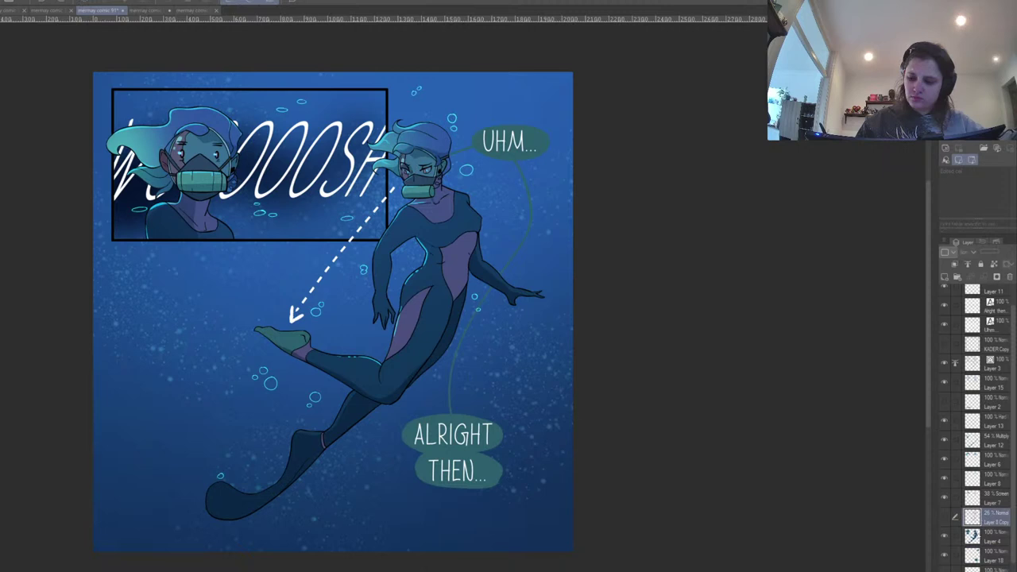
{"action": "left_click", "coordinate": [985, 534]}
{"action": "left_click", "coordinate": [973, 536], "text": "ctrl"}
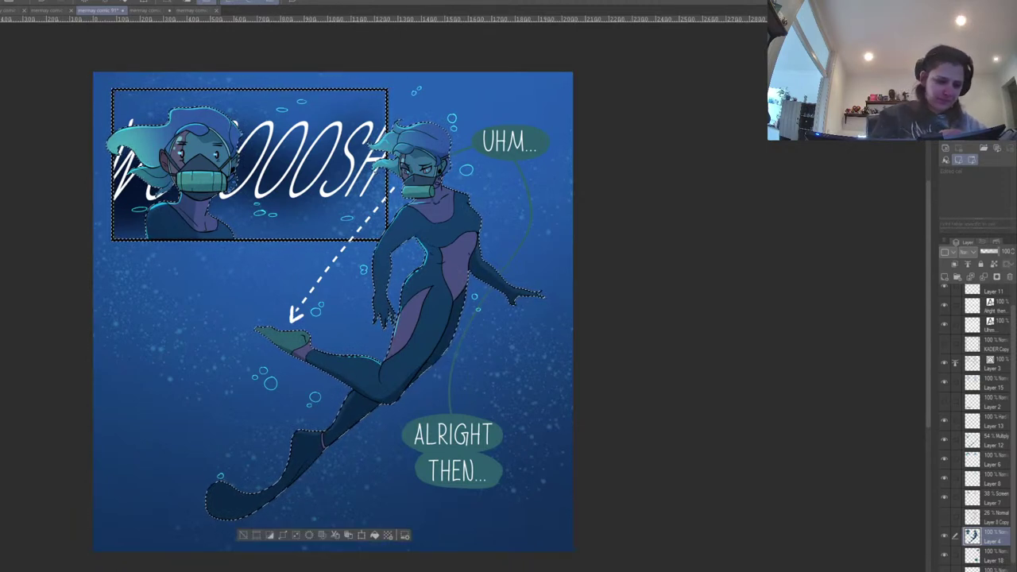
{"action": "left_click", "coordinate": [989, 383]}
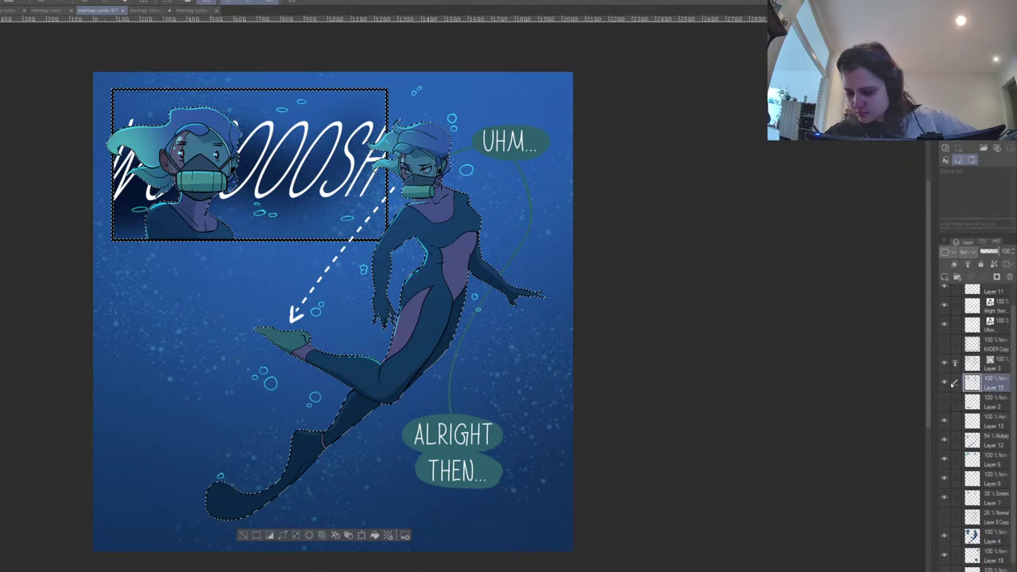
{"action": "left_click", "coordinate": [988, 401]}
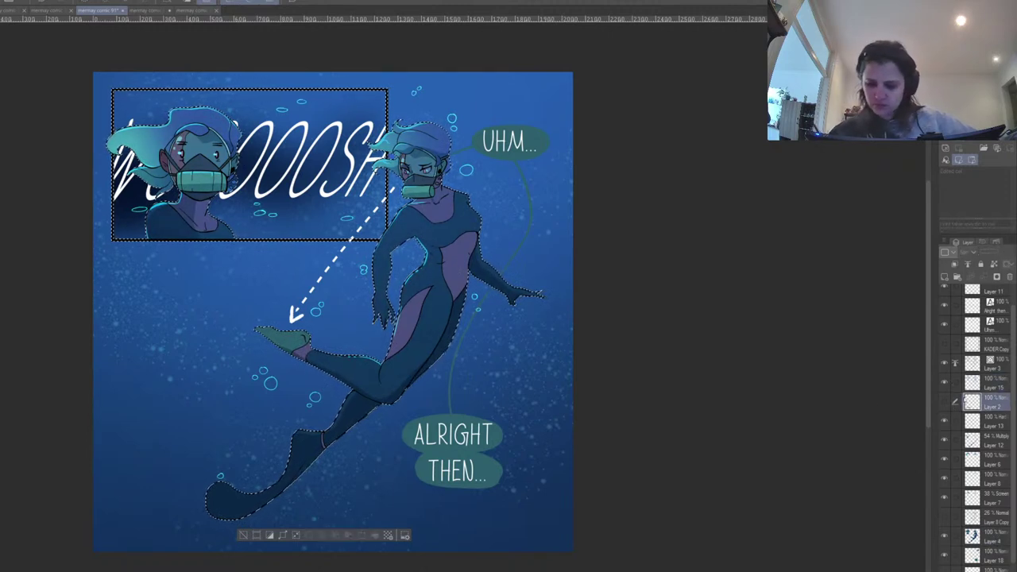
{"action": "left_click", "coordinate": [995, 368]}
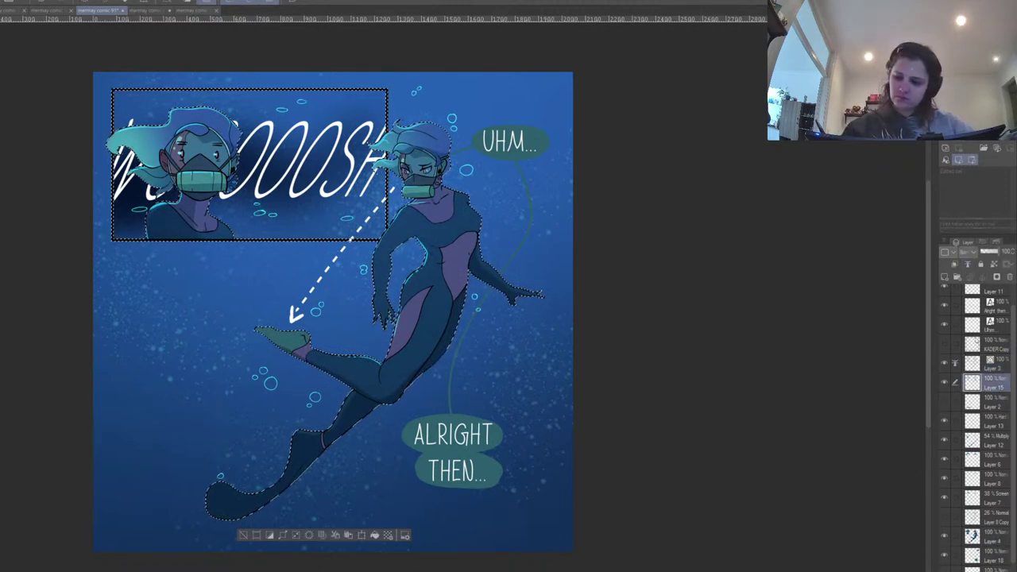
{"action": "left_click", "coordinate": [963, 251]}
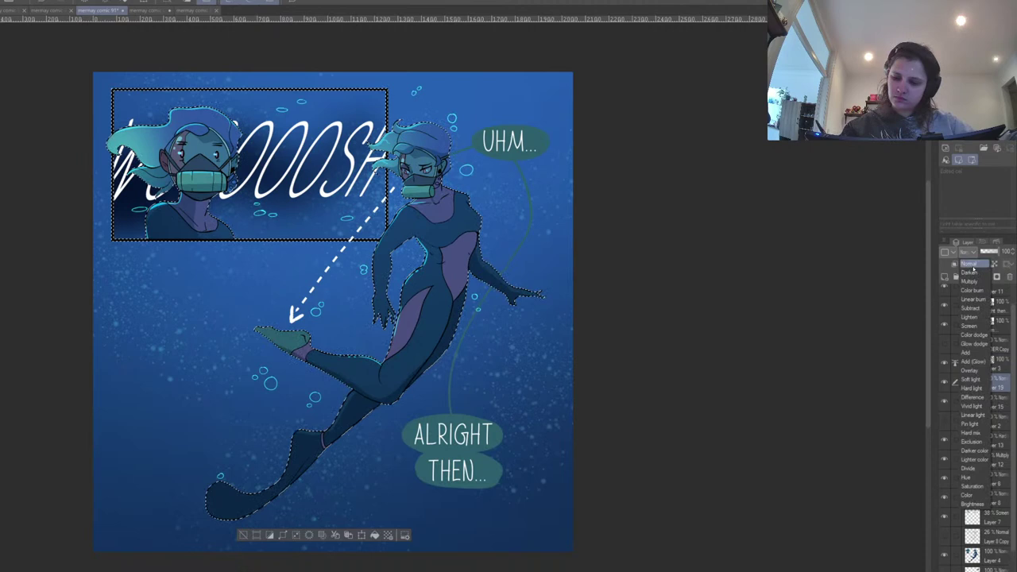
{"action": "left_click", "coordinate": [966, 352]}
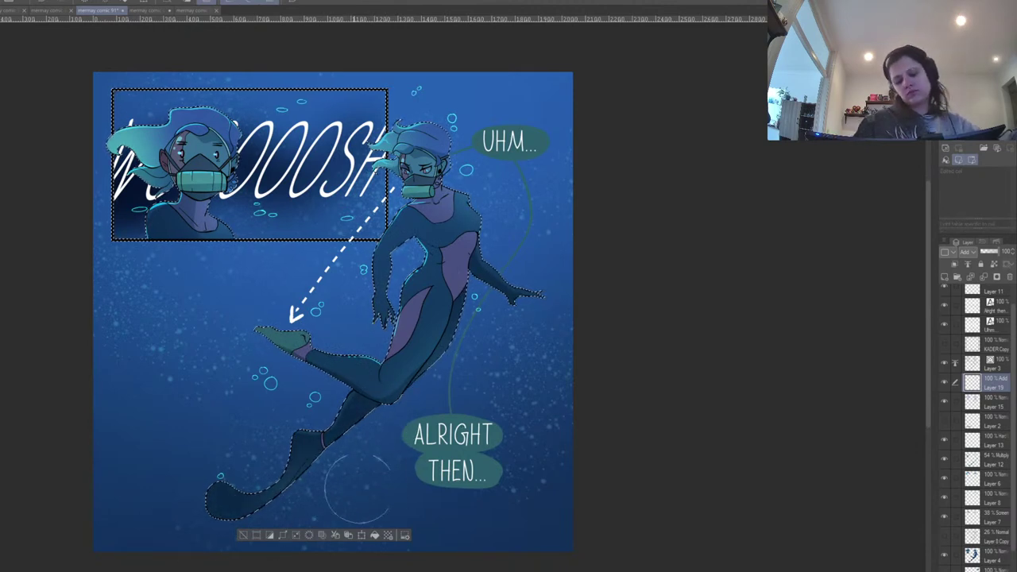
{"action": "key", "text": "ctrl+d"}
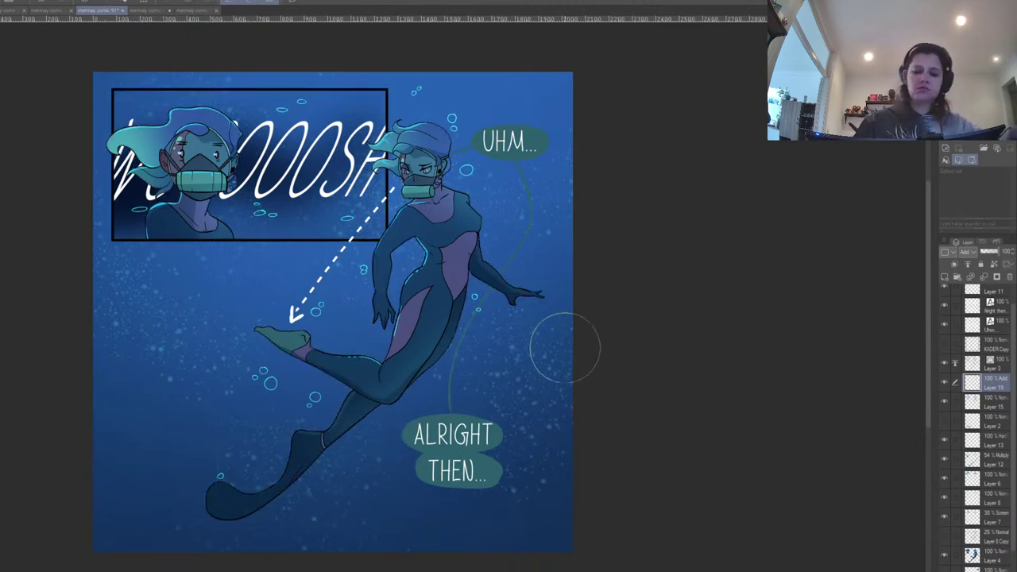
Brush lighter teal-blue tones over the background's bottom layer with a very large soft brush.
{"action": "scroll", "coordinate": [583, 282], "scroll_direction": "down", "scroll_amount": 1}
{"action": "left_click_drag", "start_coordinate": [583, 282], "coordinate": [589, 311]}
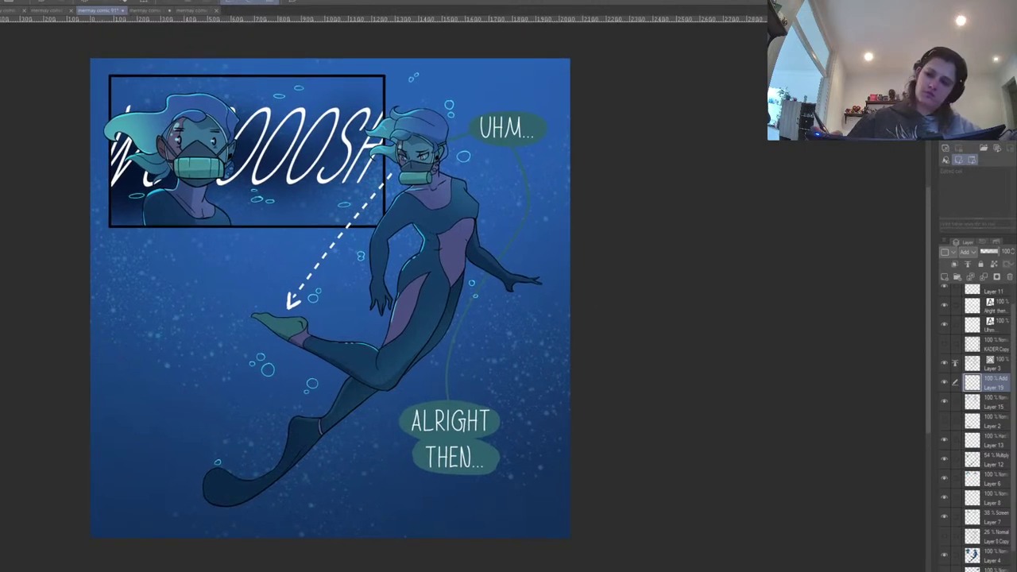
{"action": "key", "text": "ctrl+minus"}
{"action": "key", "text": "ctrl+minus"}
{"action": "left_click_drag", "start_coordinate": [838, 177], "coordinate": [837, 172]}
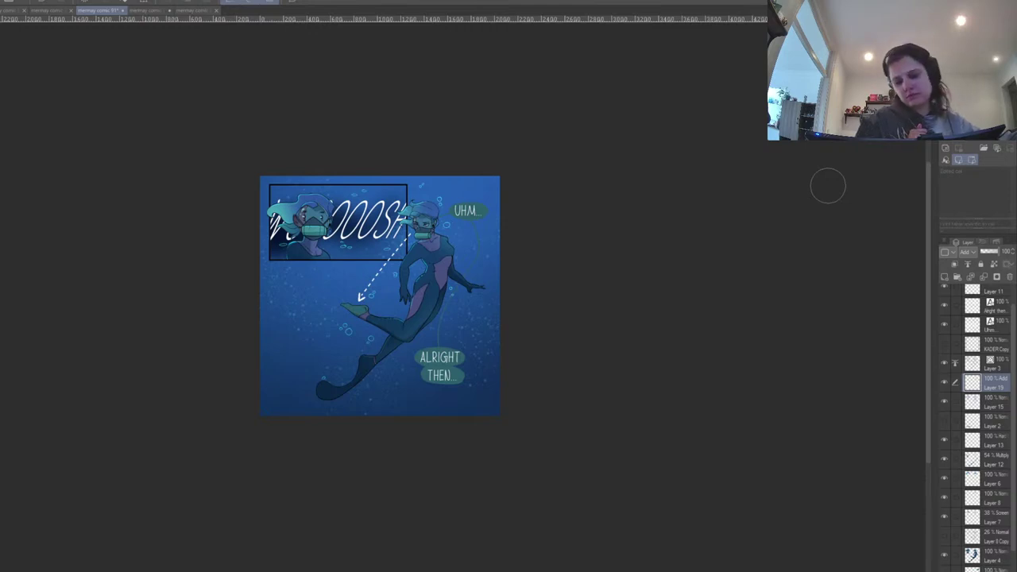
{"action": "left_click_drag", "start_coordinate": [1013, 397], "coordinate": [1013, 467]}
{"action": "left_click", "coordinate": [997, 569]}
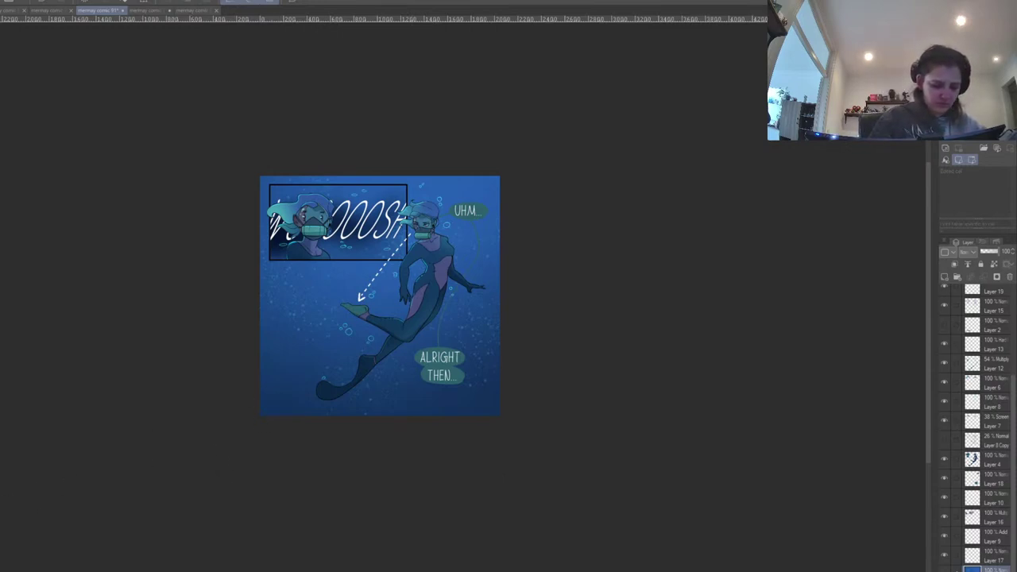
{"action": "key", "text": "]"}
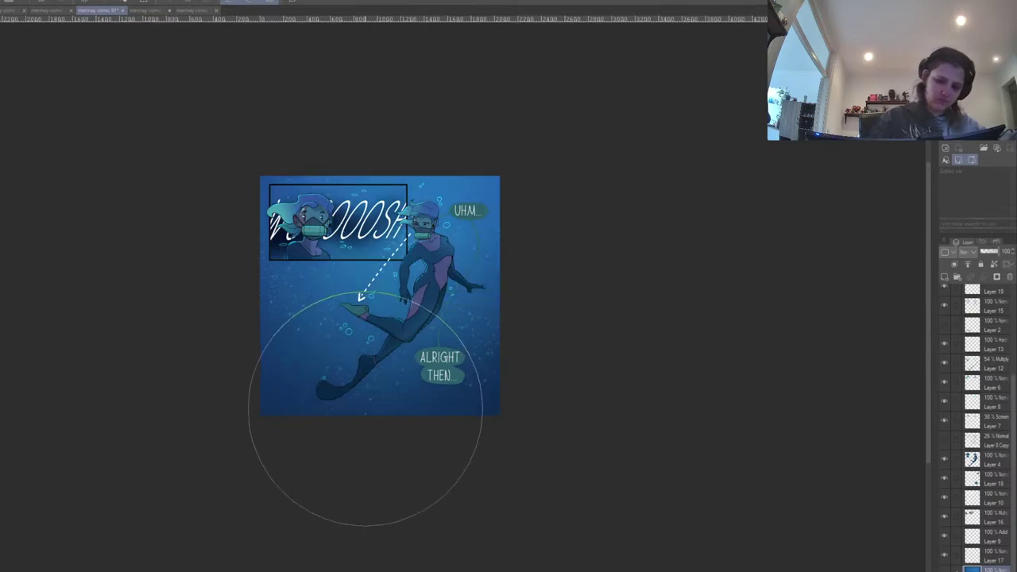
{"action": "left_click_drag", "start_coordinate": [781, 311], "coordinate": [776, 314]}
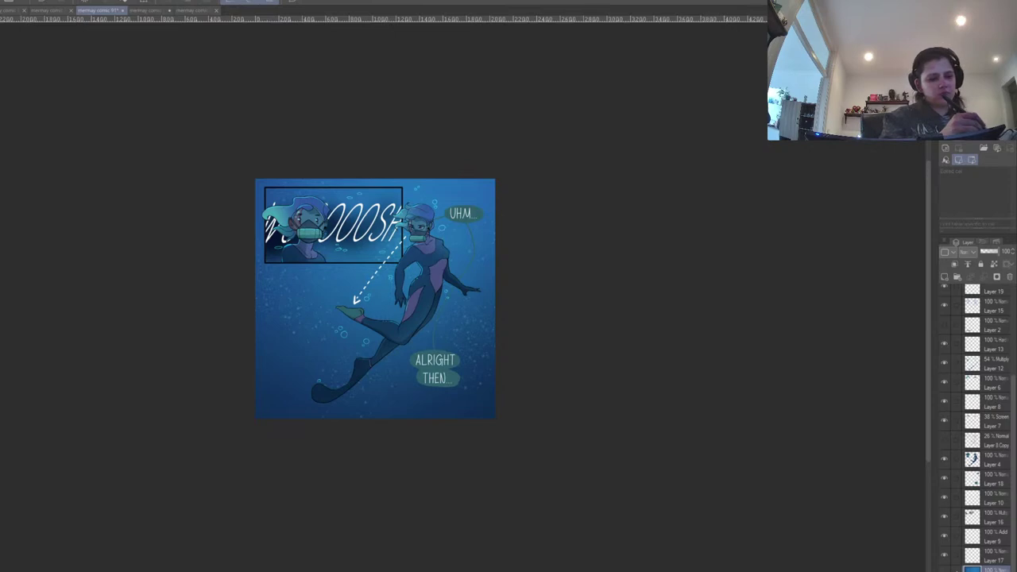
Save the layered comic page in the Mermay 2021 folder.
{"action": "key", "text": "alt+shift+s"}
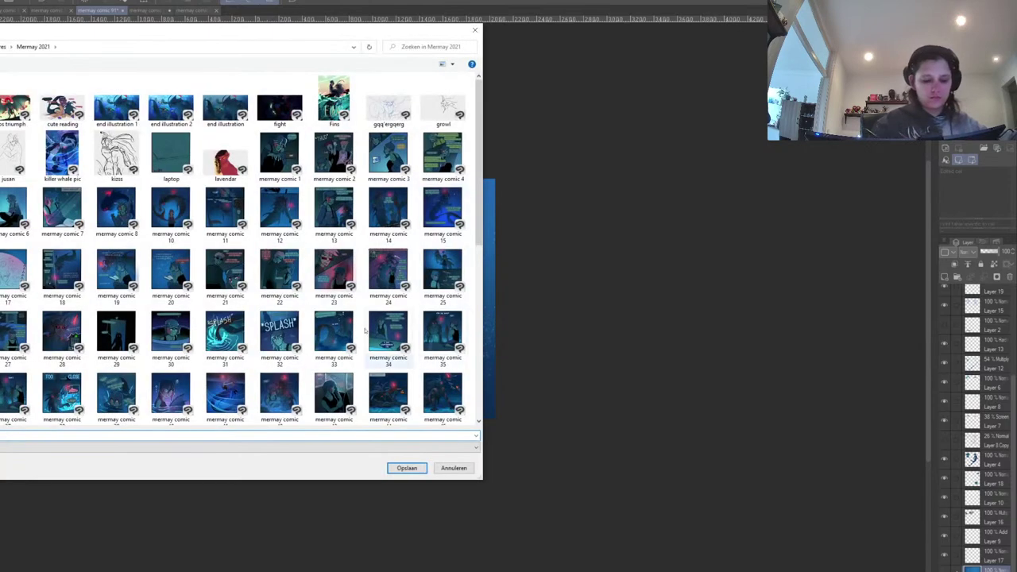
{"action": "left_click", "coordinate": [239, 447]}
{"action": "left_click", "coordinate": [238, 456]}
{"action": "left_click", "coordinate": [415, 470]}
{"action": "left_click", "coordinate": [443, 303]}
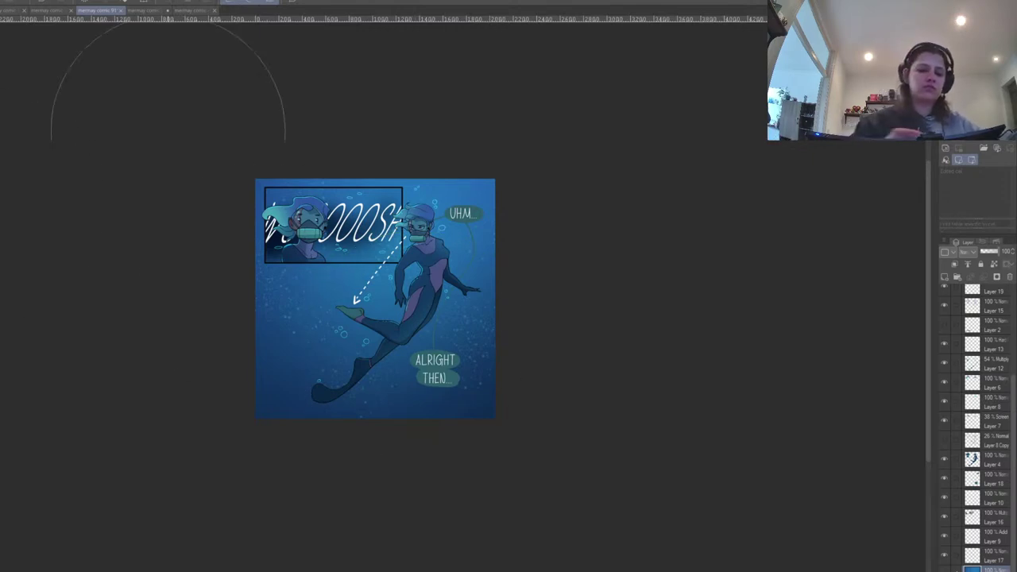
Save a PNG version of the page in the Mermay 2021 folder, accepting the loss of layer information.
{"action": "key", "text": "alt+shift+s"}
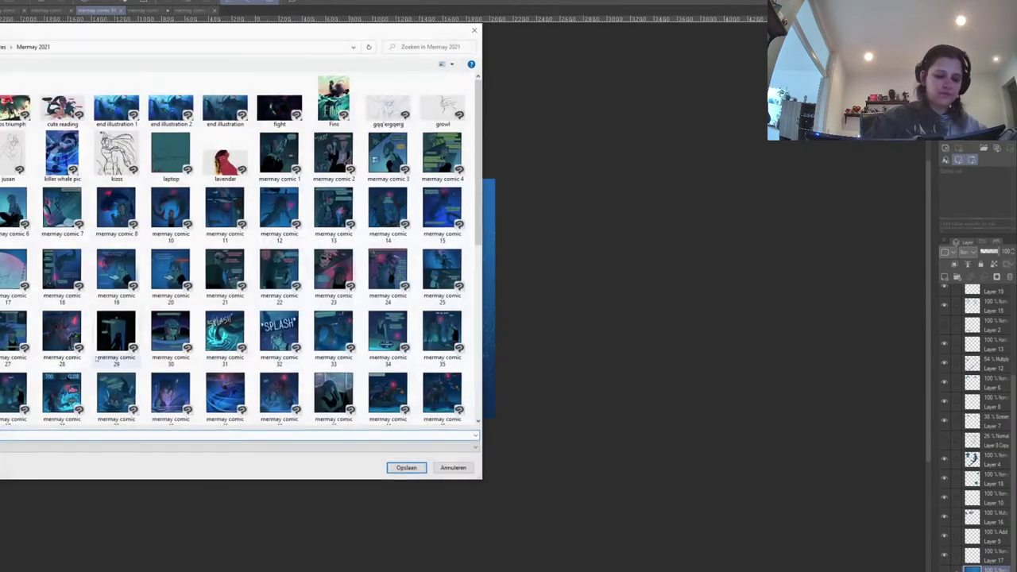
{"action": "left_click", "coordinate": [238, 447]}
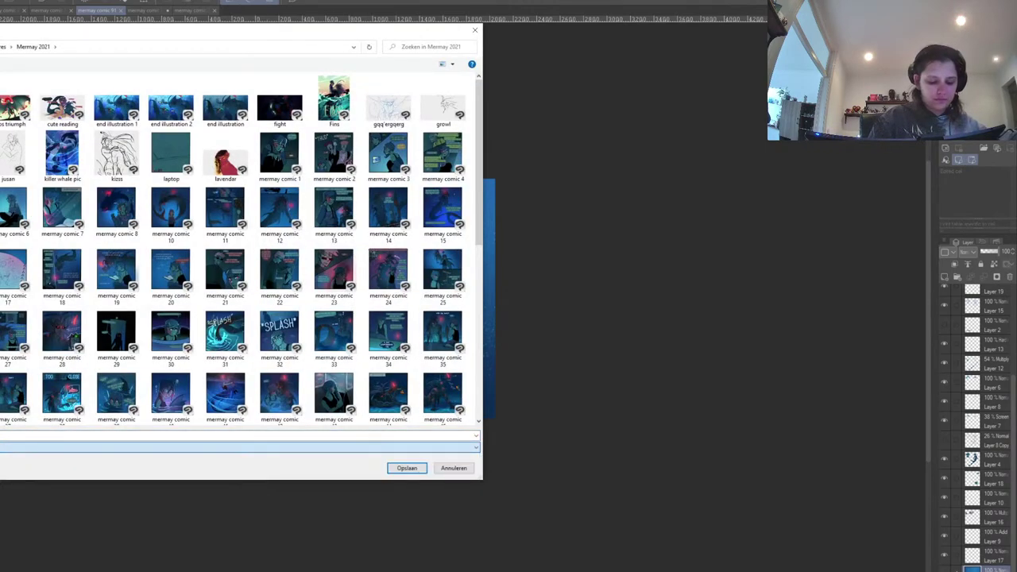
{"action": "left_click", "coordinate": [406, 469]}
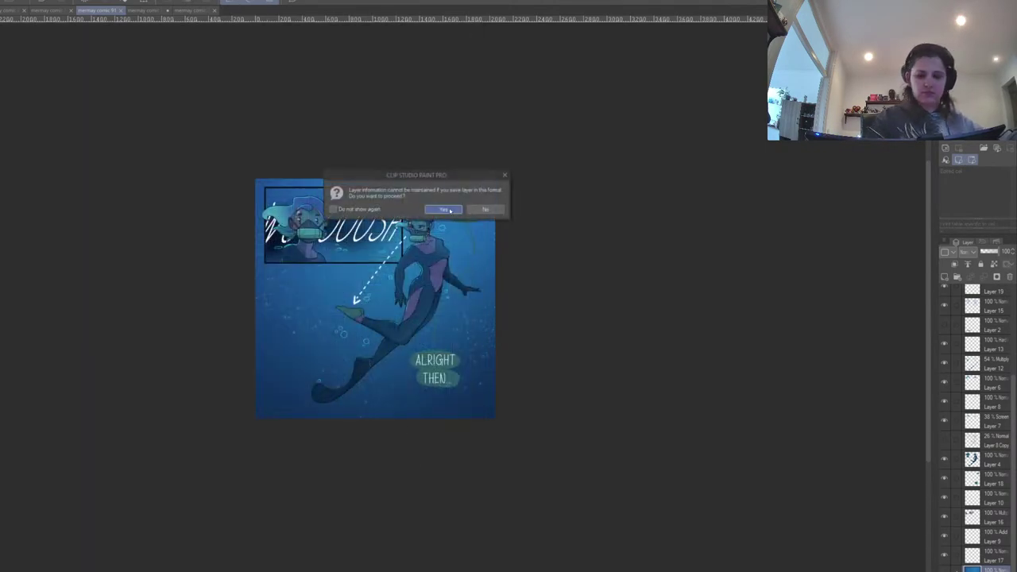
{"action": "left_click", "coordinate": [446, 210]}
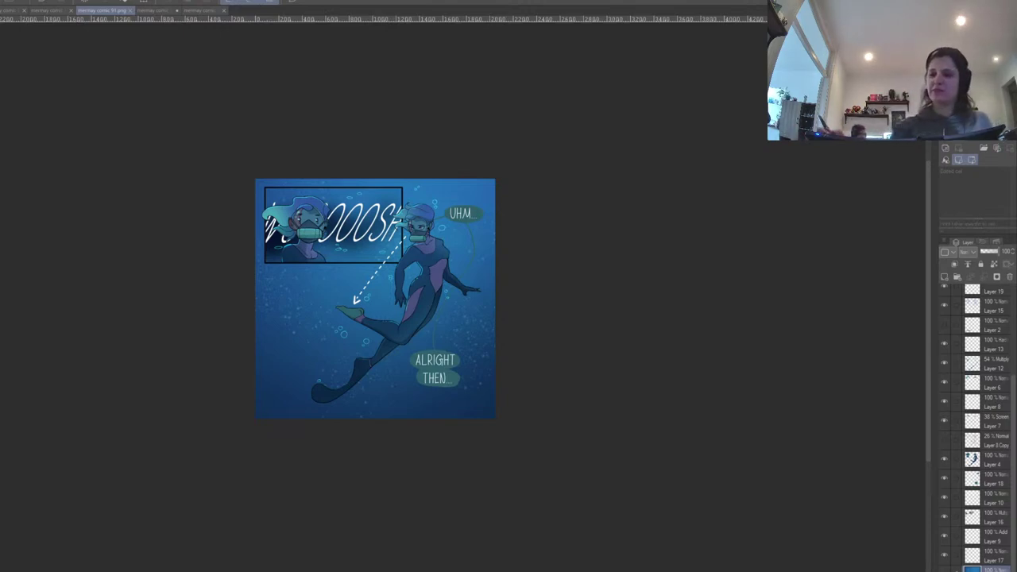
Examine the finished WOOOOOSH page and compare it with the other open comic pages and the rough sketch page.
{"action": "key", "text": "ctrl+plus"}
{"action": "key", "text": "ctrl+plus"}
{"action": "key", "text": "ctrl+plus"}
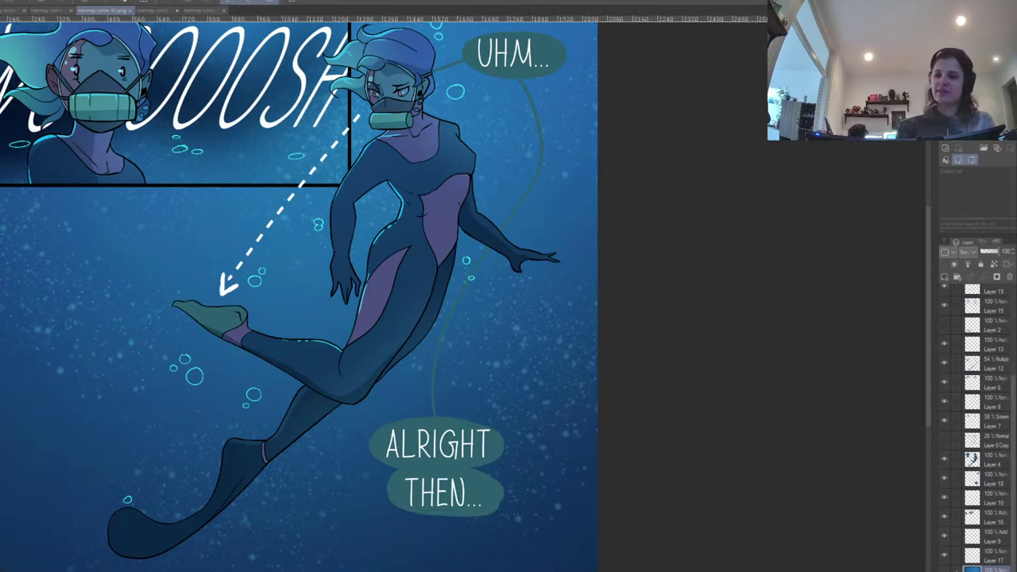
{"action": "scroll", "coordinate": [437, 315], "scroll_direction": "down", "scroll_amount": 1}
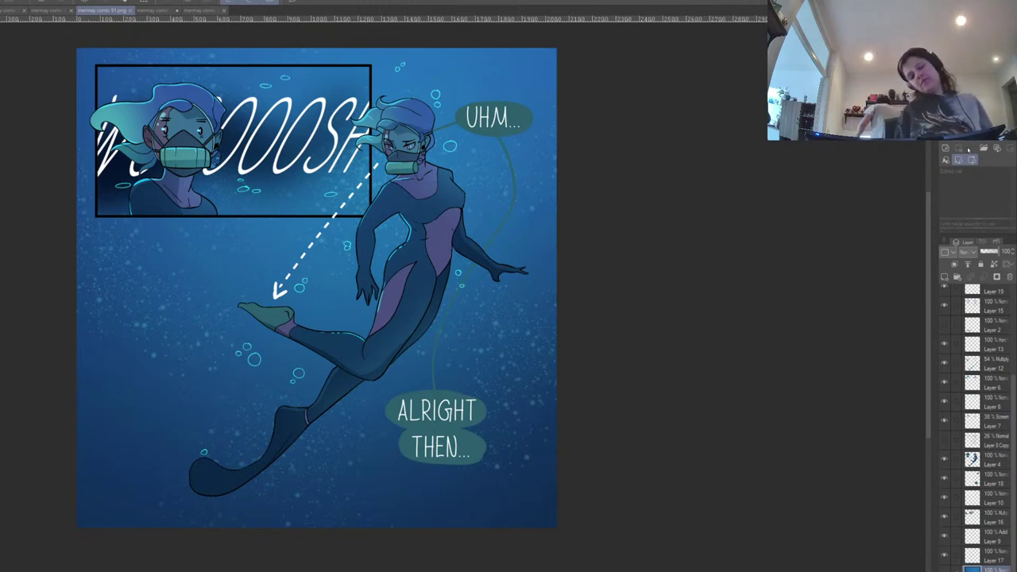
{"action": "left_click", "coordinate": [50, 10]}
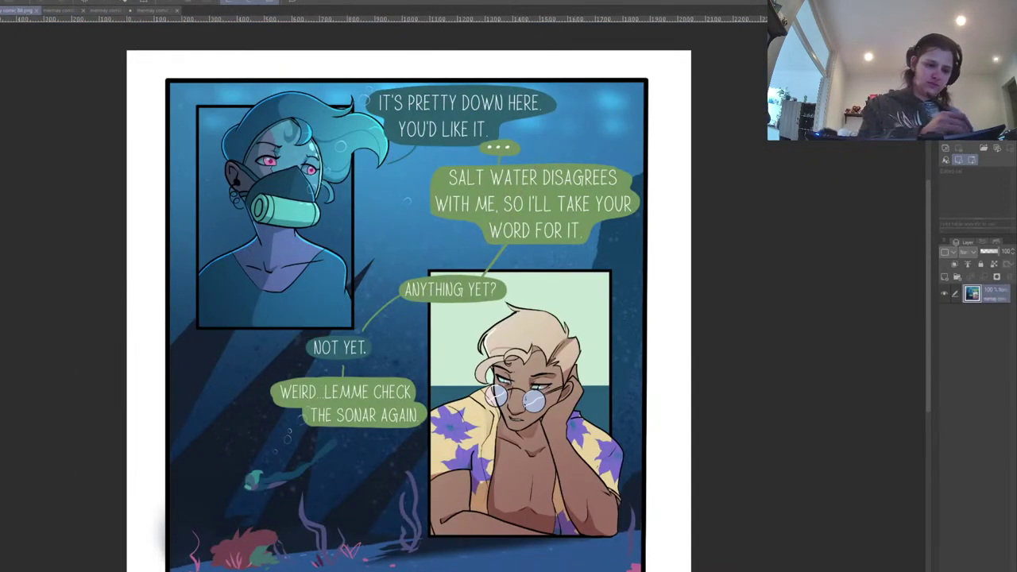
{"action": "left_click", "coordinate": [47, 10]}
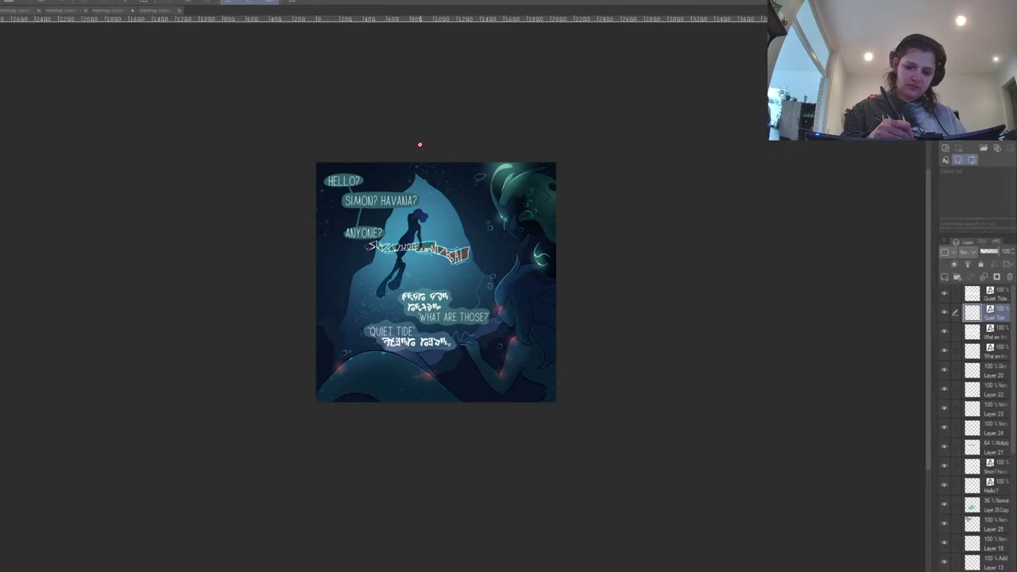
{"action": "left_click", "coordinate": [23, 11]}
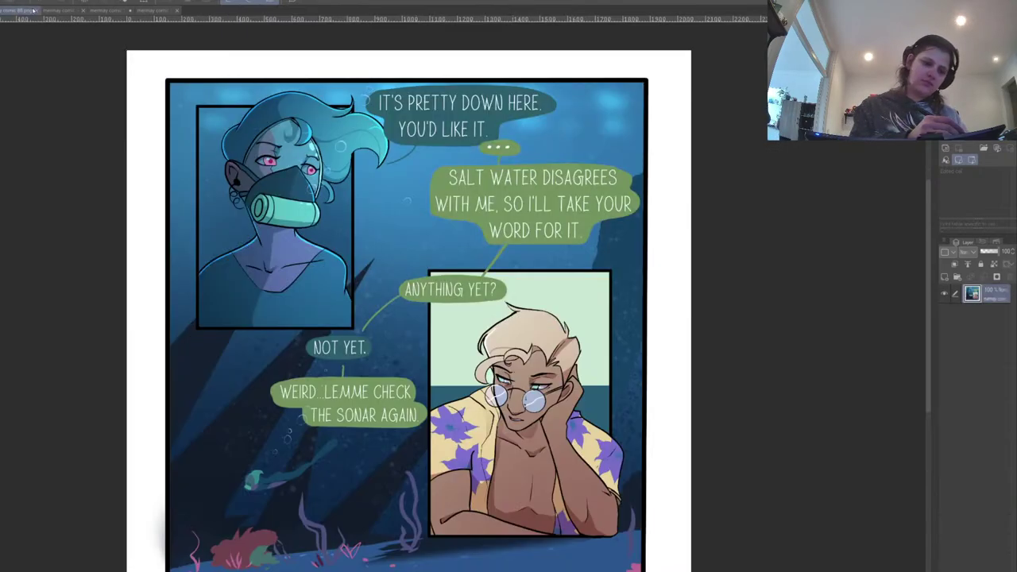
{"action": "left_click", "coordinate": [133, 10]}
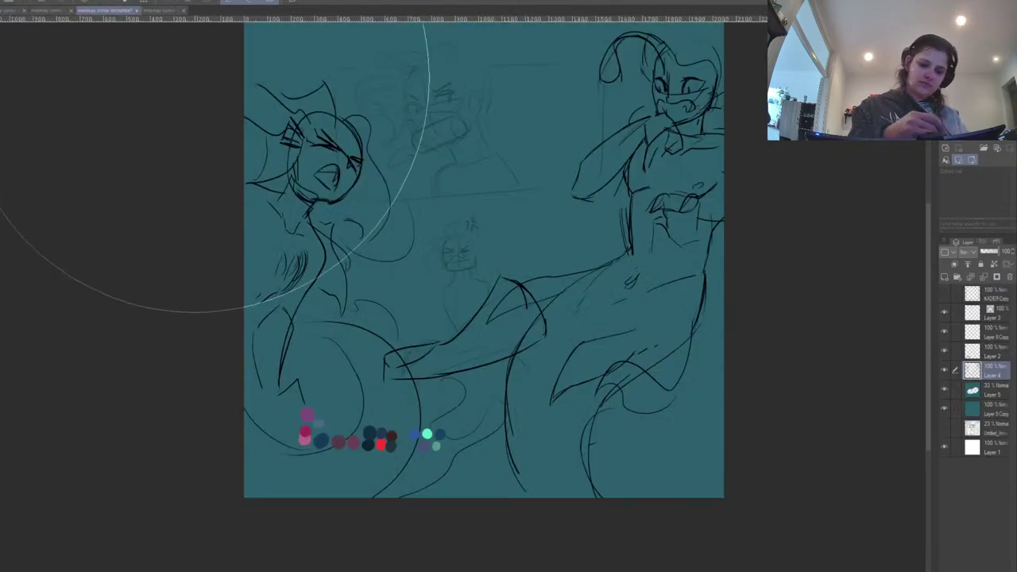
{"action": "left_click", "coordinate": [160, 13]}
{"action": "left_click", "coordinate": [65, 12]}
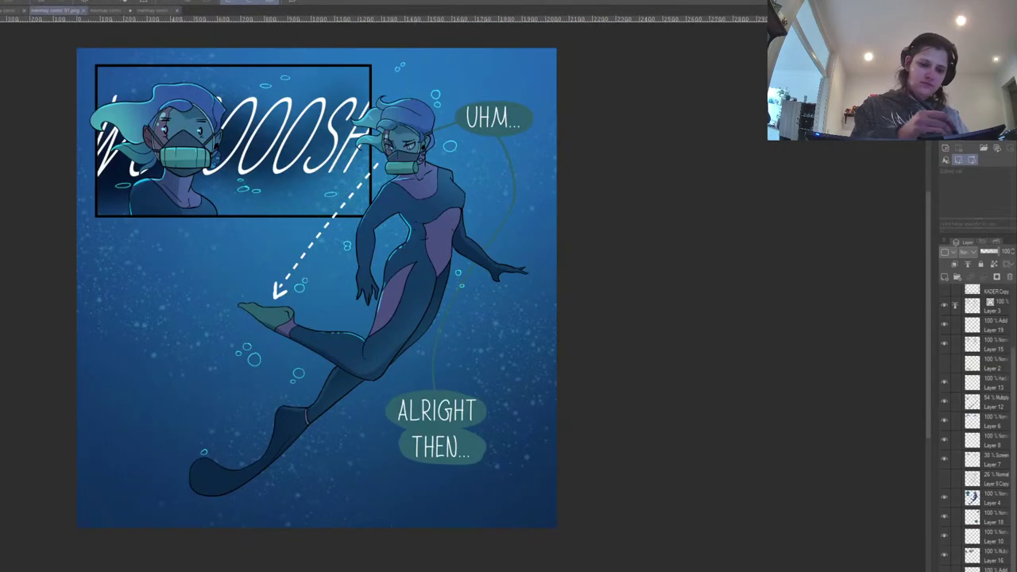